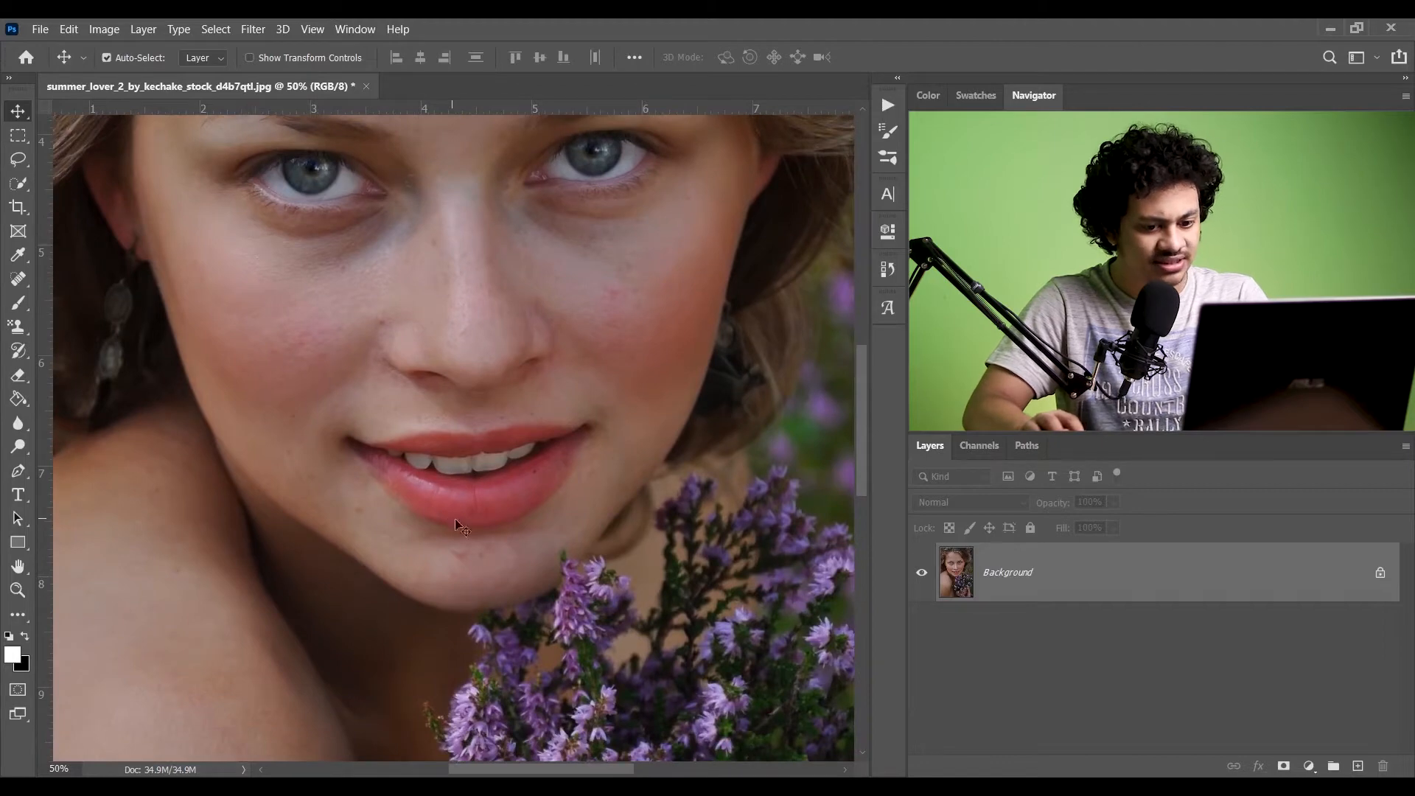
- Add a new empty layer above the Background and activate the Spot Healing Brush tool
{"action": "left_click", "coordinate": [1356, 767]}
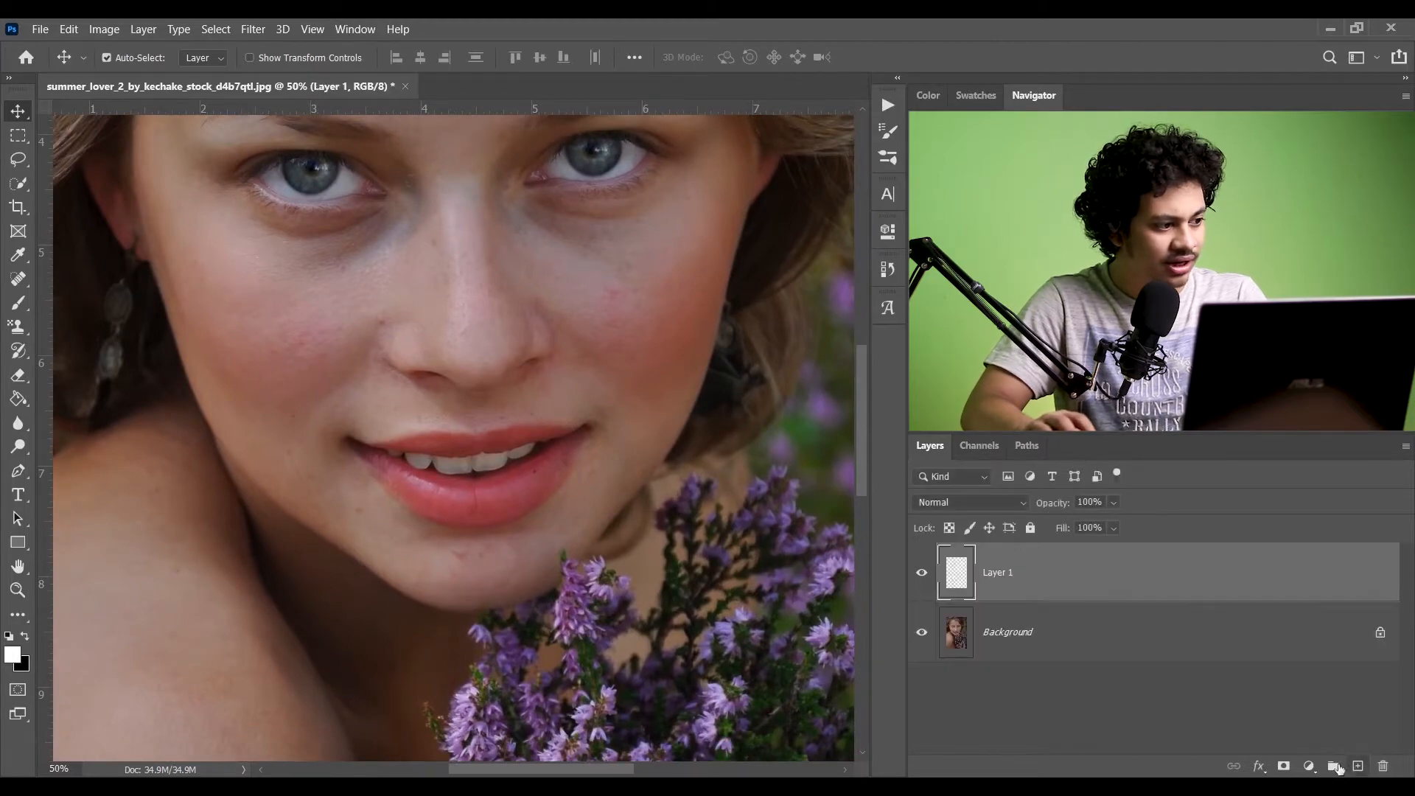
{"action": "left_click", "coordinate": [29, 278]}
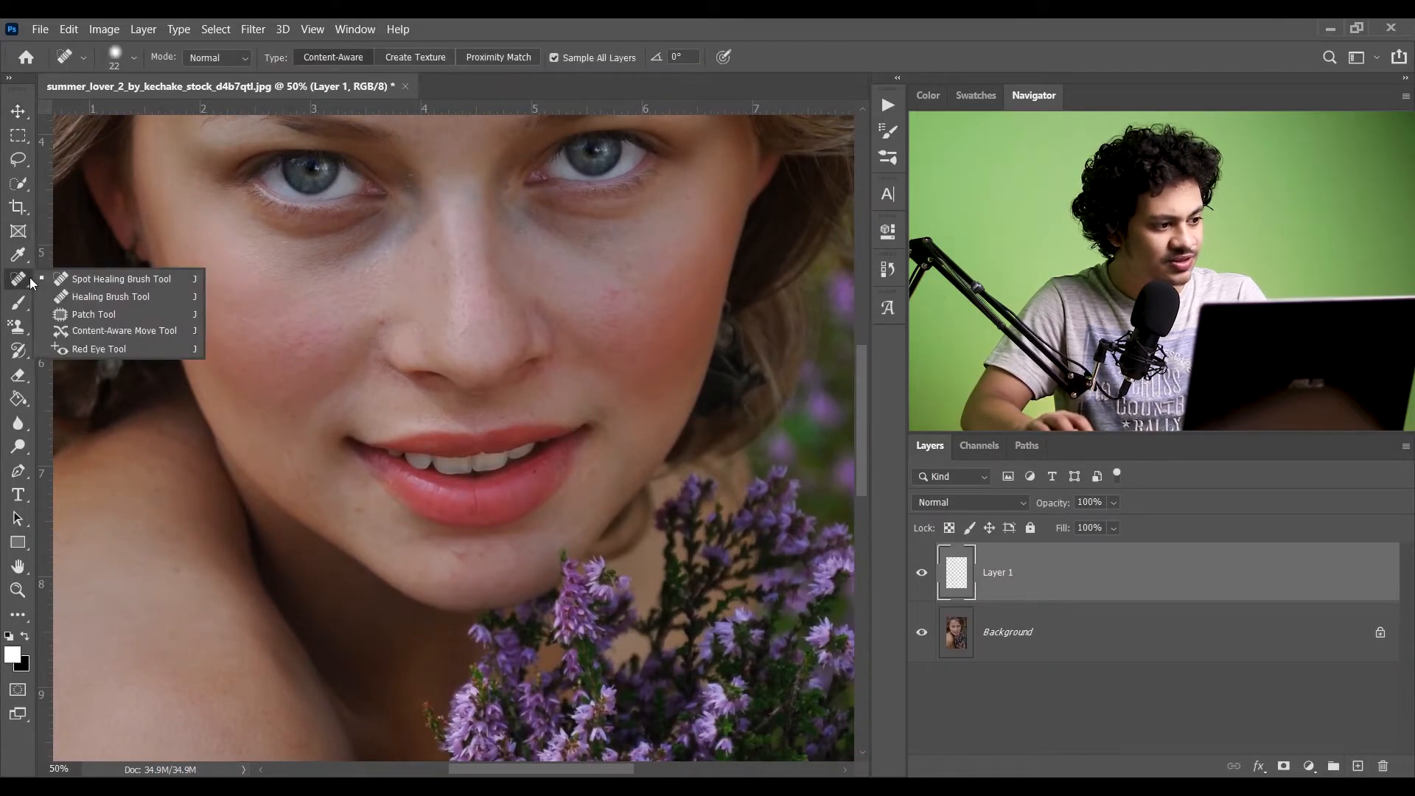
{"action": "left_click", "coordinate": [106, 280]}
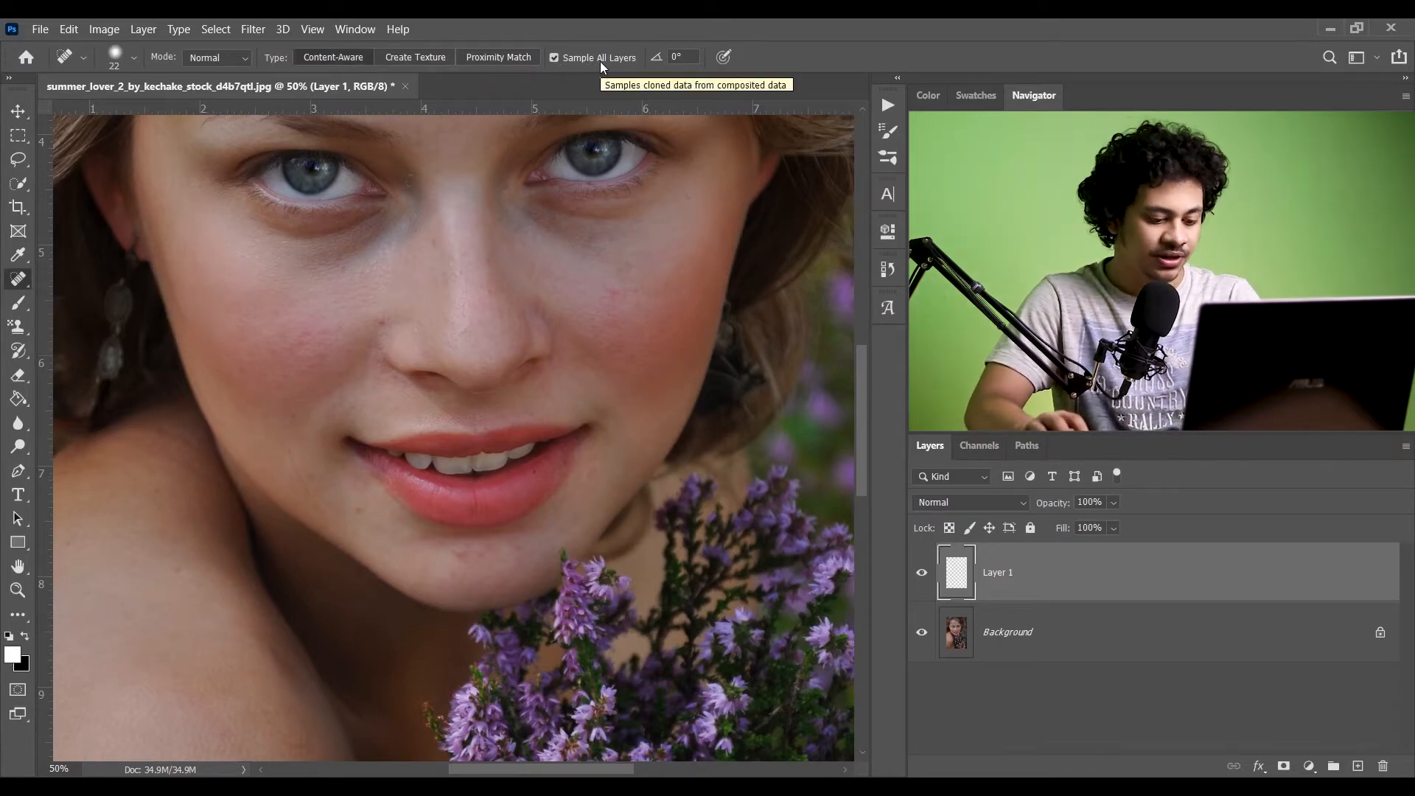
- Enlarge the healing brush to 30 px and heal the blemishes on the chin below the lower lip
{"action": "key", "text": "ctrl+plus"}
{"action": "key", "text": "bracketright"}
{"action": "left_click_drag", "start_coordinate": [361, 285], "coordinate": [356, 277]}
{"action": "mouse_move", "coordinate": [428, 184]}
{"action": "left_mouse_down"}
{"action": "mouse_move", "coordinate": [425, 168]}
{"action": "mouse_move", "coordinate": [441, 227]}
{"action": "left_mouse_up"}
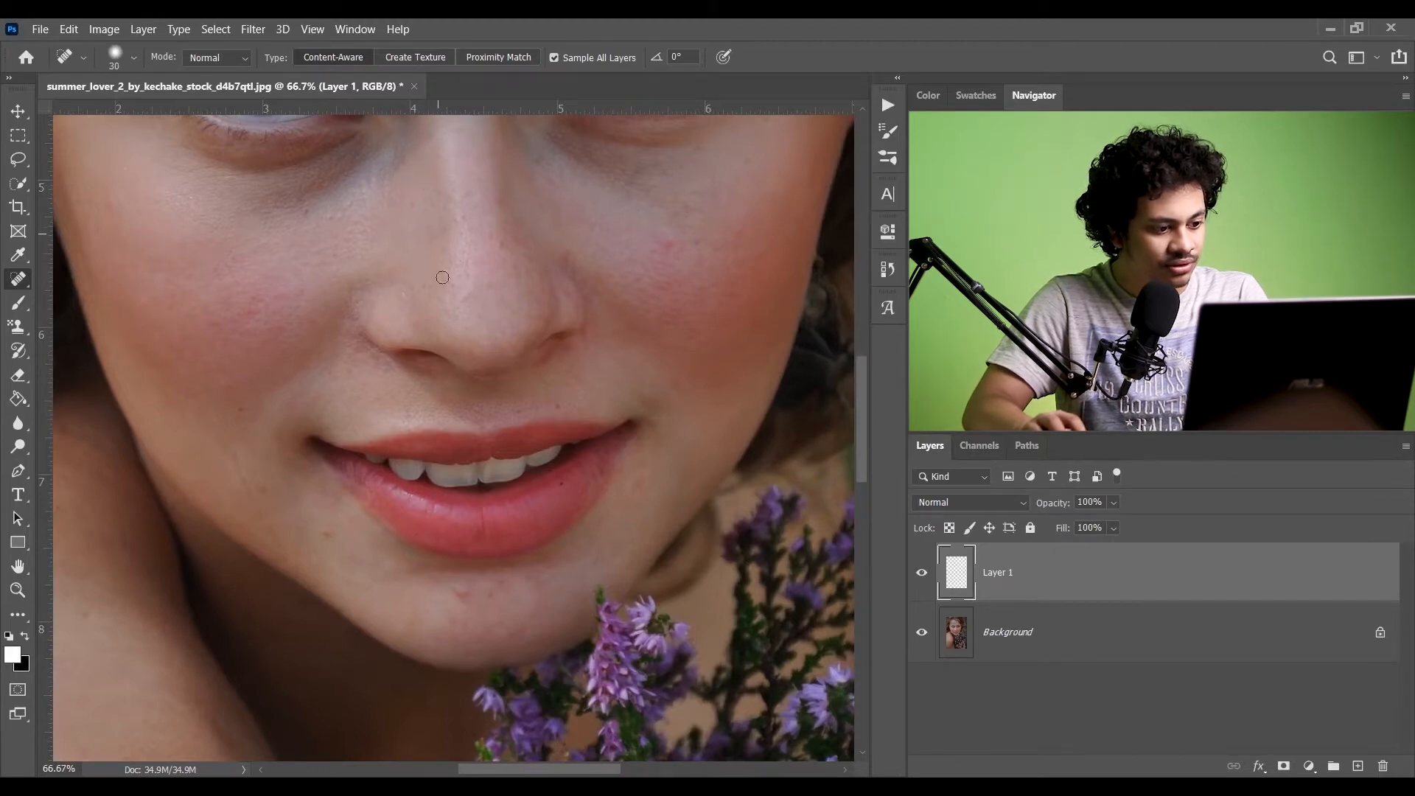
{"action": "left_click_drag", "start_coordinate": [453, 584], "coordinate": [471, 592]}
{"action": "left_click_drag", "start_coordinate": [490, 598], "coordinate": [502, 598]}
{"action": "left_click_drag", "start_coordinate": [448, 595], "coordinate": [474, 603]}
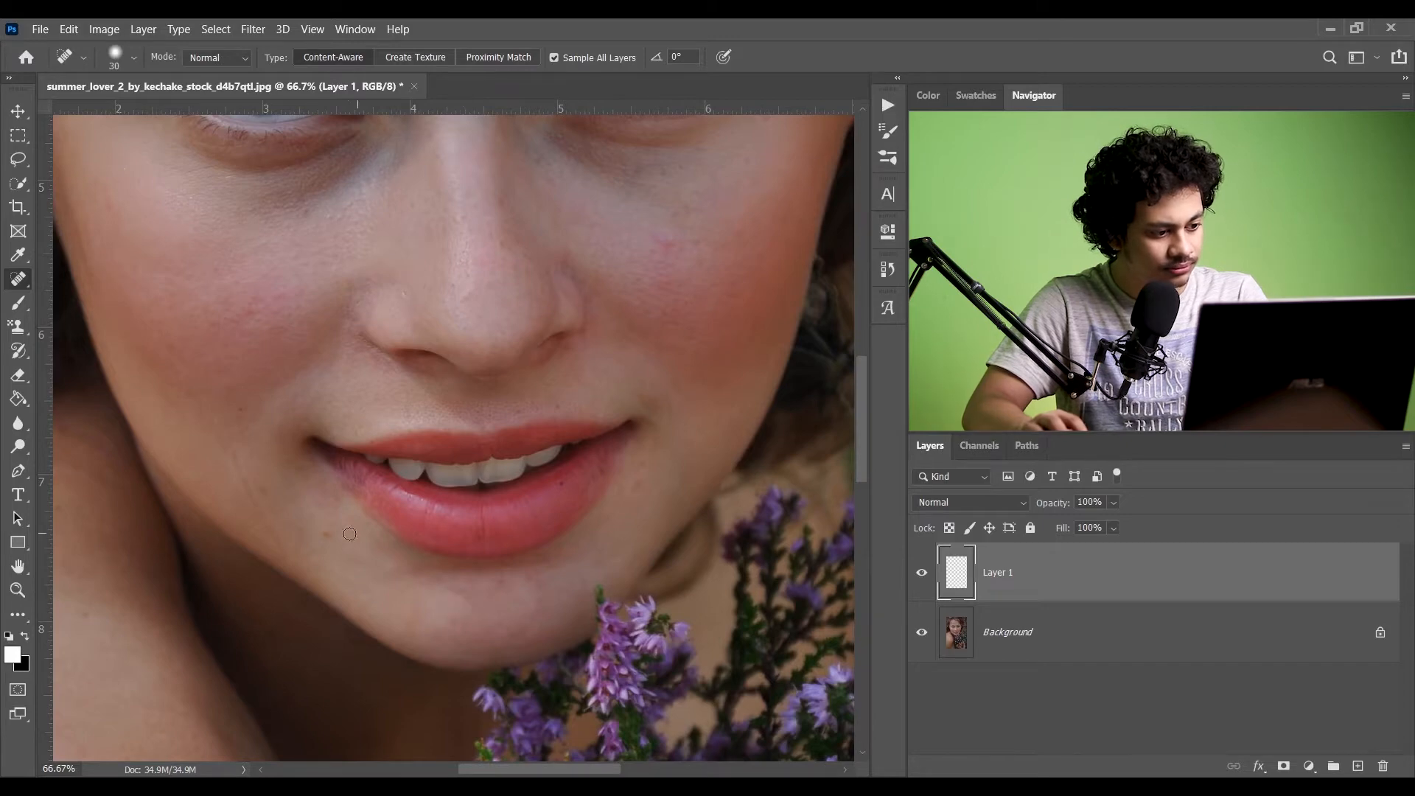
- Heal the spots beside the left corner of the mouth and the red mark on the right cheek
{"action": "left_click_drag", "start_coordinate": [323, 533], "coordinate": [325, 534]}
{"action": "mouse_move", "coordinate": [232, 452]}
{"action": "left_mouse_down"}
{"action": "mouse_move", "coordinate": [271, 489]}
{"action": "mouse_move", "coordinate": [279, 548]}
{"action": "left_mouse_up"}
{"action": "left_click", "coordinate": [657, 245]}
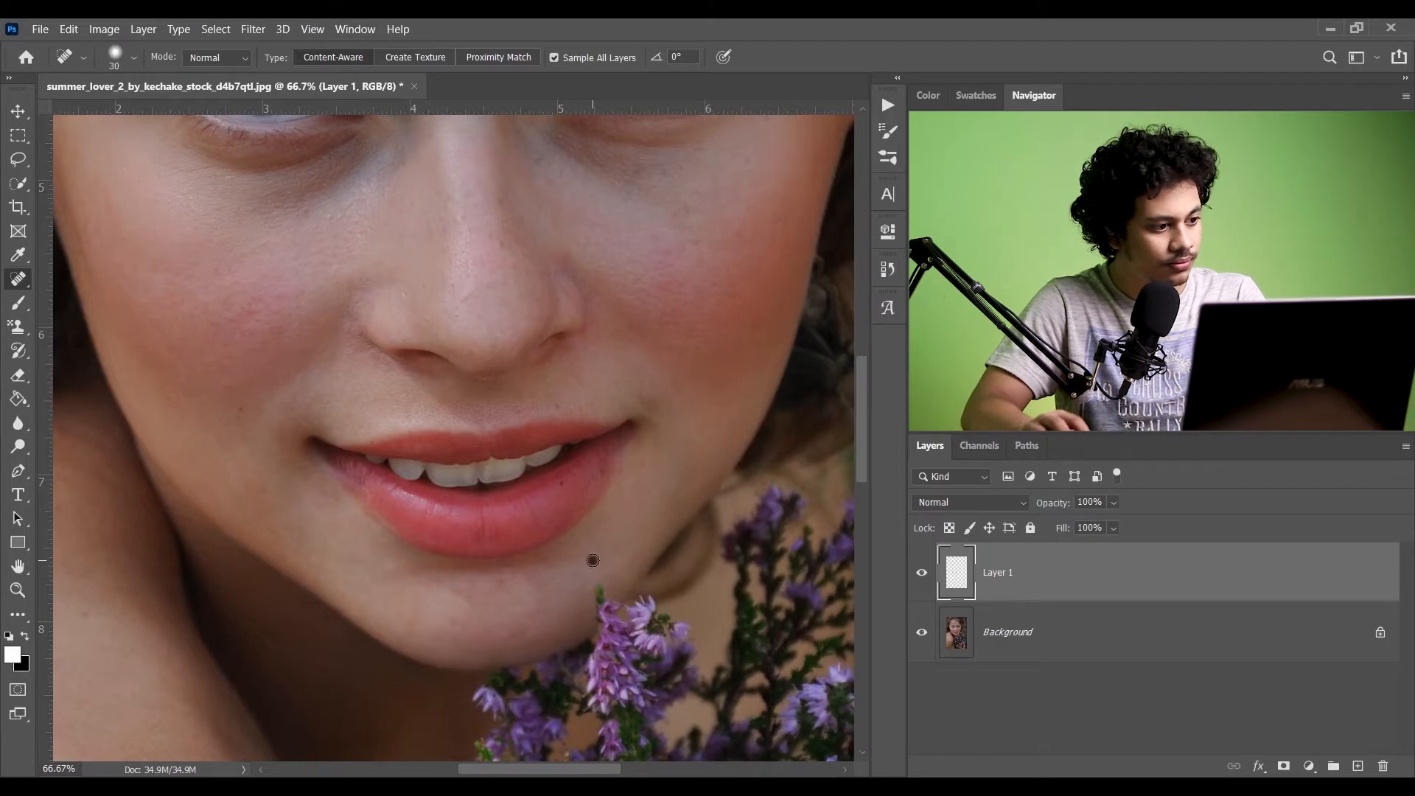
- Heal the stray hair mark and the small spots on the forehead
{"action": "scroll", "coordinate": [397, 413], "scroll_direction": "up", "scroll_amount": 5}
{"action": "scroll", "coordinate": [398, 413], "scroll_direction": "up", "scroll_amount": 5}
{"action": "scroll", "coordinate": [398, 412], "scroll_direction": "right", "scroll_amount": 4}
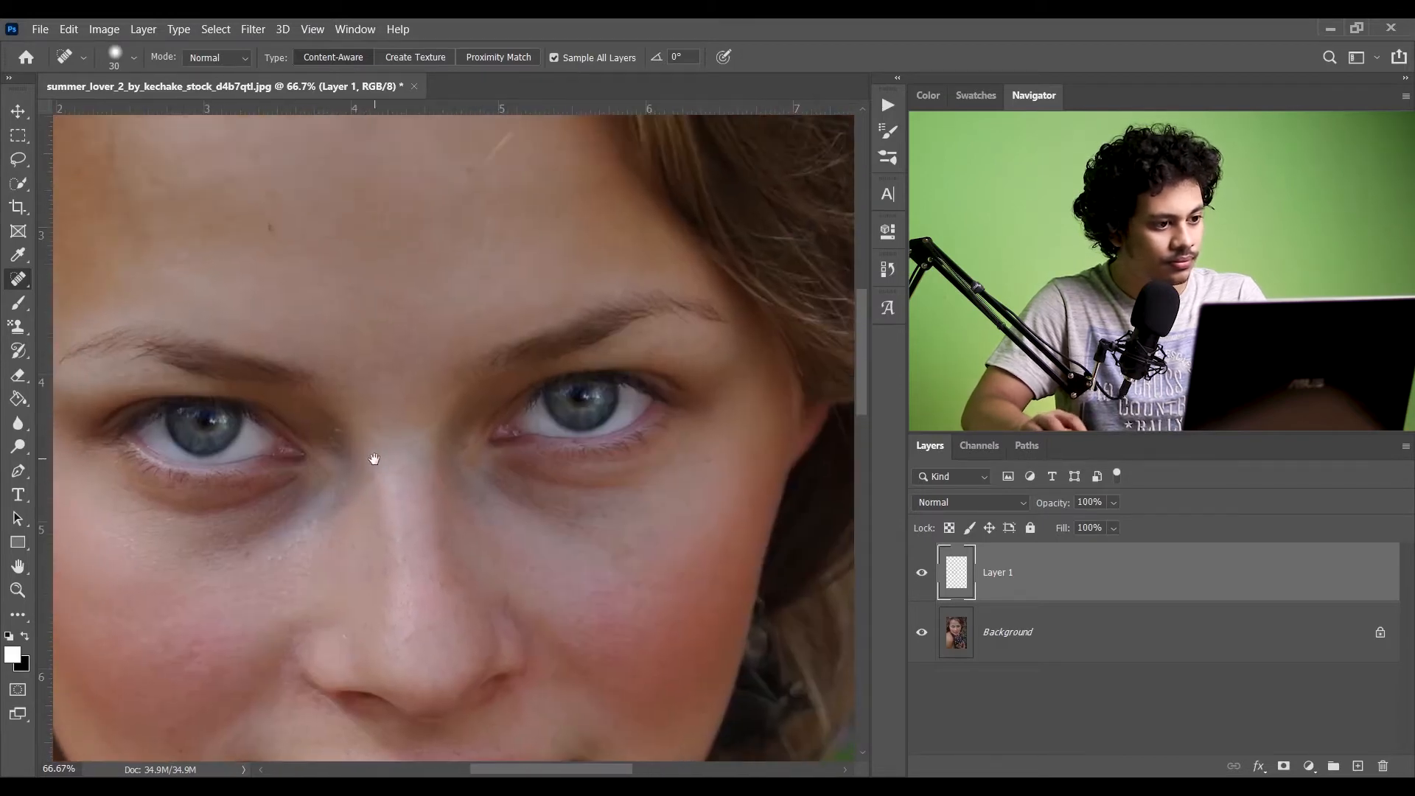
{"action": "mouse_move", "coordinate": [490, 200]}
{"action": "left_mouse_down"}
{"action": "mouse_move", "coordinate": [549, 159]}
{"action": "mouse_move", "coordinate": [520, 181]}
{"action": "mouse_move", "coordinate": [573, 237]}
{"action": "mouse_move", "coordinate": [619, 228]}
{"action": "left_mouse_up"}
{"action": "left_click", "coordinate": [291, 257]}
{"action": "left_click_drag", "start_coordinate": [392, 287], "coordinate": [405, 246]}
- Heal the small marks around the inner eye area and the nose
{"action": "mouse_move", "coordinate": [382, 506]}
{"action": "left_mouse_down"}
{"action": "mouse_move", "coordinate": [395, 427]}
{"action": "mouse_move", "coordinate": [357, 441]}
{"action": "left_mouse_up"}
{"action": "left_click", "coordinate": [296, 472]}
{"action": "left_click_drag", "start_coordinate": [317, 477], "coordinate": [322, 476]}
{"action": "mouse_move", "coordinate": [506, 493]}
{"action": "left_mouse_down"}
{"action": "mouse_move", "coordinate": [413, 373]}
{"action": "mouse_move", "coordinate": [398, 382]}
{"action": "mouse_move", "coordinate": [359, 362]}
{"action": "left_mouse_up"}
{"action": "left_click", "coordinate": [390, 439]}
{"action": "left_click_drag", "start_coordinate": [433, 431], "coordinate": [420, 358]}
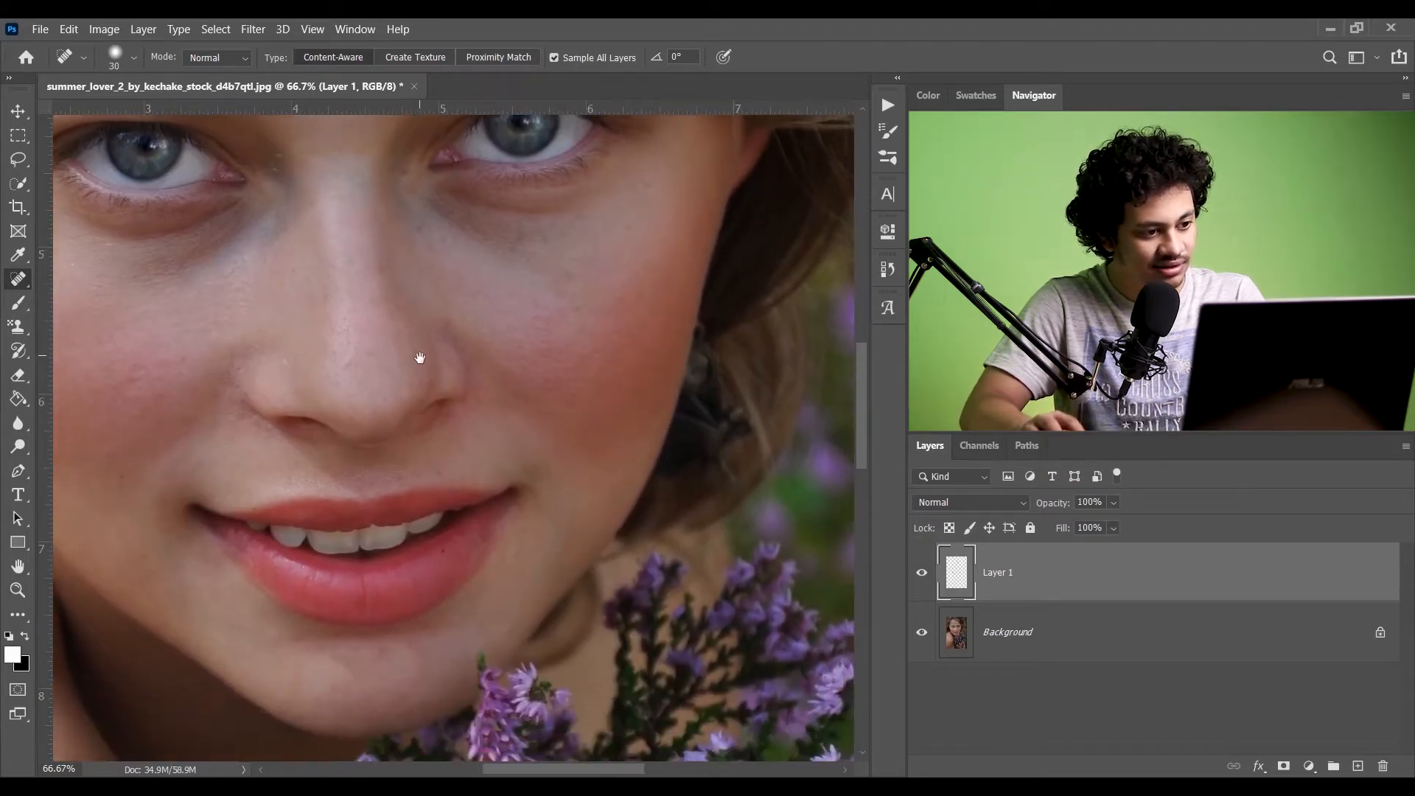
- Heal the remaining spots on the right cheek and under the right eye
{"action": "left_click_drag", "start_coordinate": [569, 305], "coordinate": [590, 309]}
{"action": "left_click", "coordinate": [617, 306]}
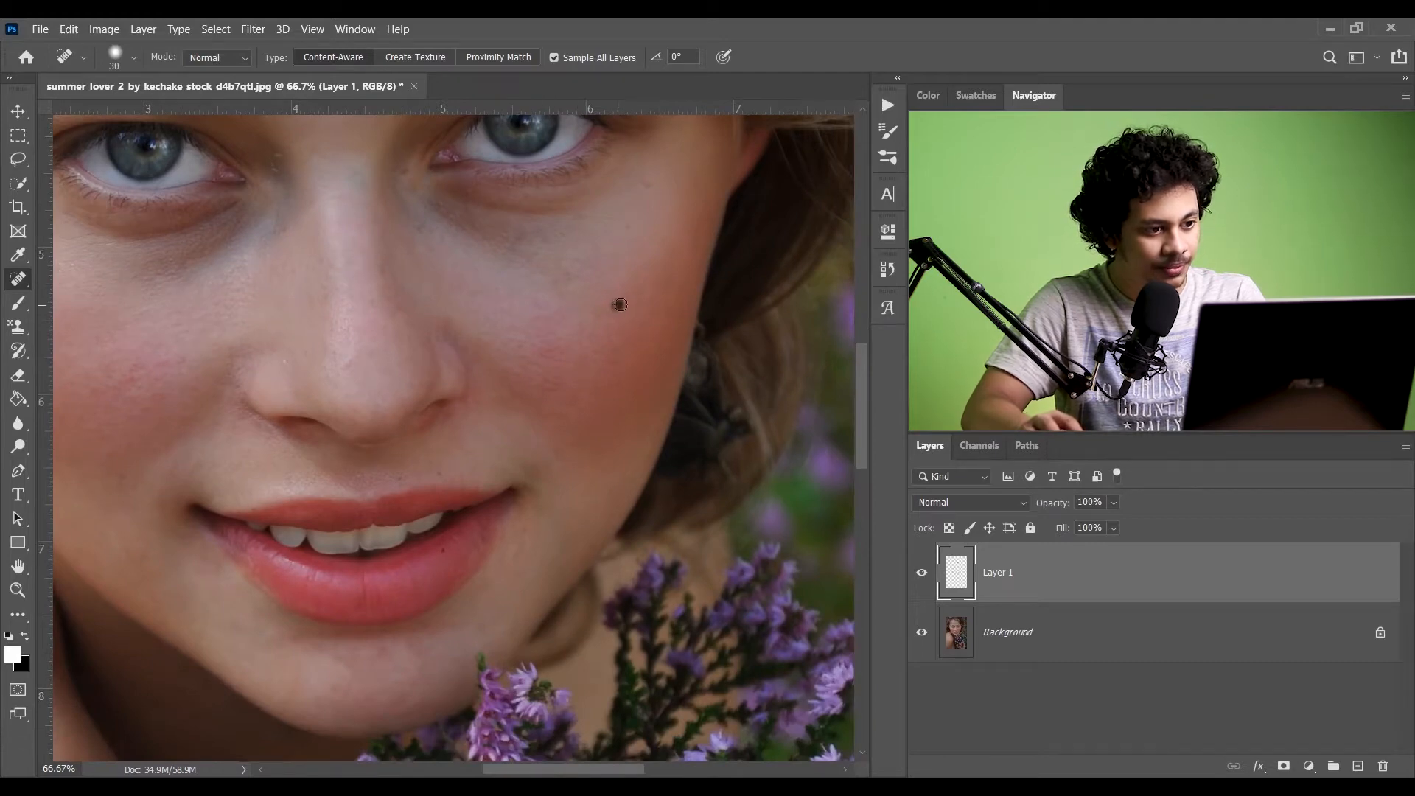
{"action": "left_click", "coordinate": [623, 228]}
{"action": "left_click", "coordinate": [545, 238]}
{"action": "left_click", "coordinate": [426, 231]}
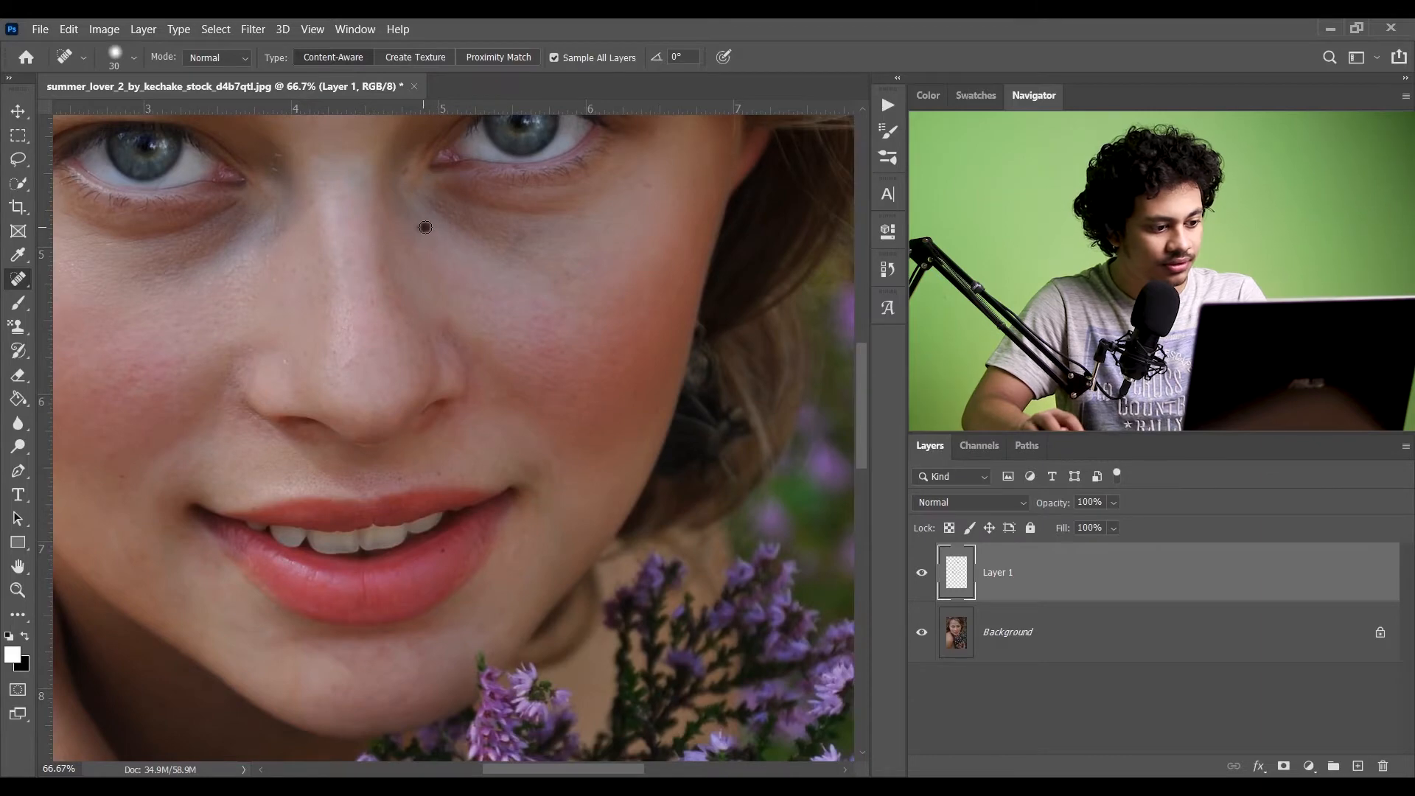
- Compare the face before and after healing by toggling the visibility of the retouching layer
{"action": "mouse_move", "coordinate": [416, 634]}
{"action": "left_mouse_down"}
{"action": "mouse_move", "coordinate": [490, 579]}
{"action": "mouse_move", "coordinate": [506, 595]}
{"action": "left_mouse_up"}
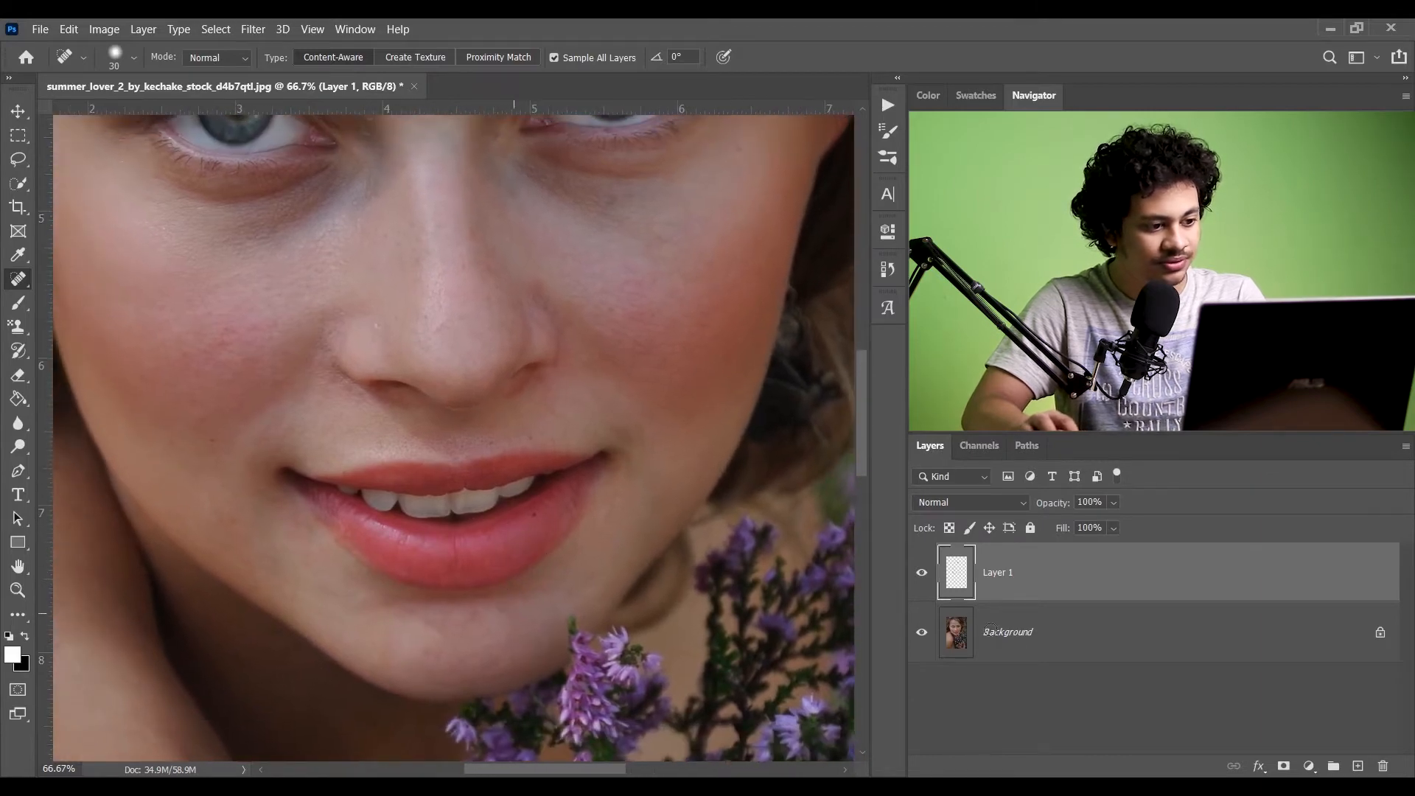
{"action": "left_click", "coordinate": [921, 576]}
{"action": "left_click", "coordinate": [921, 574]}
{"action": "left_click", "coordinate": [921, 573]}
{"action": "left_click", "coordinate": [921, 574]}
{"action": "left_click", "coordinate": [921, 574]}
{"action": "left_click", "coordinate": [921, 576]}
{"action": "left_click_drag", "start_coordinate": [427, 658], "coordinate": [440, 648]}
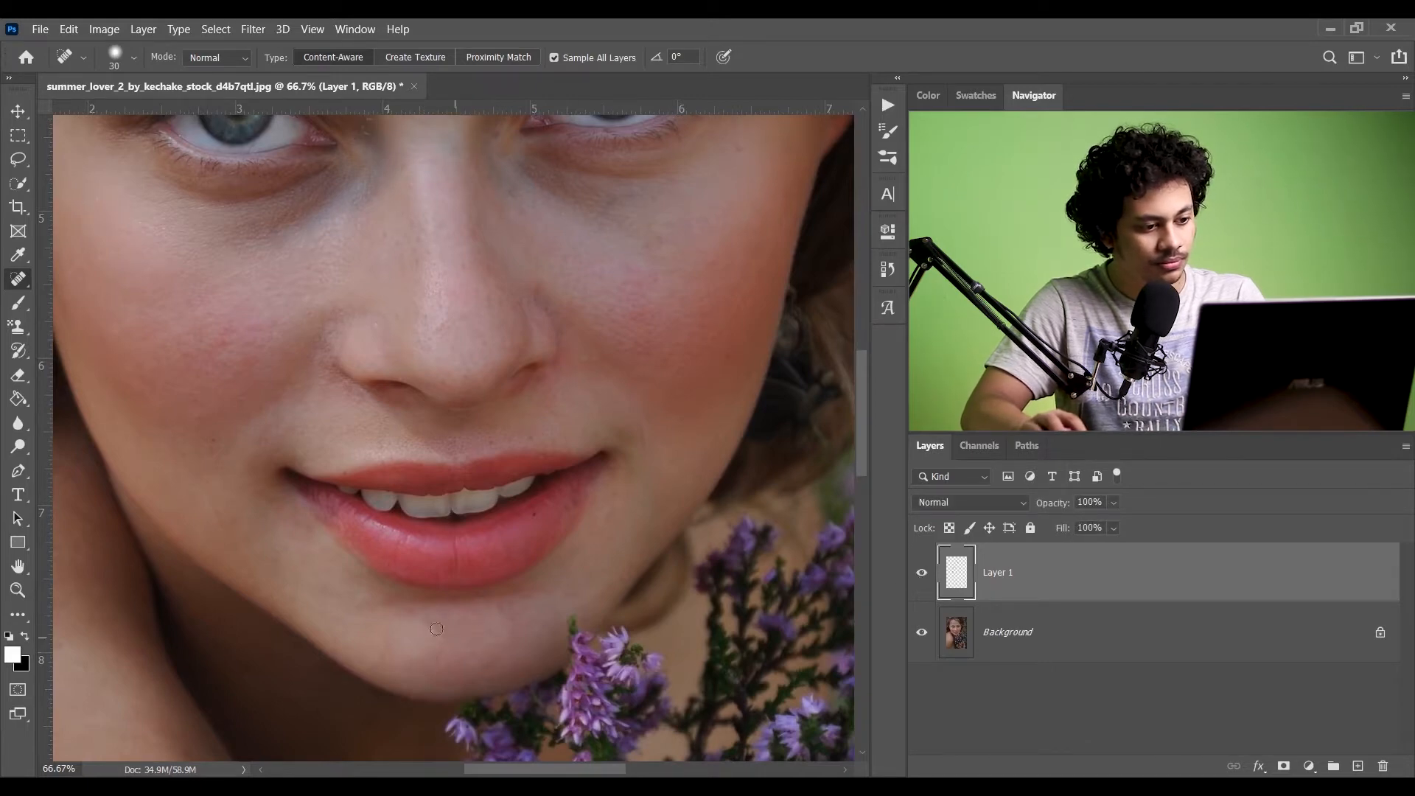
{"action": "left_click", "coordinate": [921, 575]}
{"action": "left_click", "coordinate": [921, 575]}
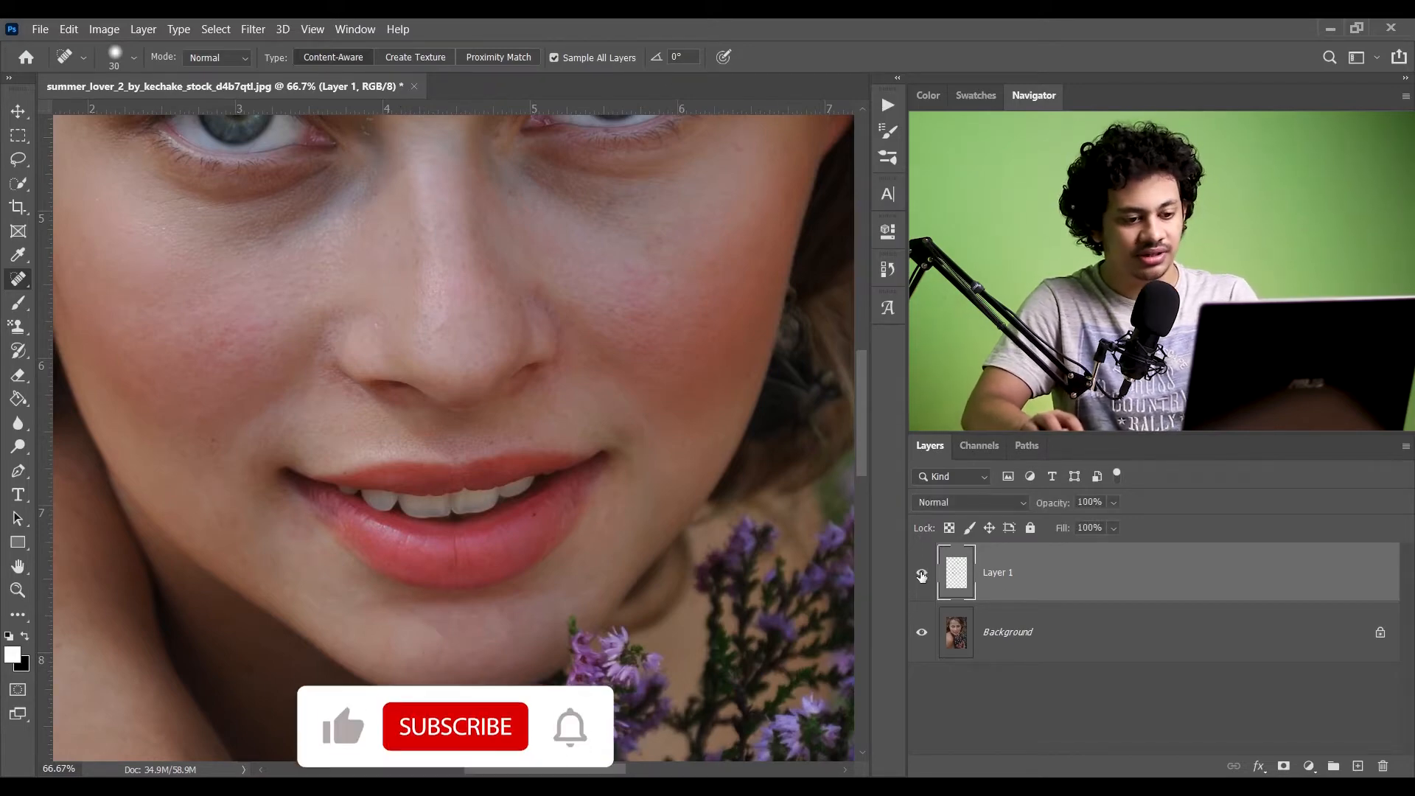
- Flatten the healing layer into the Background and duplicate the result twice
{"action": "right_click", "coordinate": [1063, 633]}
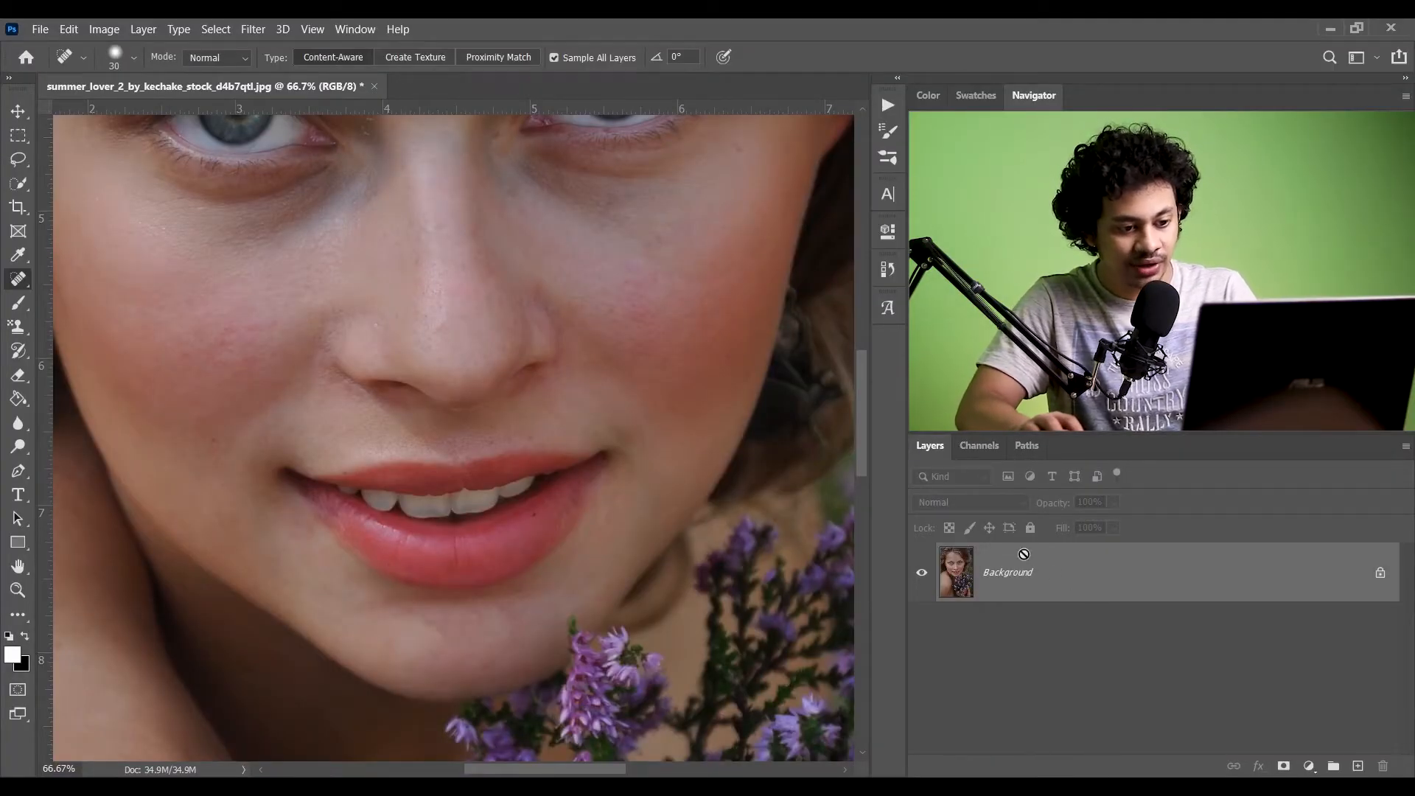
{"action": "key", "text": "ctrl+j"}
{"action": "key", "text": "ctrl+j"}
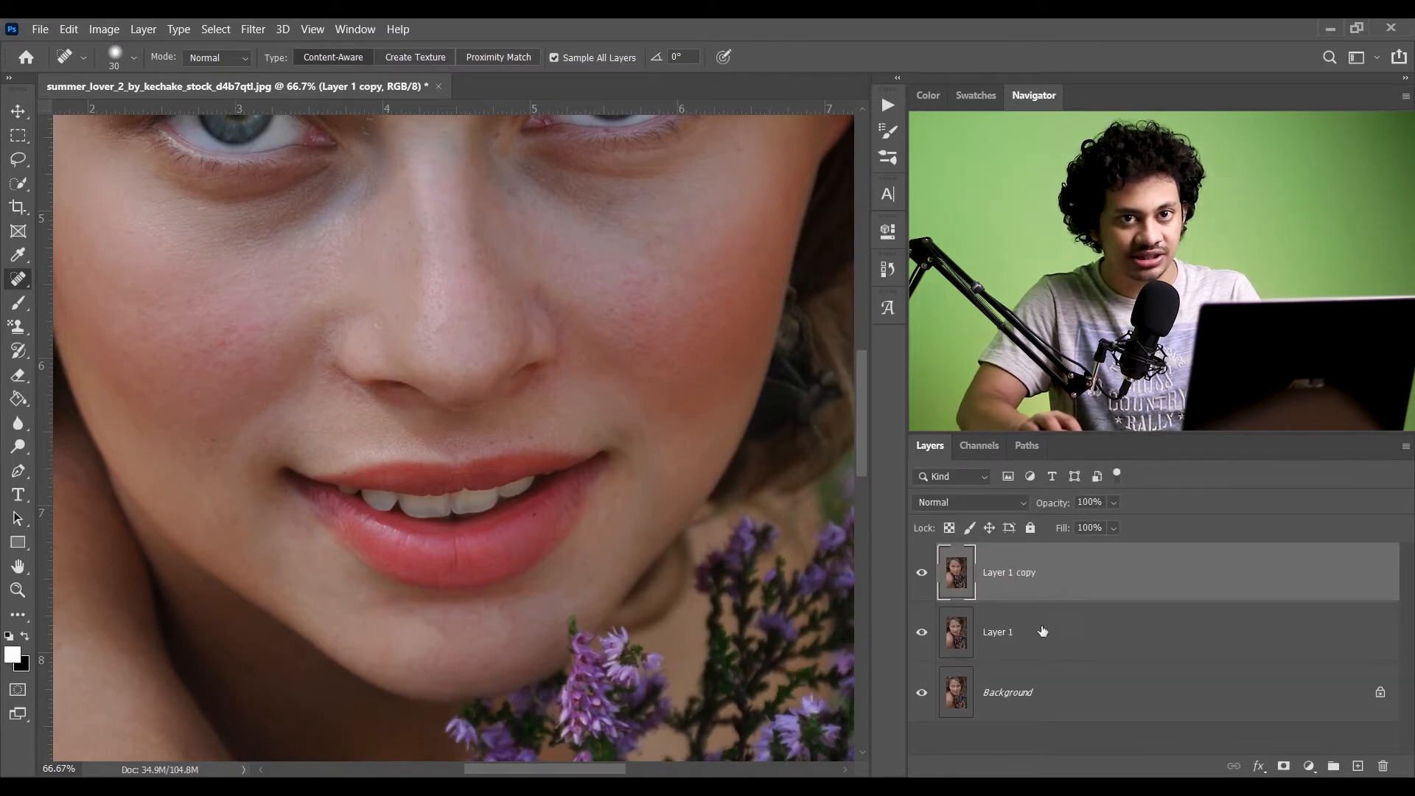
- Rename the lower duplicate layer as Low Frequency
{"action": "left_click", "coordinate": [990, 638]}
{"action": "double_click", "coordinate": [1005, 637]}
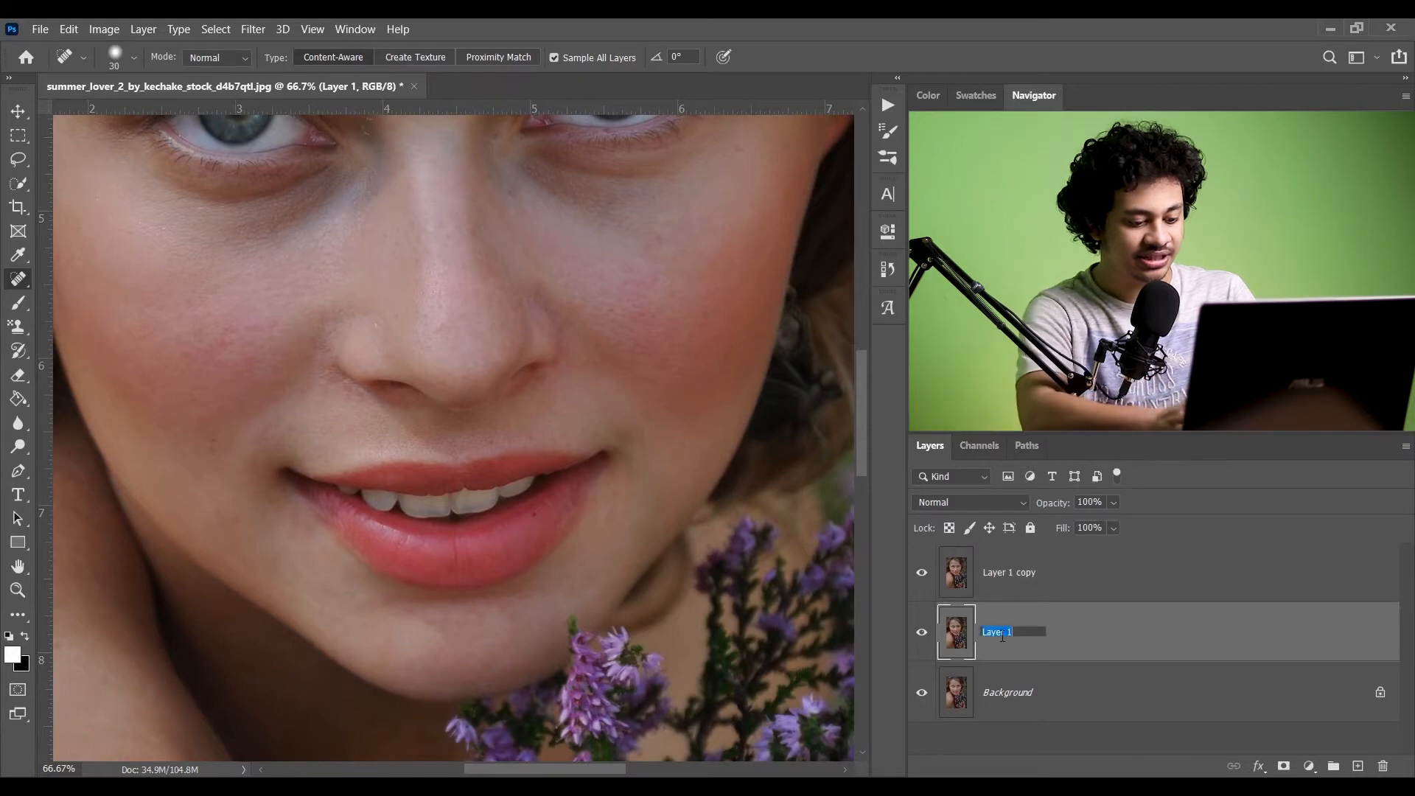
{"action": "type", "text": "L"}
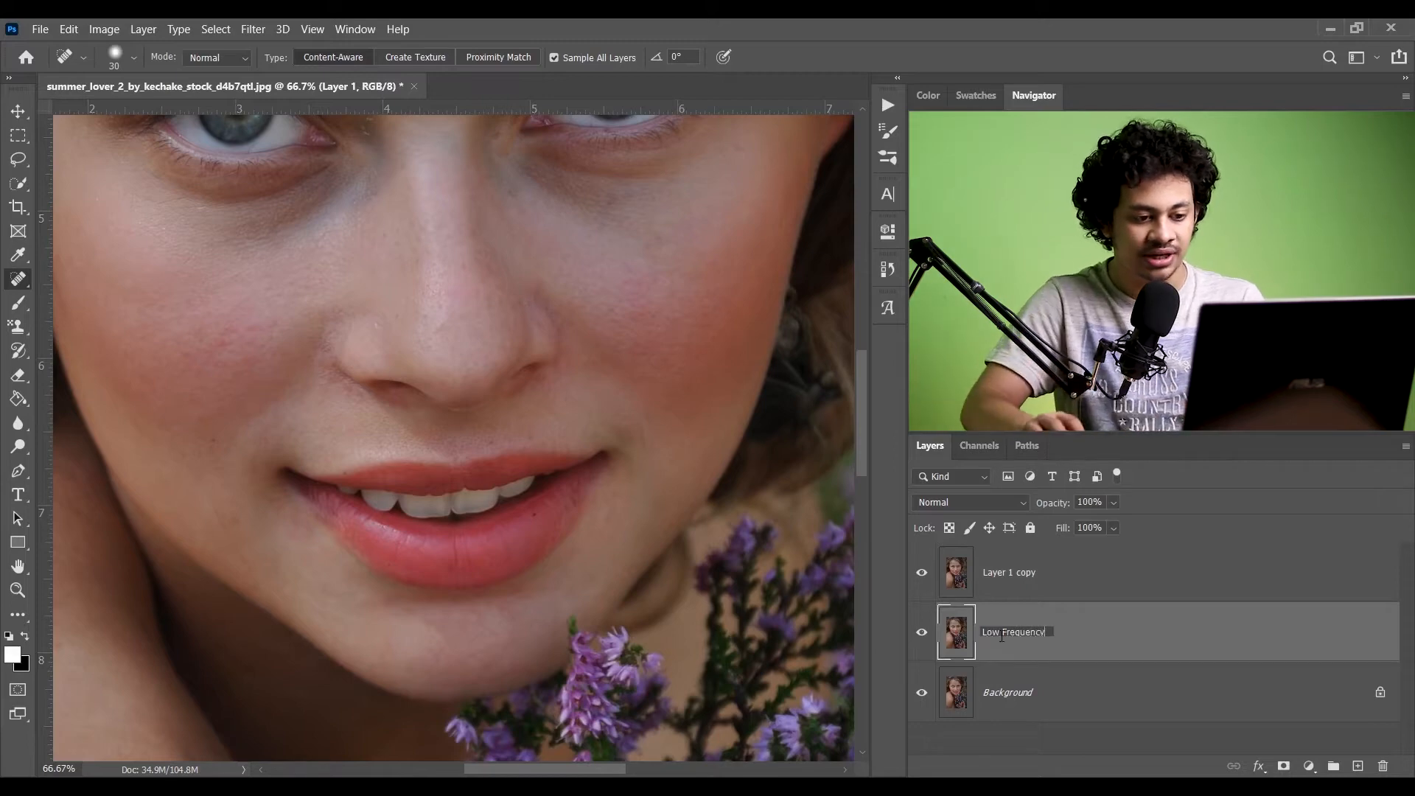
{"action": "type", "text": "ow Frequency"}
{"action": "key", "text": "Return"}
- Rename the uppermost duplicate layer as High frequency
{"action": "left_click", "coordinate": [1002, 575]}
{"action": "double_click", "coordinate": [1003, 574]}
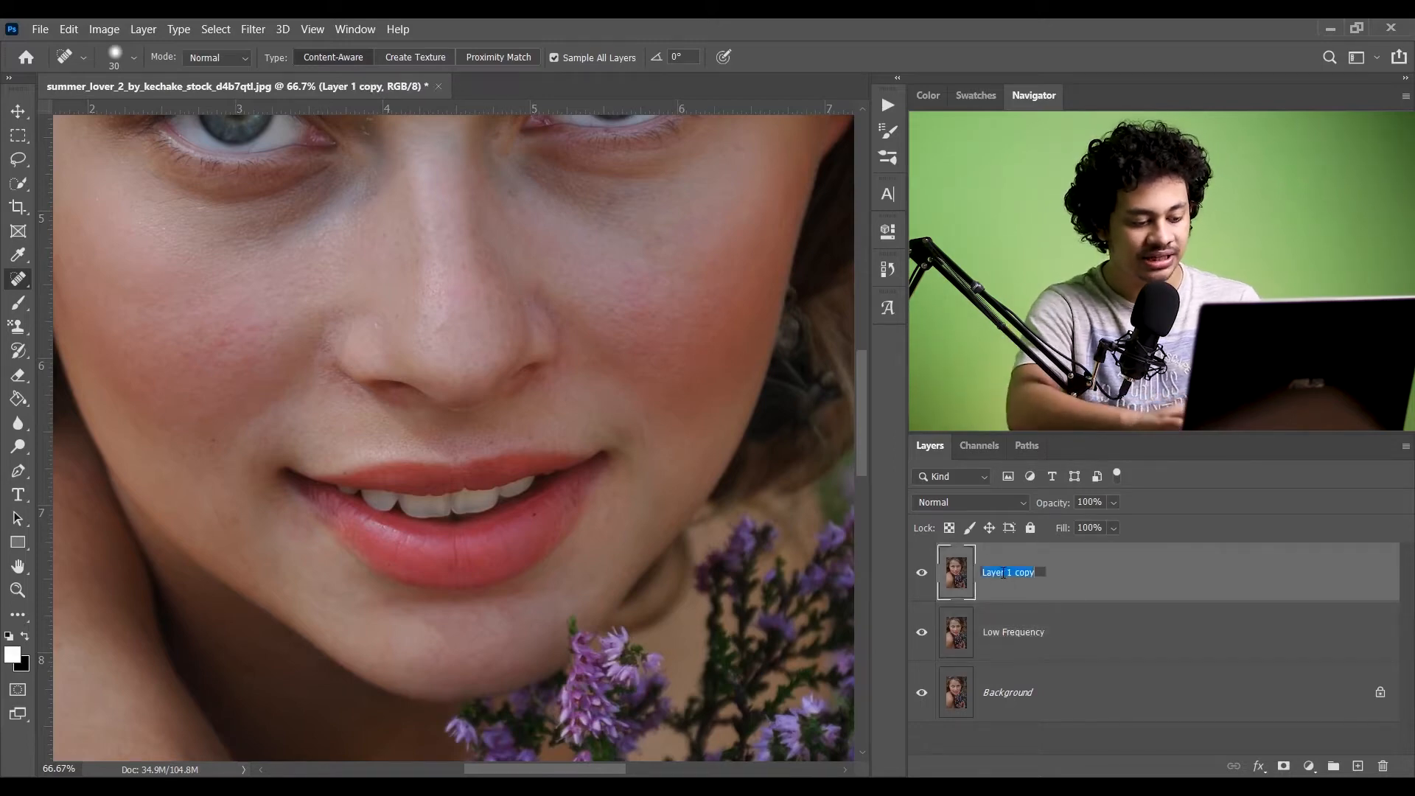
{"action": "type", "text": "High frequency"}
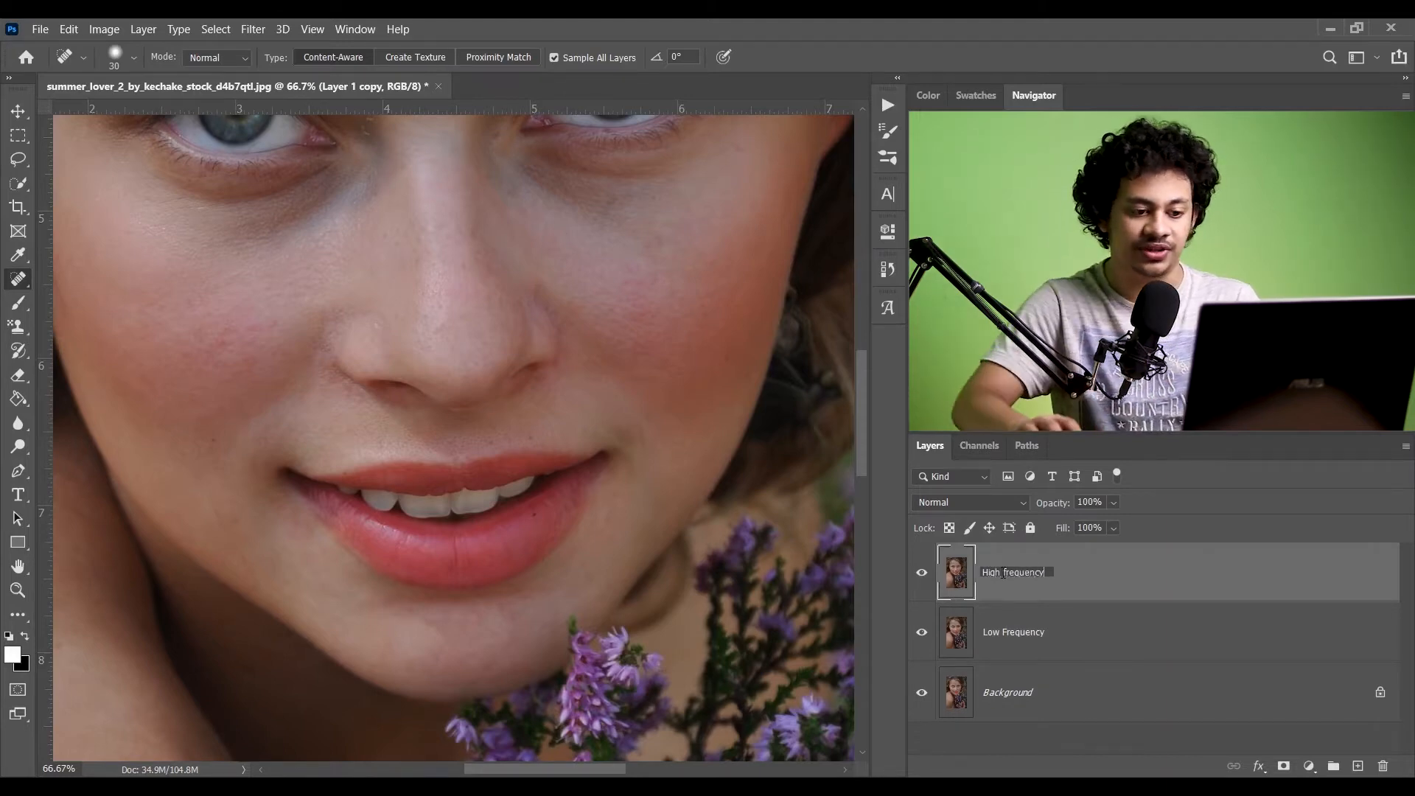
{"action": "key", "text": "Return"}
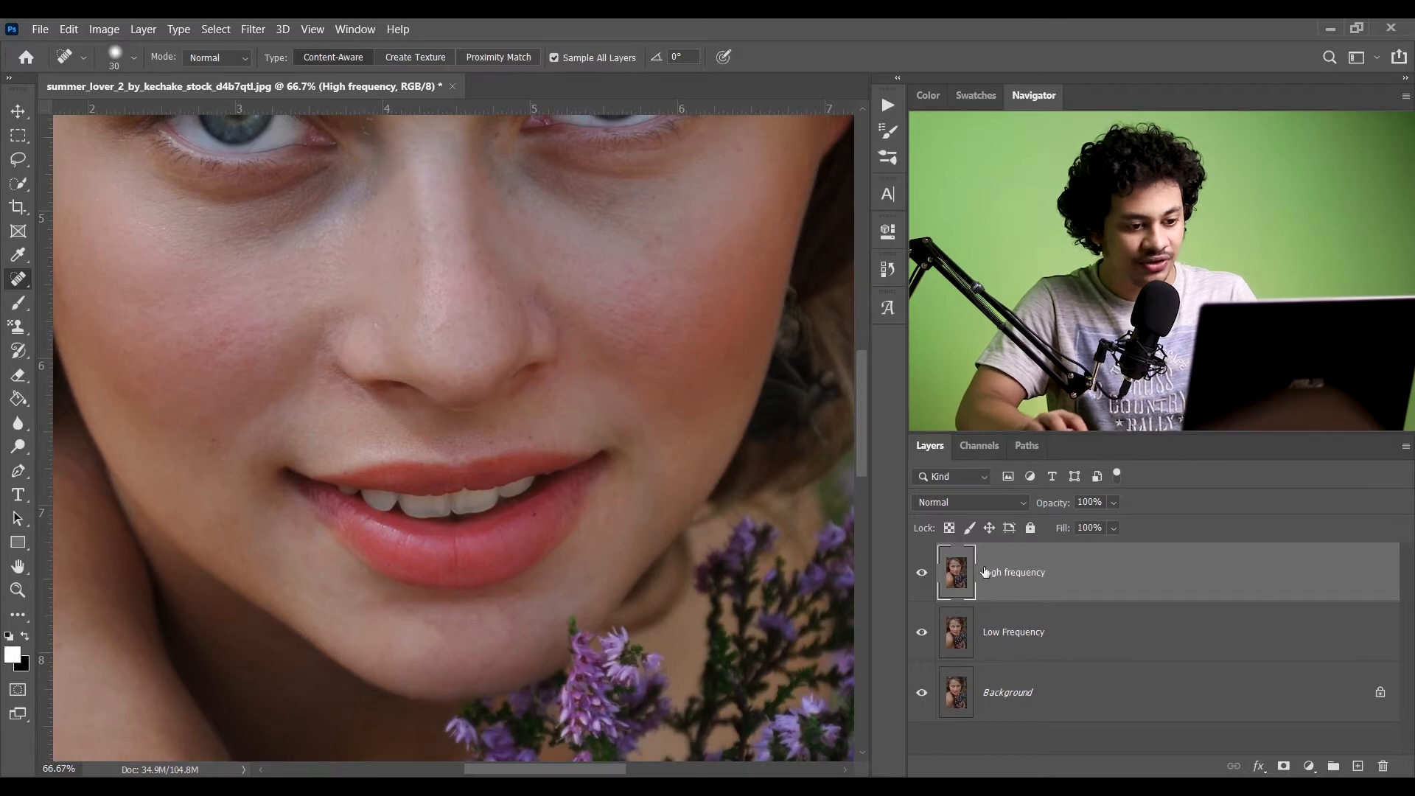
- Hide the High frequency layer and select the Low Frequency layer
{"action": "left_click", "coordinate": [926, 580]}
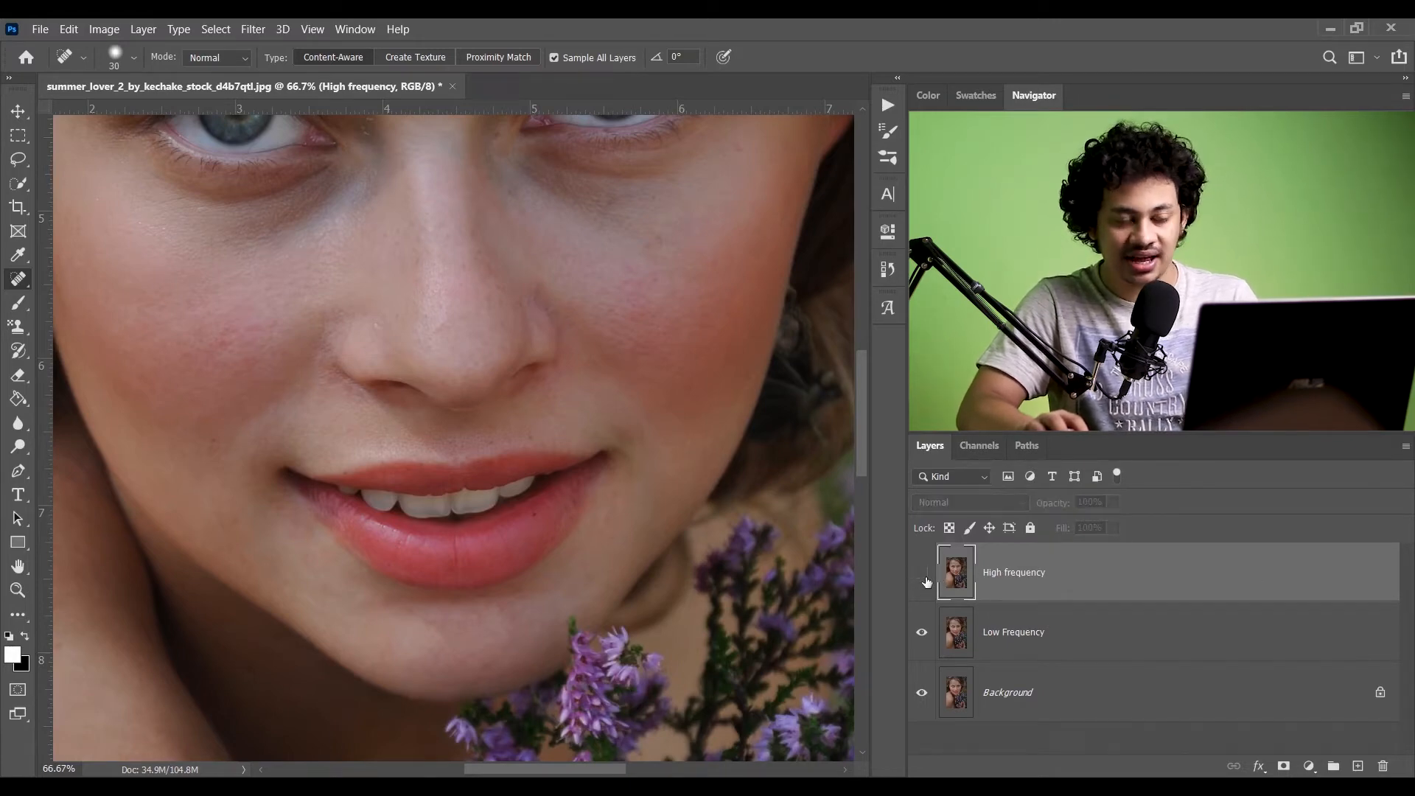
{"action": "scroll", "coordinate": [951, 607], "scroll_direction": "down", "scroll_amount": 1}
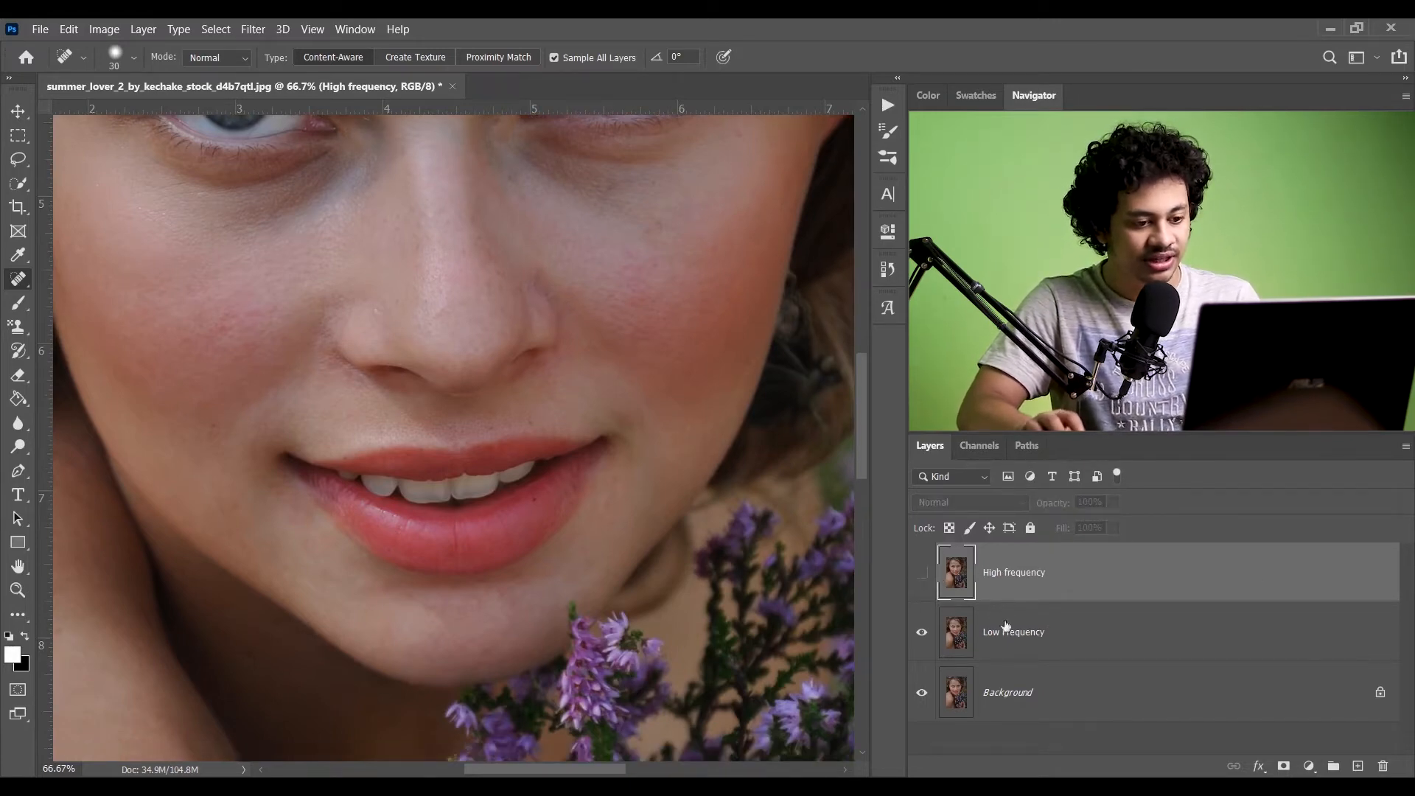
{"action": "scroll", "coordinate": [699, 572], "scroll_direction": "up", "scroll_amount": 2}
{"action": "left_click", "coordinate": [1058, 640]}
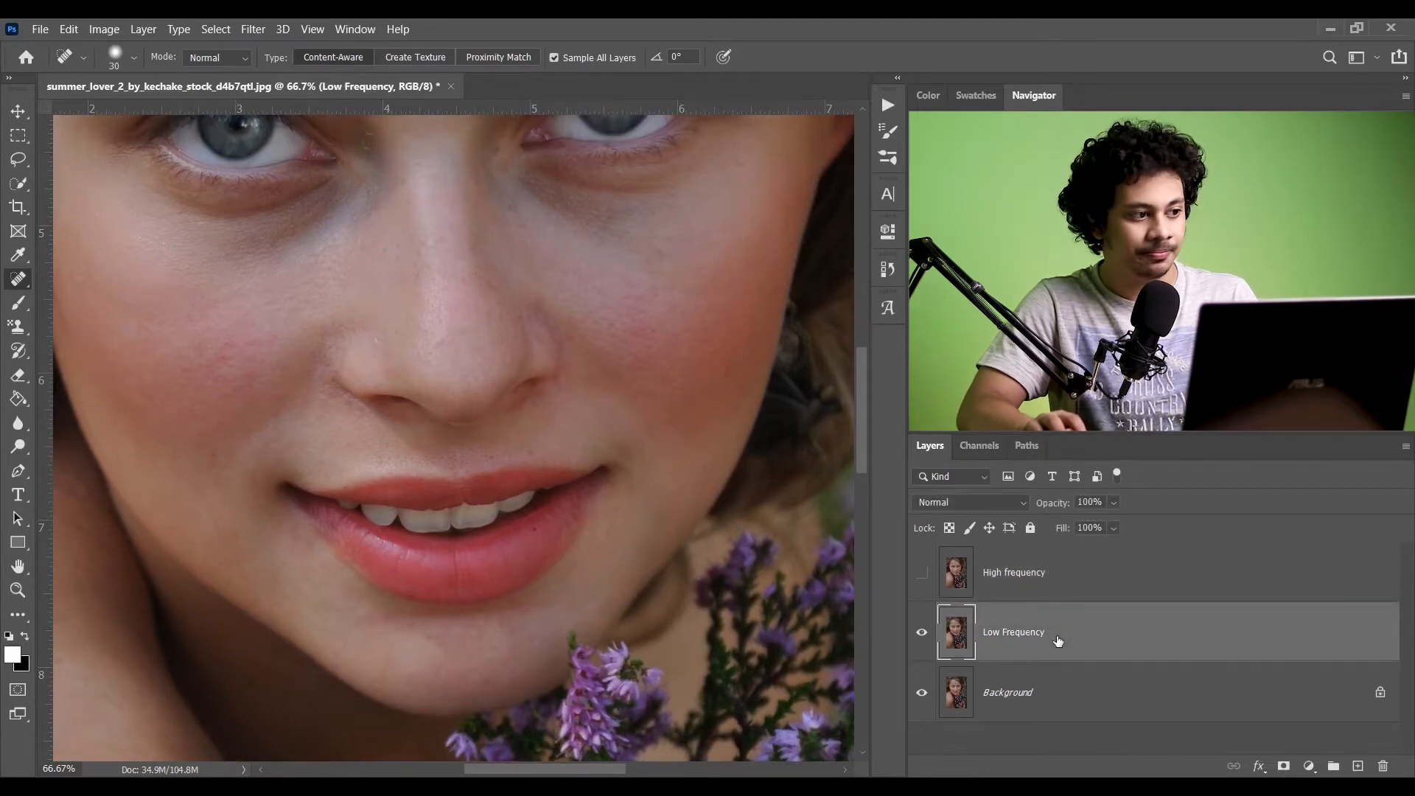
- Start a Gaussian Blur on the Low Frequency layer and move its dialog clear of the mouth
{"action": "left_click", "coordinate": [247, 29]}
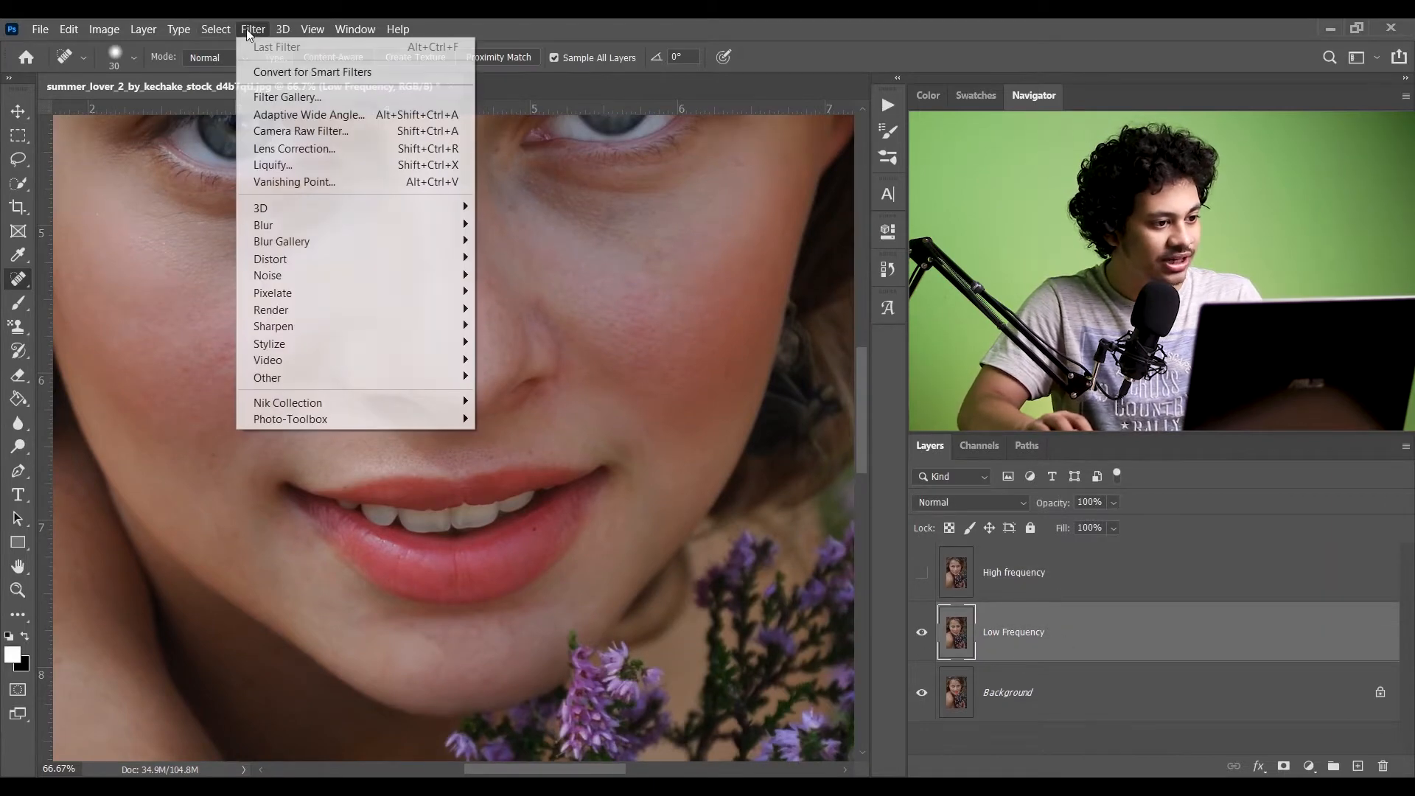
{"action": "mouse_move", "coordinate": [319, 228]}
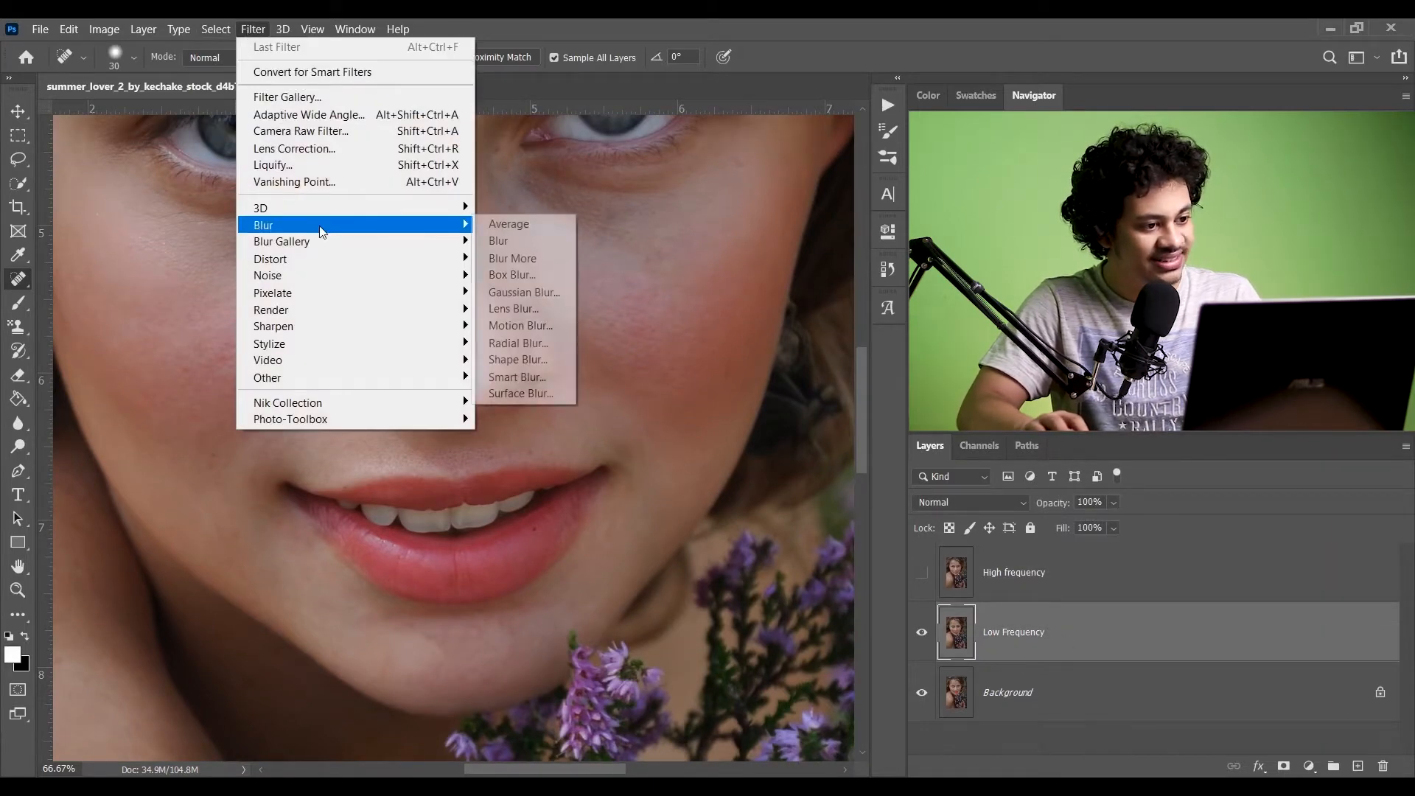
{"action": "left_click", "coordinate": [536, 298]}
{"action": "left_click_drag", "start_coordinate": [574, 313], "coordinate": [550, 176]}
- Try Gaussian Blur radii between 0.1 and 16.6 pixels while checking the skin detail in the preview
{"action": "left_click", "coordinate": [483, 458]}
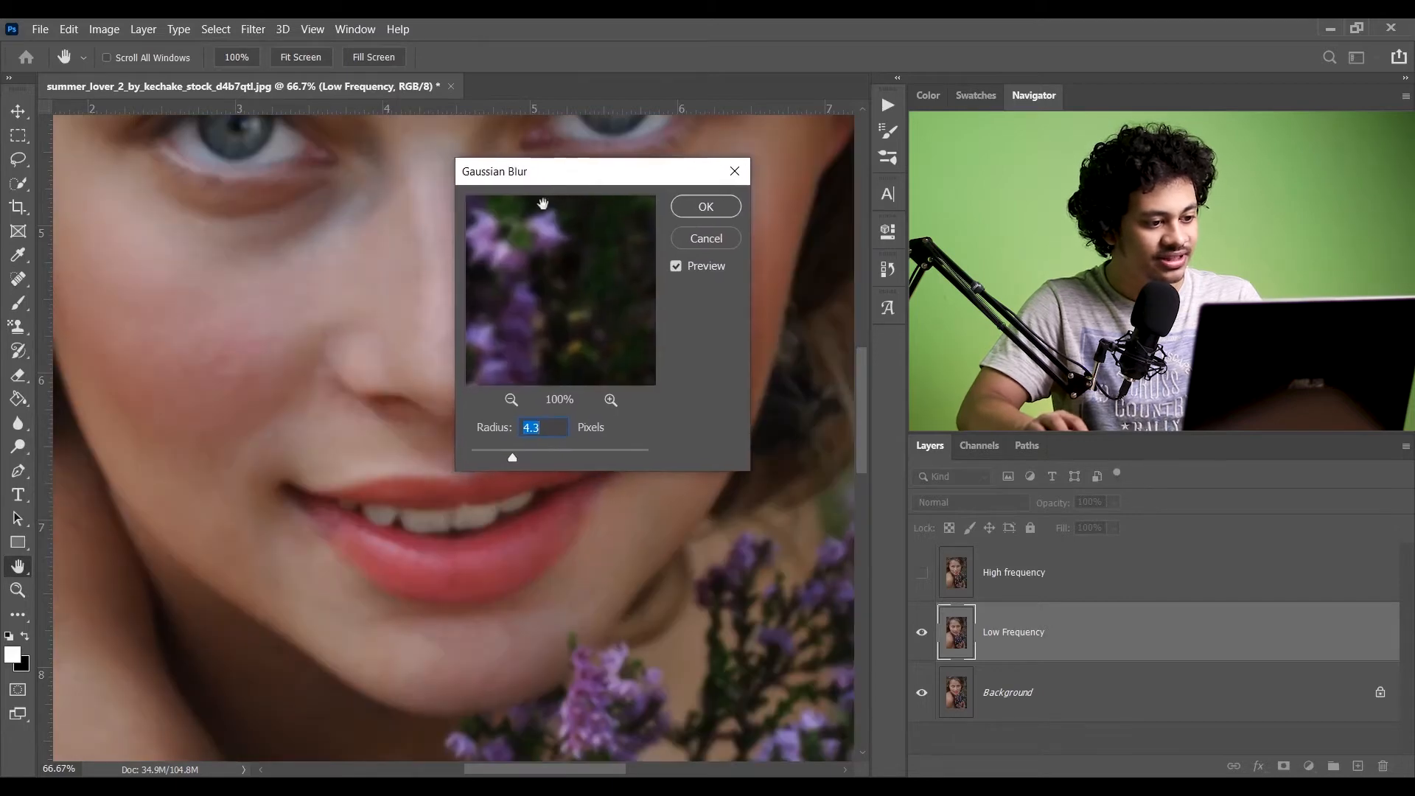
{"action": "left_click_drag", "start_coordinate": [420, 456], "coordinate": [472, 453]}
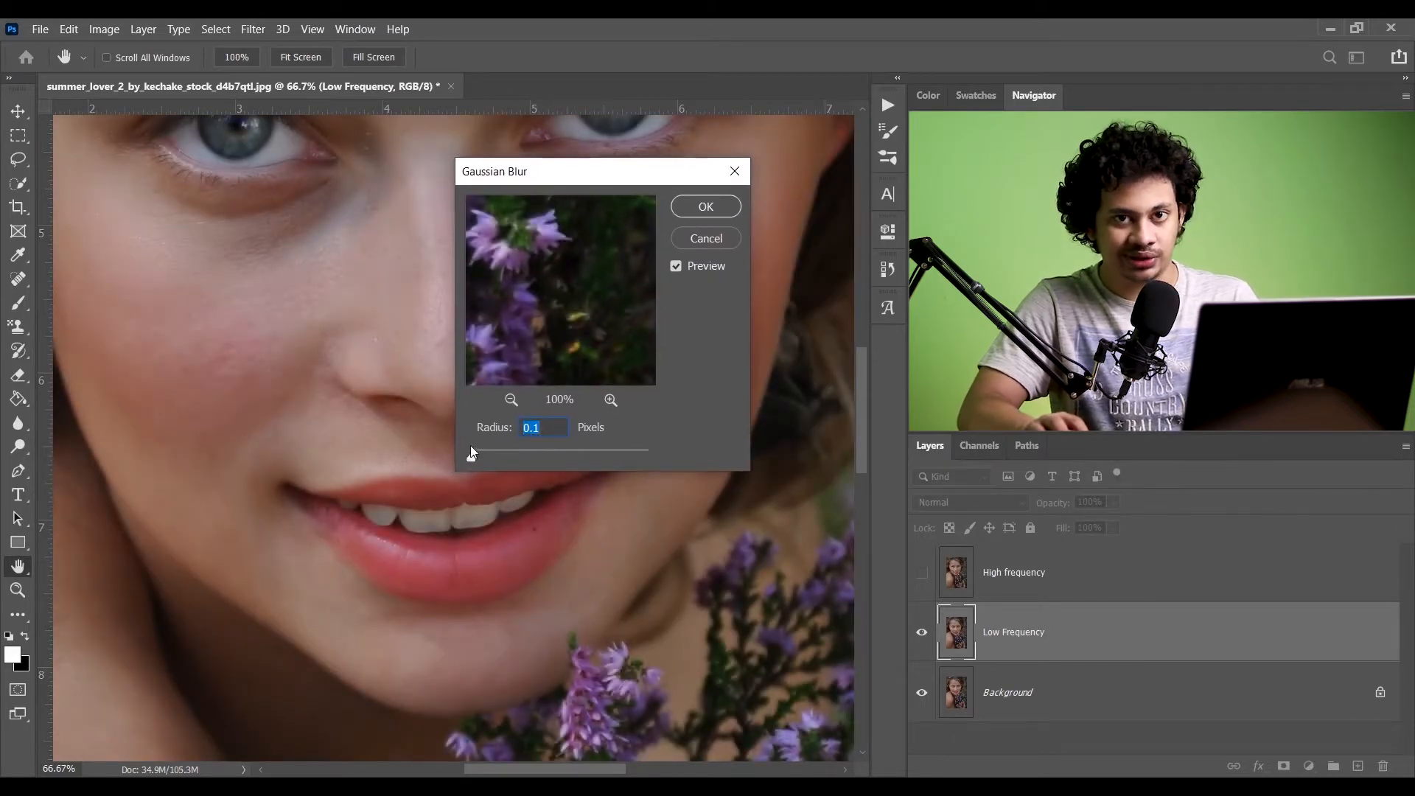
{"action": "left_click_drag", "start_coordinate": [477, 448], "coordinate": [518, 458]}
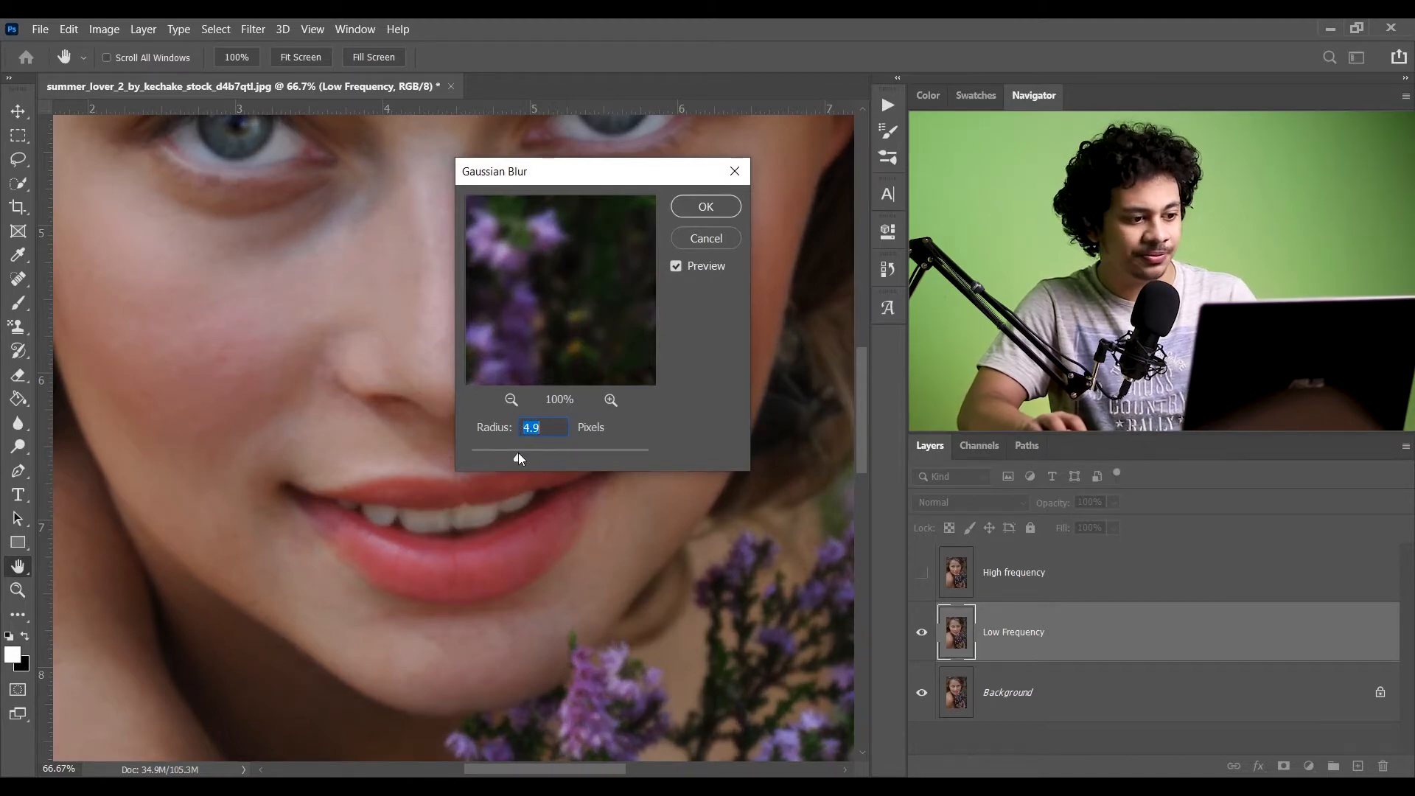
{"action": "left_click_drag", "start_coordinate": [526, 451], "coordinate": [532, 451]}
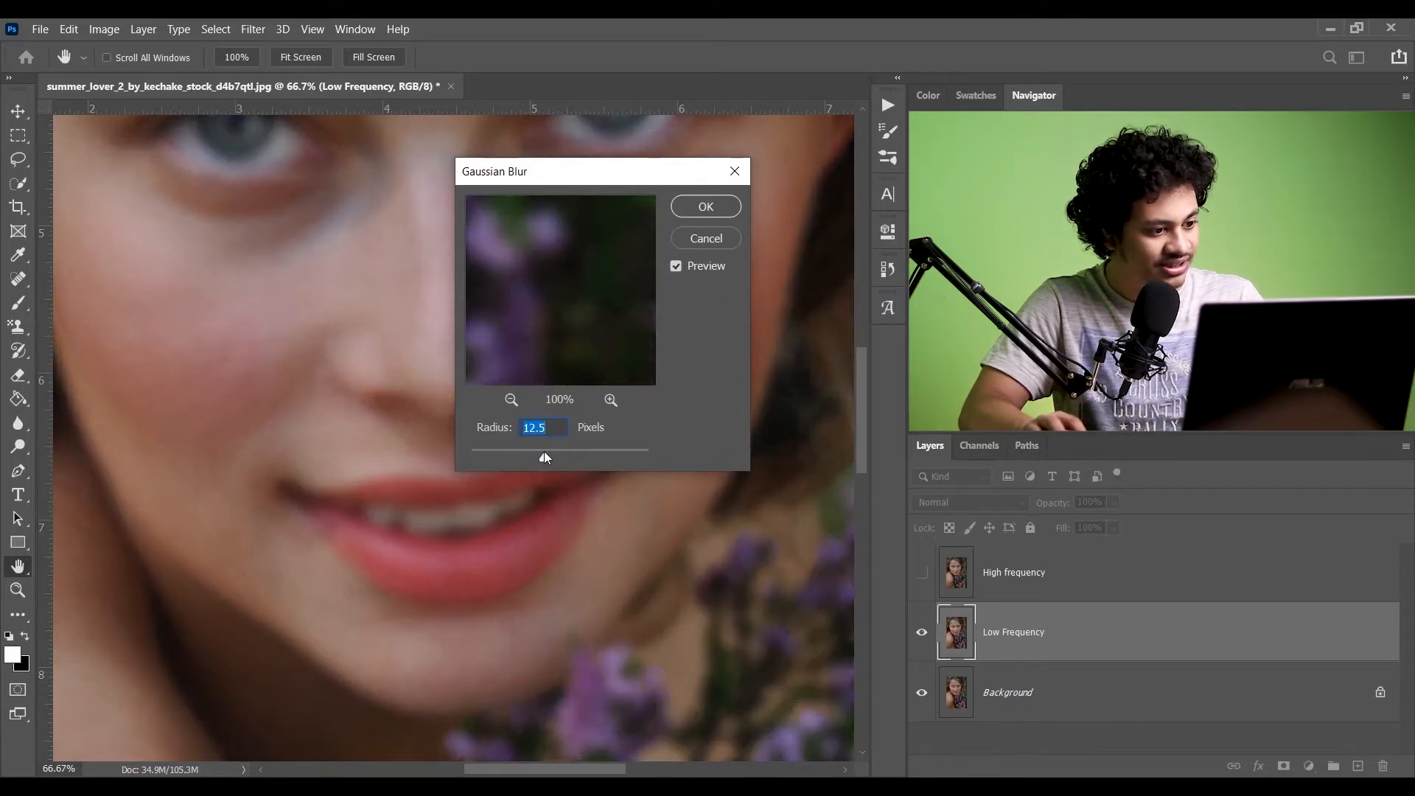
{"action": "left_click_drag", "start_coordinate": [545, 451], "coordinate": [547, 451]}
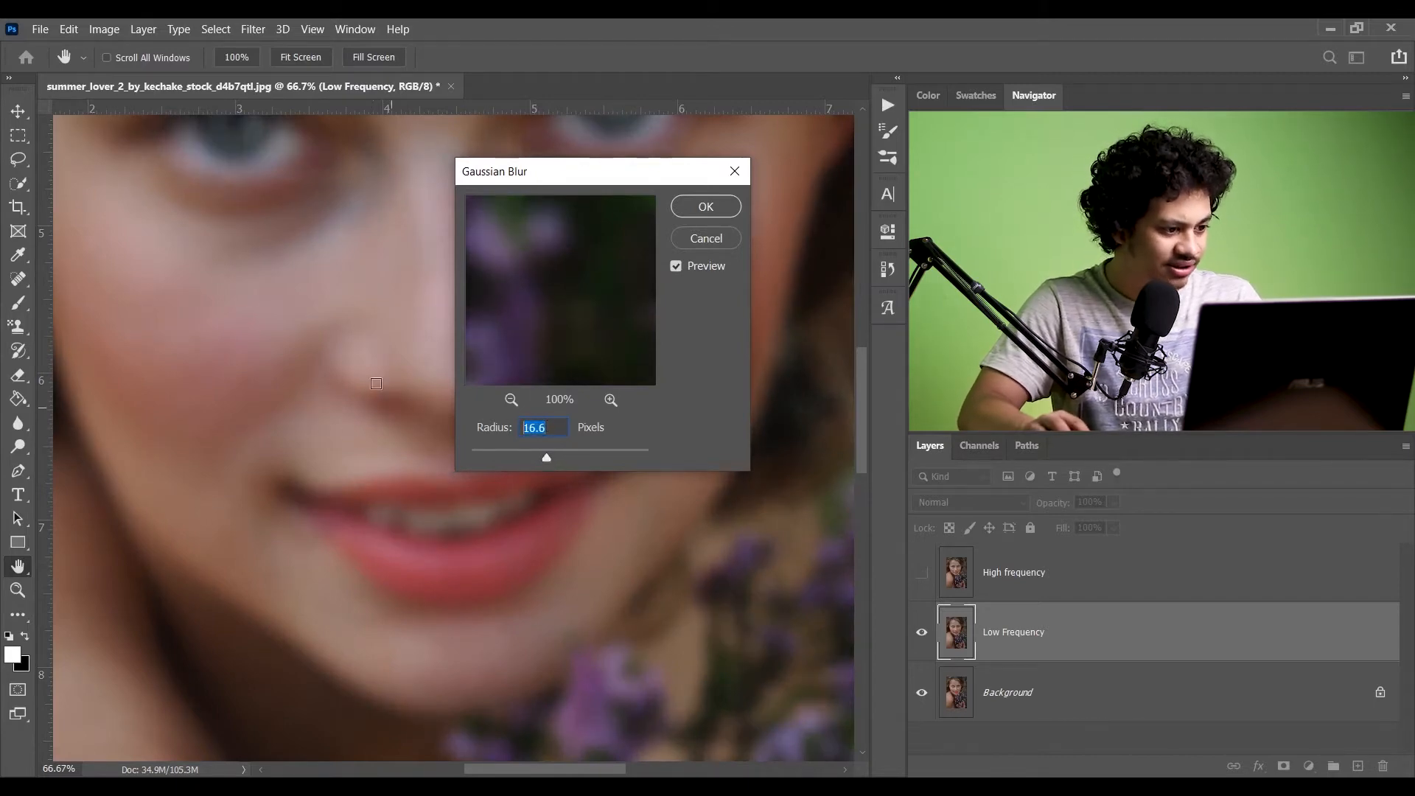
{"action": "left_click_drag", "start_coordinate": [278, 363], "coordinate": [307, 430]}
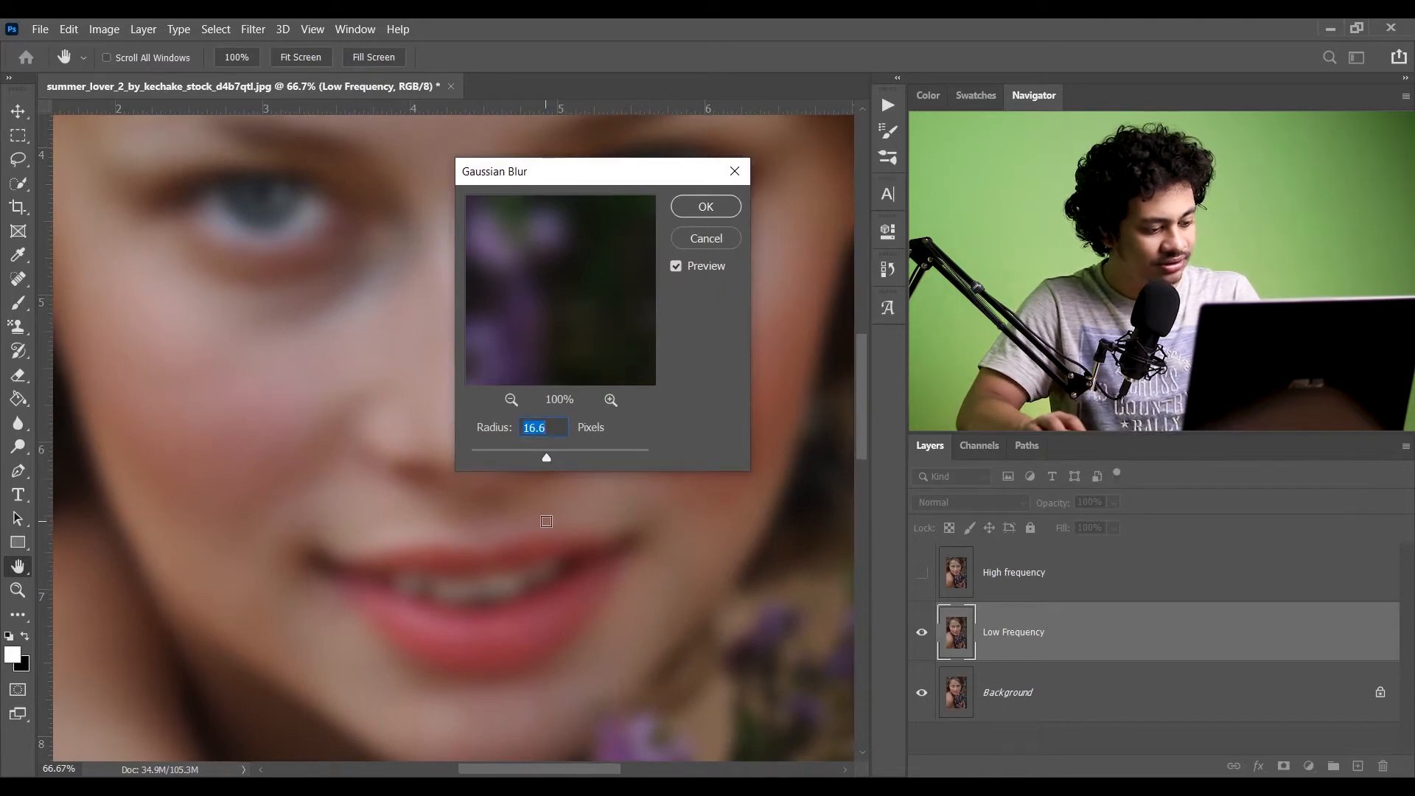
- Try blur radii of 12 and 8 pixels, and apply the Gaussian Blur to the Low Frequency layer at 8.5 pixels
{"action": "type", "text": "12"}
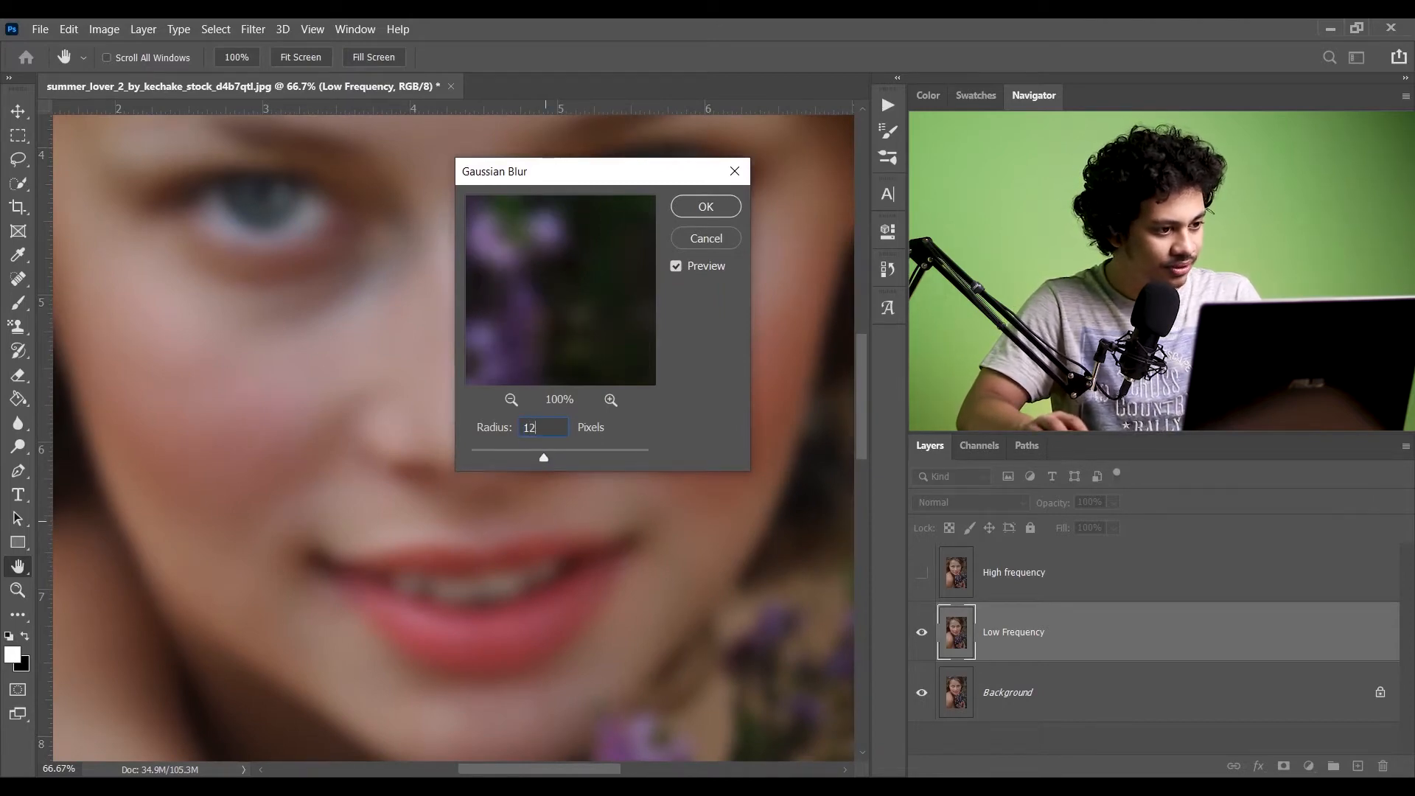
{"action": "left_click_drag", "start_coordinate": [569, 181], "coordinate": [581, 327]}
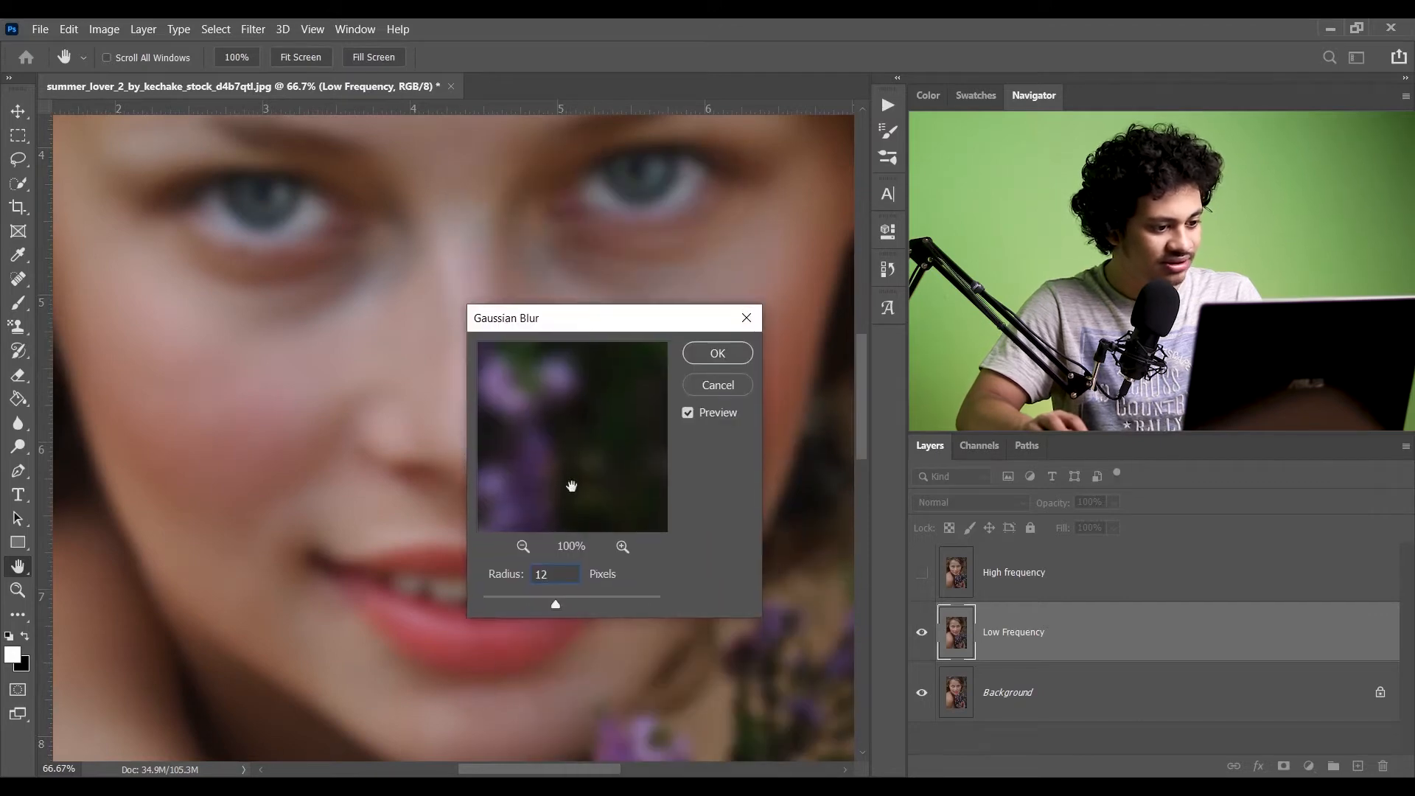
{"action": "type", "text": "8"}
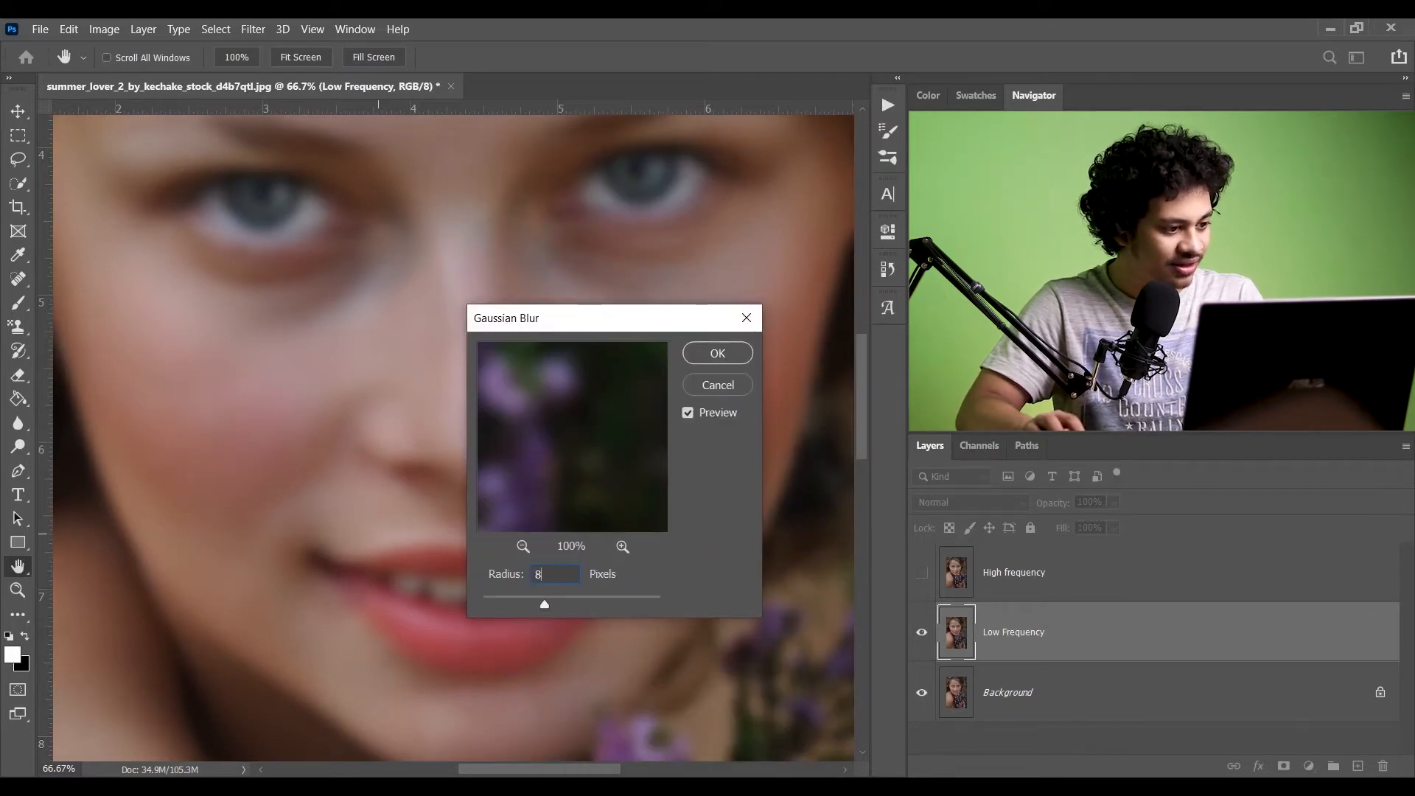
{"action": "left_click_drag", "start_coordinate": [588, 325], "coordinate": [647, 183]}
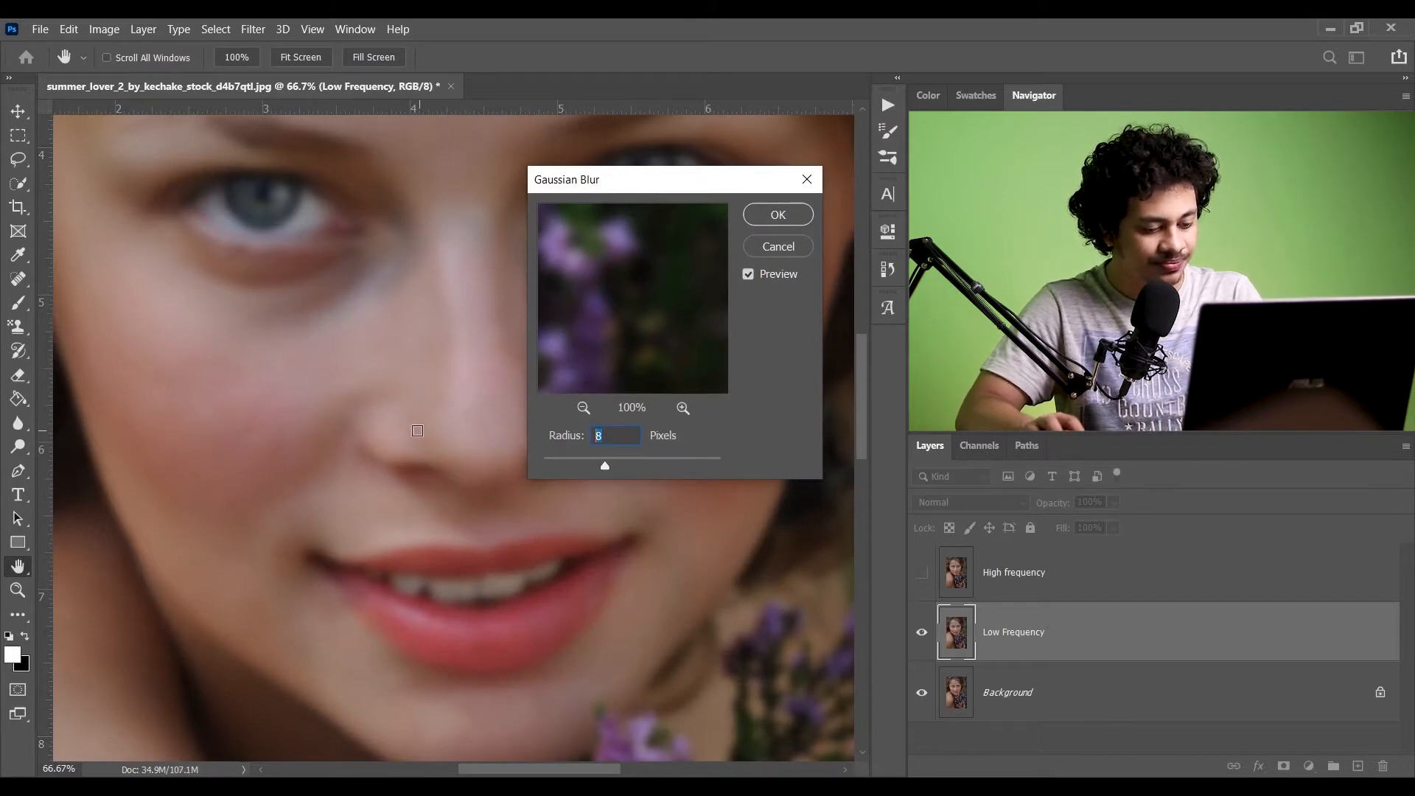
{"action": "type", "text": "5"}
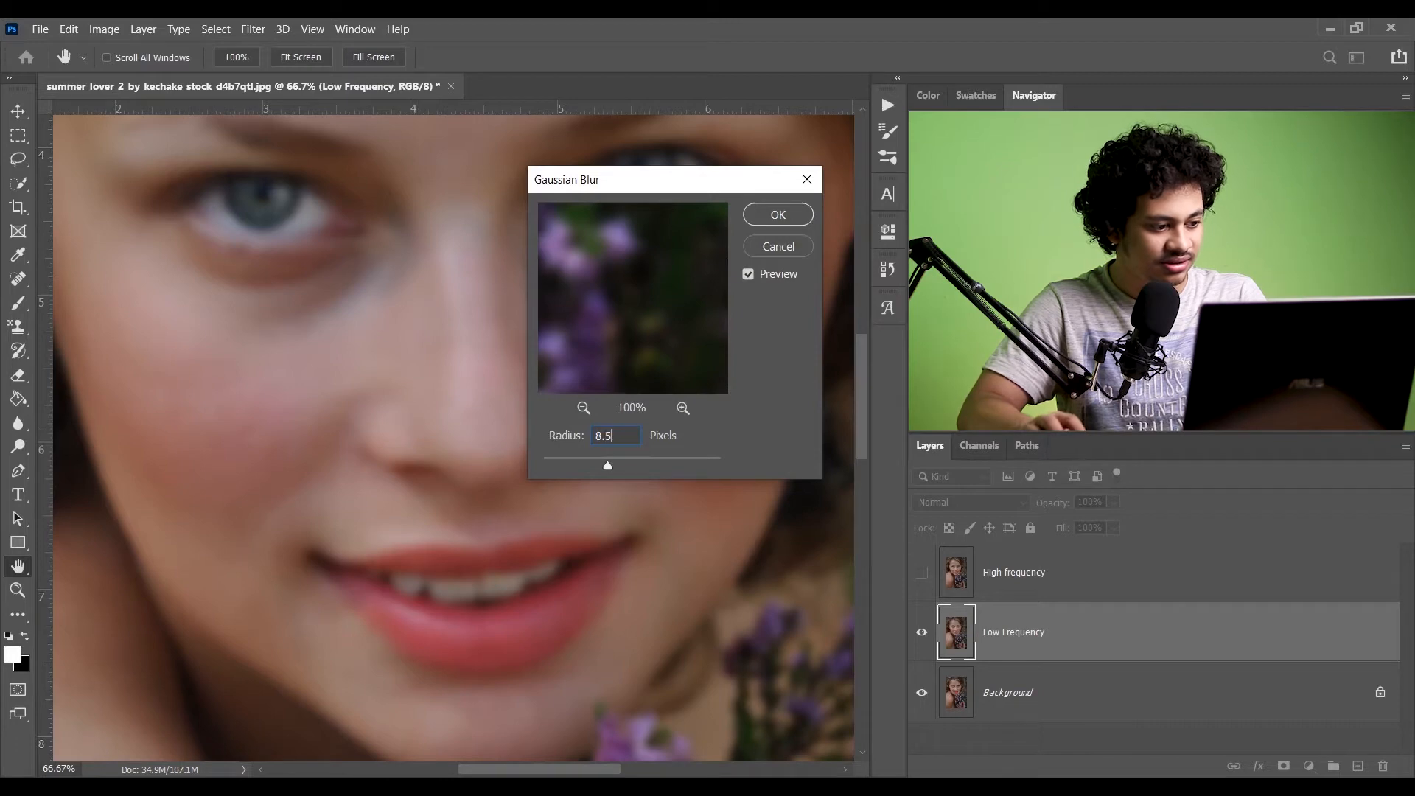
{"action": "left_click_drag", "start_coordinate": [673, 193], "coordinate": [516, 232]}
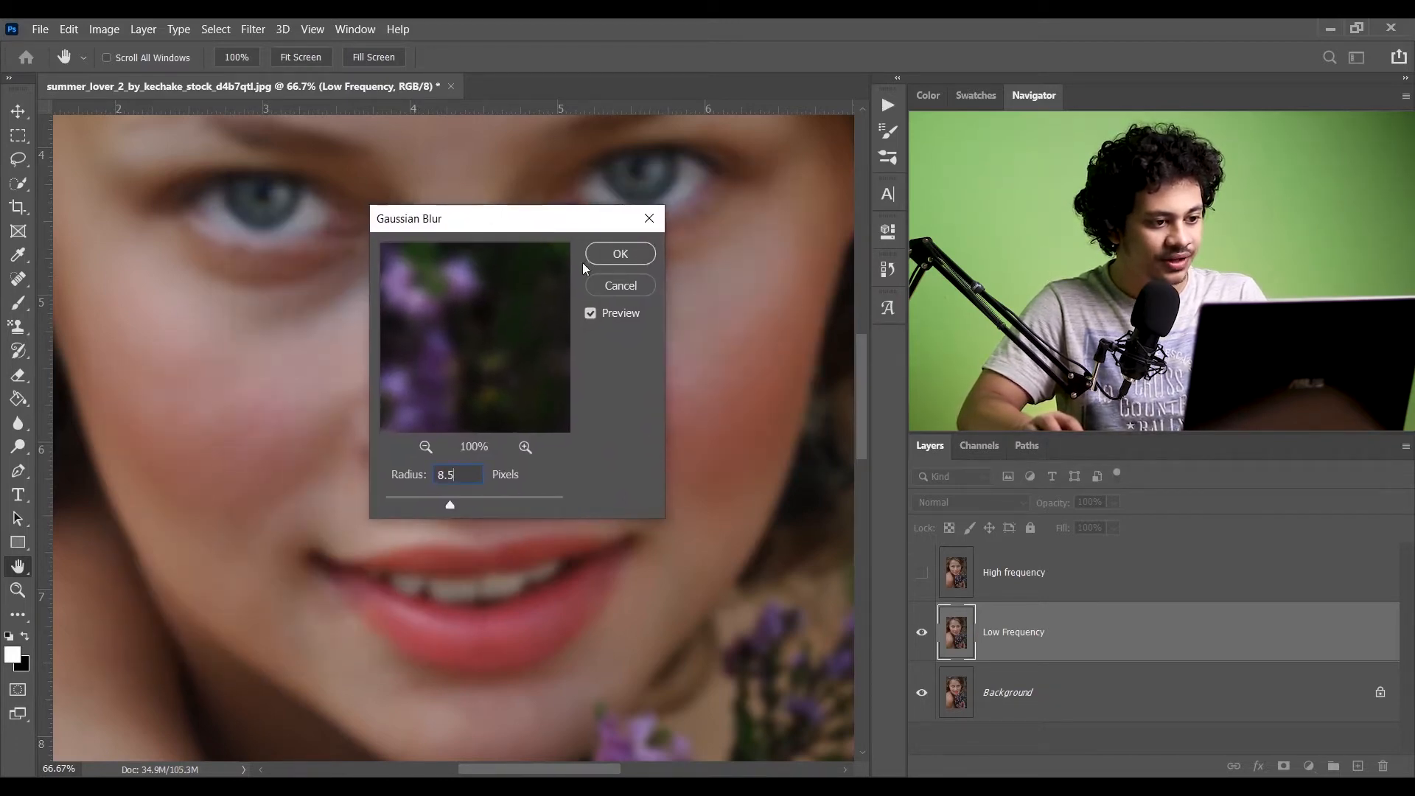
{"action": "left_click", "coordinate": [620, 255]}
{"action": "key", "text": "j"}
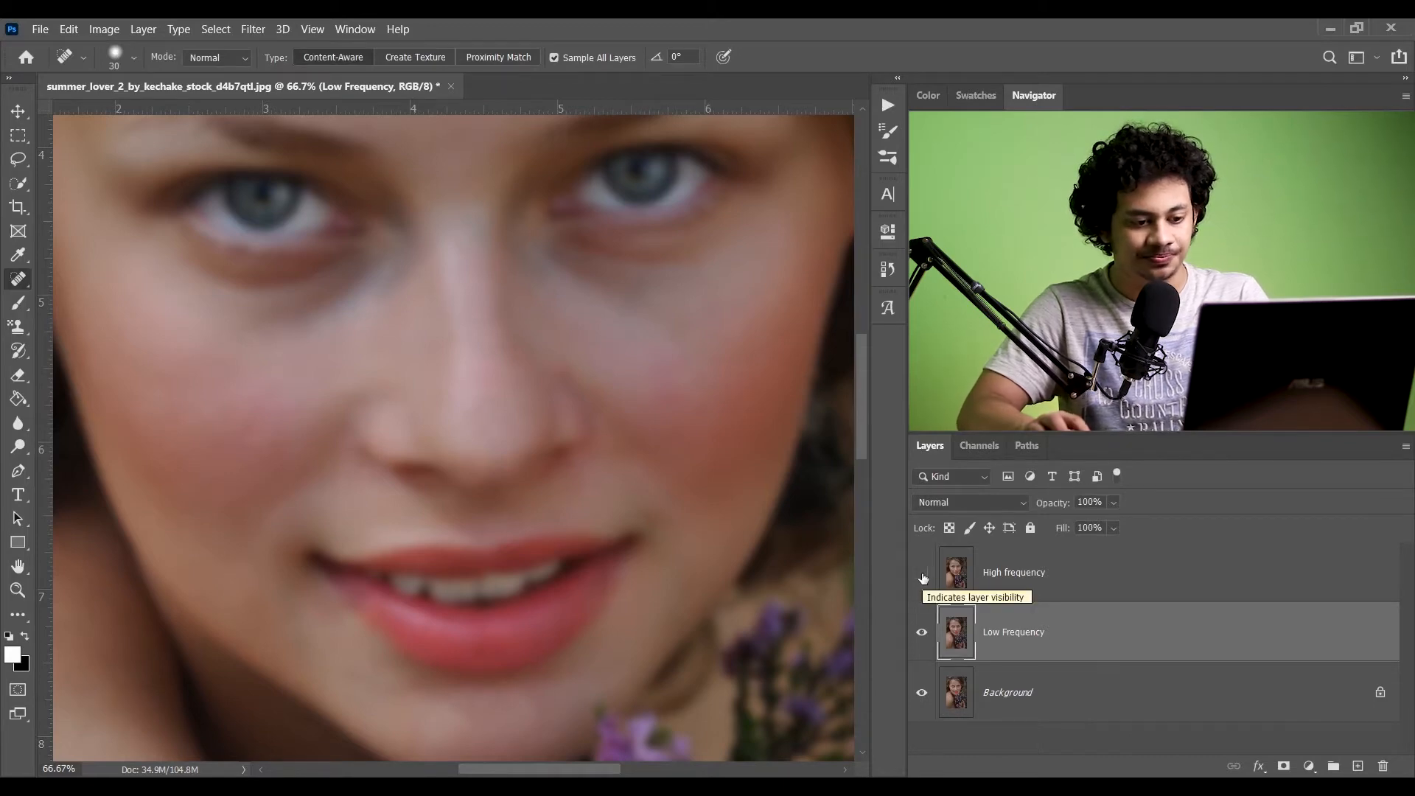
- Show and select the High frequency layer, and start Apply Image on it with Low Frequency as the source layer
{"action": "left_click", "coordinate": [921, 572]}
{"action": "left_click", "coordinate": [1005, 586]}
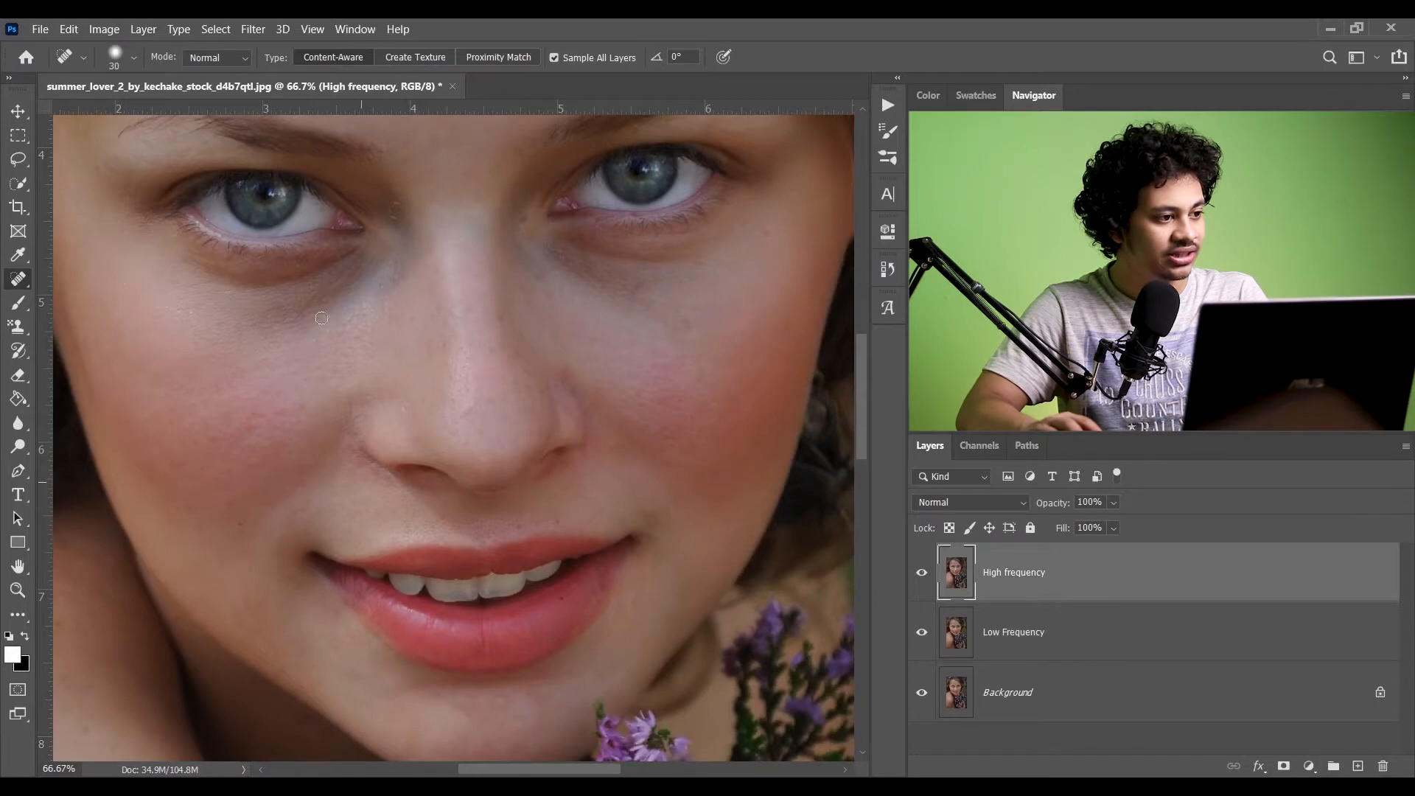
{"action": "left_click", "coordinate": [108, 29]}
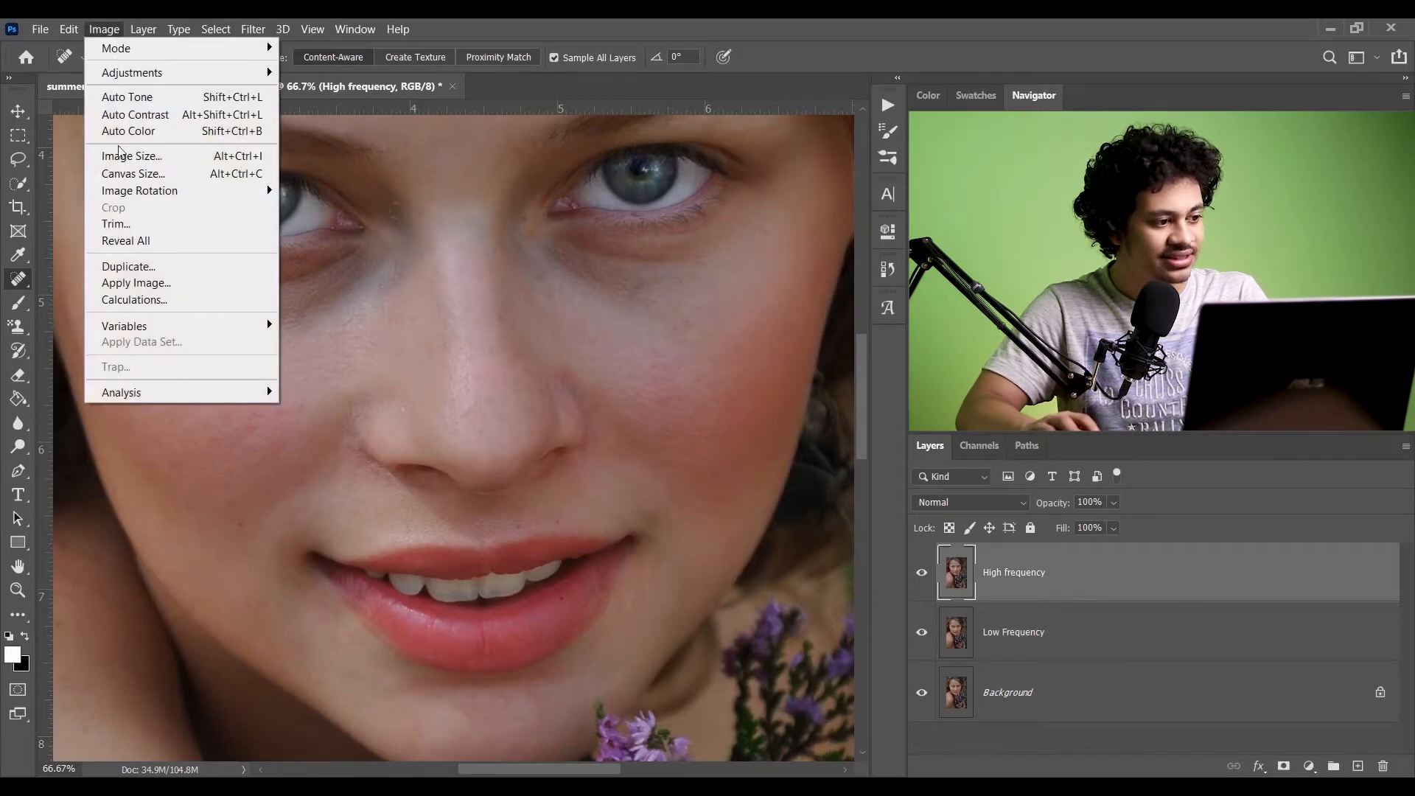
{"action": "left_click", "coordinate": [168, 283]}
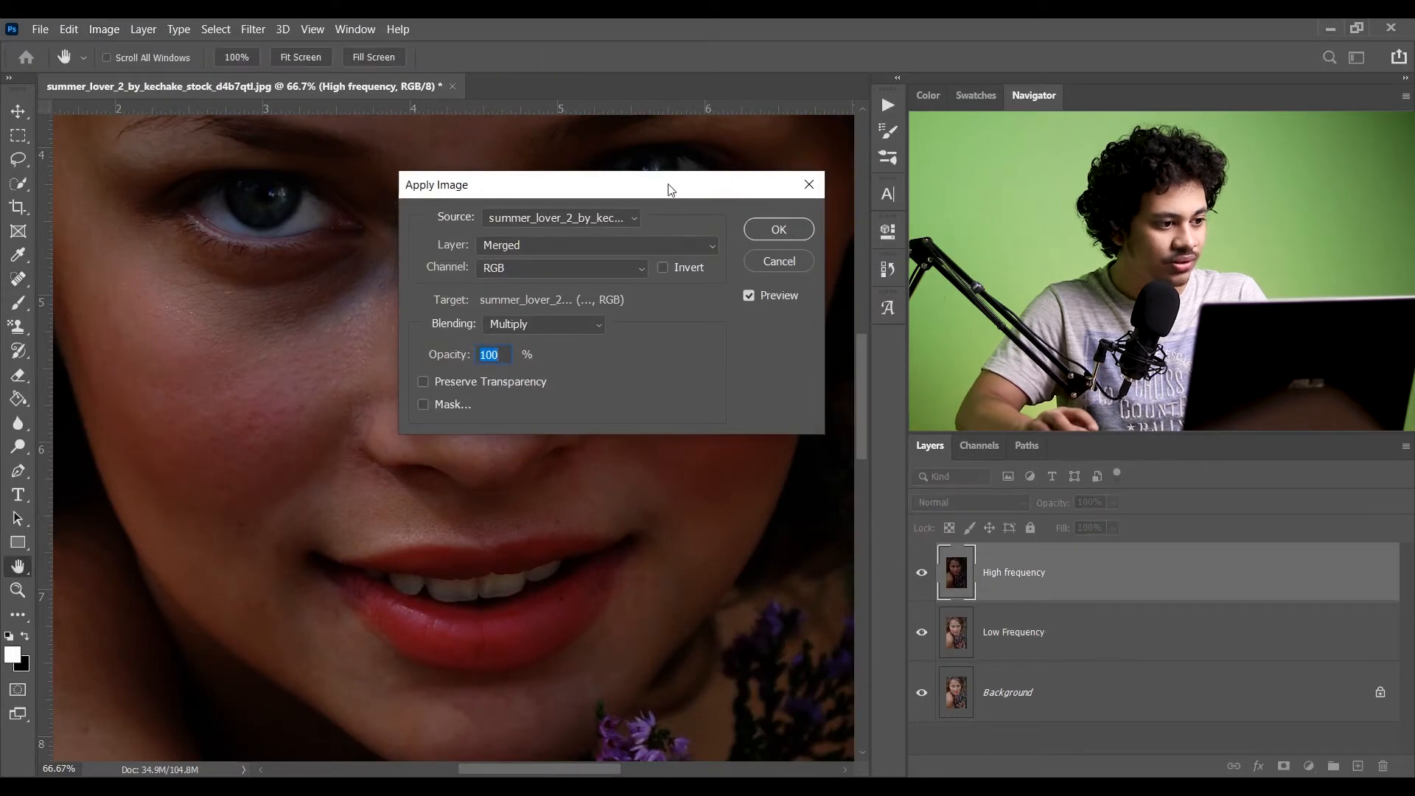
{"action": "left_click_drag", "start_coordinate": [677, 182], "coordinate": [558, 163]}
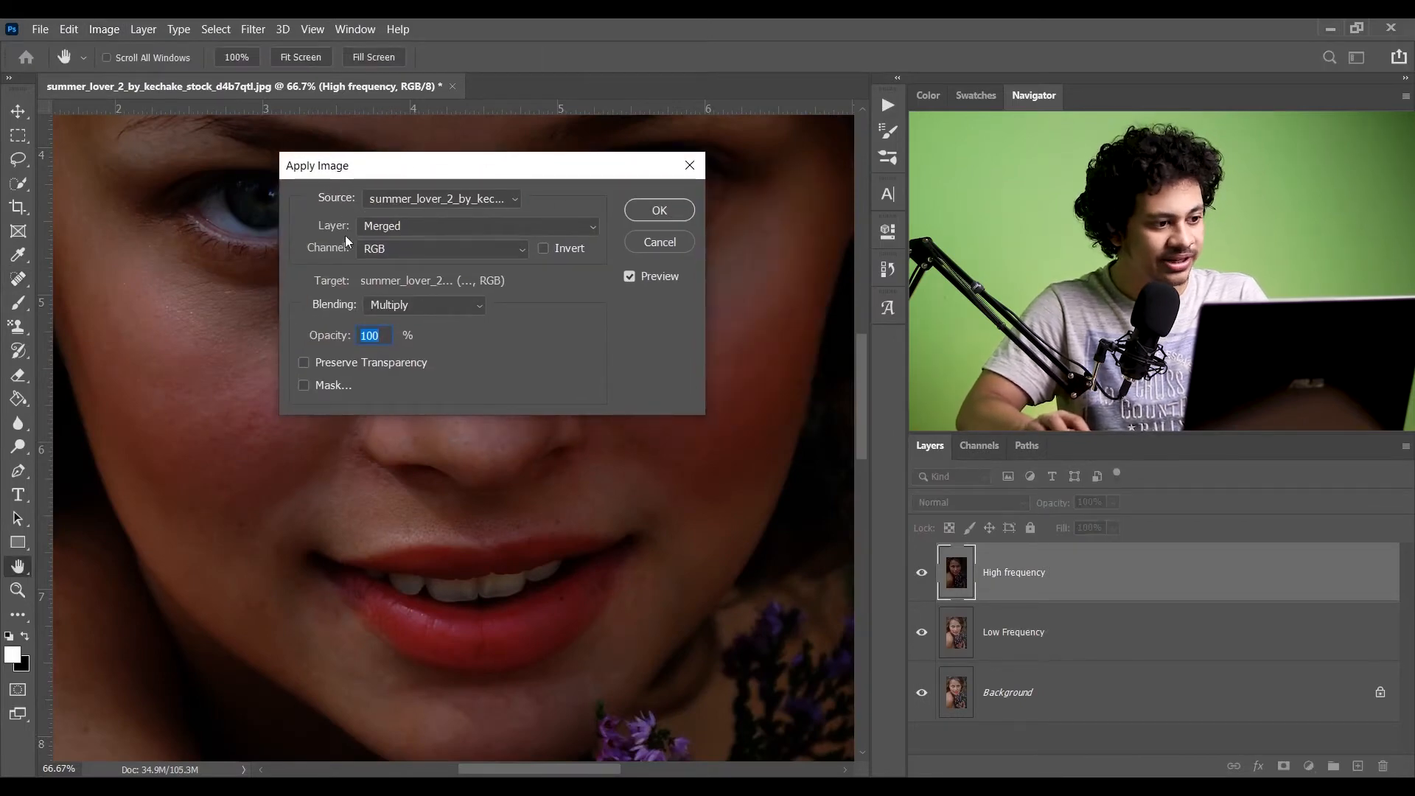
{"action": "left_click", "coordinate": [401, 225]}
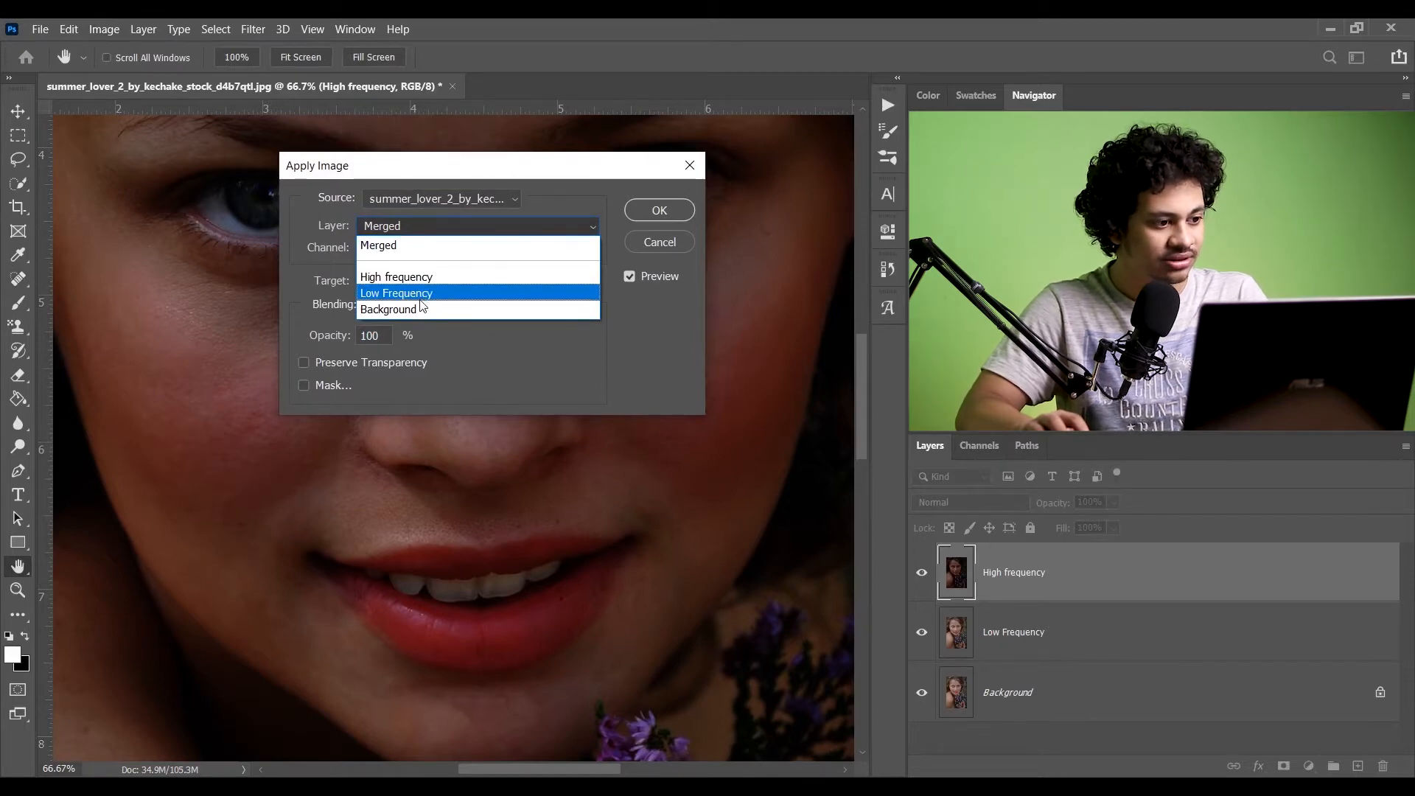
{"action": "left_click", "coordinate": [414, 294]}
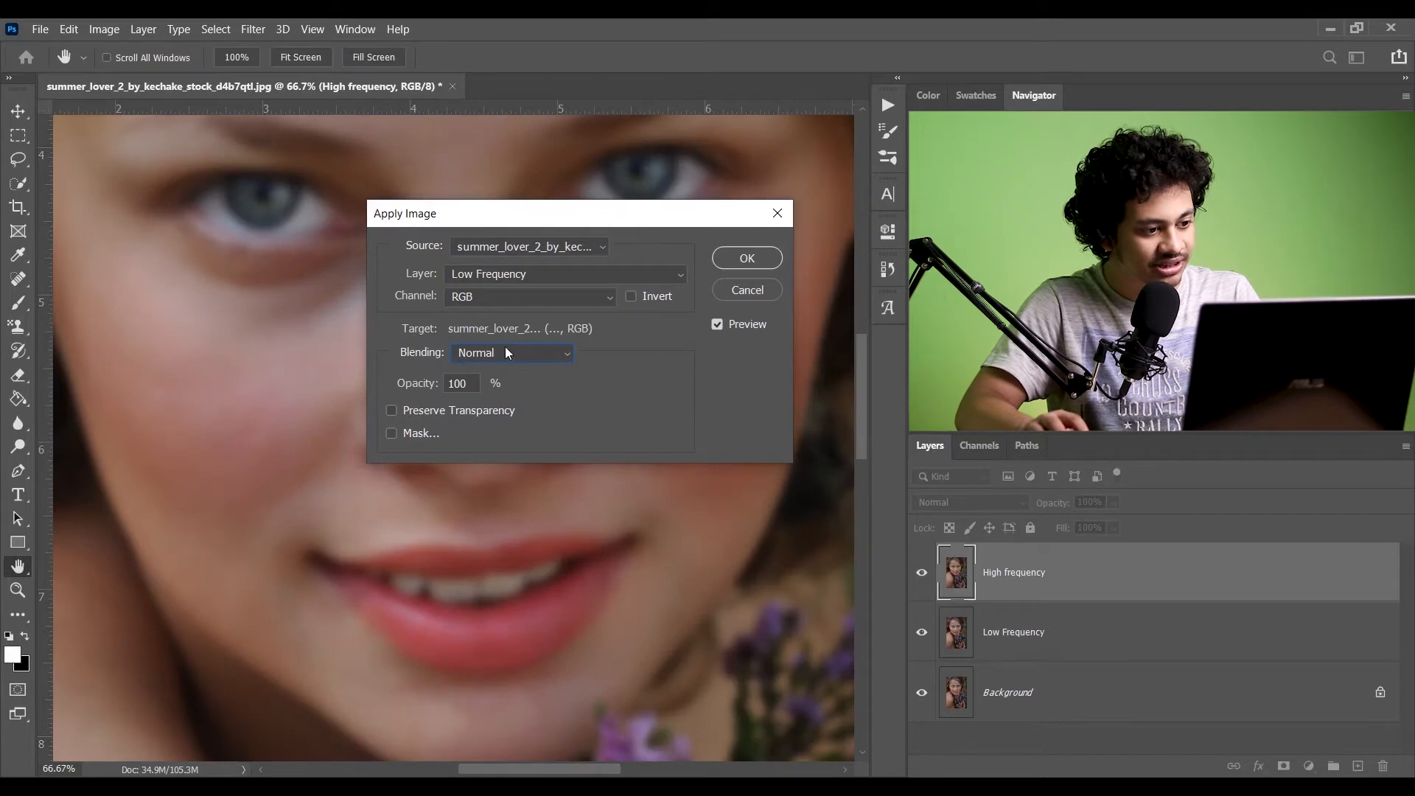
- Apply the image to the High frequency layer with Subtract blending, a scale of 2 and an offset of 128
{"action": "left_click", "coordinate": [506, 352]}
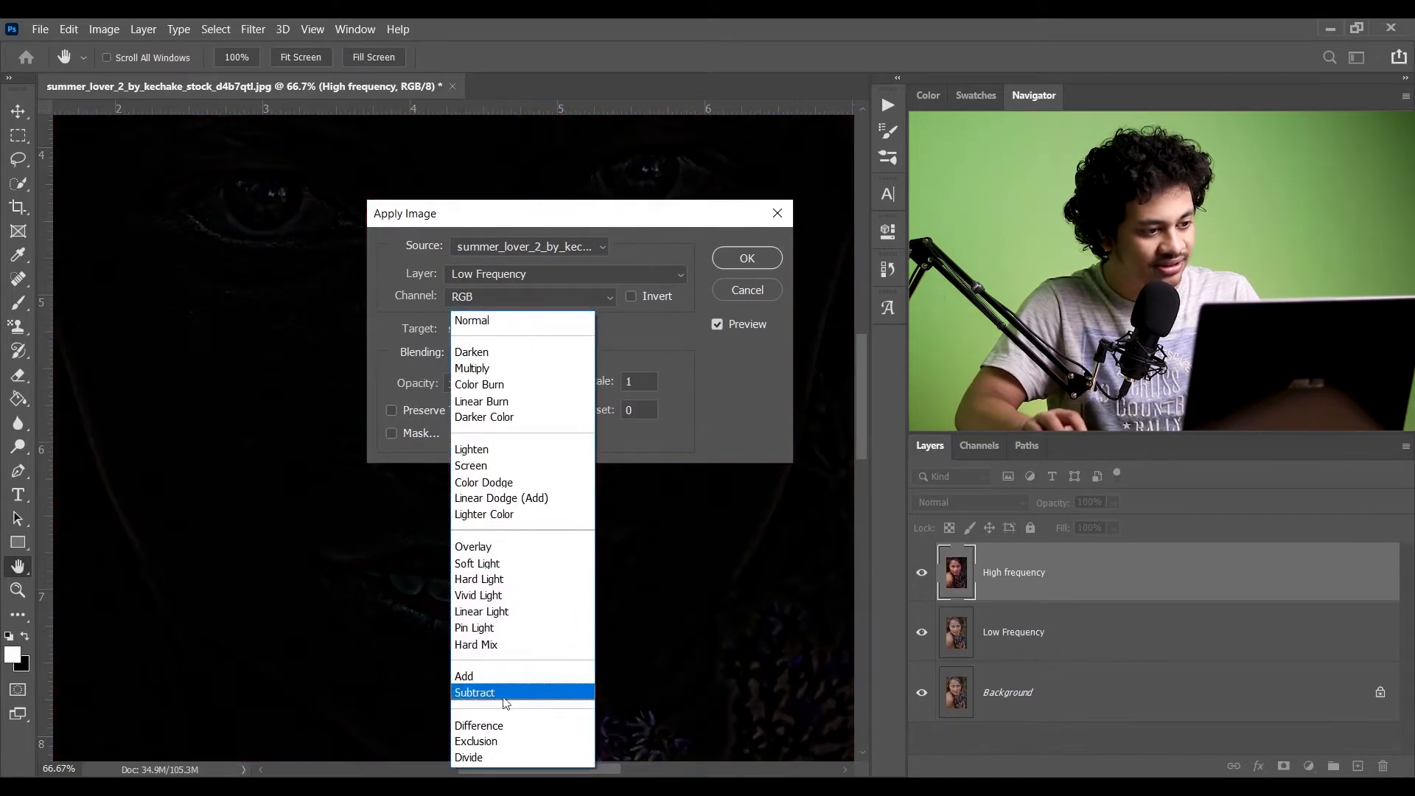
{"action": "left_click", "coordinate": [506, 694]}
{"action": "left_click_drag", "start_coordinate": [584, 222], "coordinate": [514, 216]}
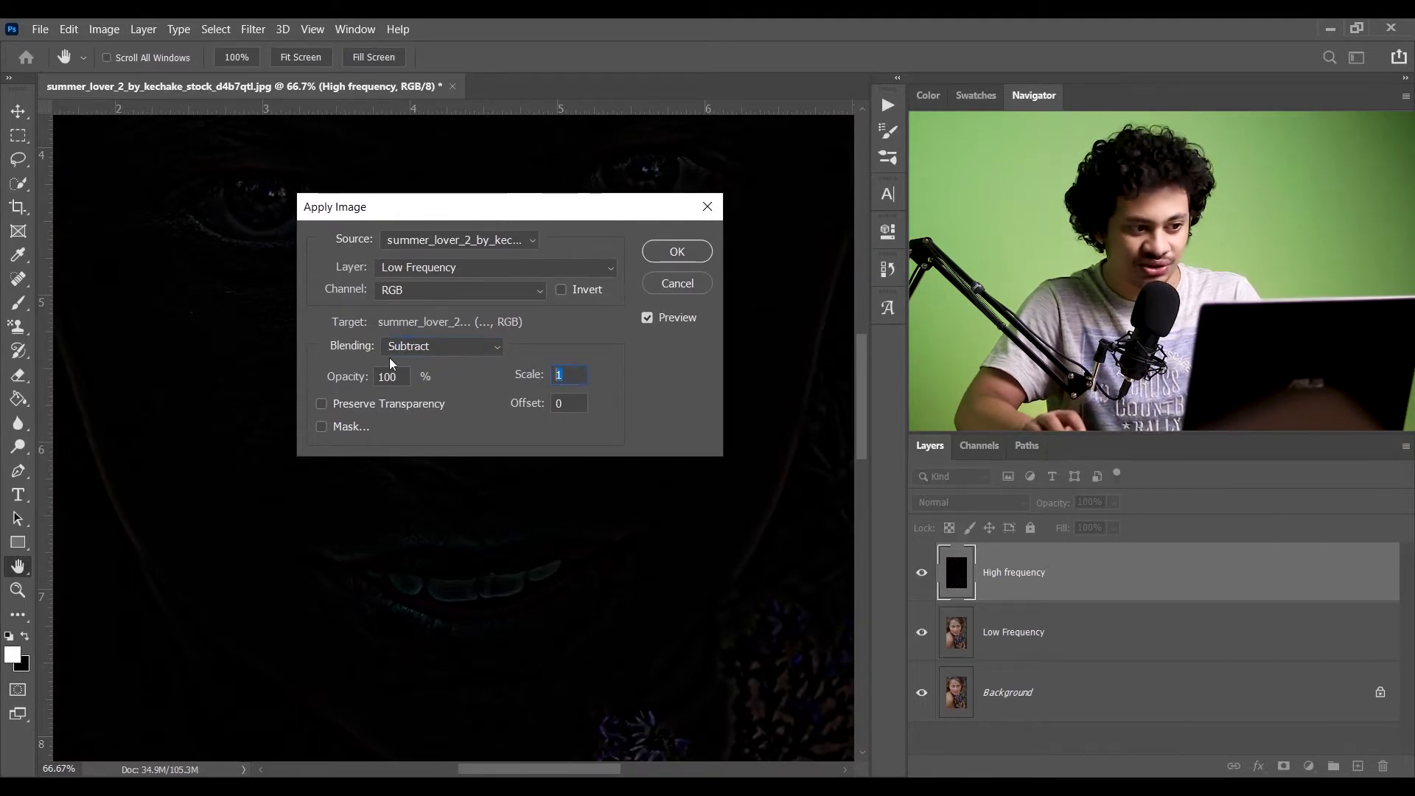
{"action": "type", "text": "2"}
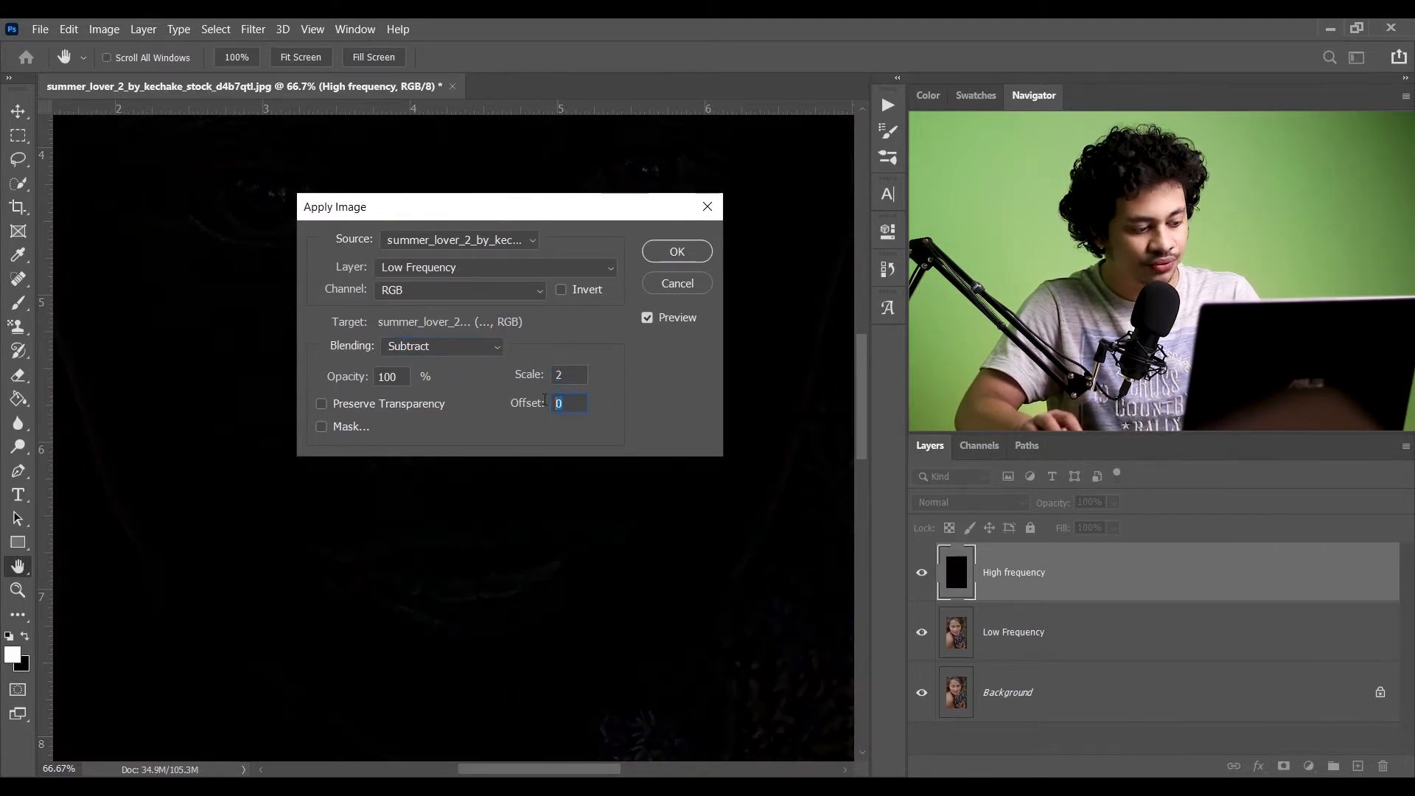
{"action": "type", "text": "128"}
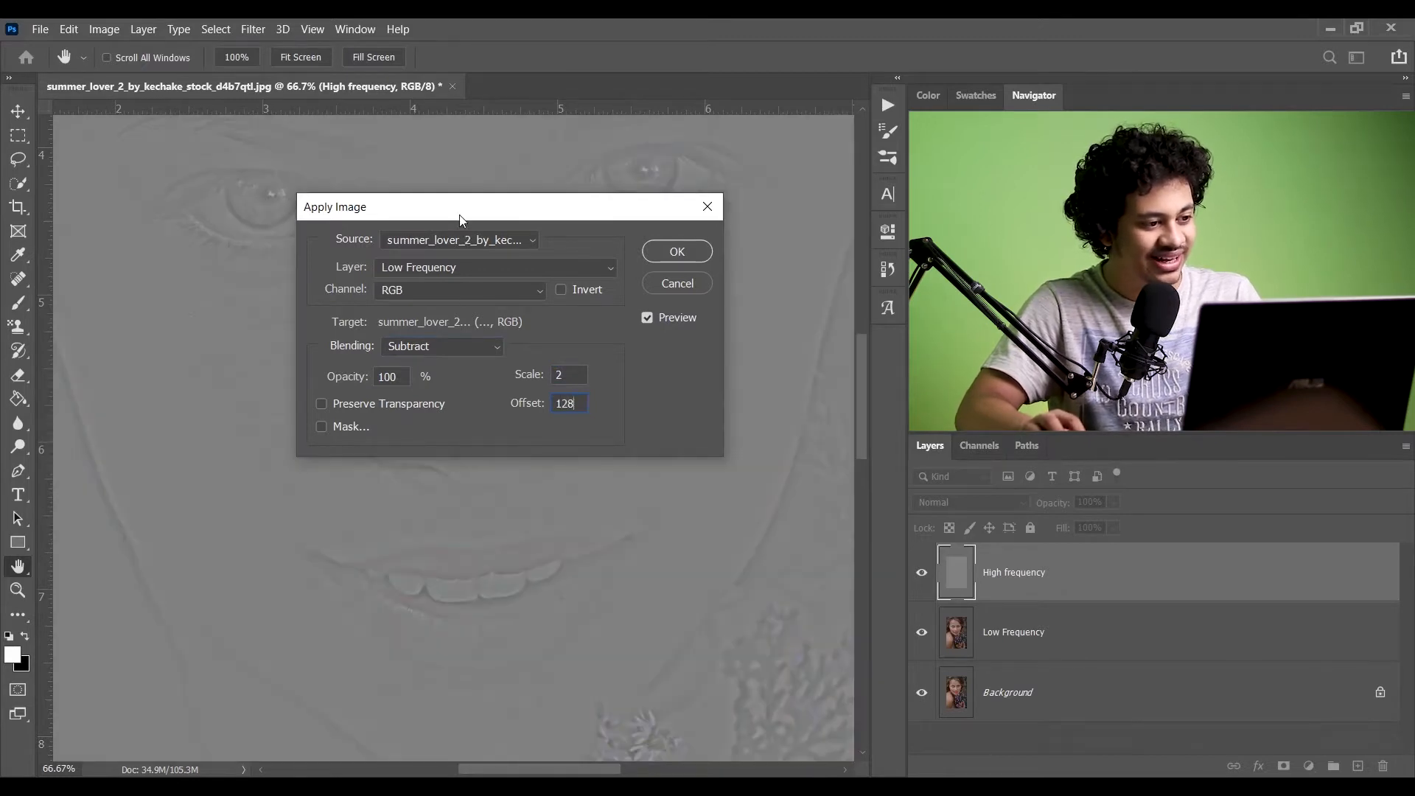
{"action": "left_click_drag", "start_coordinate": [458, 215], "coordinate": [383, 316]}
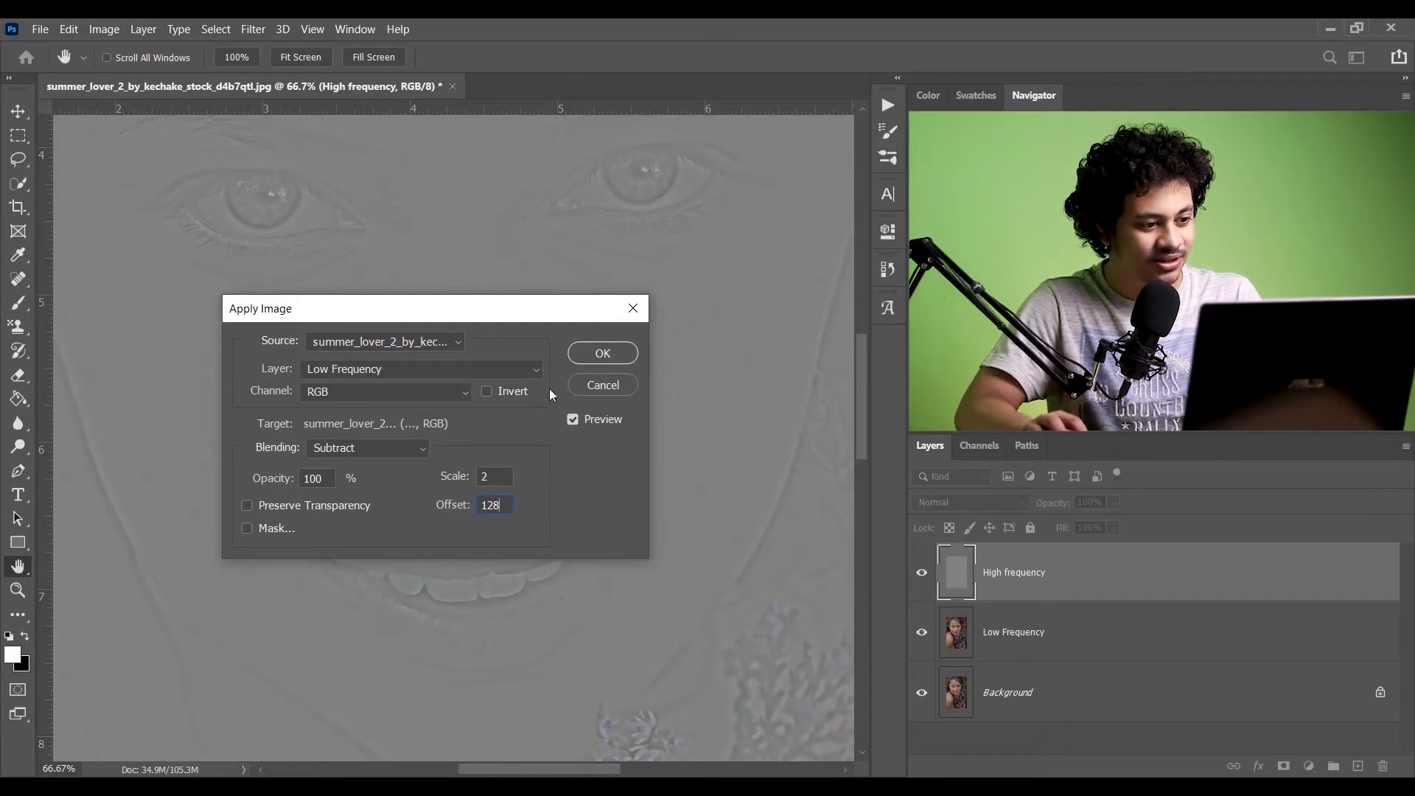
{"action": "left_click", "coordinate": [602, 358]}
{"action": "key", "text": "j"}
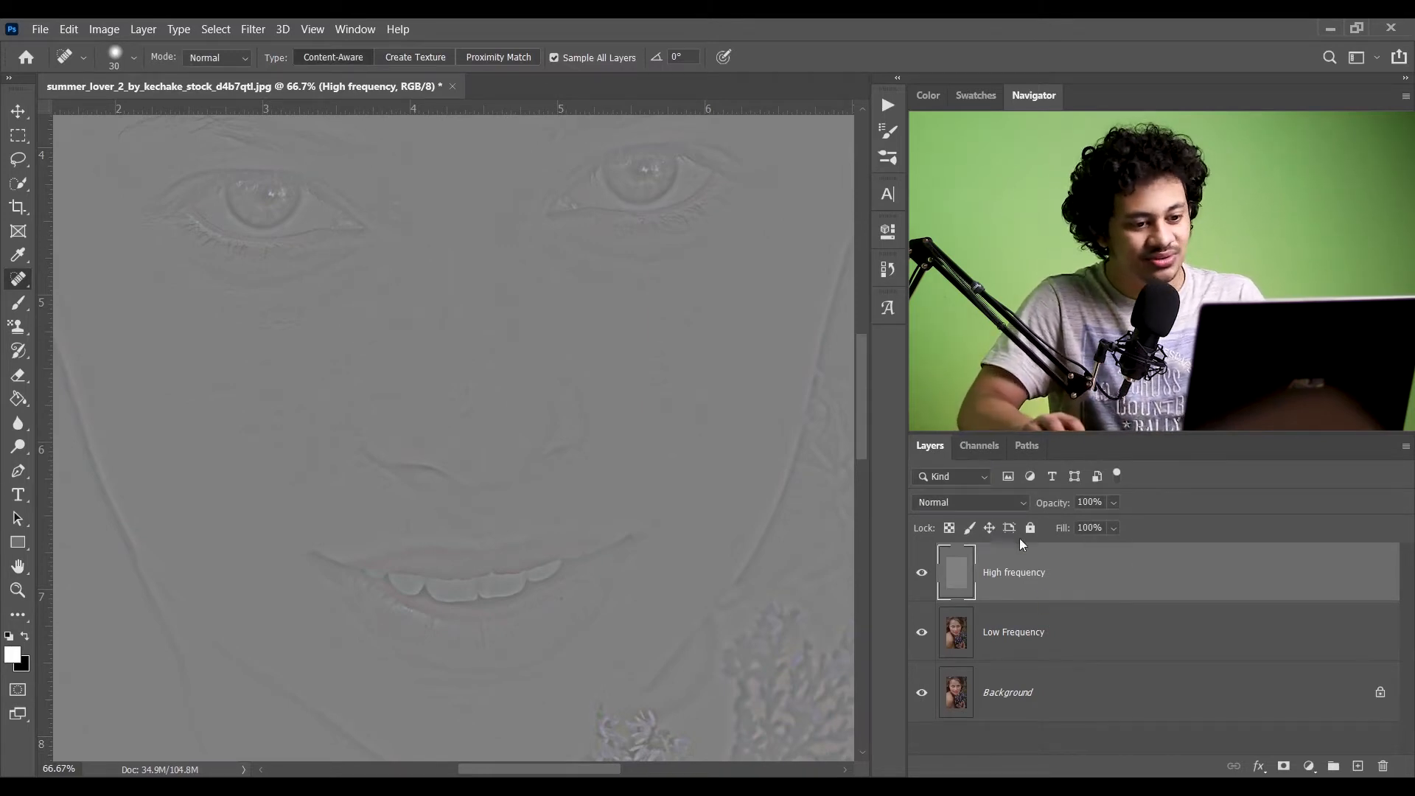
- Set the High frequency layer's blend mode to Linear Light
{"action": "left_click", "coordinate": [971, 502]}
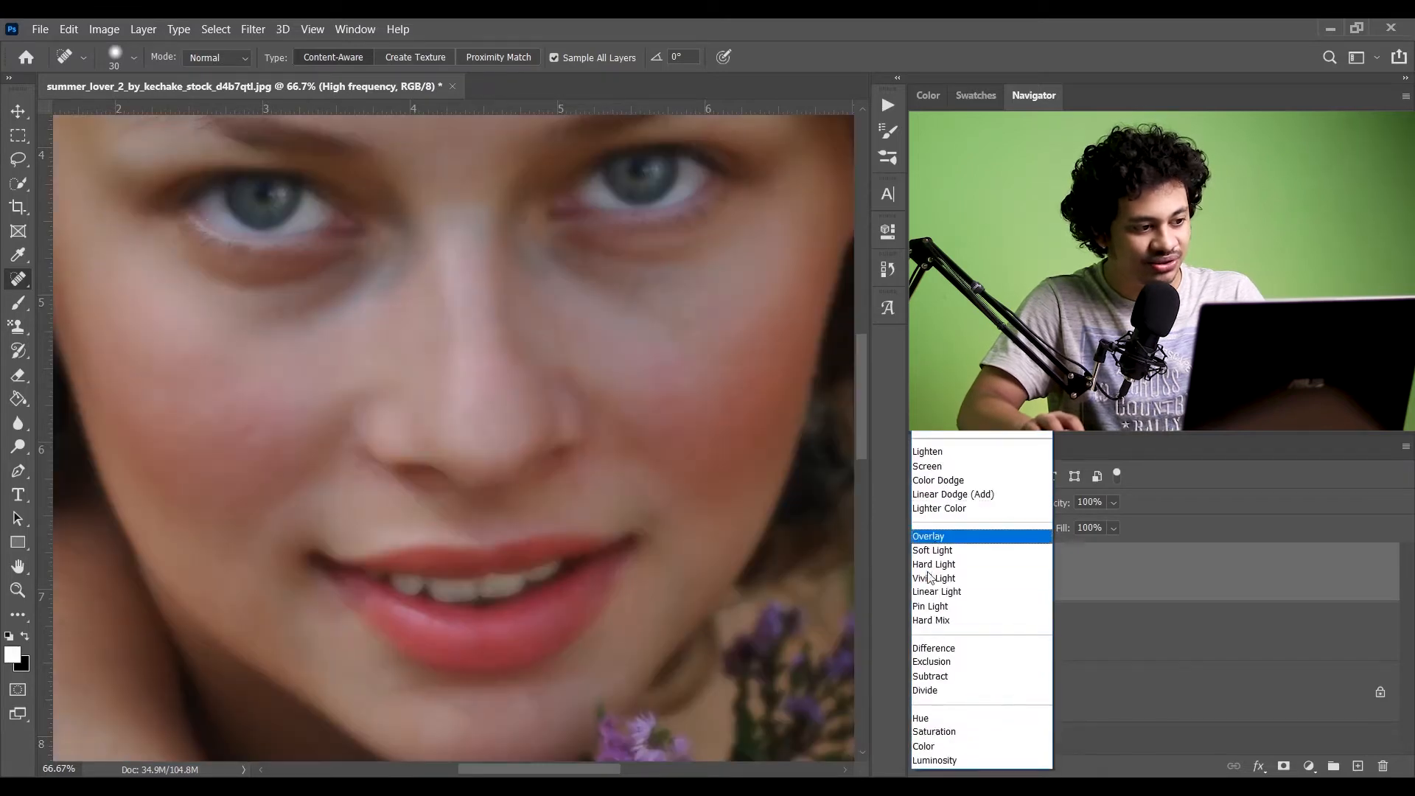
{"action": "left_click", "coordinate": [950, 593]}
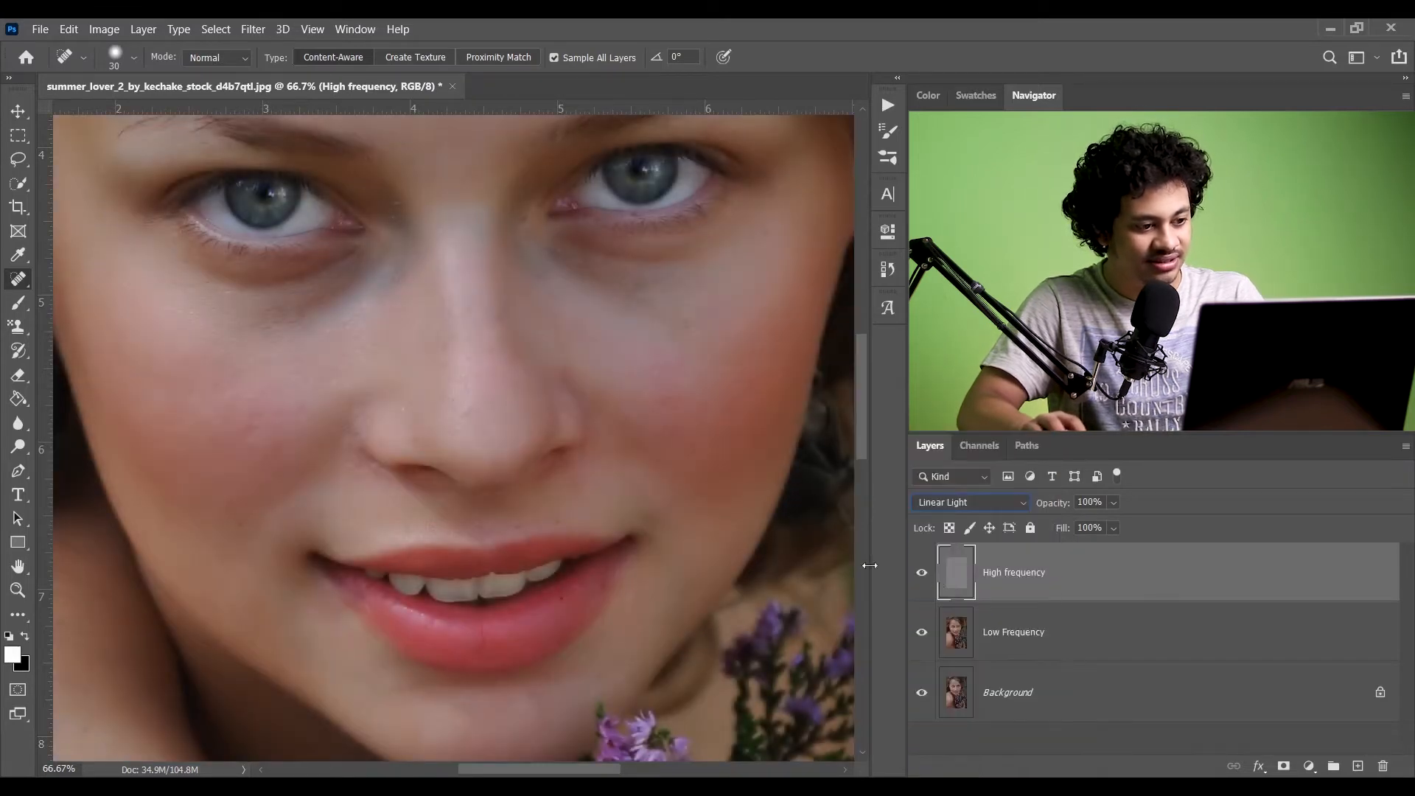
{"action": "key", "text": "ctrl+minus"}
{"action": "key", "text": "ctrl+minus"}
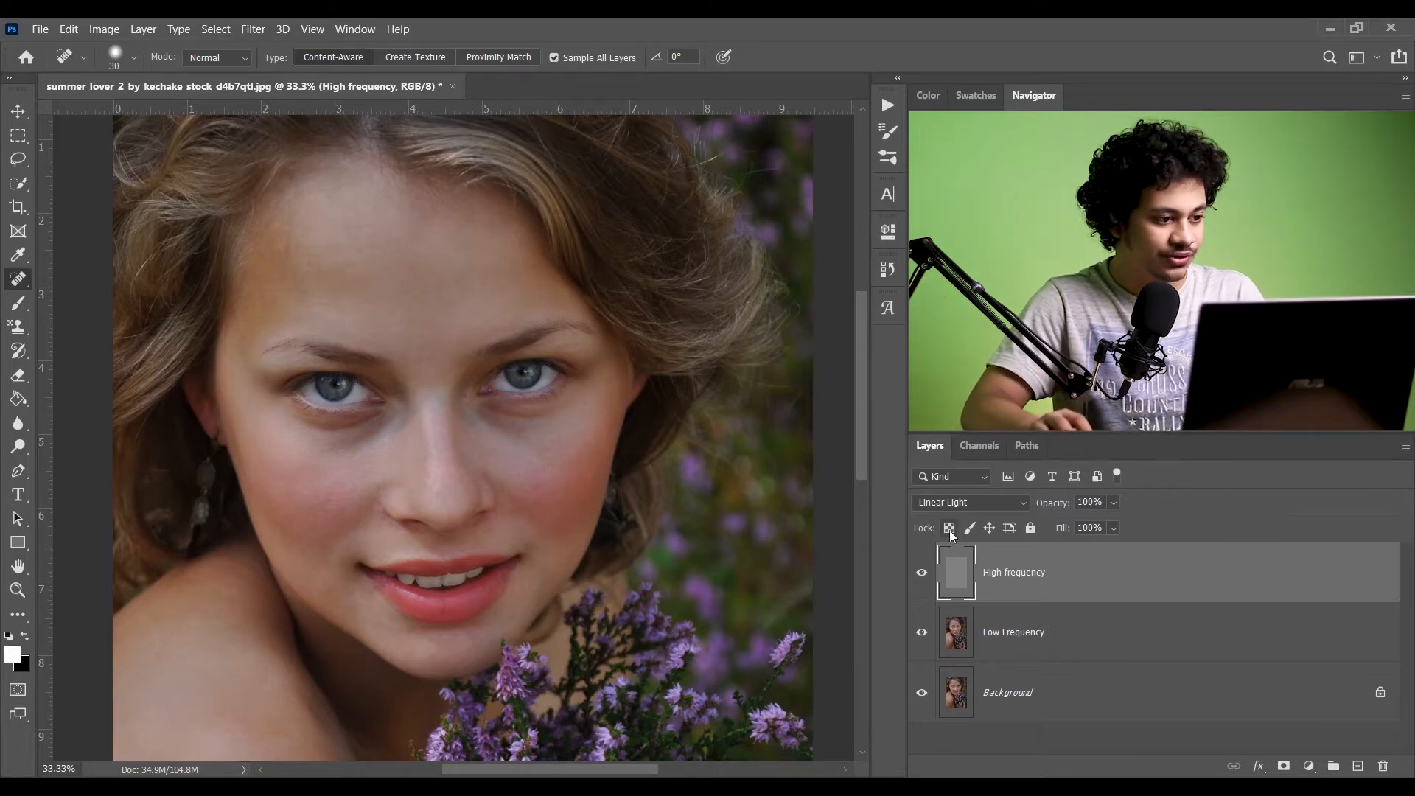
- Draw a freehand Lasso selection in an oval shape around the middle of the forehead
{"action": "right_click", "coordinate": [17, 158]}
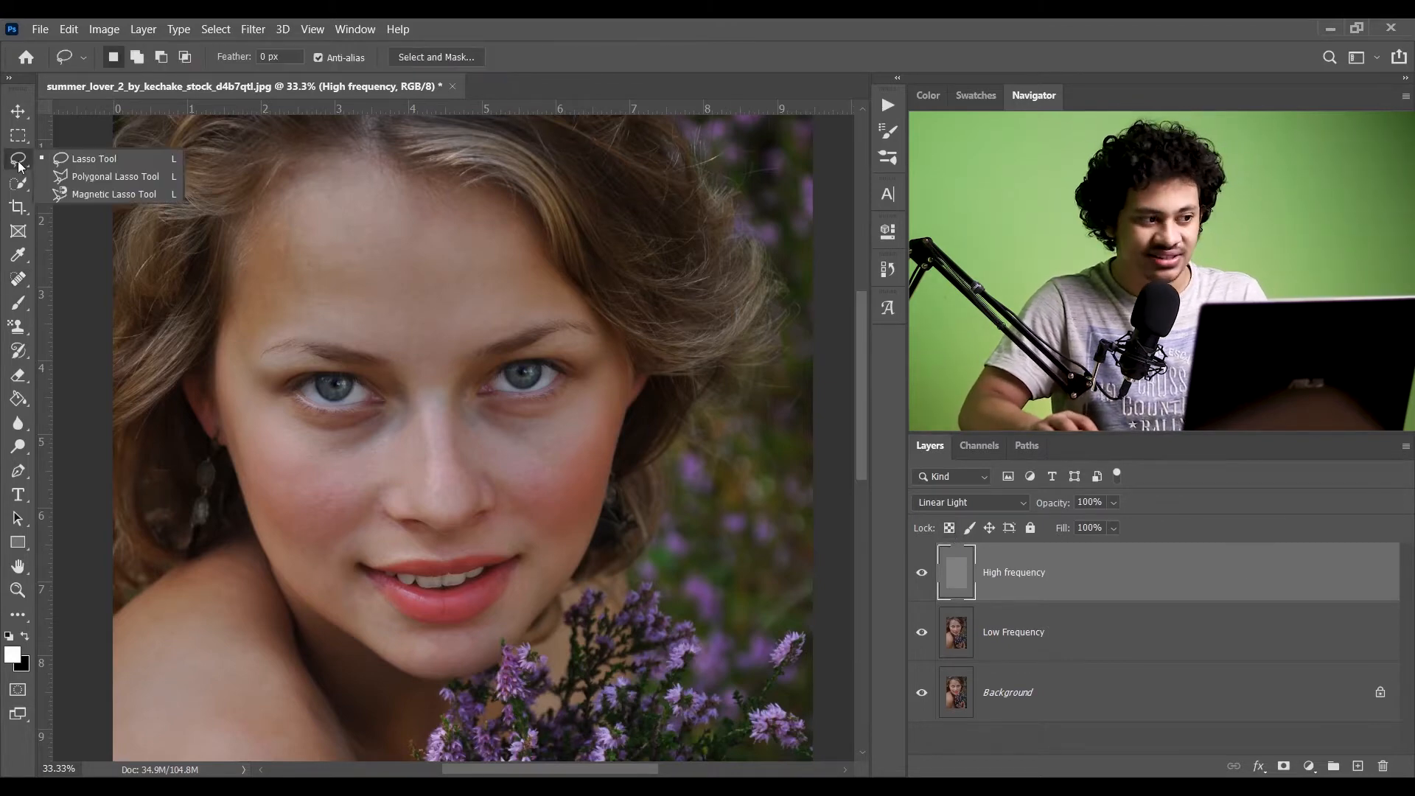
{"action": "left_click", "coordinate": [89, 167]}
{"action": "mouse_move", "coordinate": [428, 225]}
{"action": "left_mouse_down"}
{"action": "mouse_move", "coordinate": [311, 271]}
{"action": "mouse_move", "coordinate": [423, 283]}
{"action": "mouse_move", "coordinate": [467, 262]}
{"action": "mouse_move", "coordinate": [453, 235]}
{"action": "left_mouse_up"}
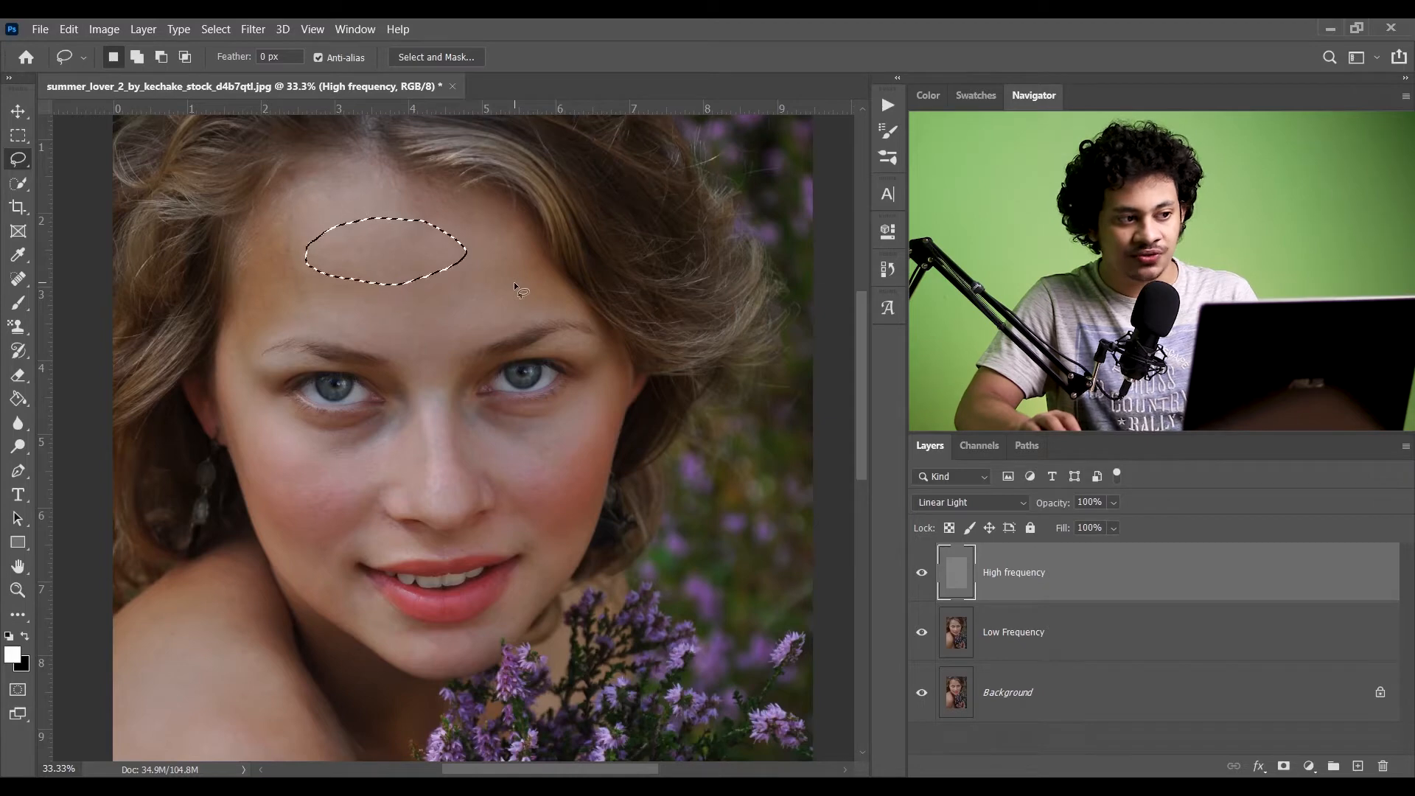
- Open Select and Mask for the forehead selection and check its view mode options
{"action": "left_click", "coordinate": [432, 59]}
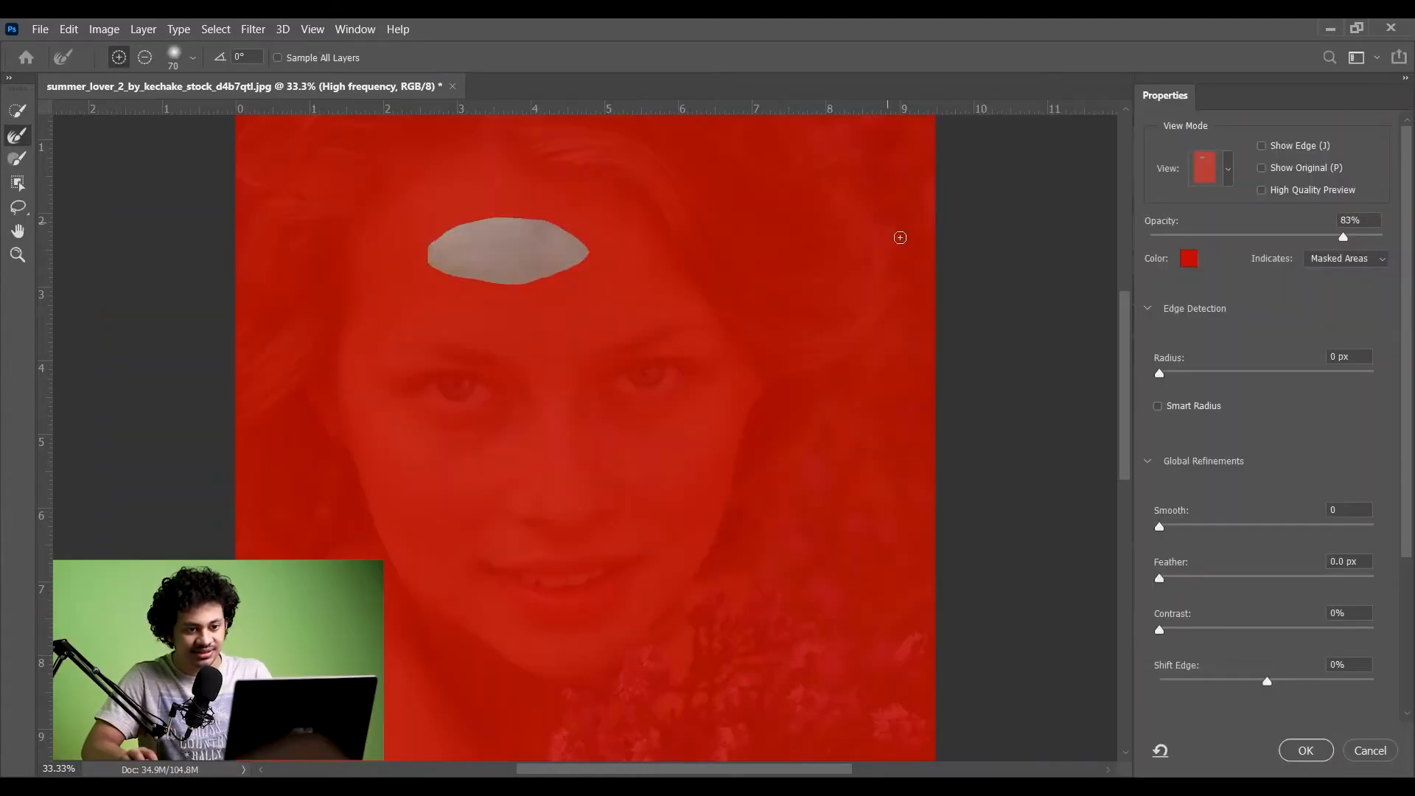
{"action": "left_click", "coordinate": [1227, 170]}
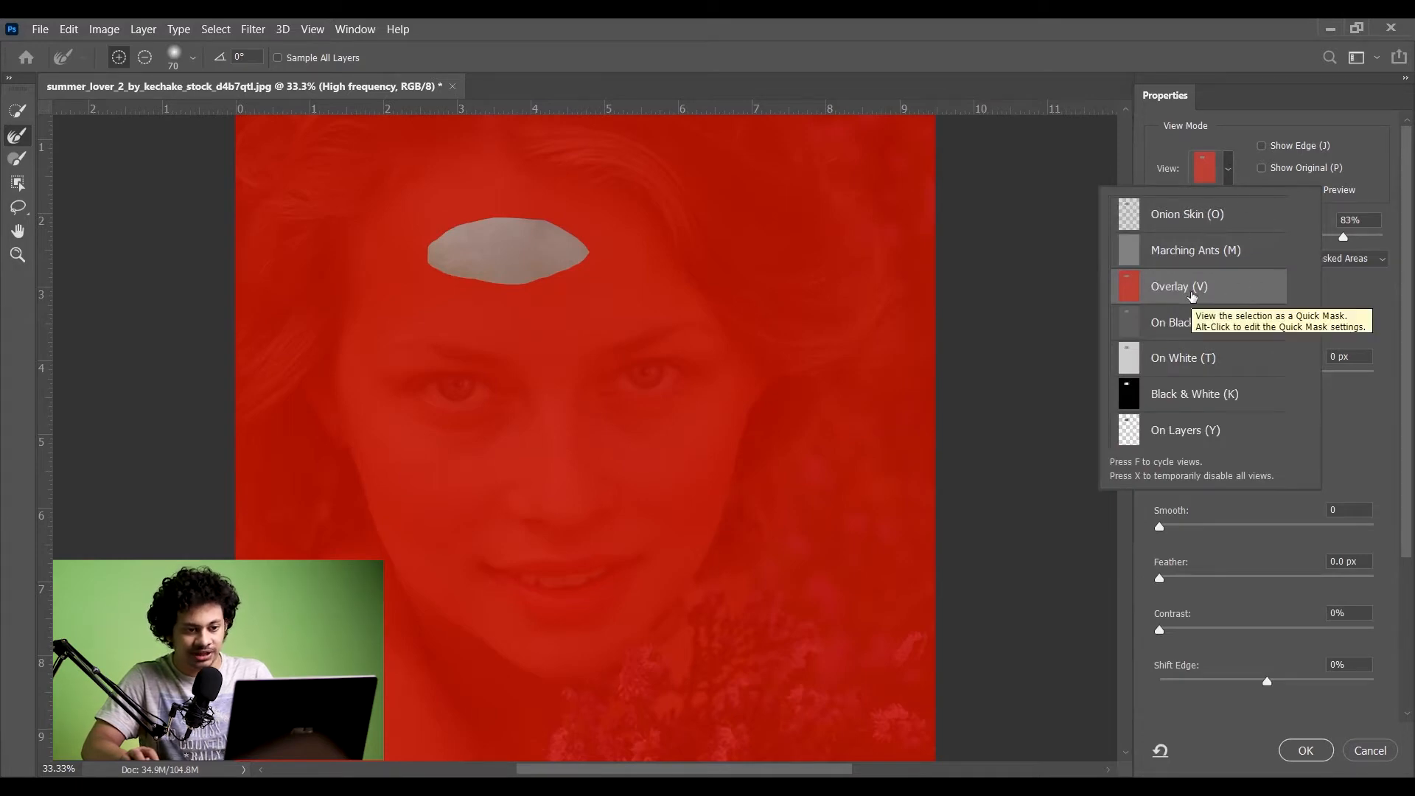
{"action": "left_click", "coordinate": [1225, 171]}
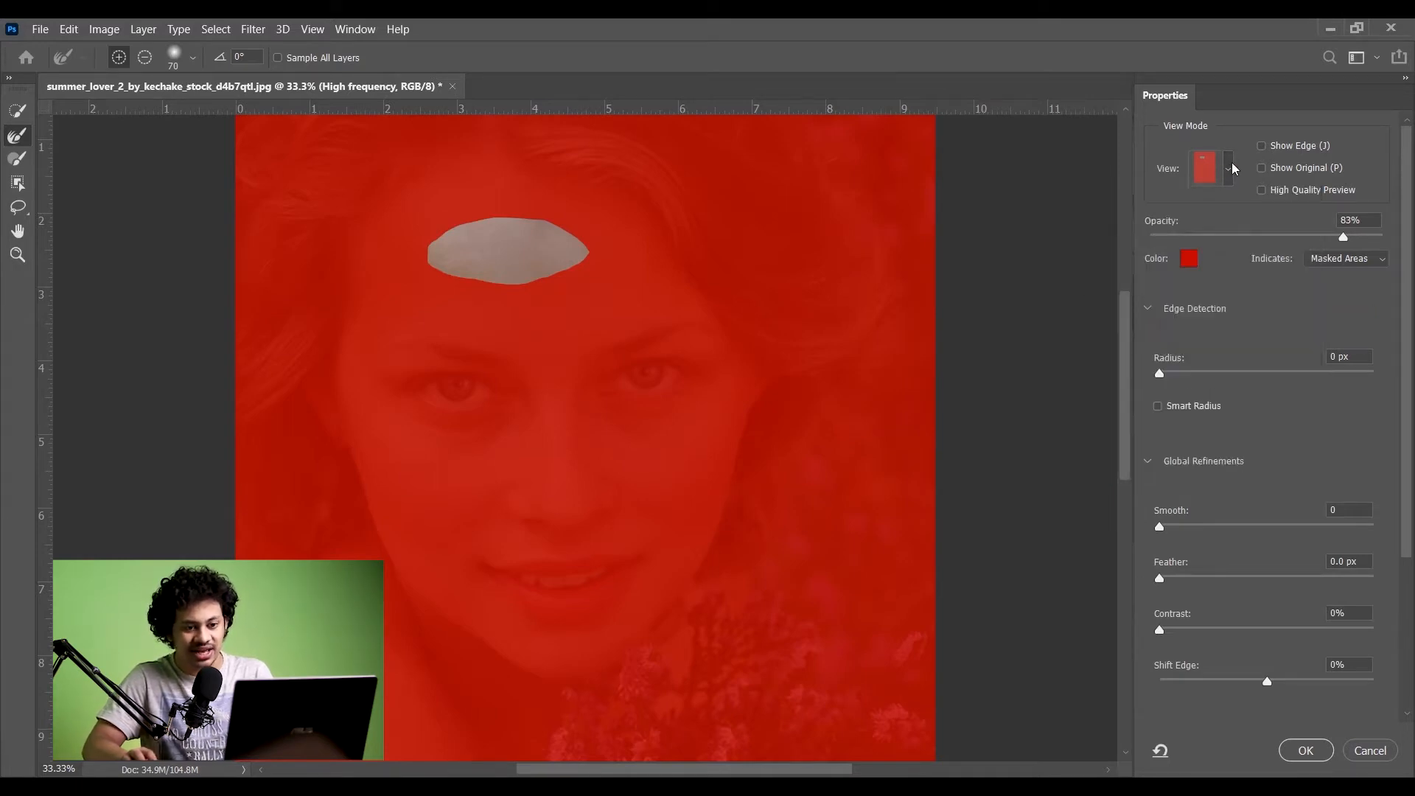
{"action": "scroll", "coordinate": [1210, 503], "scroll_direction": "down", "scroll_amount": 1}
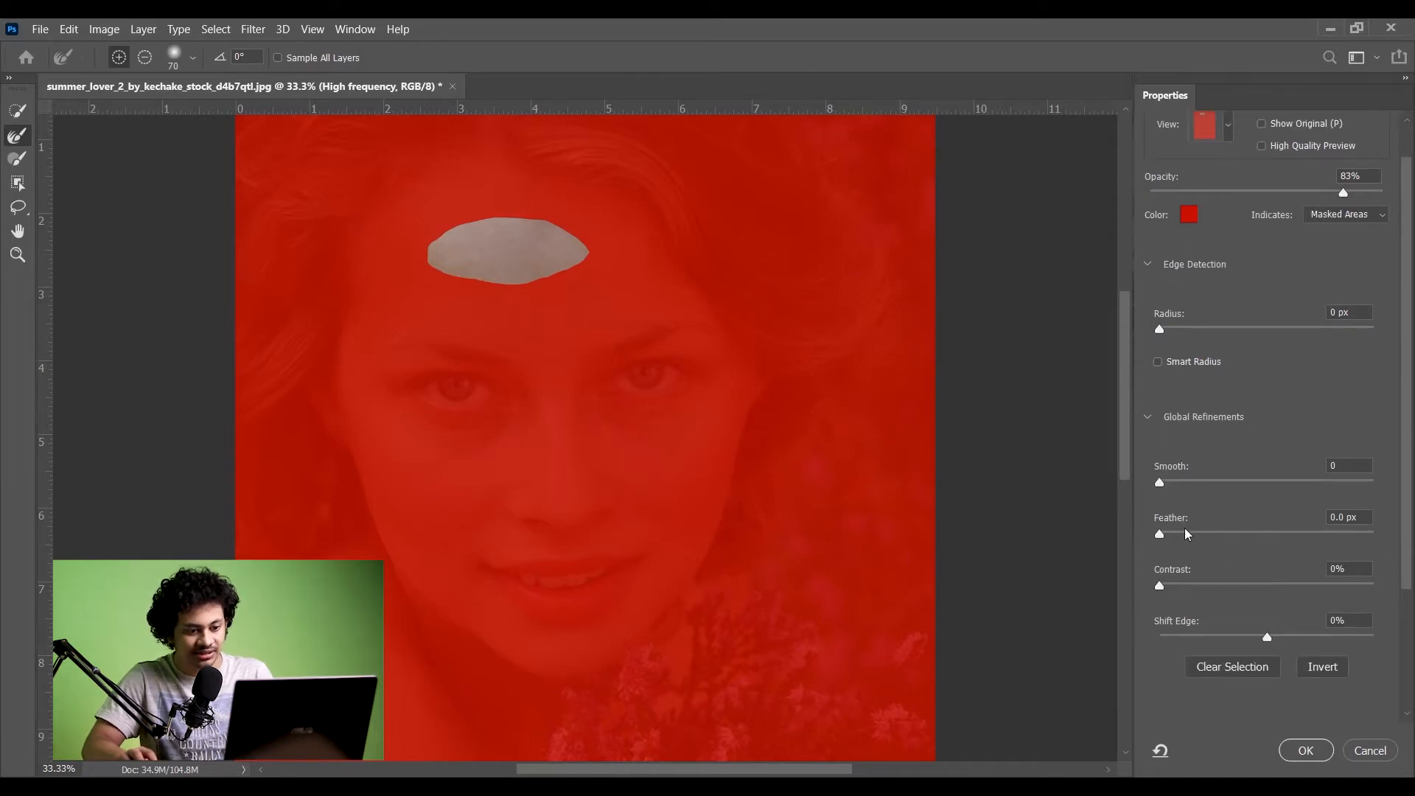
- Try feather values of 41.8 and 30.4 px on the forehead selection and inspect its edge up close
{"action": "left_click_drag", "start_coordinate": [1174, 536], "coordinate": [1273, 535]}
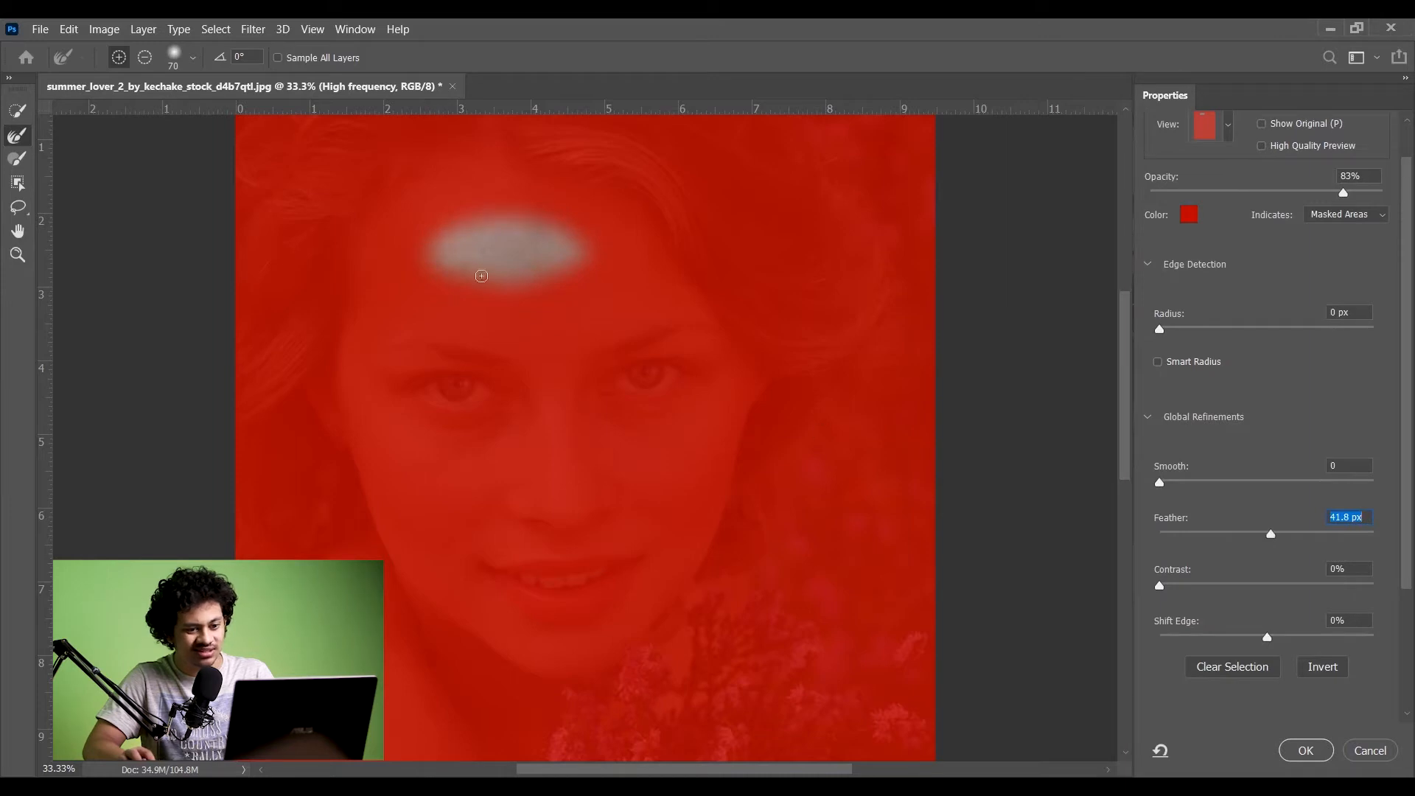
{"action": "left_click_drag", "start_coordinate": [1274, 535], "coordinate": [1262, 535]}
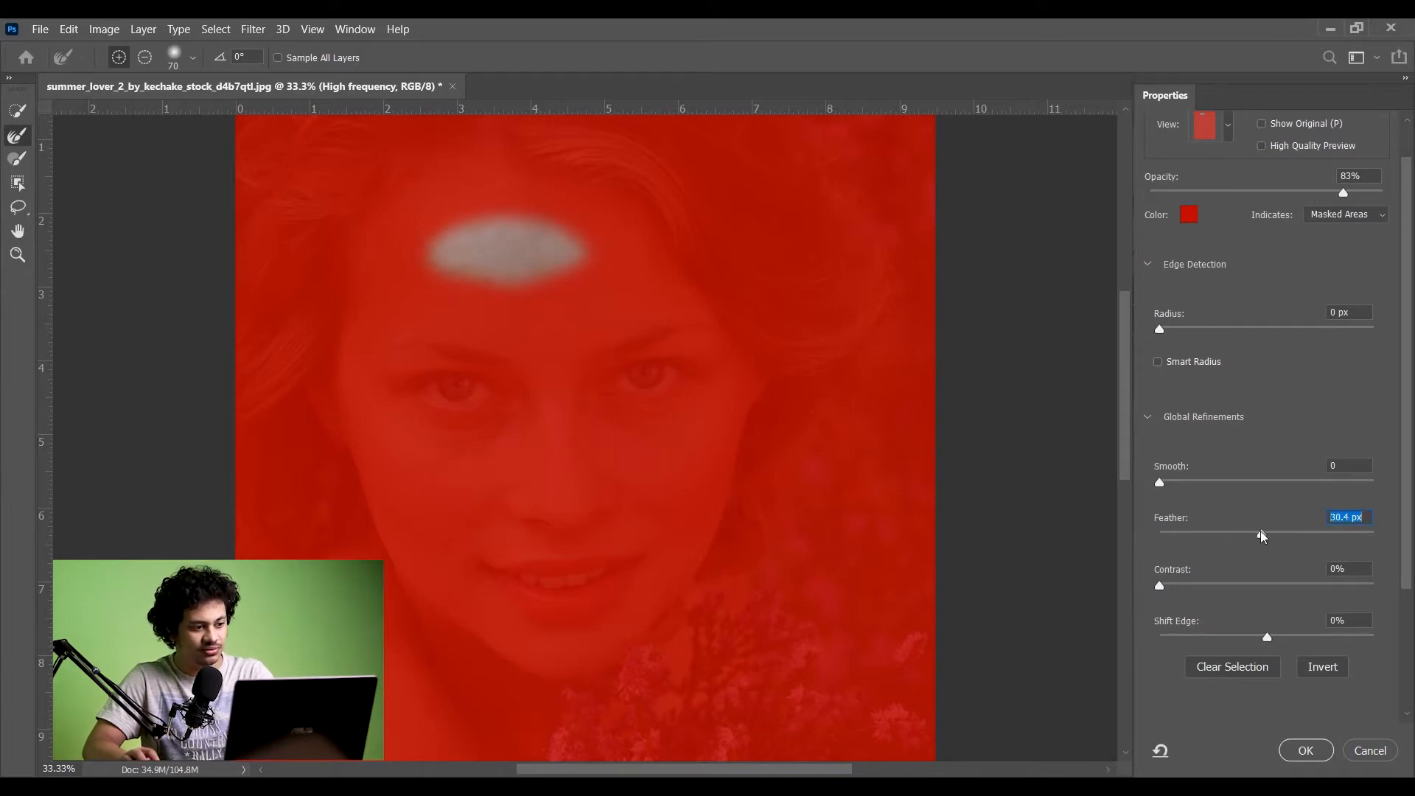
{"action": "scroll", "coordinate": [887, 395], "scroll_direction": "up", "scroll_amount": 1}
{"action": "scroll", "coordinate": [606, 228], "scroll_direction": "up", "scroll_amount": 1}
{"action": "scroll", "coordinate": [742, 511], "scroll_direction": "up", "scroll_amount": 2}
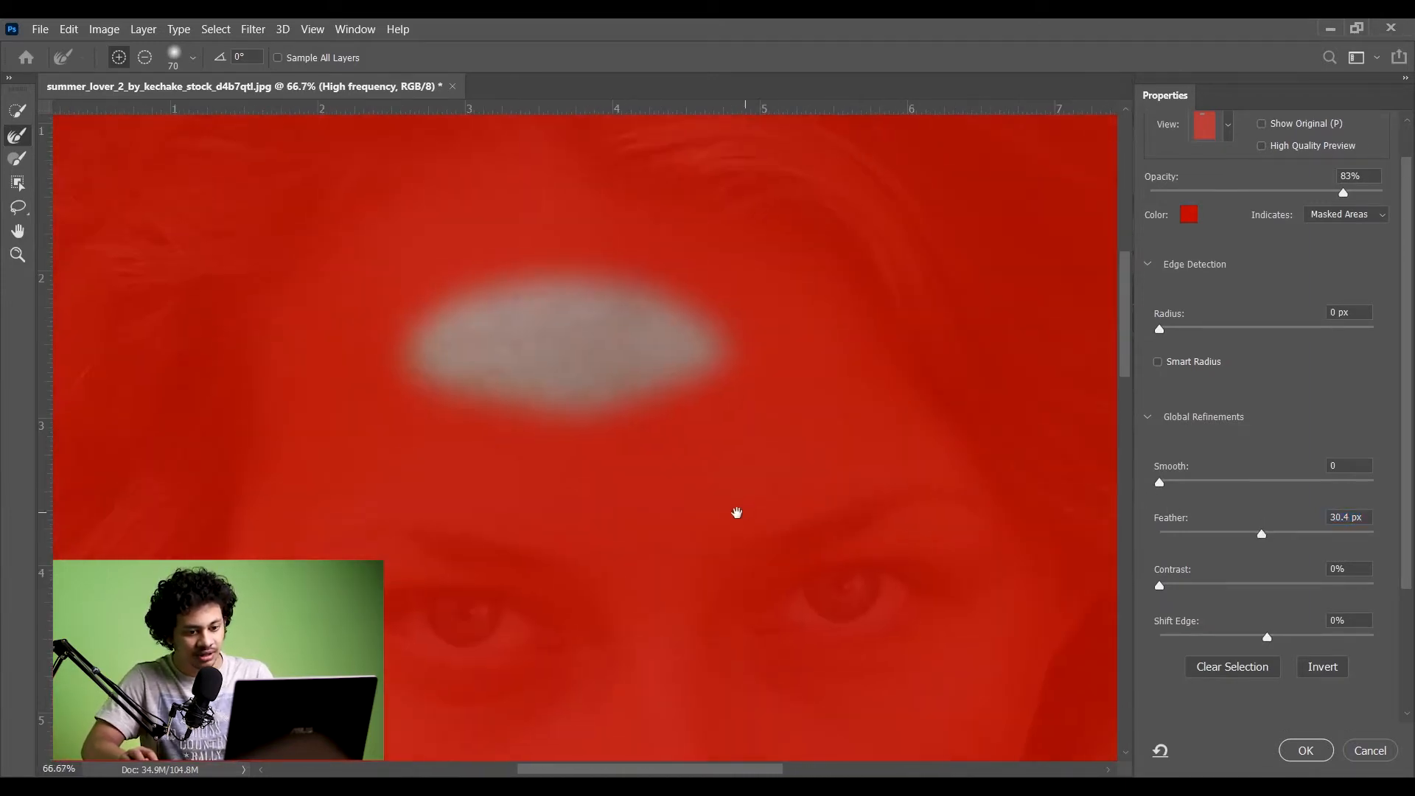
- Set the forehead selection's feather to 25 px
{"action": "left_click", "coordinate": [1255, 536]}
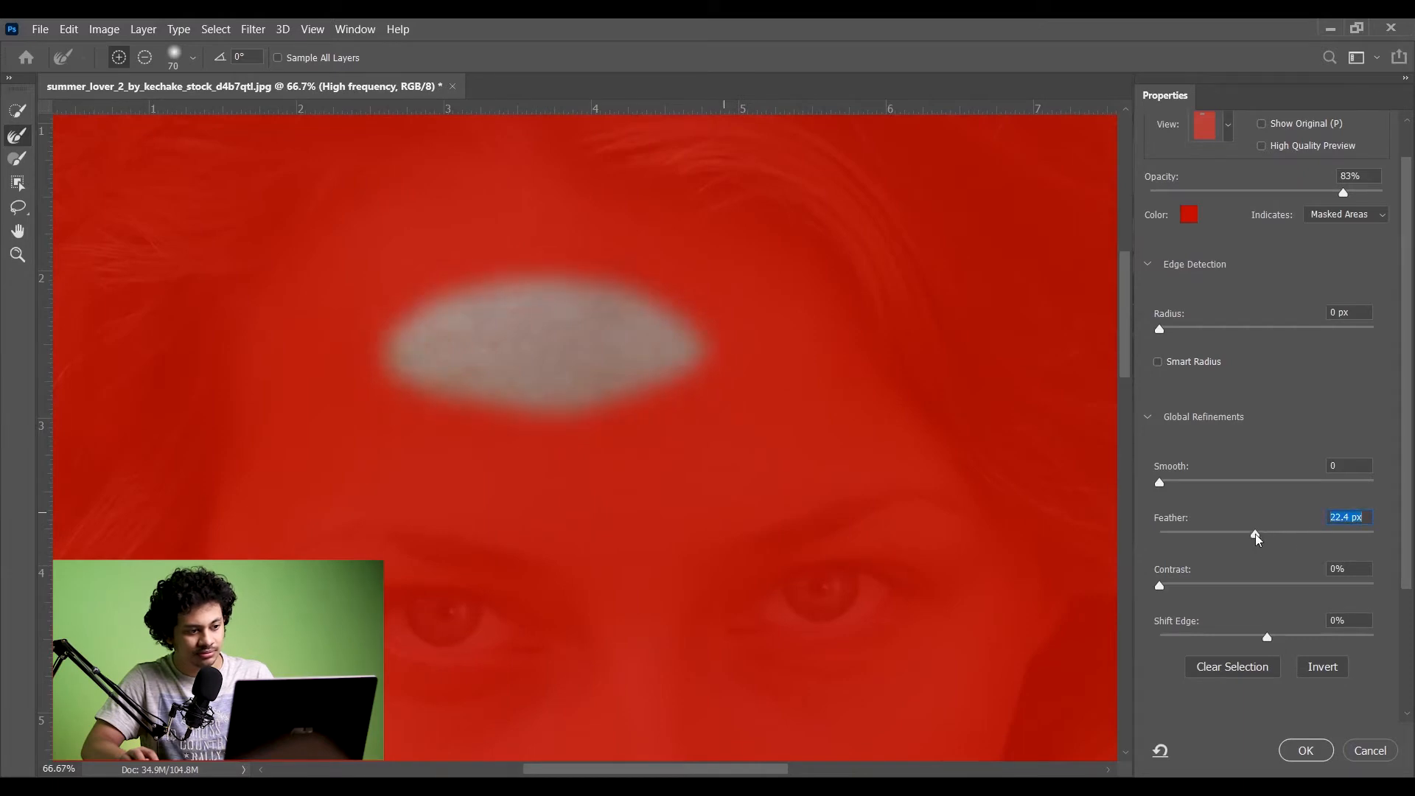
{"action": "type", "text": "25"}
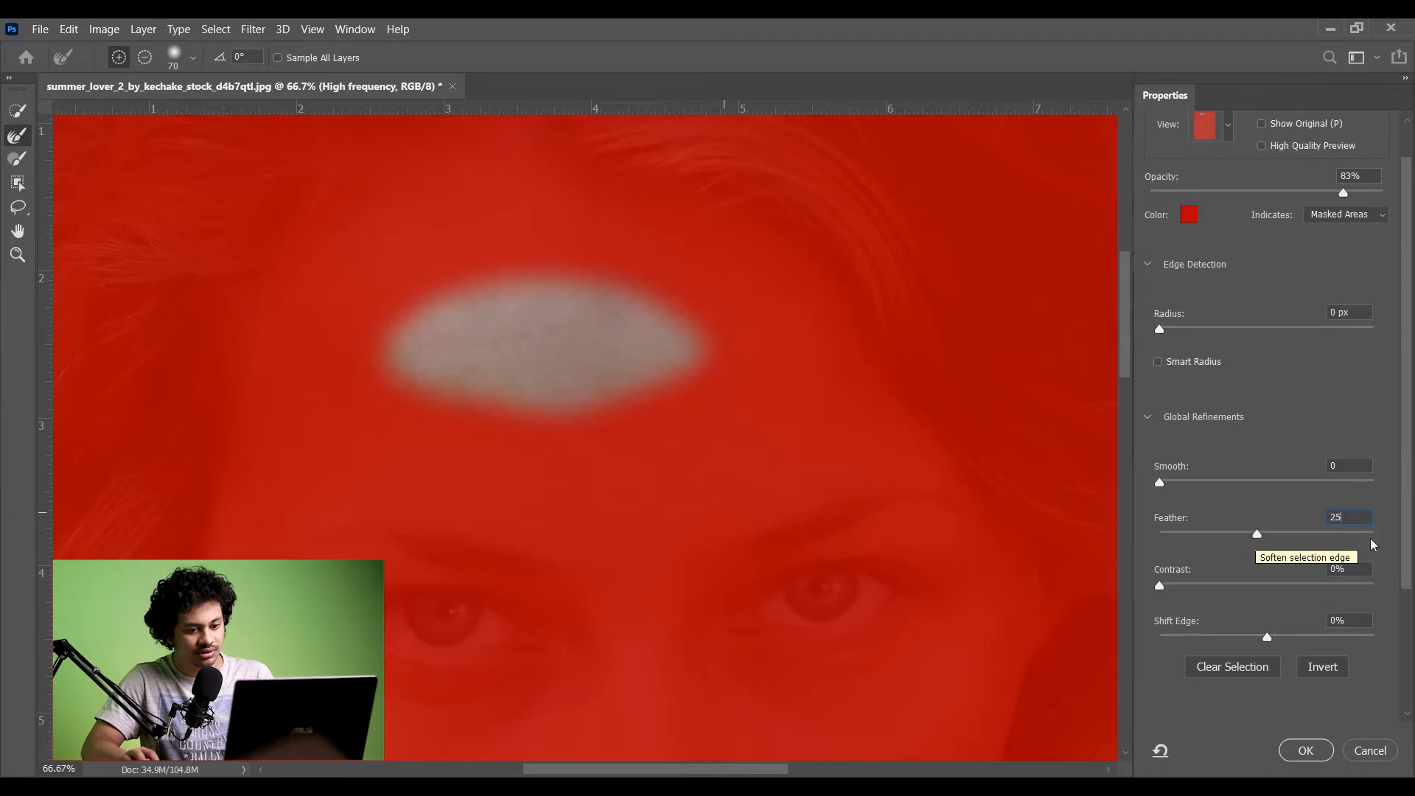
{"action": "left_click_drag", "start_coordinate": [1172, 507], "coordinate": [1194, 510]}
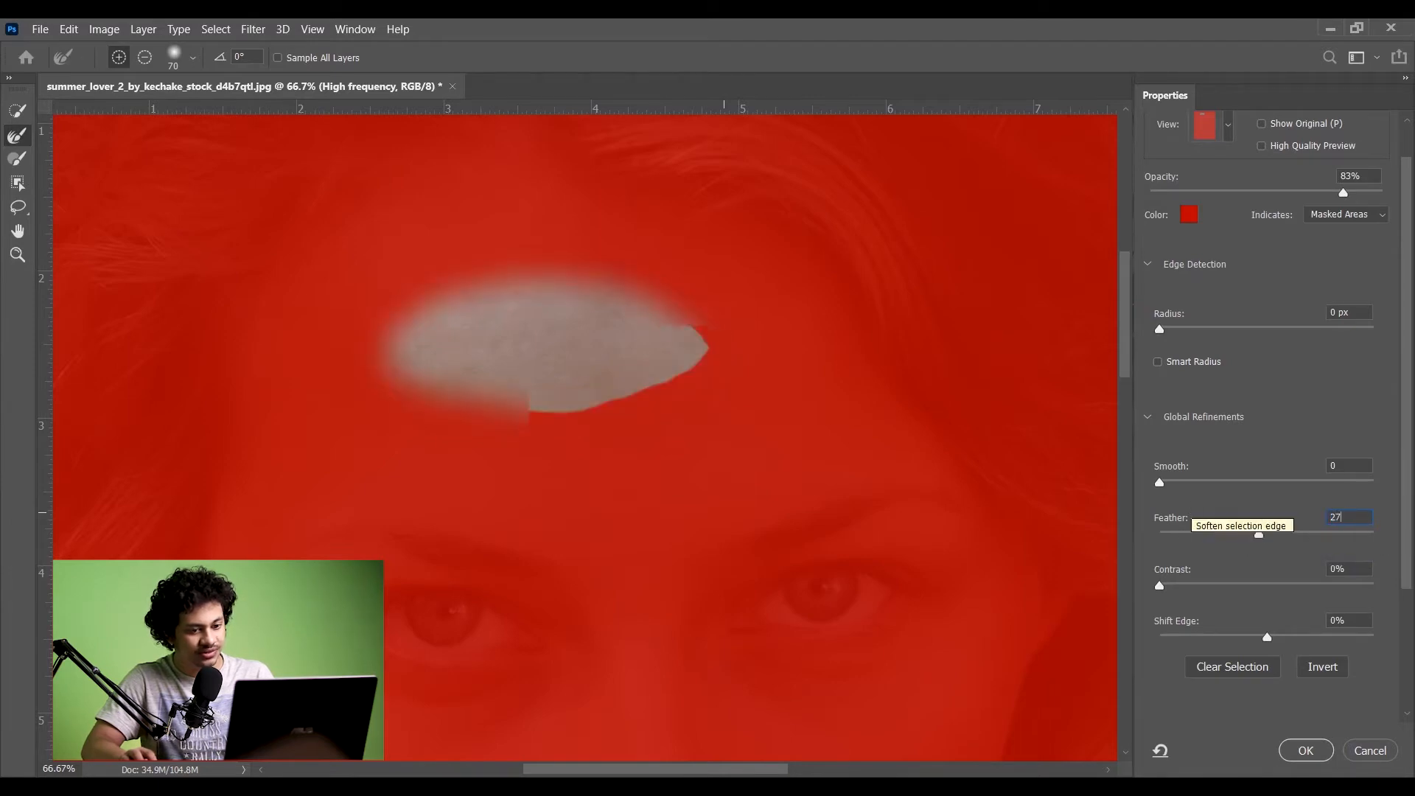
{"action": "key", "text": "BackSpace"}
{"action": "type", "text": "5"}
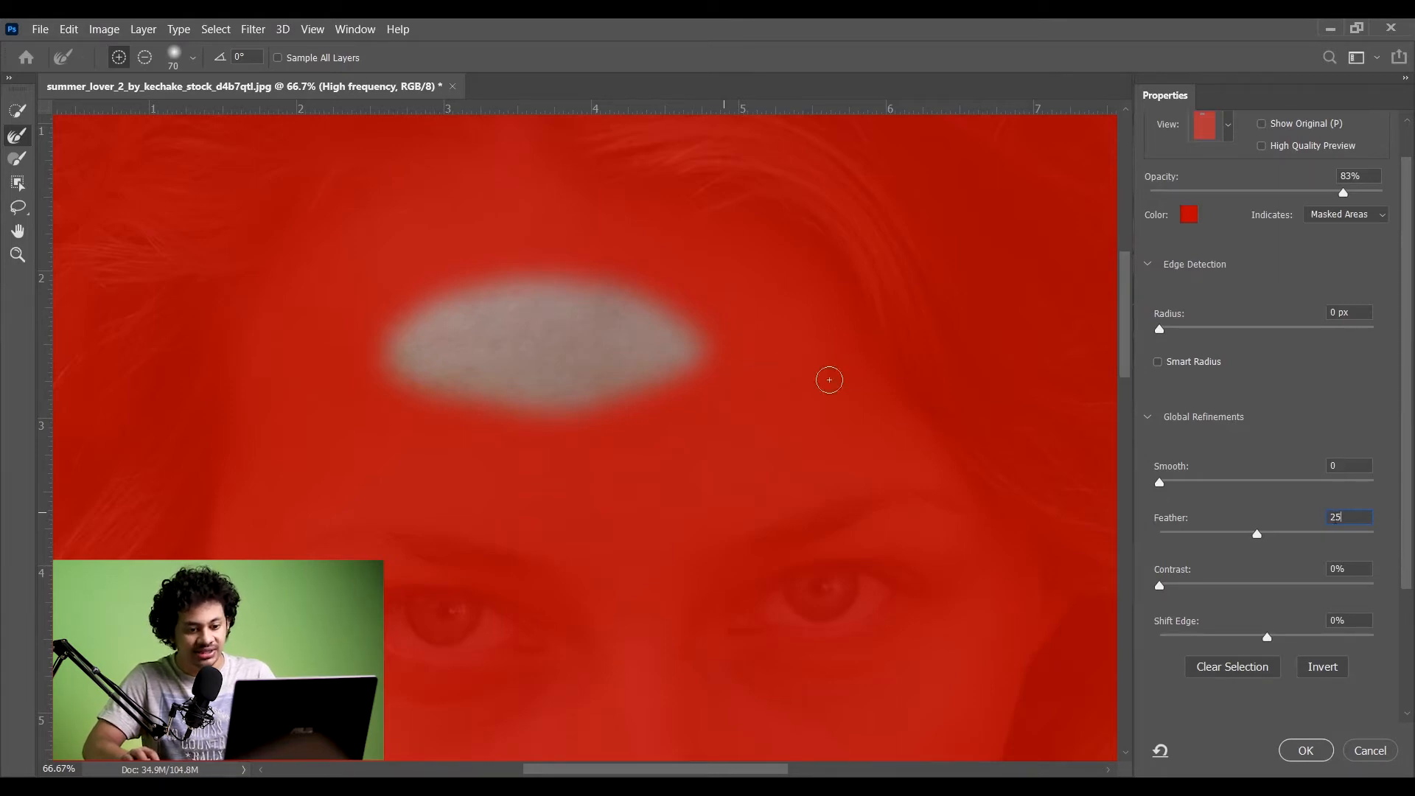
- Accept the forehead selection's feather refinement and clear the selection
{"action": "key", "text": "Return"}
{"action": "key", "text": "Return"}
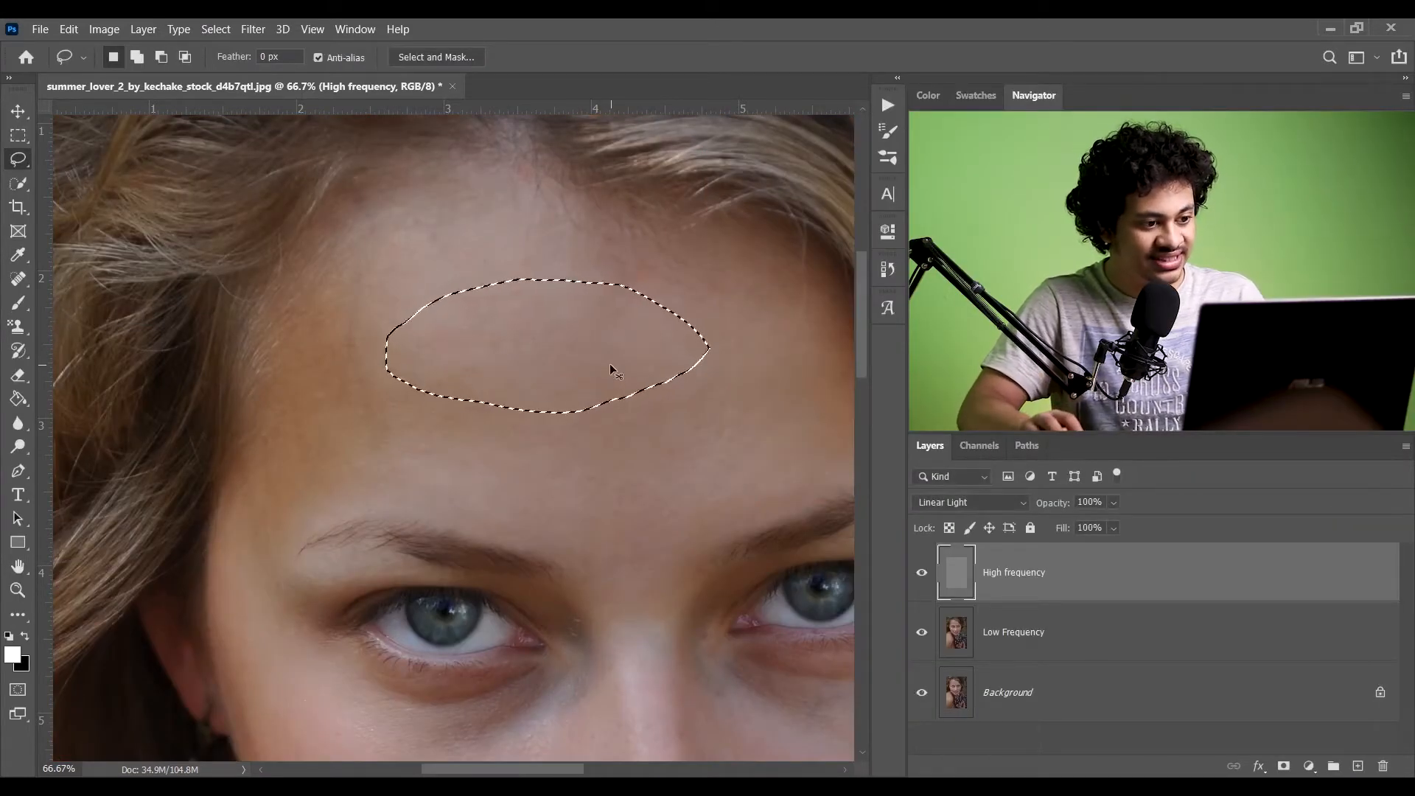
{"action": "key", "text": "ctrl+d"}
{"action": "left_click_drag", "start_coordinate": [665, 368], "coordinate": [556, 335]}
{"action": "key", "text": "ctrl+minus"}
{"action": "key", "text": "ctrl+minus"}
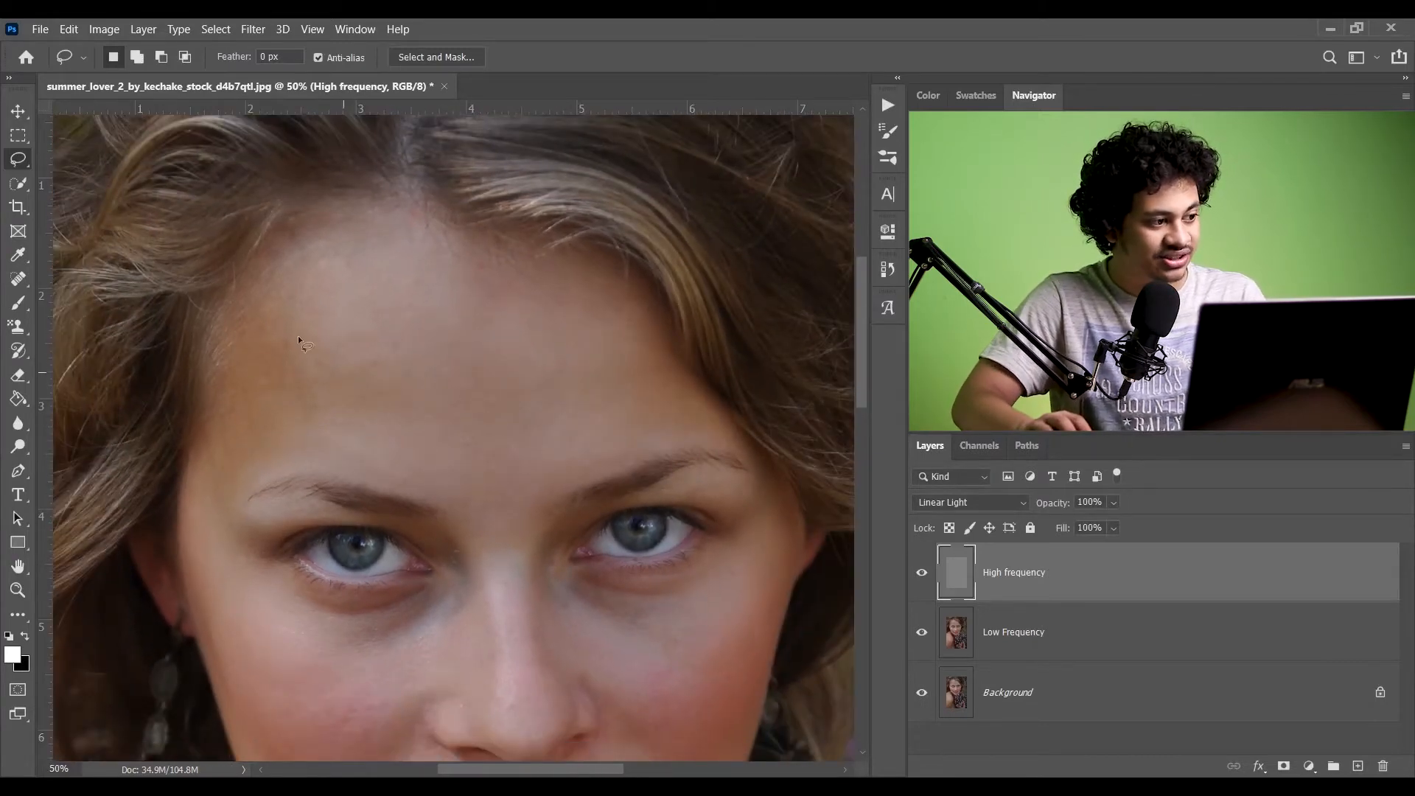
- Set the Lasso tool's own feather to 25 px
{"action": "right_click", "coordinate": [20, 159]}
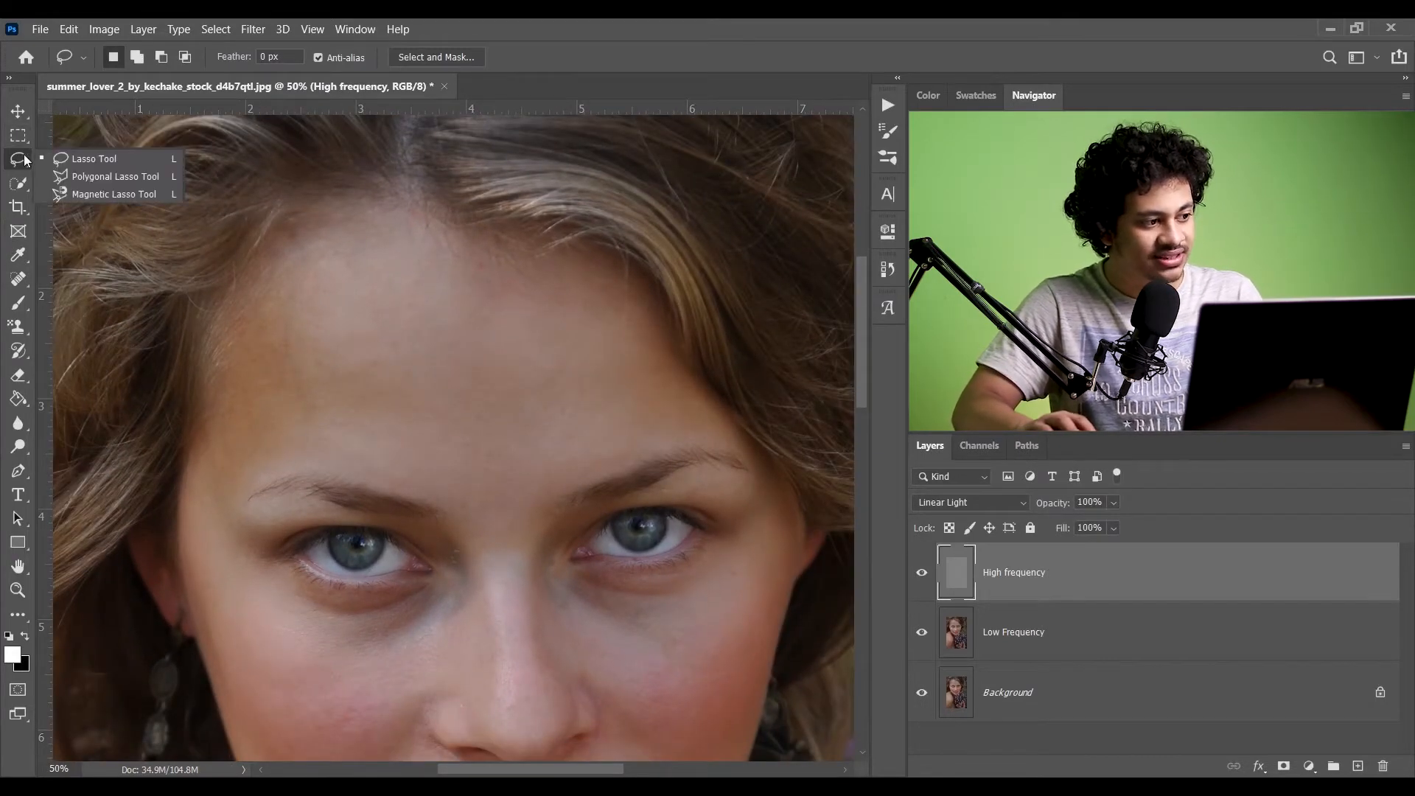
{"action": "left_click", "coordinate": [77, 162]}
{"action": "key", "text": "Return"}
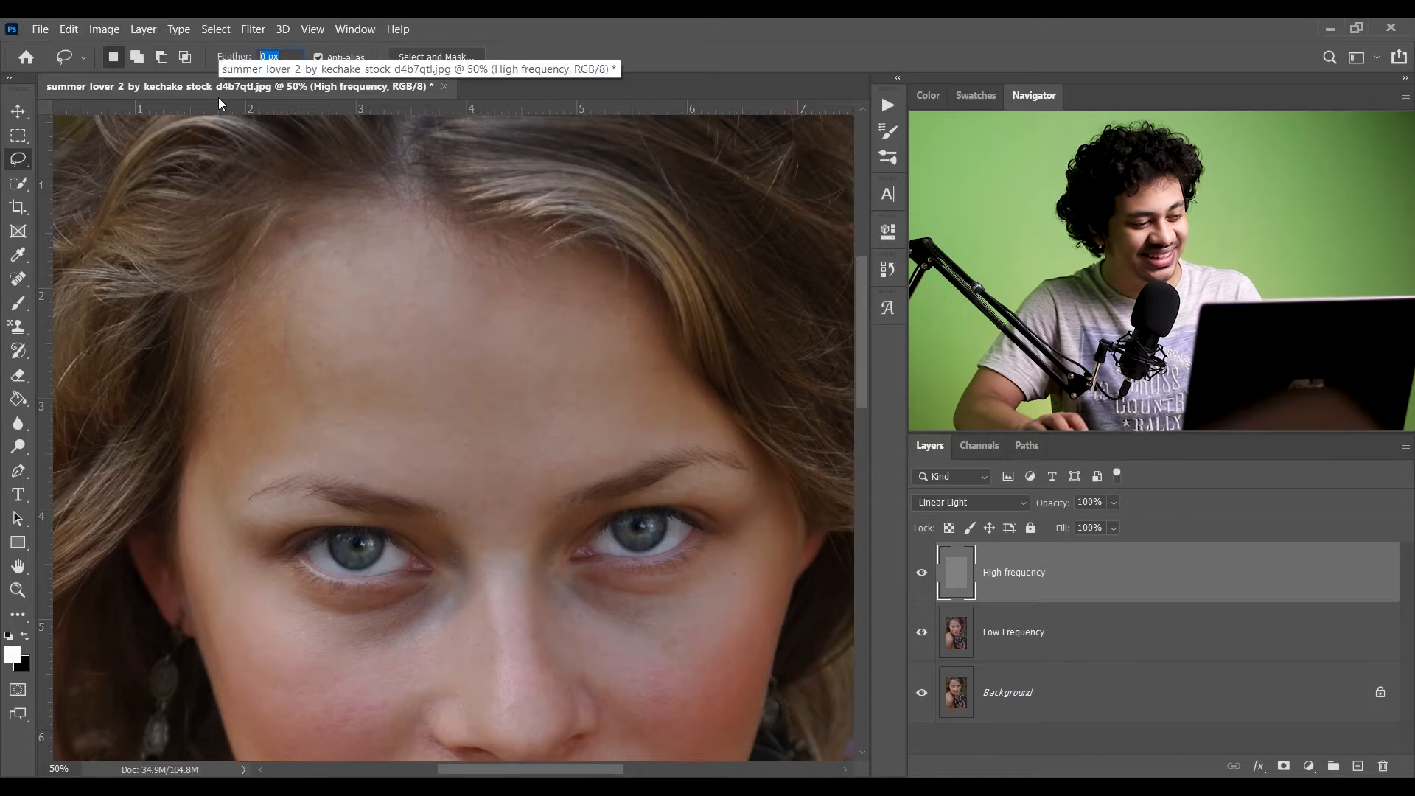
{"action": "type", "text": "25"}
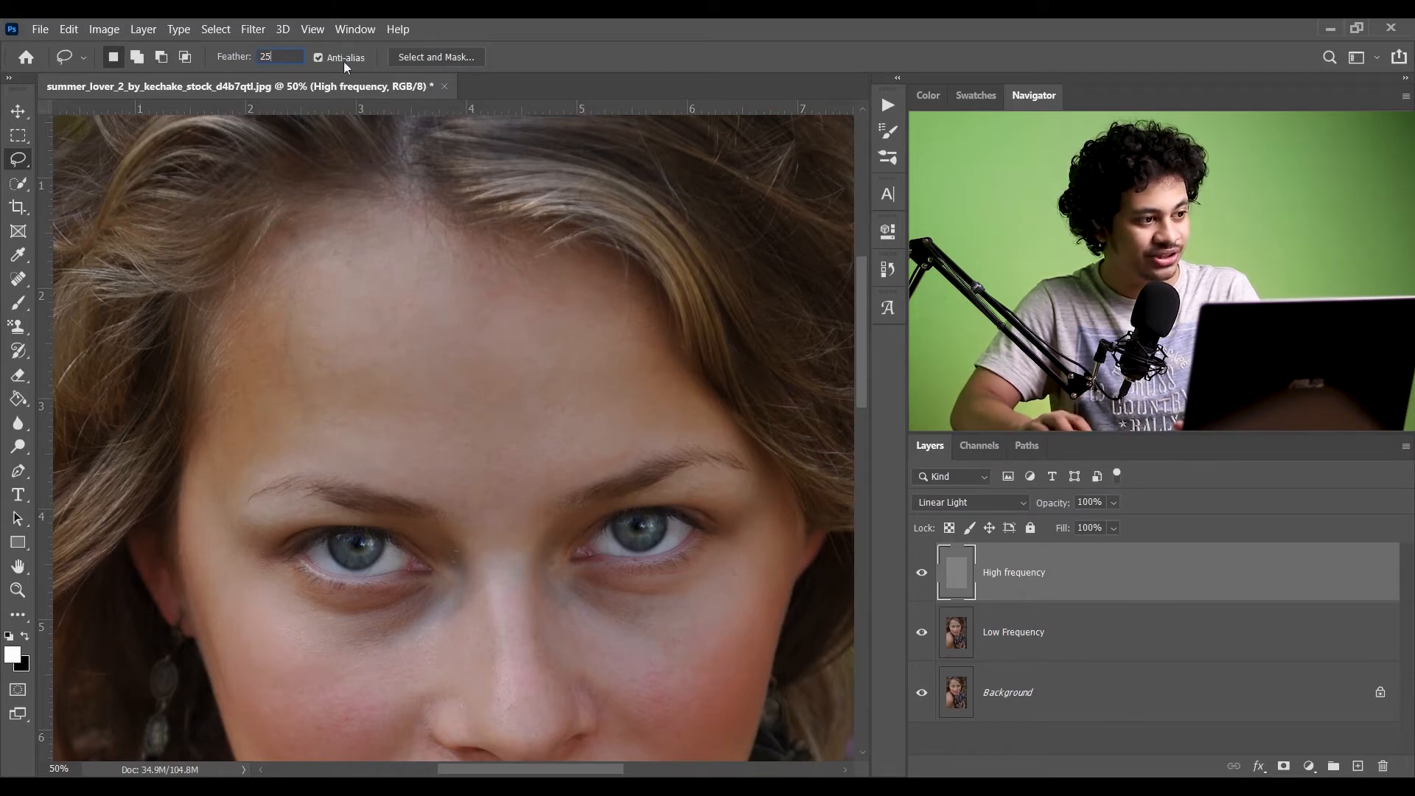
{"action": "key", "text": "Return"}
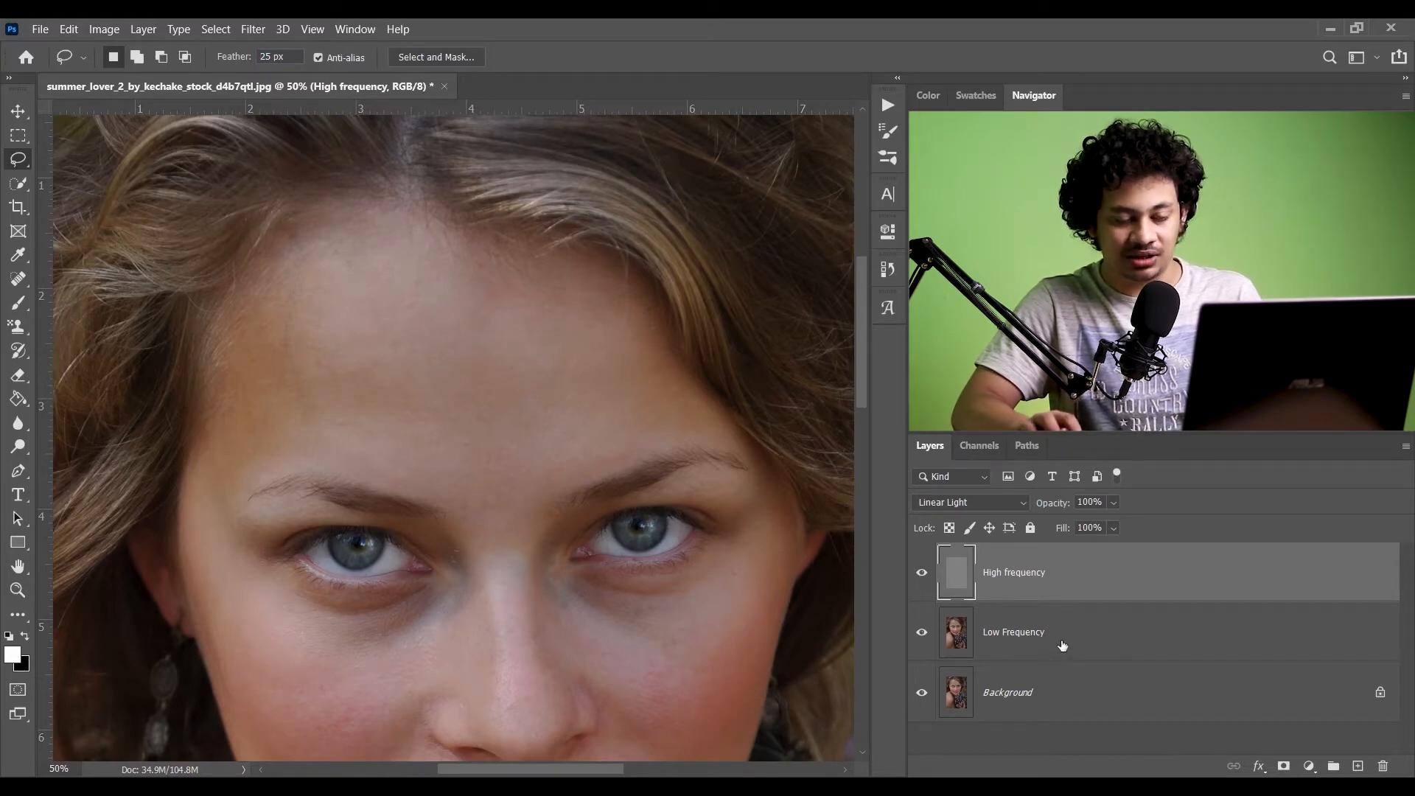
- On the Low Frequency layer, draw a freehand Lasso selection around the forehead from the hairline down to between the eyebrows
{"action": "left_click", "coordinate": [991, 635]}
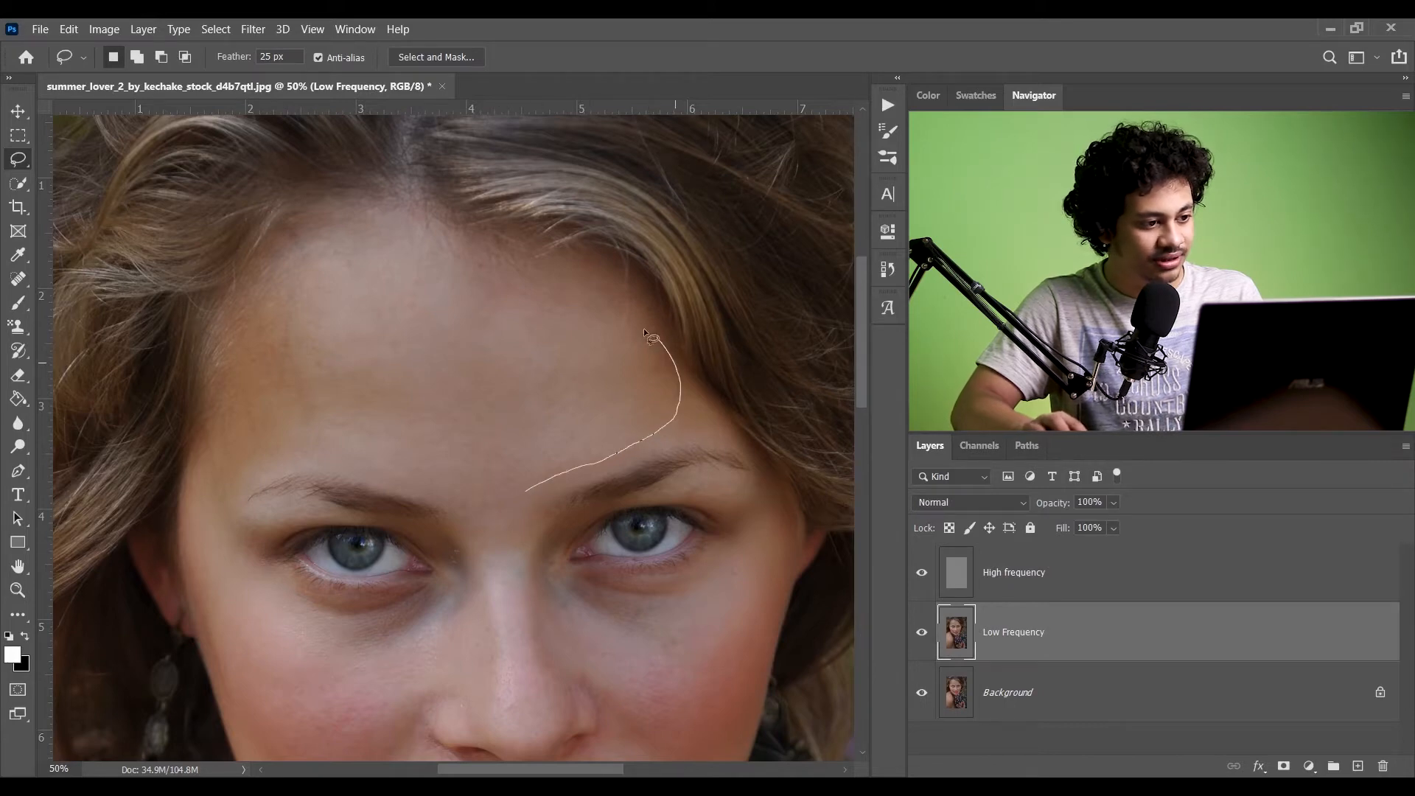
{"action": "left_click_drag", "start_coordinate": [267, 342], "coordinate": [230, 447]}
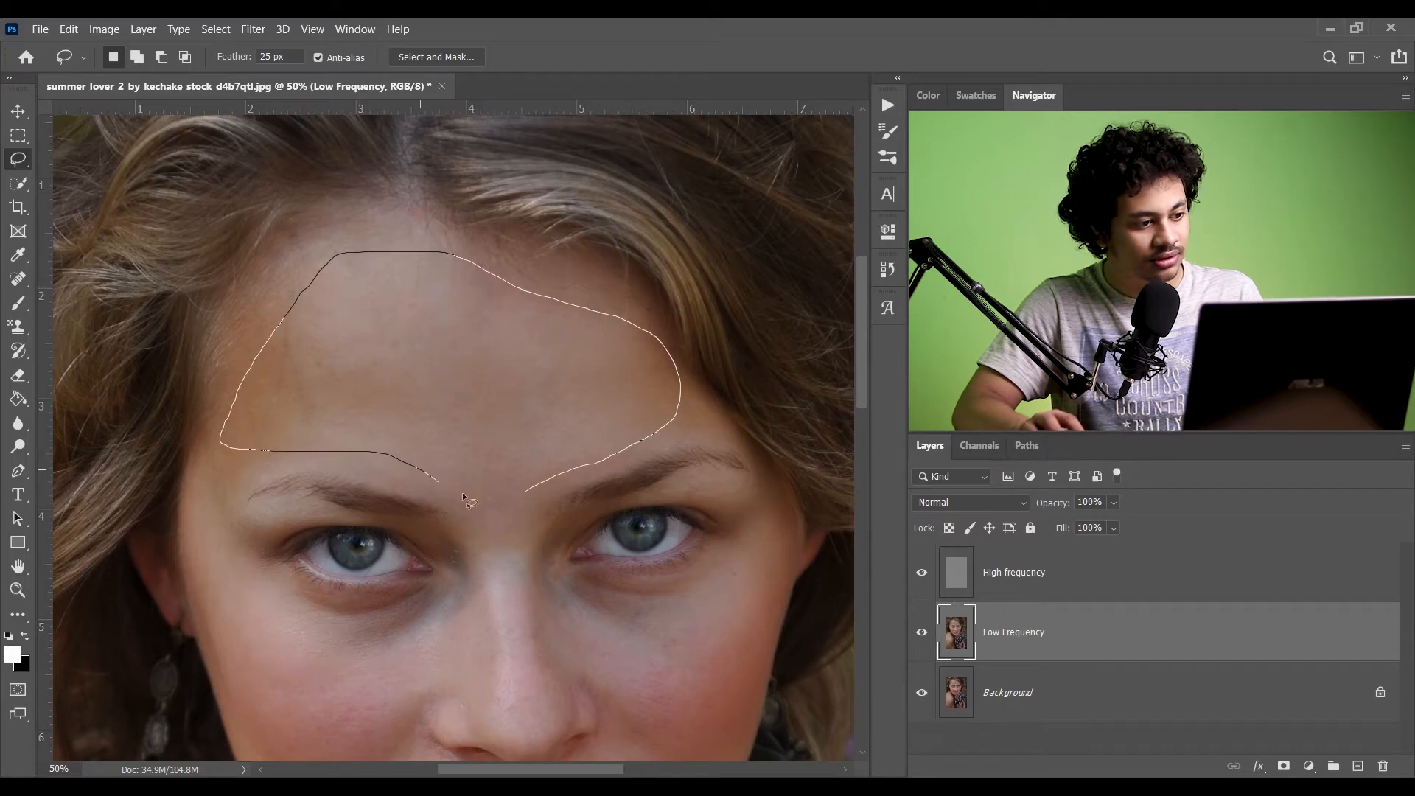
{"action": "left_click_drag", "start_coordinate": [520, 501], "coordinate": [516, 501]}
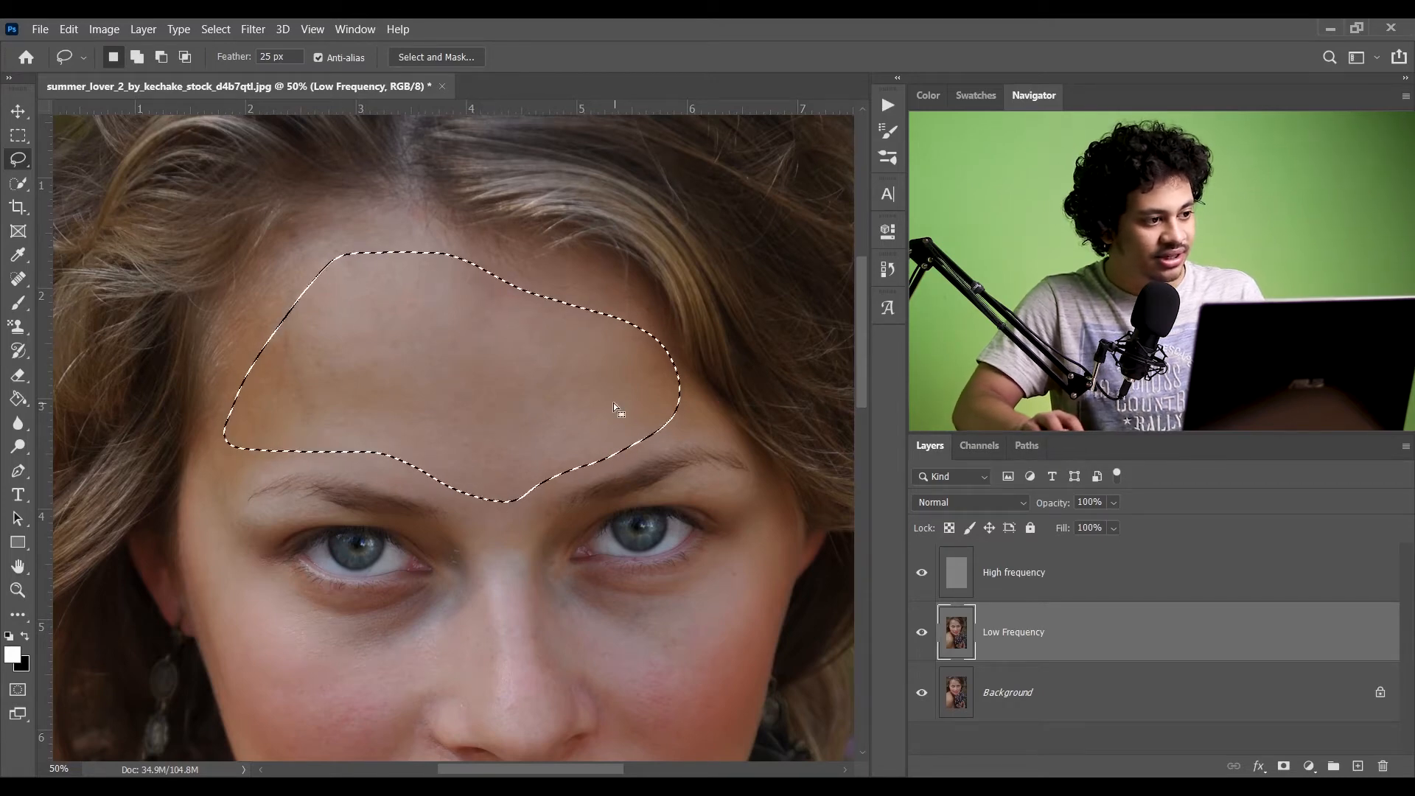
- Open Gaussian Blur for the forehead selection, keeping the forehead in view beside the dialog
{"action": "left_click", "coordinate": [249, 29]}
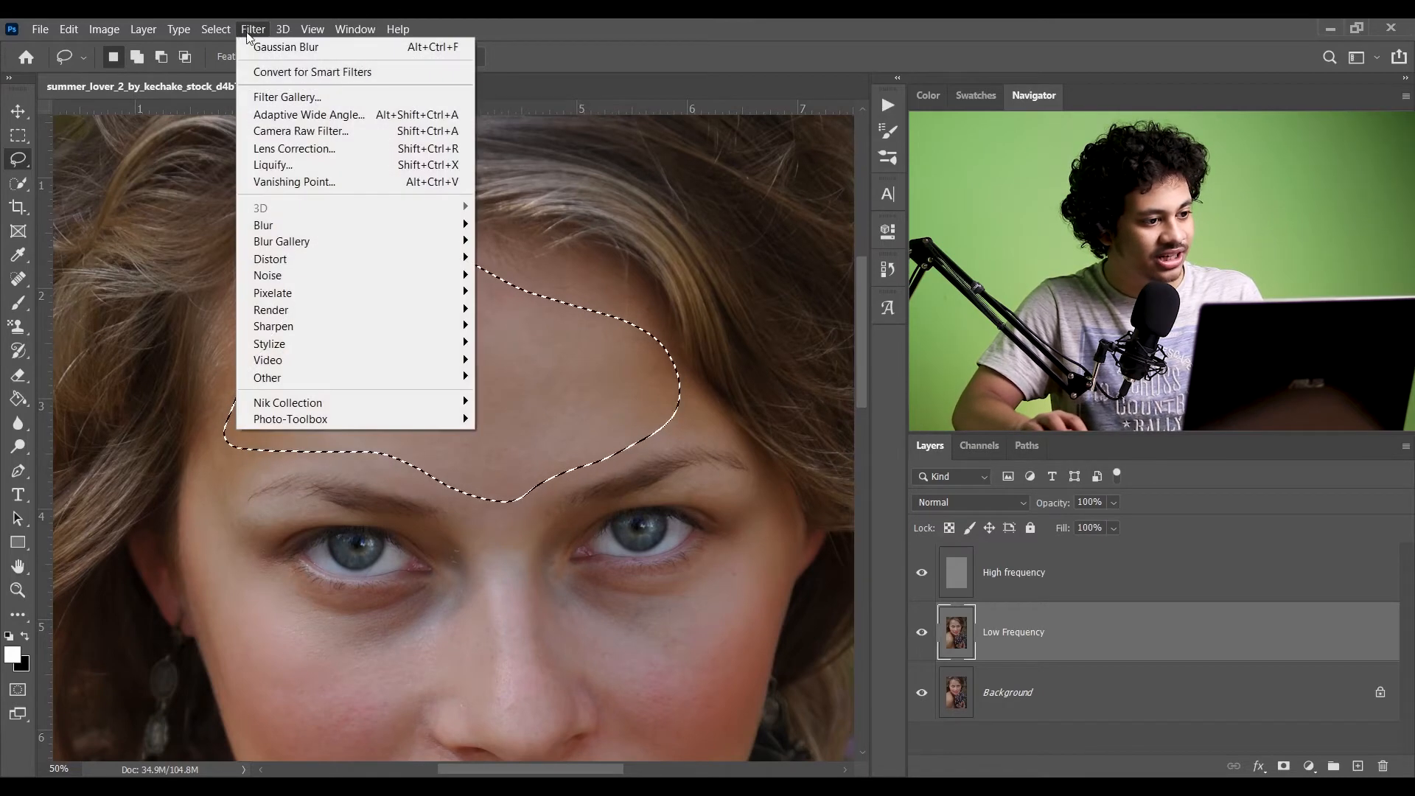
{"action": "mouse_move", "coordinate": [348, 231]}
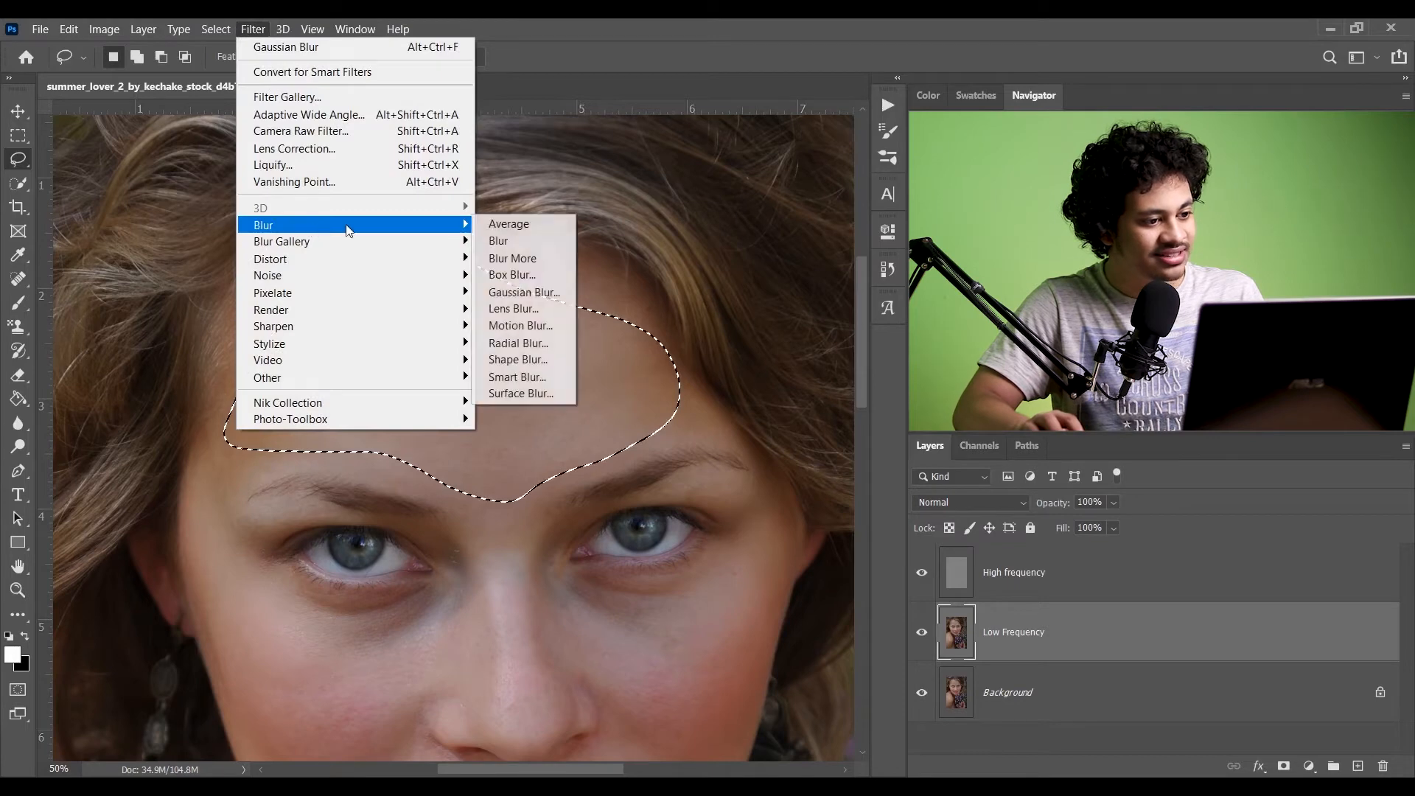
{"action": "left_click", "coordinate": [524, 292]}
{"action": "left_click_drag", "start_coordinate": [536, 227], "coordinate": [704, 405]}
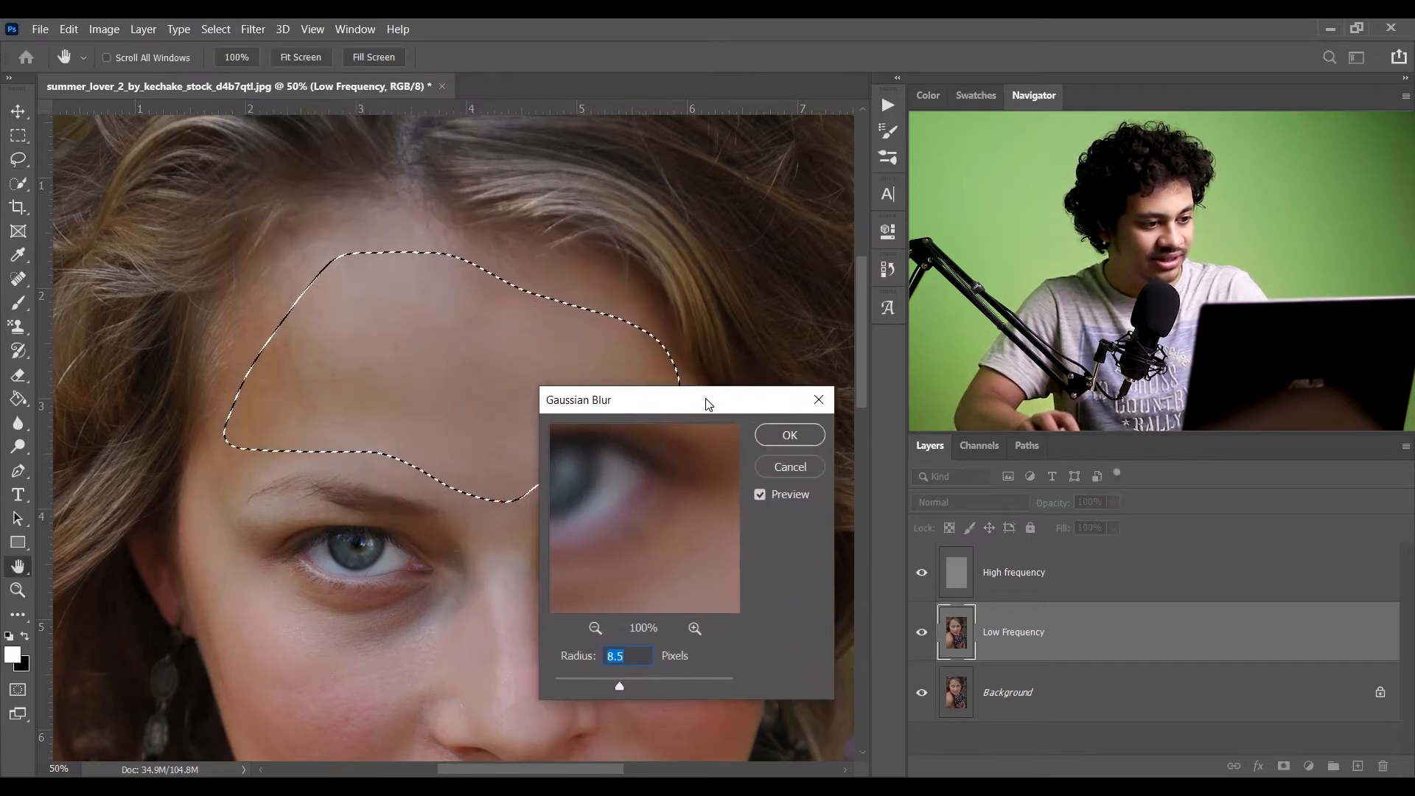
{"action": "scroll", "coordinate": [512, 325], "scroll_direction": "up", "scroll_amount": 1}
{"action": "scroll", "coordinate": [373, 258], "scroll_direction": "up", "scroll_amount": 1}
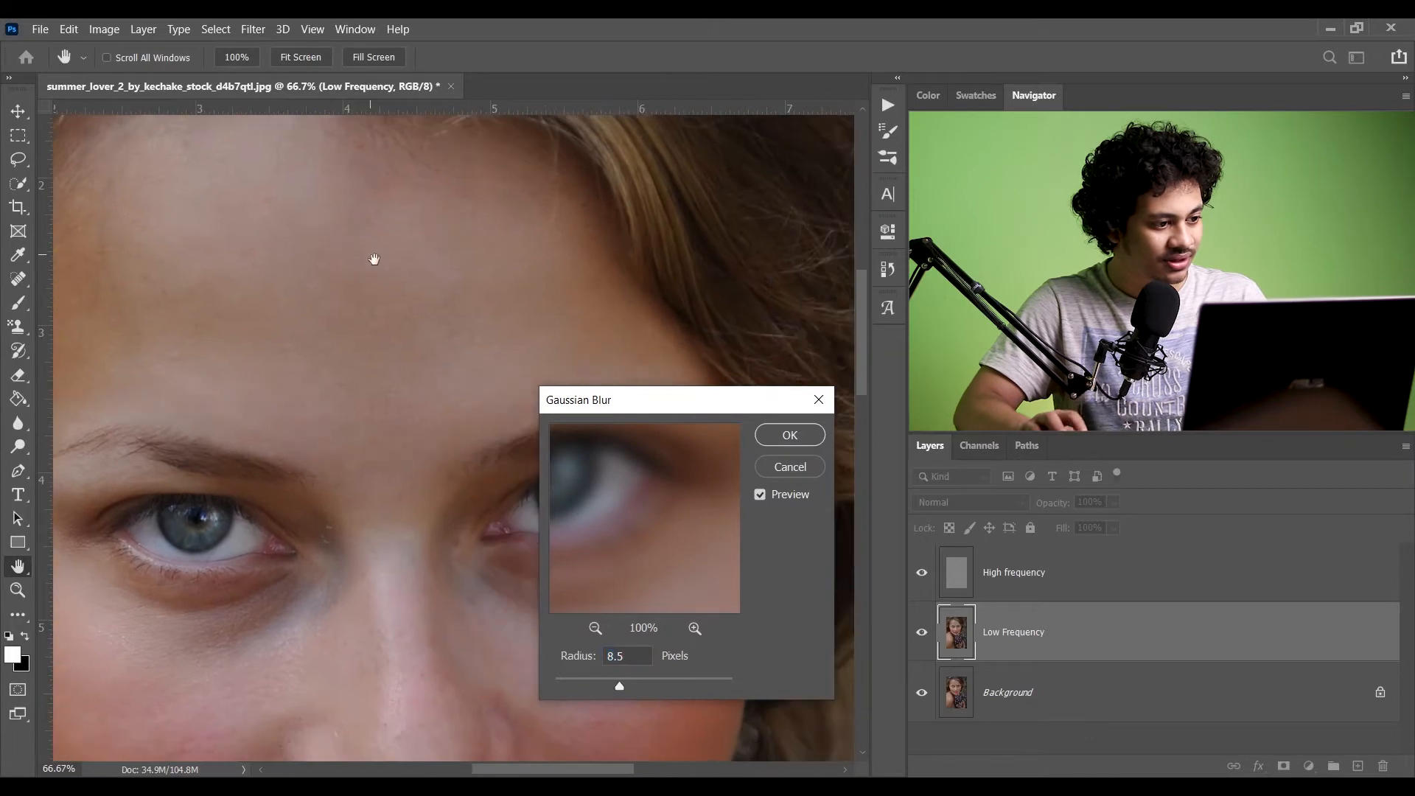
{"action": "scroll", "coordinate": [410, 265], "scroll_direction": "down", "scroll_amount": 1}
- Try Gaussian Blur radii of 0.1, 141.7 and 29.1 pixels on the forehead and compare it with the preview off and on
{"action": "left_click_drag", "start_coordinate": [621, 686], "coordinate": [519, 669]}
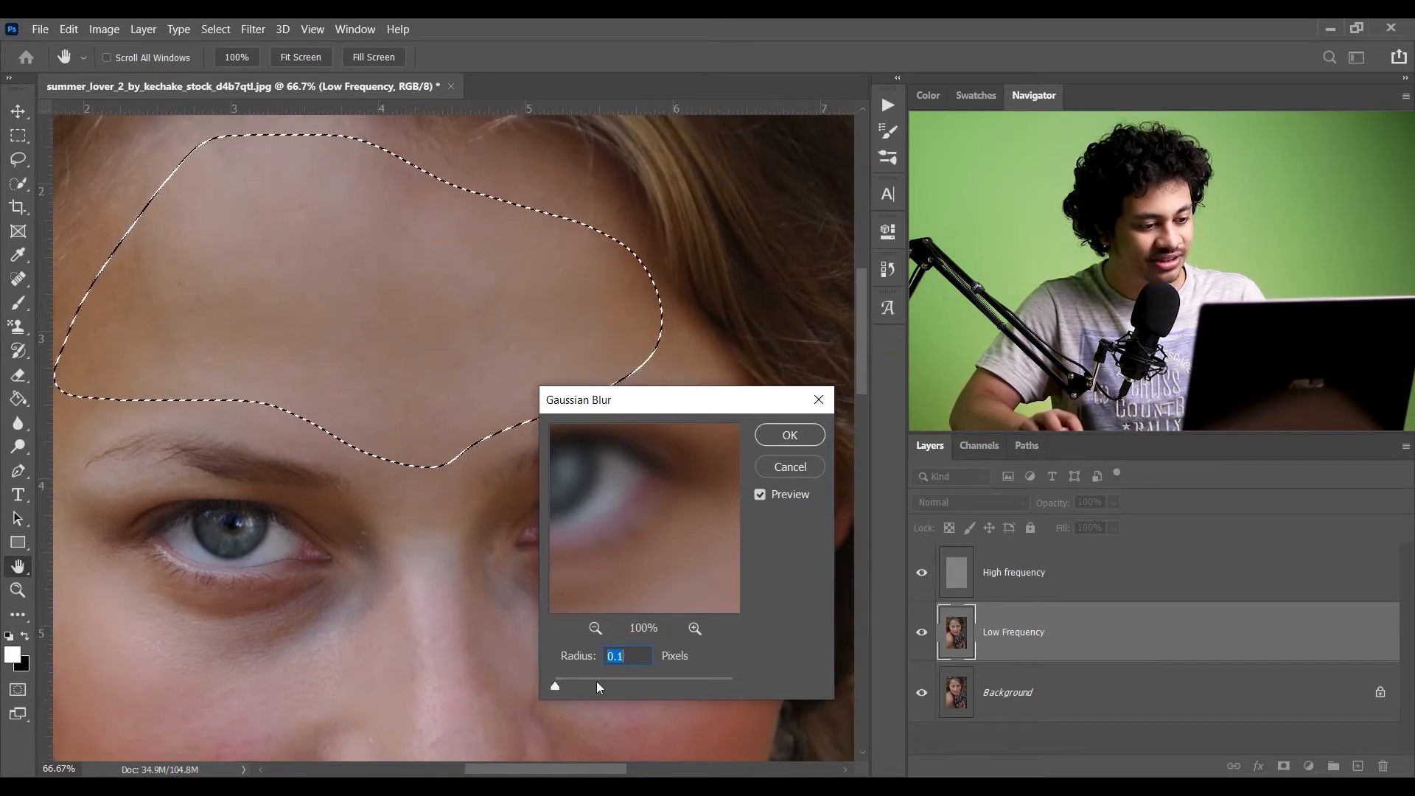
{"action": "left_click_drag", "start_coordinate": [599, 679], "coordinate": [682, 688]}
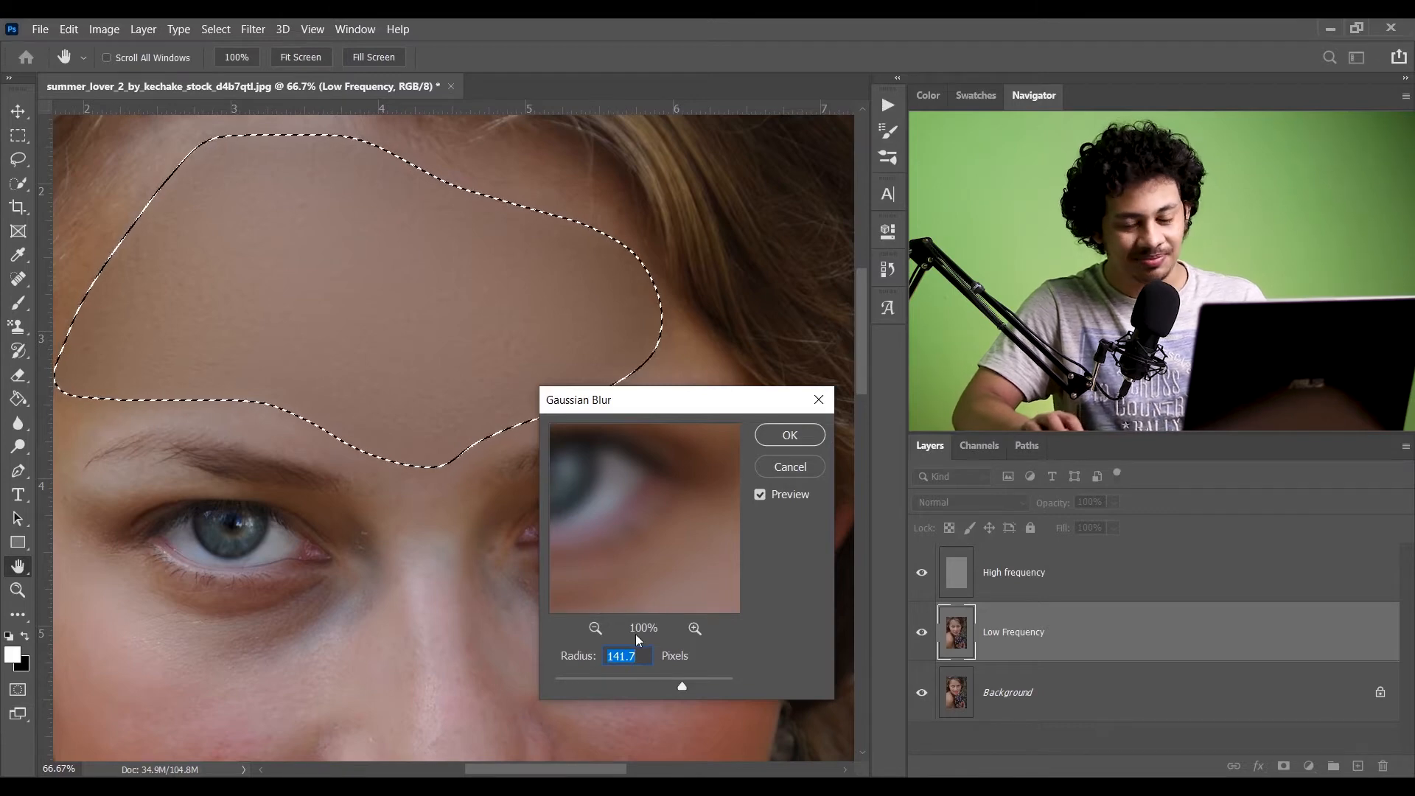
{"action": "left_click", "coordinate": [636, 685]}
{"action": "type", "text": "29.1"}
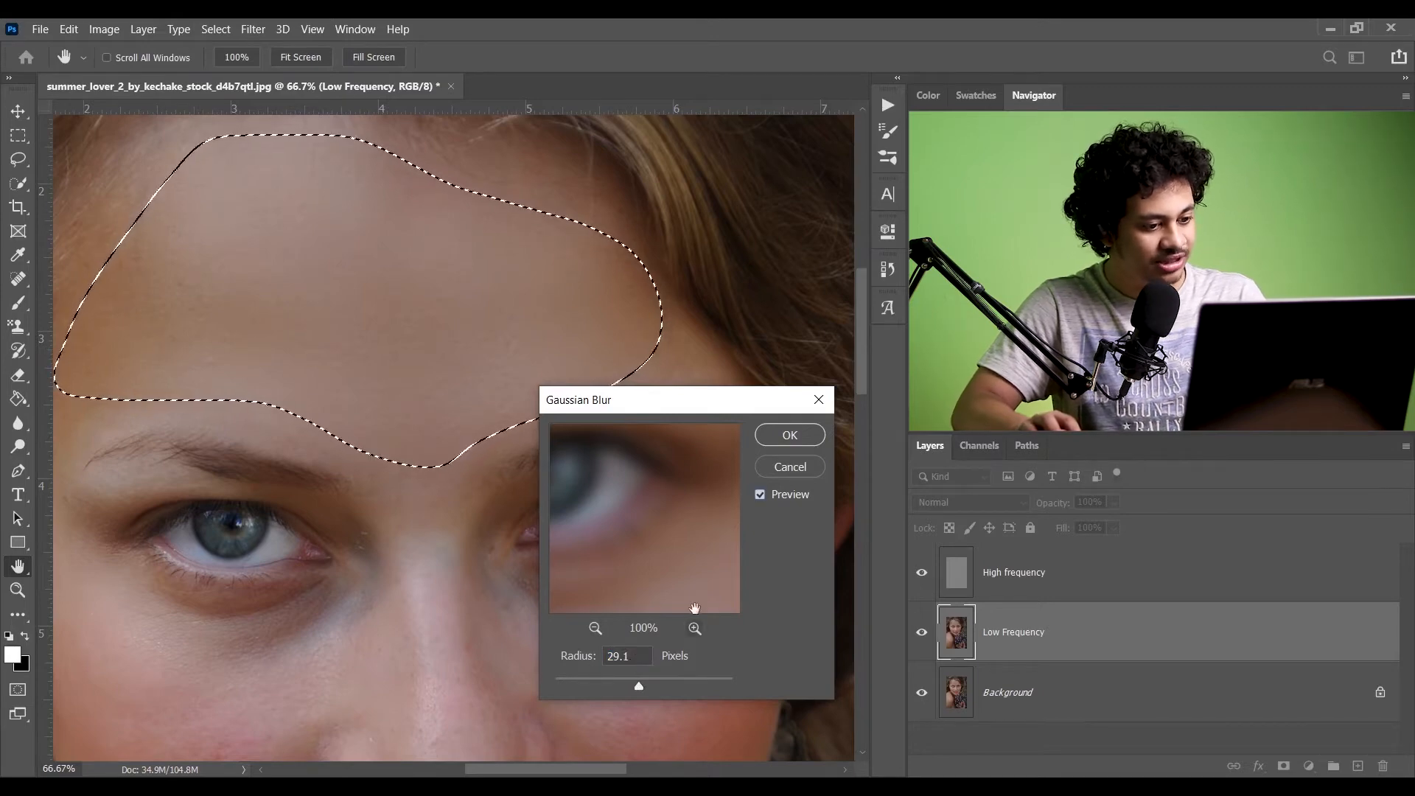
{"action": "left_click", "coordinate": [759, 494]}
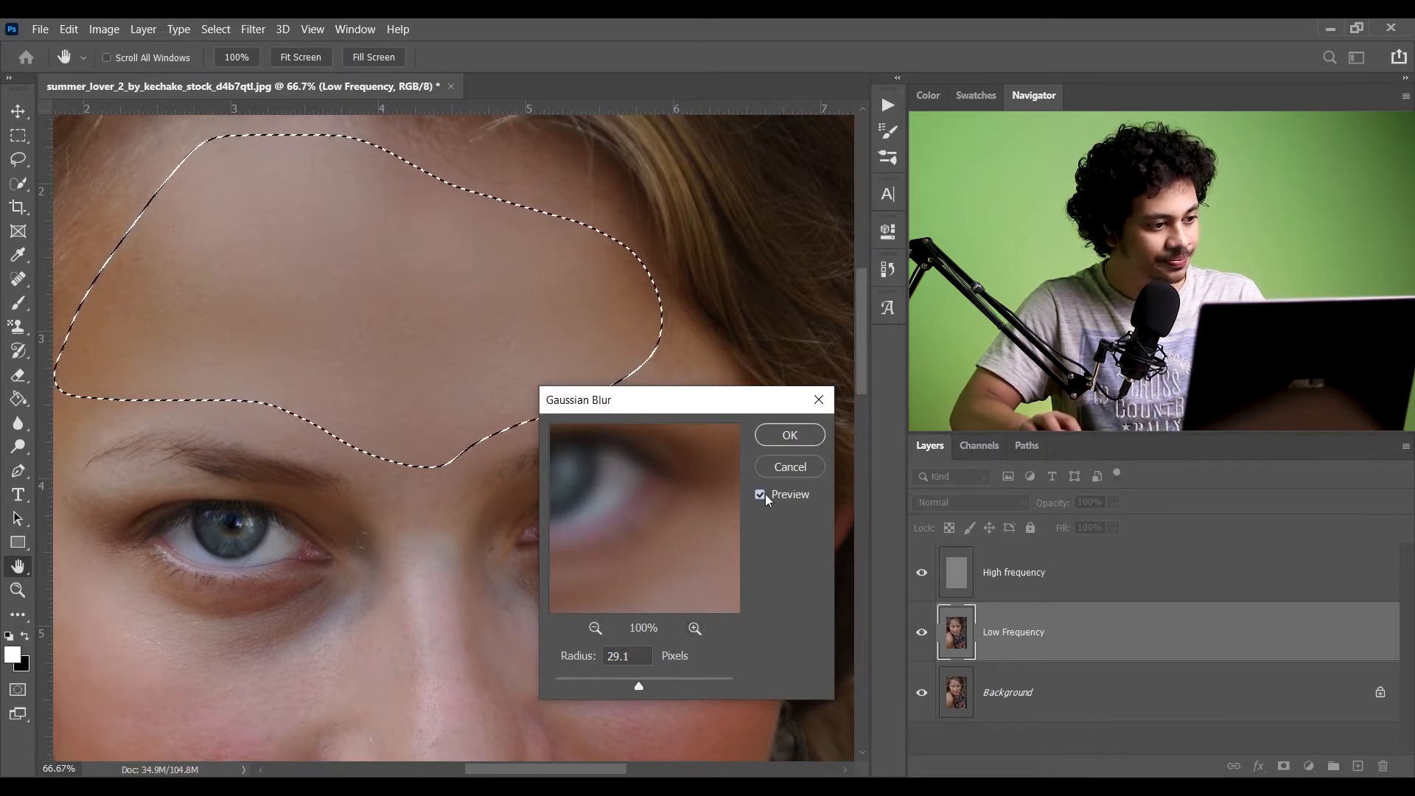
{"action": "left_click", "coordinate": [759, 493]}
- Apply the Gaussian Blur to the forehead with a 25 pixel radius and clear the selection
{"action": "double_click", "coordinate": [632, 656]}
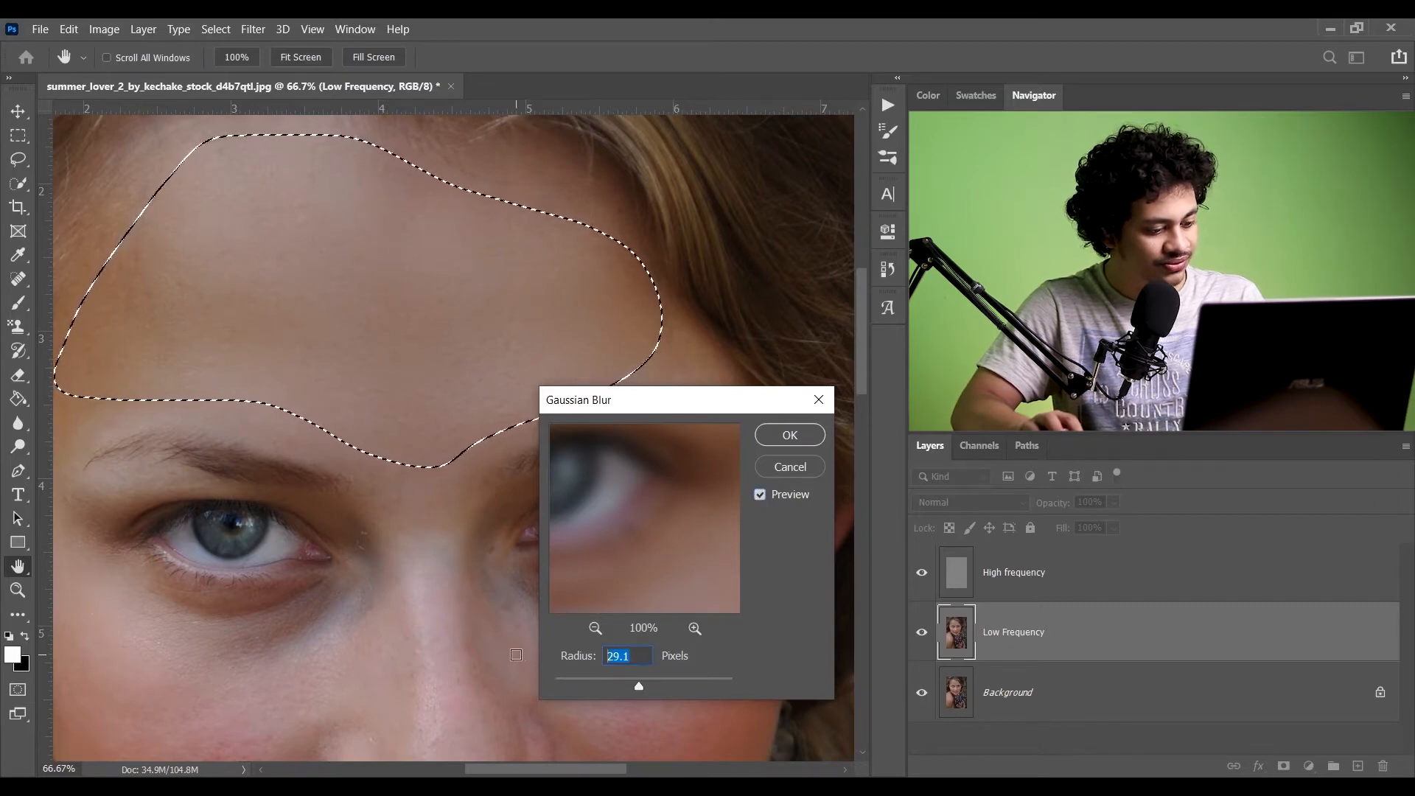
{"action": "type", "text": "25"}
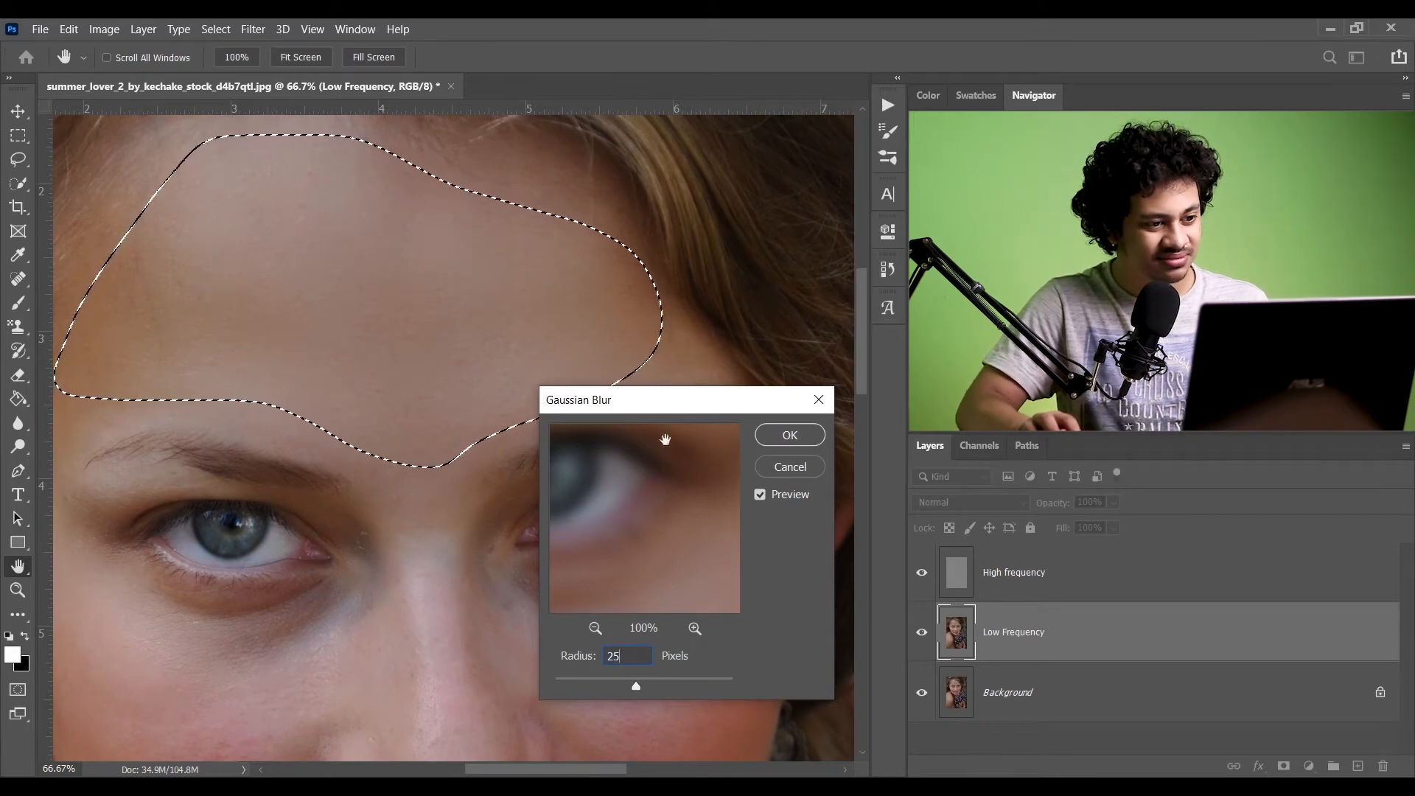
{"action": "left_click", "coordinate": [765, 435]}
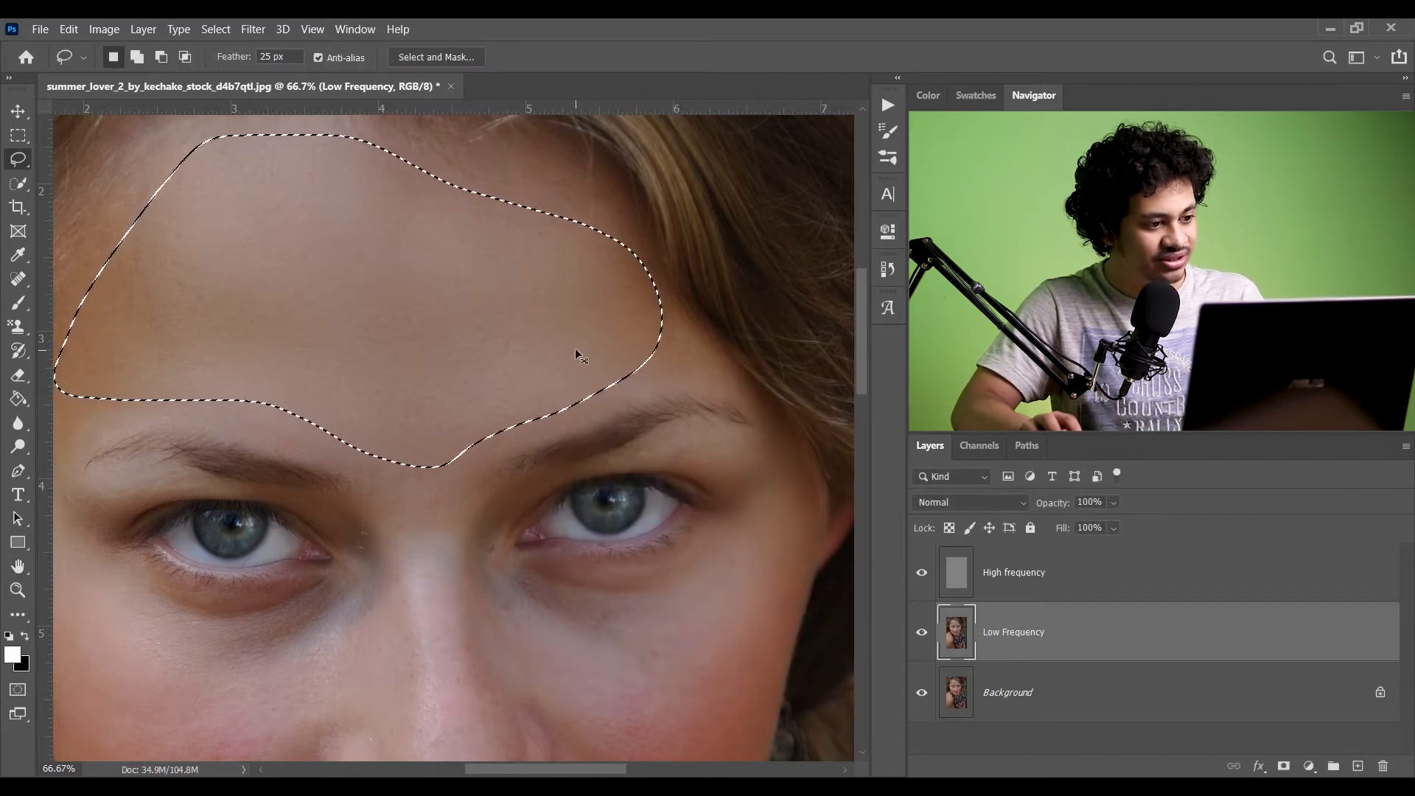
{"action": "key", "text": "ctrl+d"}
- Compare the smoothed forehead with the original by repeatedly showing only the Background layer and restoring all layers
{"action": "left_click_drag", "start_coordinate": [420, 397], "coordinate": [518, 377]}
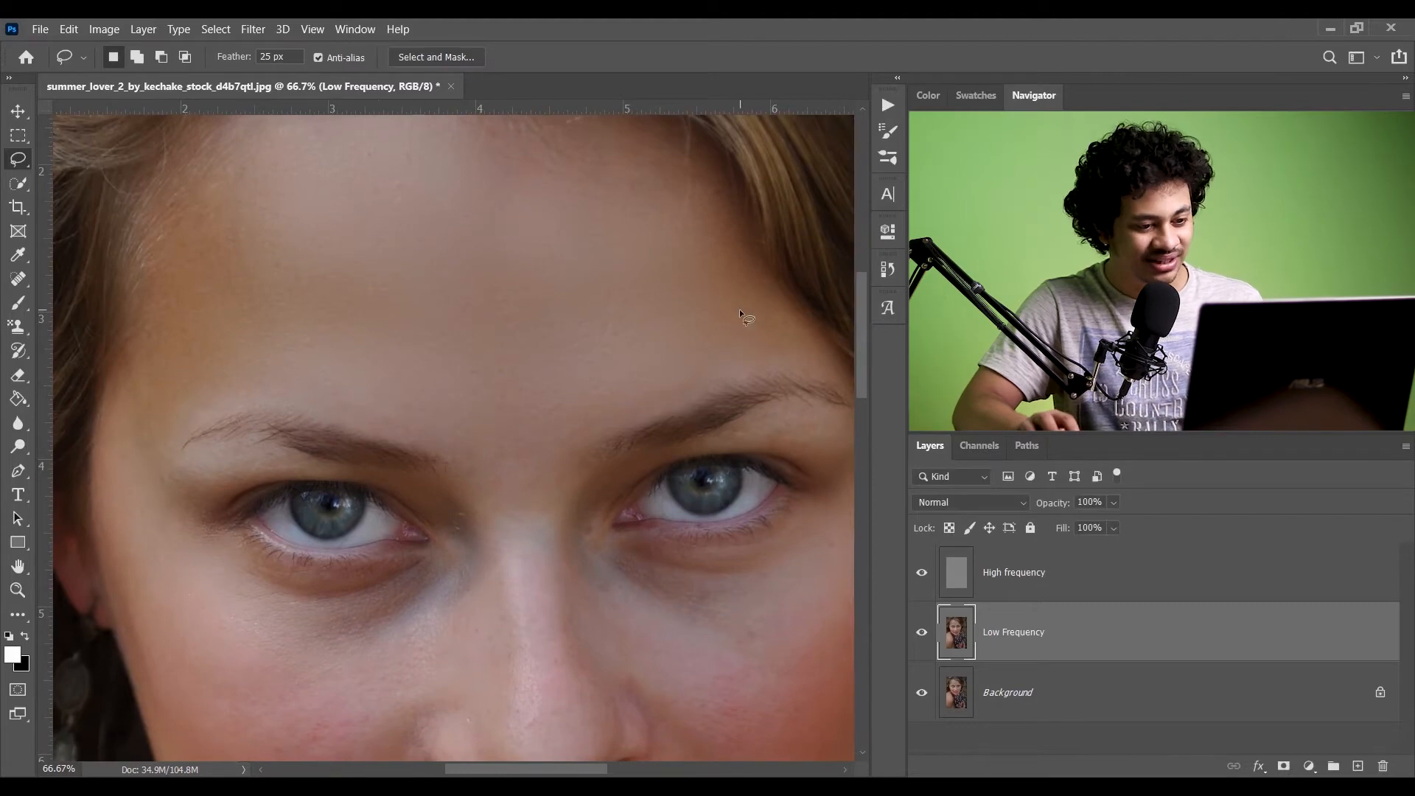
{"action": "left_click", "coordinate": [922, 693], "text": "alt"}
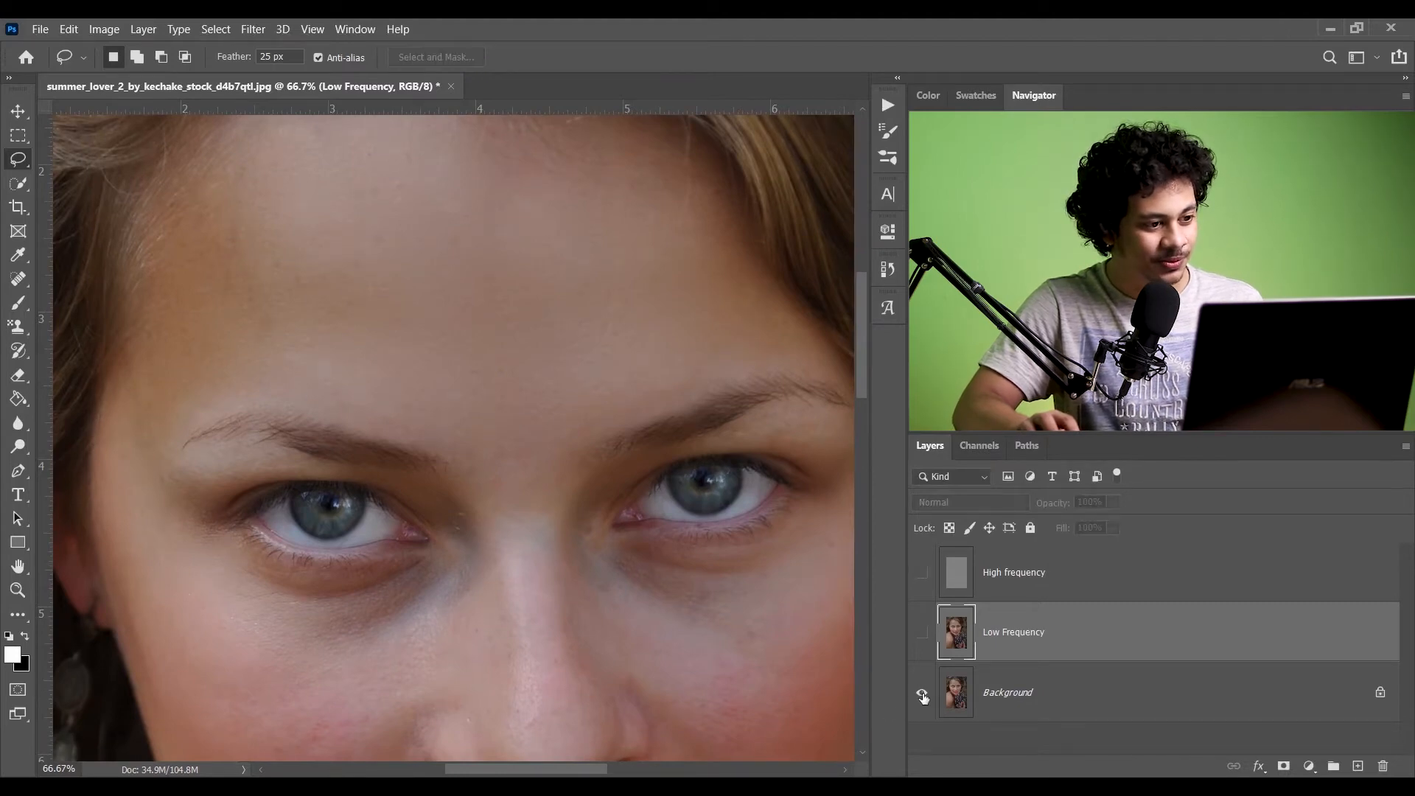
{"action": "left_click", "coordinate": [922, 694], "text": "alt"}
{"action": "left_click", "coordinate": [921, 693], "text": "alt"}
{"action": "left_click", "coordinate": [922, 693], "text": "alt"}
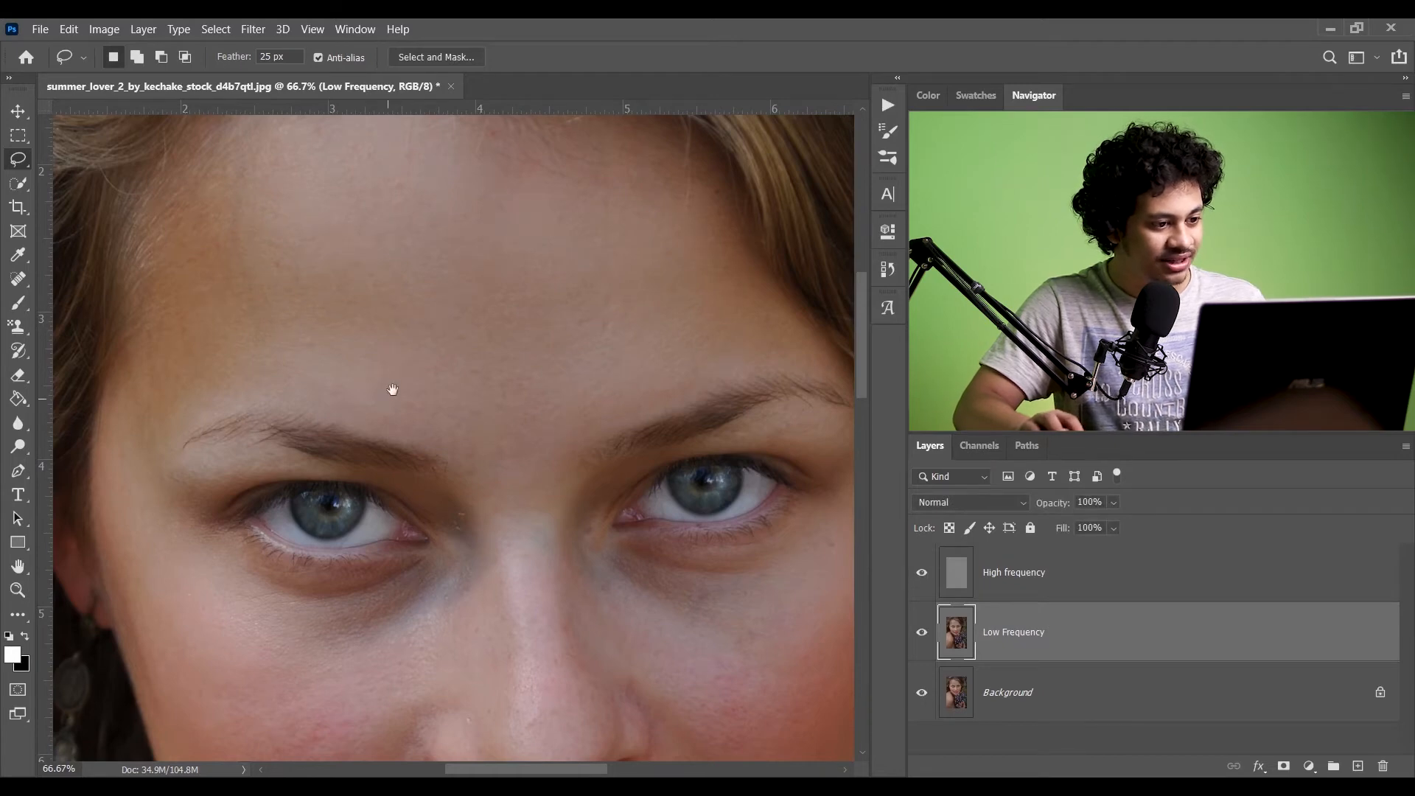
- Lasso the temple strip beside the viewer's left eye, reapply the last Gaussian Blur to it and clear the selection
{"action": "left_click_drag", "start_coordinate": [392, 389], "coordinate": [394, 251]}
{"action": "left_click_drag", "start_coordinate": [291, 273], "coordinate": [407, 245]}
{"action": "left_click_drag", "start_coordinate": [440, 191], "coordinate": [379, 271]}
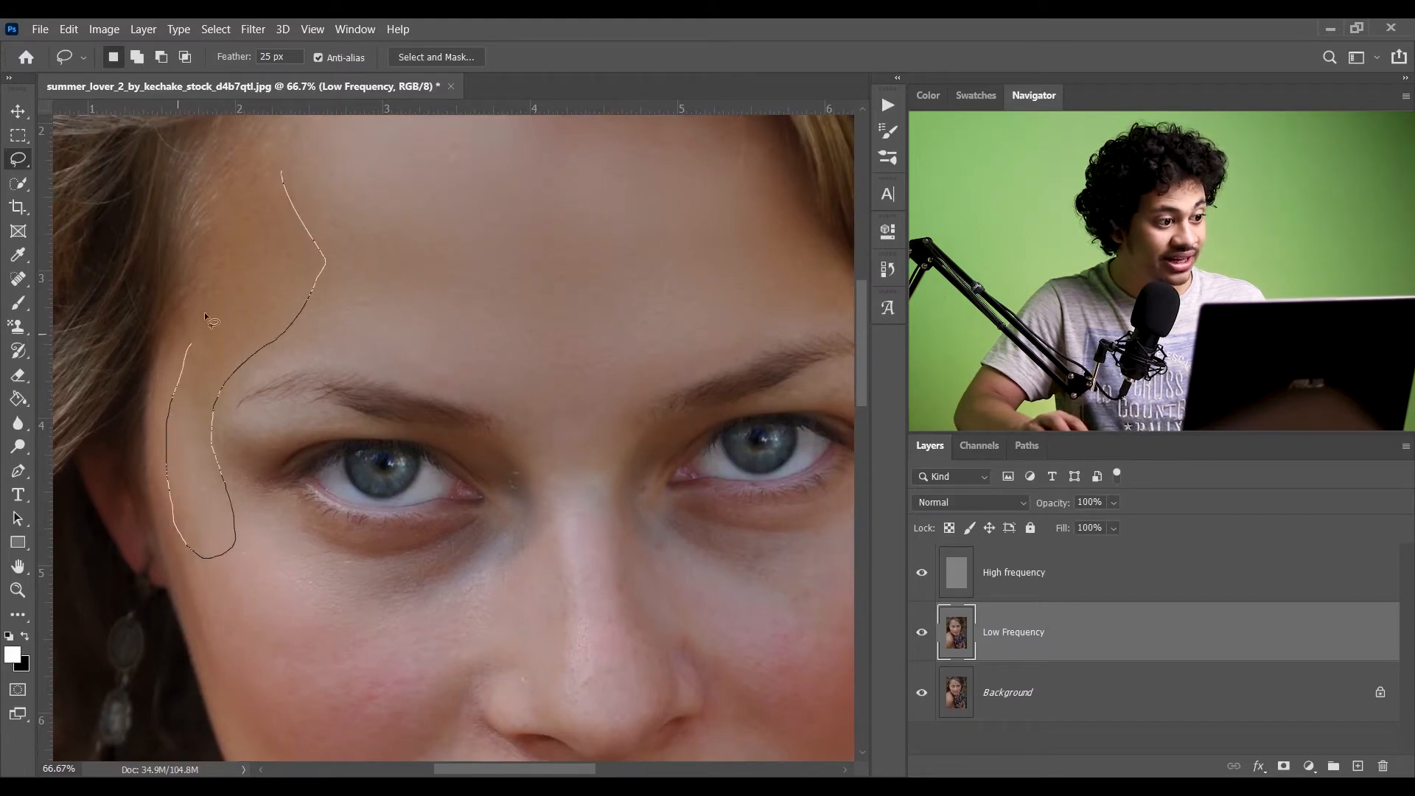
{"action": "left_click_drag", "start_coordinate": [281, 182], "coordinate": [283, 186]}
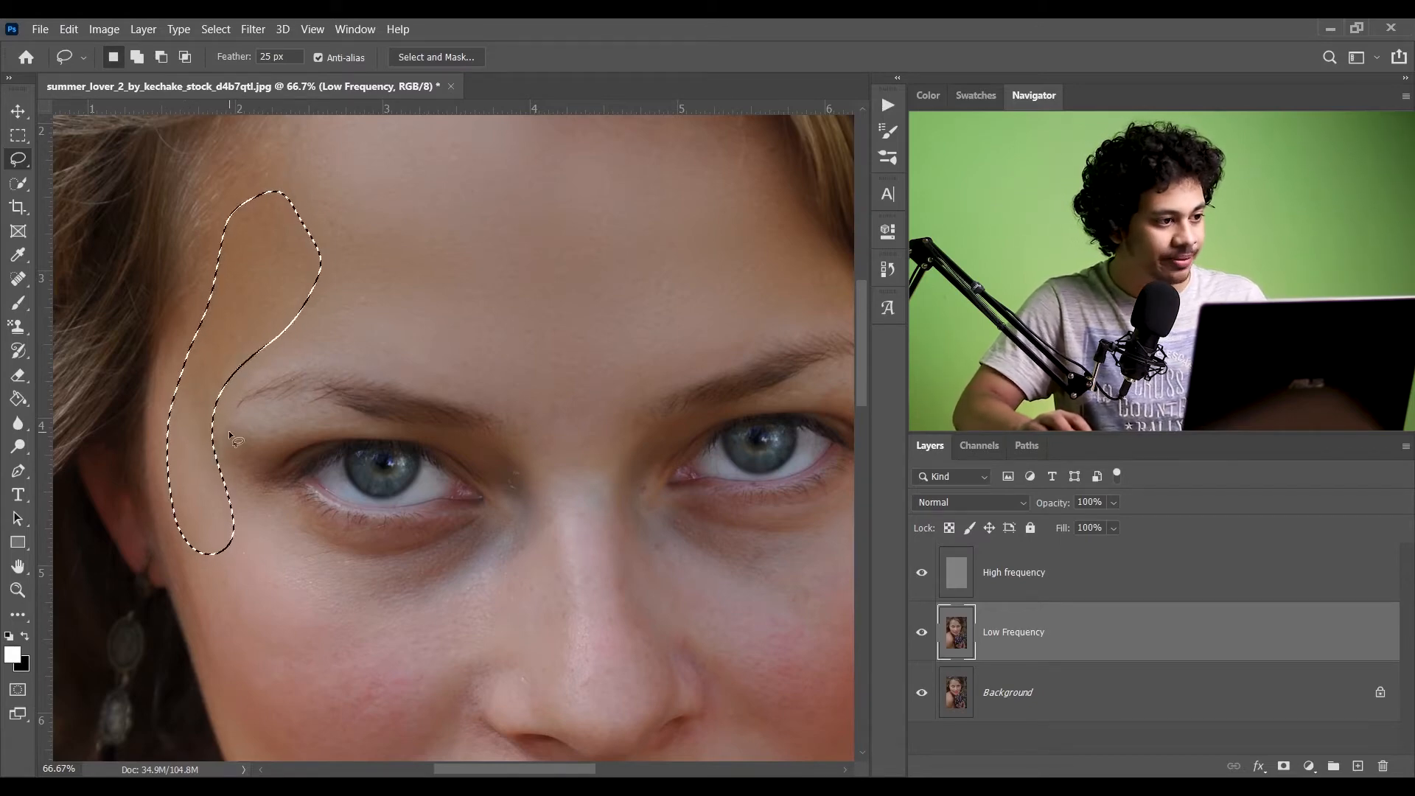
{"action": "left_click", "coordinate": [252, 29]}
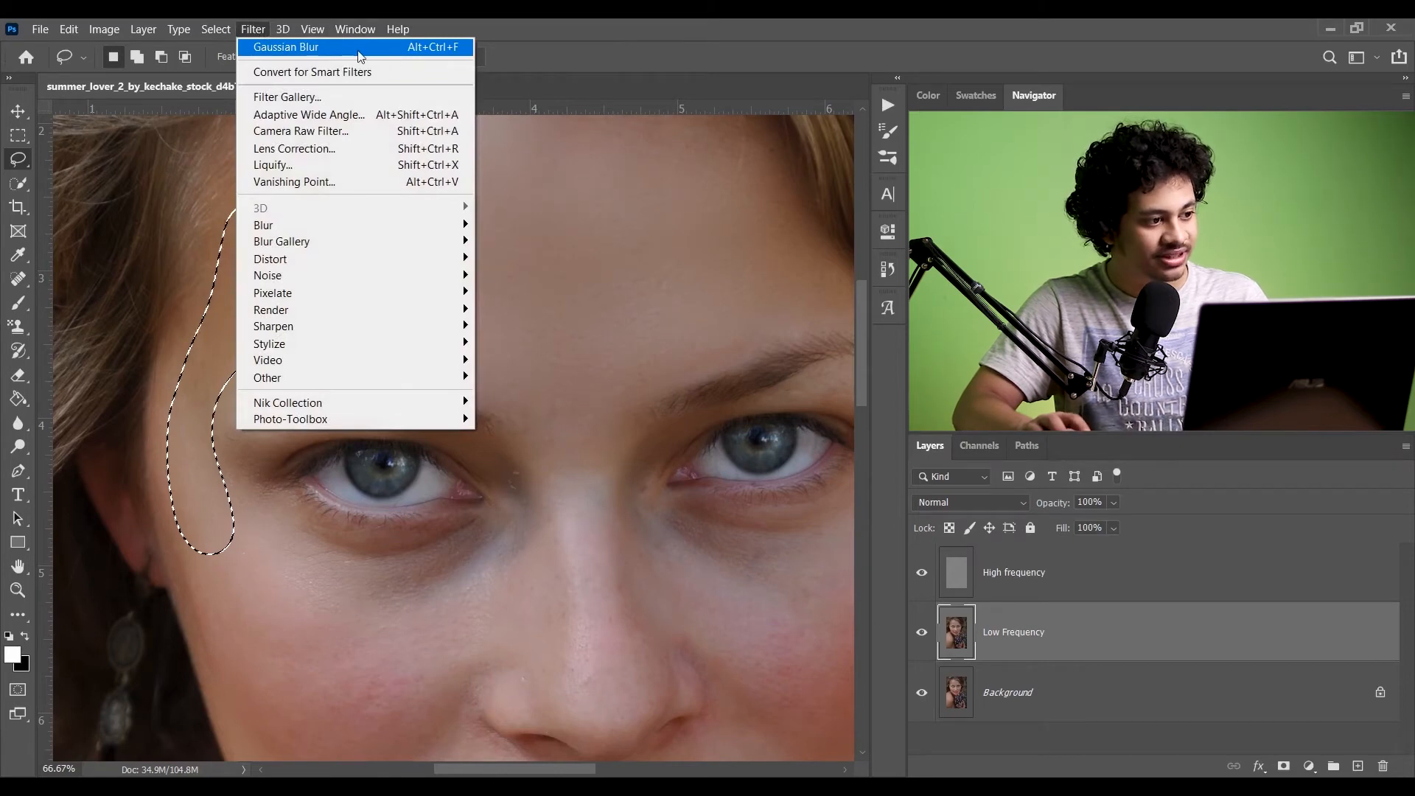
{"action": "left_click", "coordinate": [358, 48]}
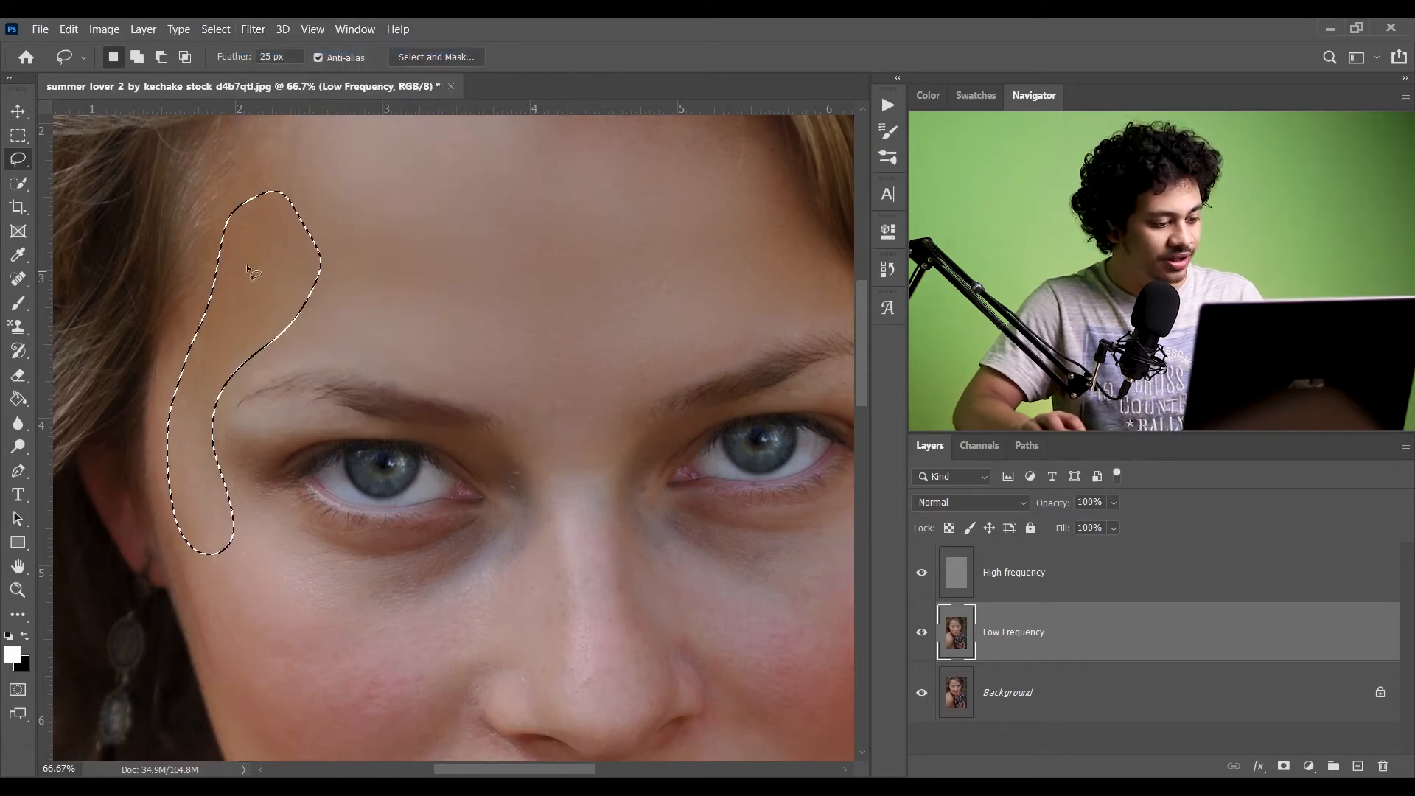
{"action": "key", "text": "ctrl+d"}
- Lasso the cheek below the viewer's left eye, reapply the last Gaussian Blur and clear the selection
{"action": "left_click_drag", "start_coordinate": [413, 353], "coordinate": [380, 153]}
{"action": "mouse_move", "coordinate": [206, 308]}
{"action": "left_mouse_down"}
{"action": "mouse_move", "coordinate": [311, 376]}
{"action": "mouse_move", "coordinate": [430, 368]}
{"action": "left_mouse_up"}
{"action": "mouse_move", "coordinate": [454, 437]}
{"action": "left_mouse_down"}
{"action": "mouse_move", "coordinate": [302, 619]}
{"action": "mouse_move", "coordinate": [247, 601]}
{"action": "mouse_move", "coordinate": [208, 531]}
{"action": "mouse_move", "coordinate": [152, 332]}
{"action": "mouse_move", "coordinate": [179, 291]}
{"action": "mouse_move", "coordinate": [203, 306]}
{"action": "left_mouse_up"}
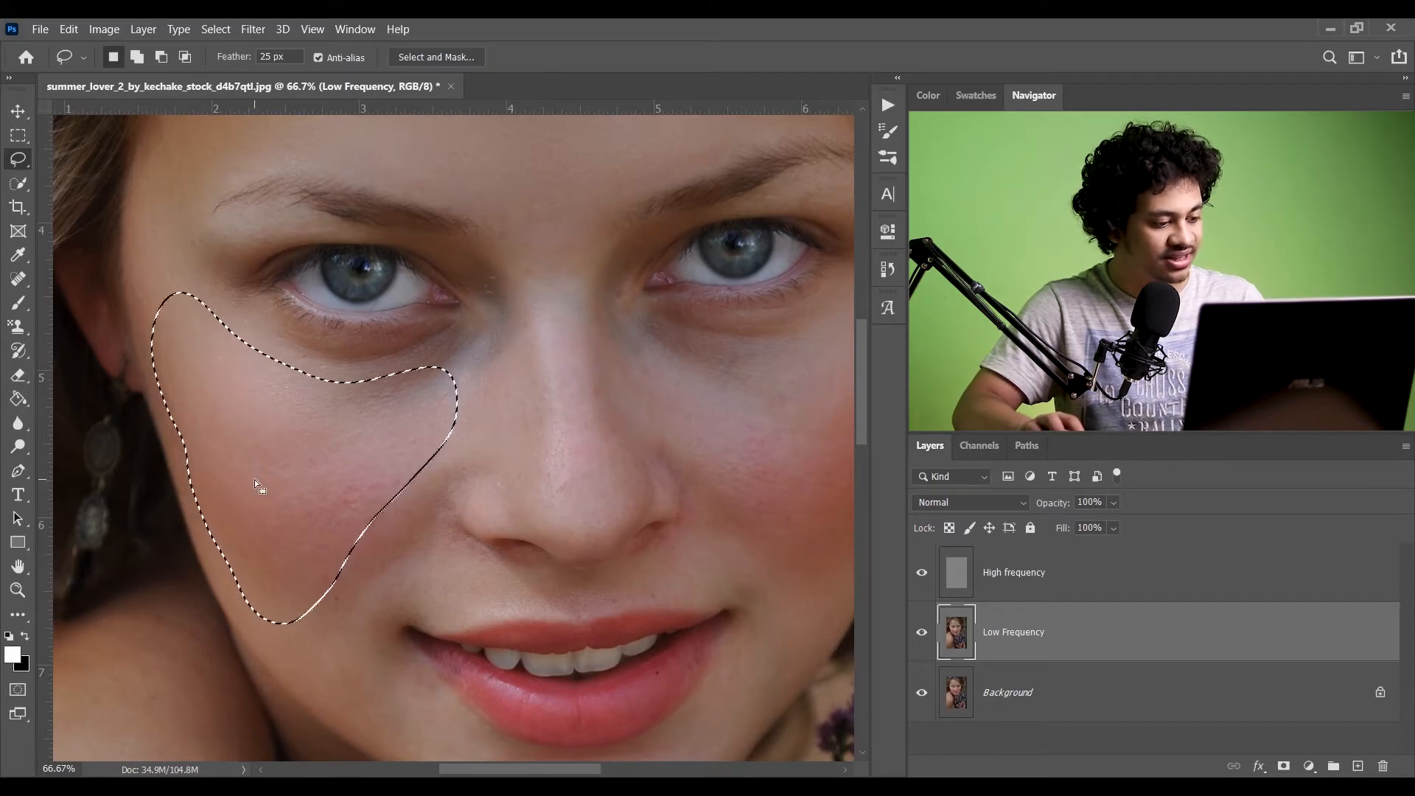
{"action": "key", "text": "ctrl+d"}
- Lasso and blur the crease between the nose and the viewer's left mouth corner, and discard the selection started across the nose
{"action": "left_click_drag", "start_coordinate": [449, 506], "coordinate": [383, 336]}
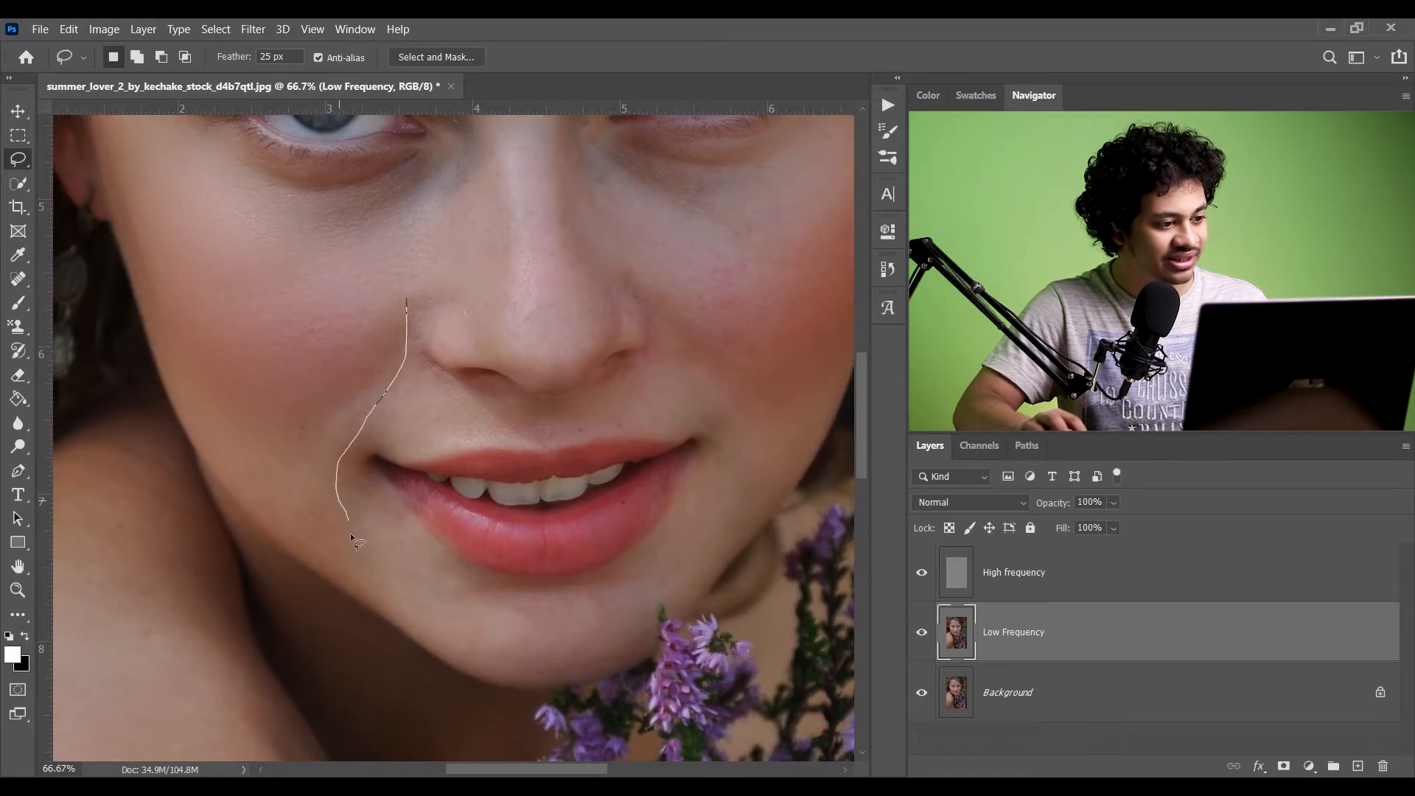
{"action": "left_click_drag", "start_coordinate": [401, 298], "coordinate": [404, 302]}
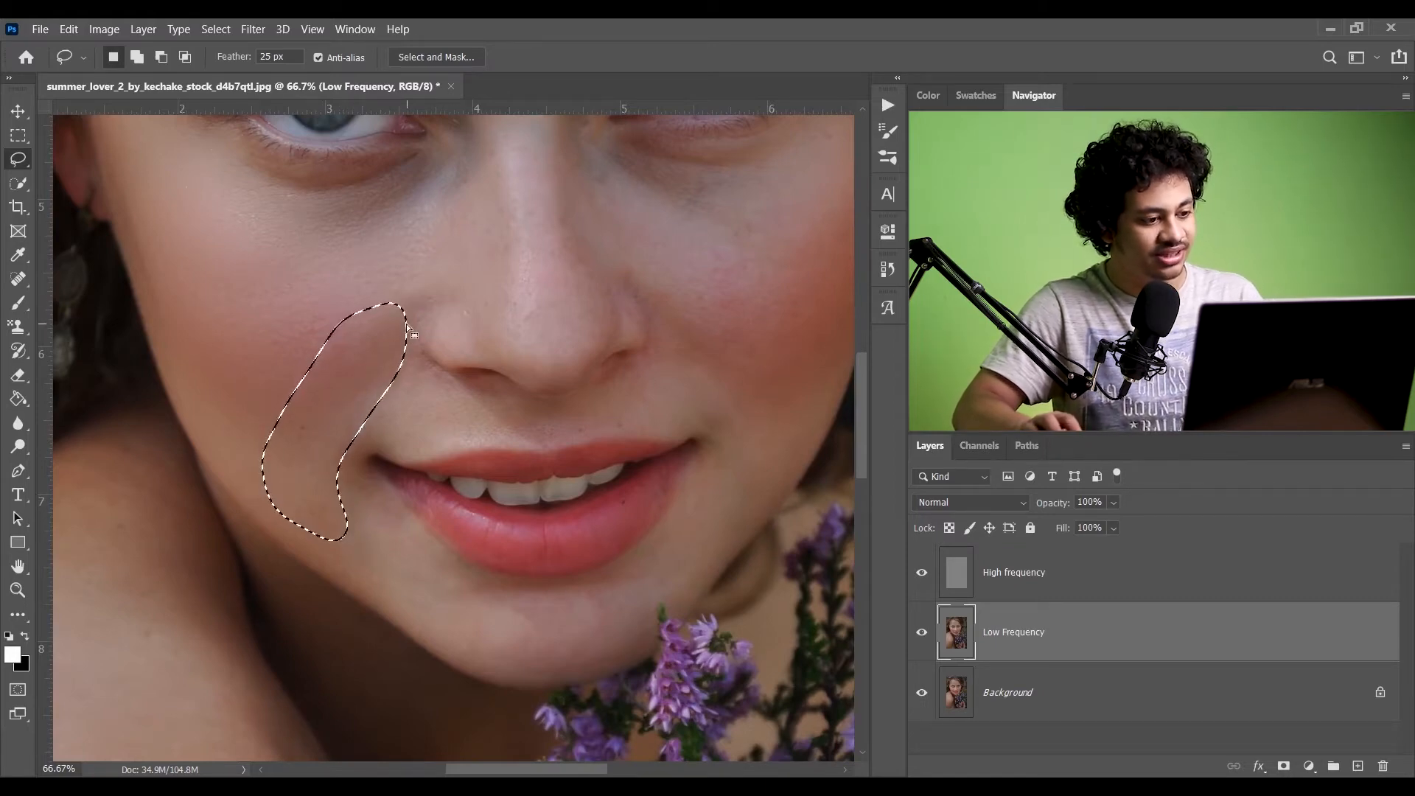
{"action": "left_click_drag", "start_coordinate": [664, 229], "coordinate": [449, 236]}
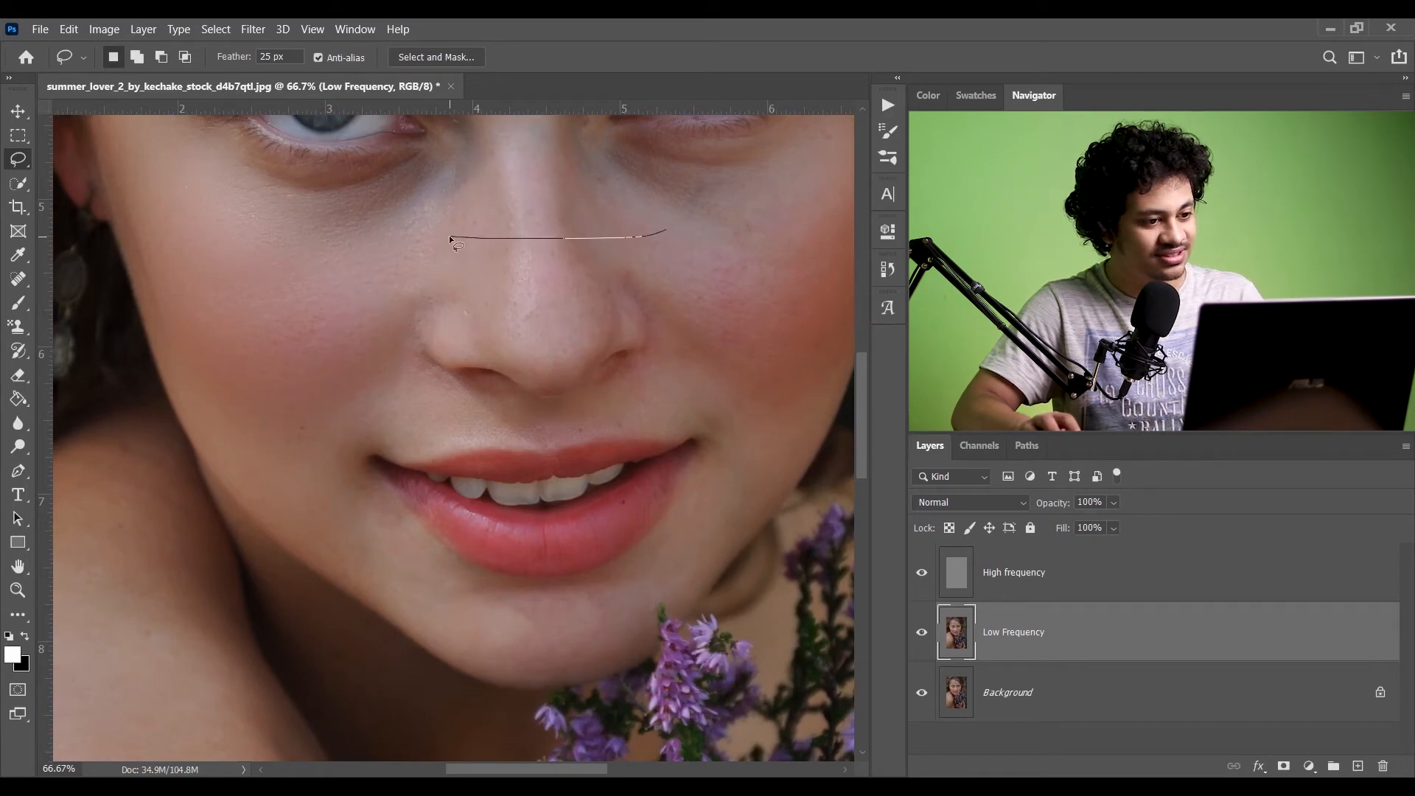
{"action": "left_click", "coordinate": [710, 318]}
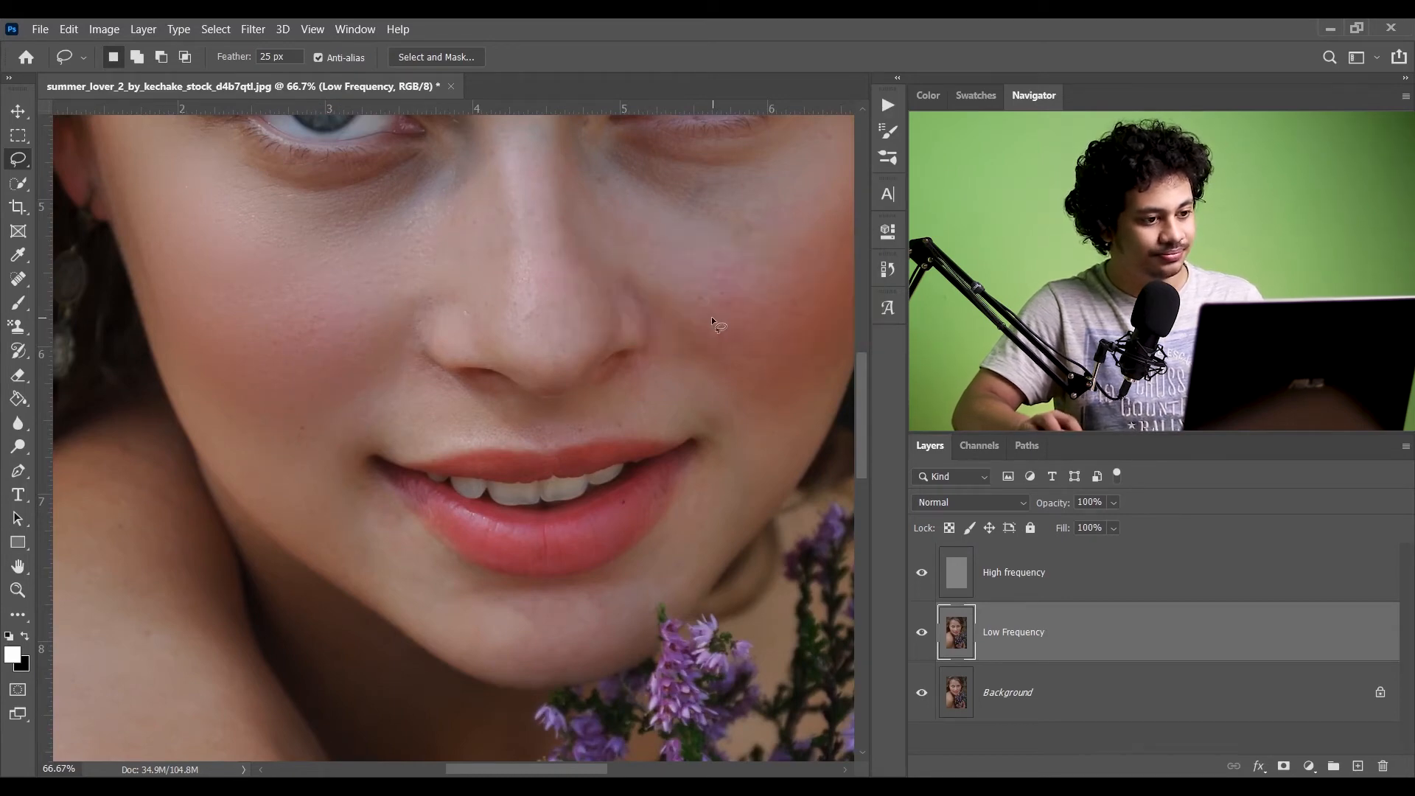
- Lasso the cheek below the viewer's right eye, reapply the last Gaussian Blur and clear the selection
{"action": "left_click_drag", "start_coordinate": [711, 316], "coordinate": [397, 369]}
{"action": "mouse_move", "coordinate": [548, 177]}
{"action": "left_mouse_down"}
{"action": "mouse_move", "coordinate": [447, 208]}
{"action": "mouse_move", "coordinate": [350, 209]}
{"action": "left_mouse_up"}
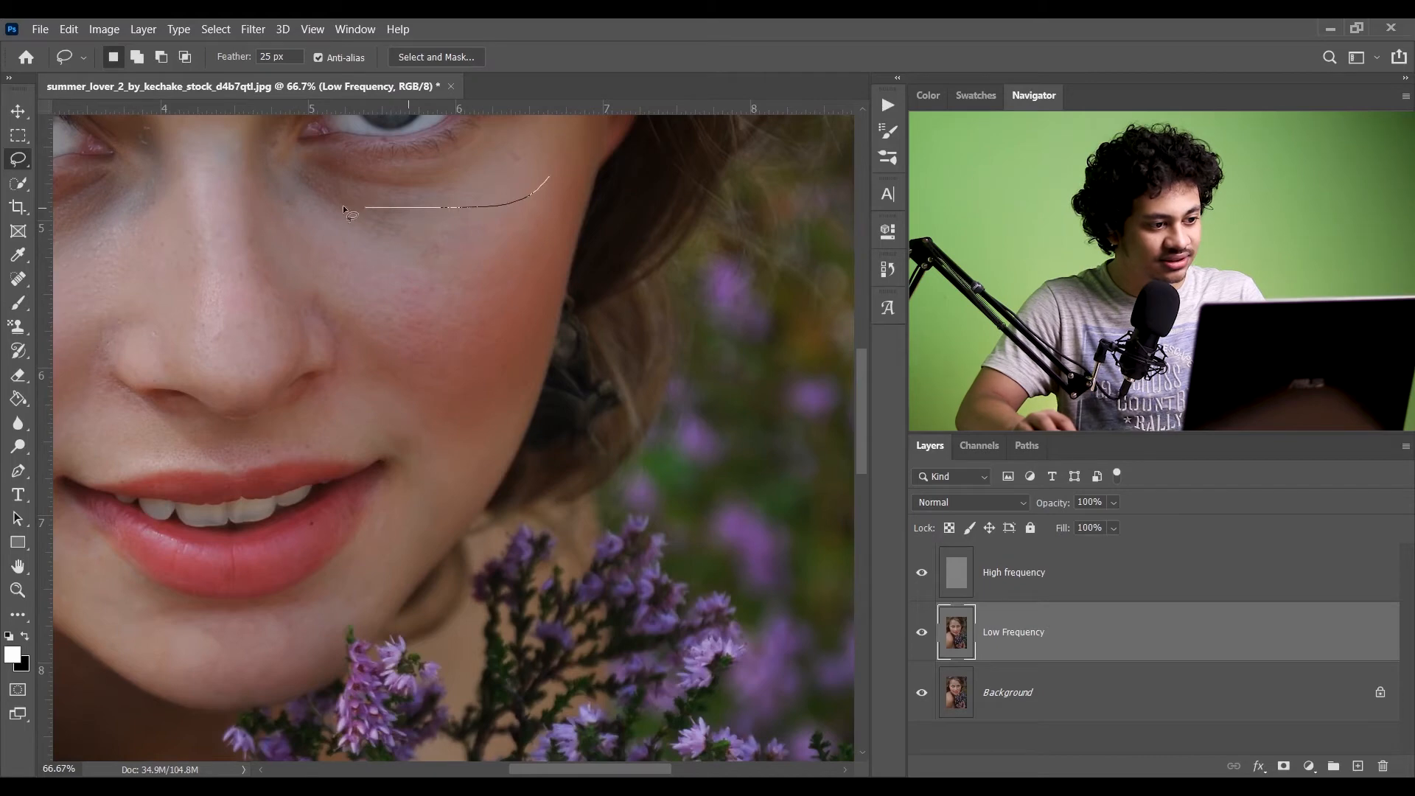
{"action": "left_click_drag", "start_coordinate": [454, 432], "coordinate": [546, 192]}
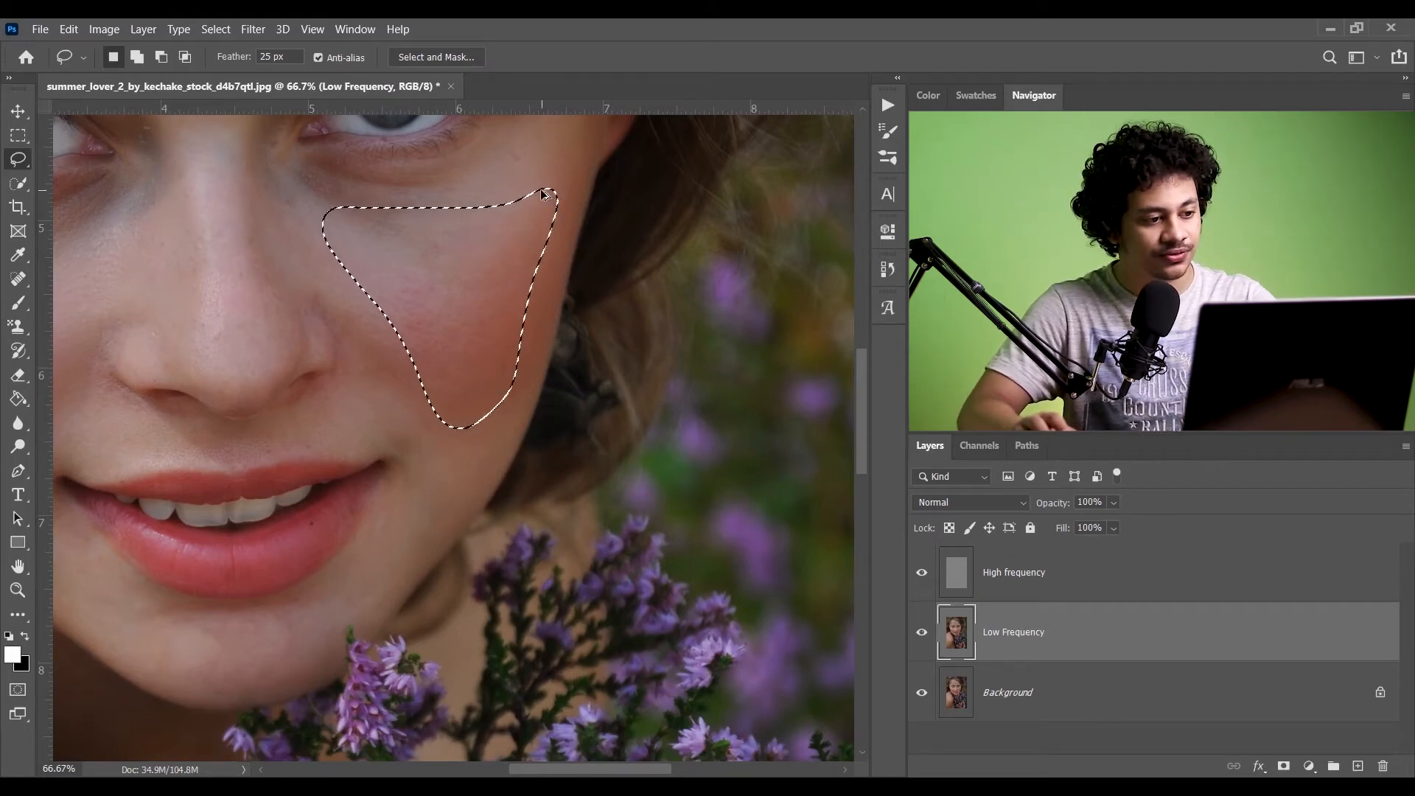
{"action": "key", "text": "ctrl+d"}
{"action": "left_click_drag", "start_coordinate": [421, 420], "coordinate": [594, 372]}
{"action": "left_click_drag", "start_coordinate": [455, 383], "coordinate": [519, 583]}
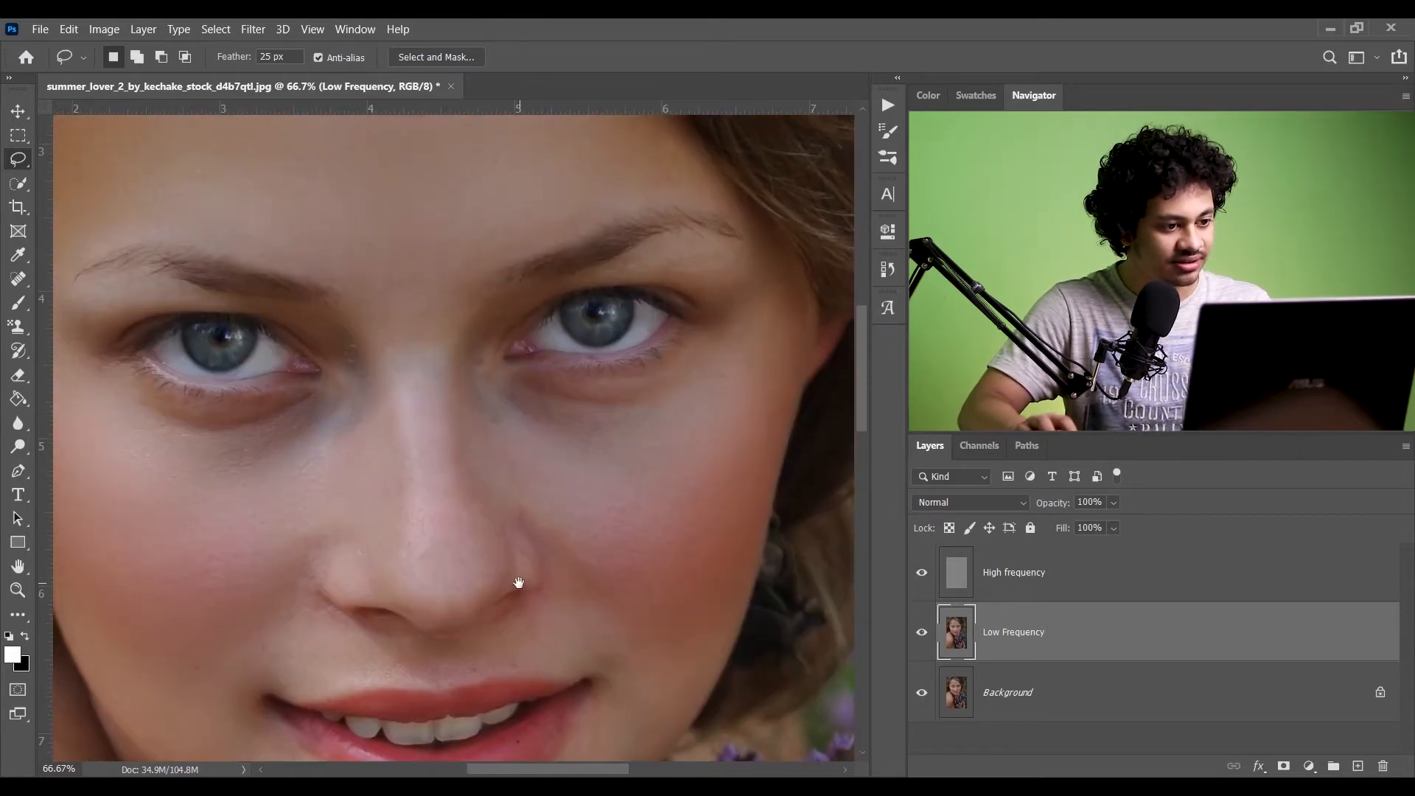
- Lasso the skin between the eyebrows down to the nose bridge, reapply the last Gaussian Blur and clear the selection
{"action": "mouse_move", "coordinate": [576, 210]}
{"action": "left_mouse_down"}
{"action": "mouse_move", "coordinate": [480, 250]}
{"action": "mouse_move", "coordinate": [416, 391]}
{"action": "left_mouse_up"}
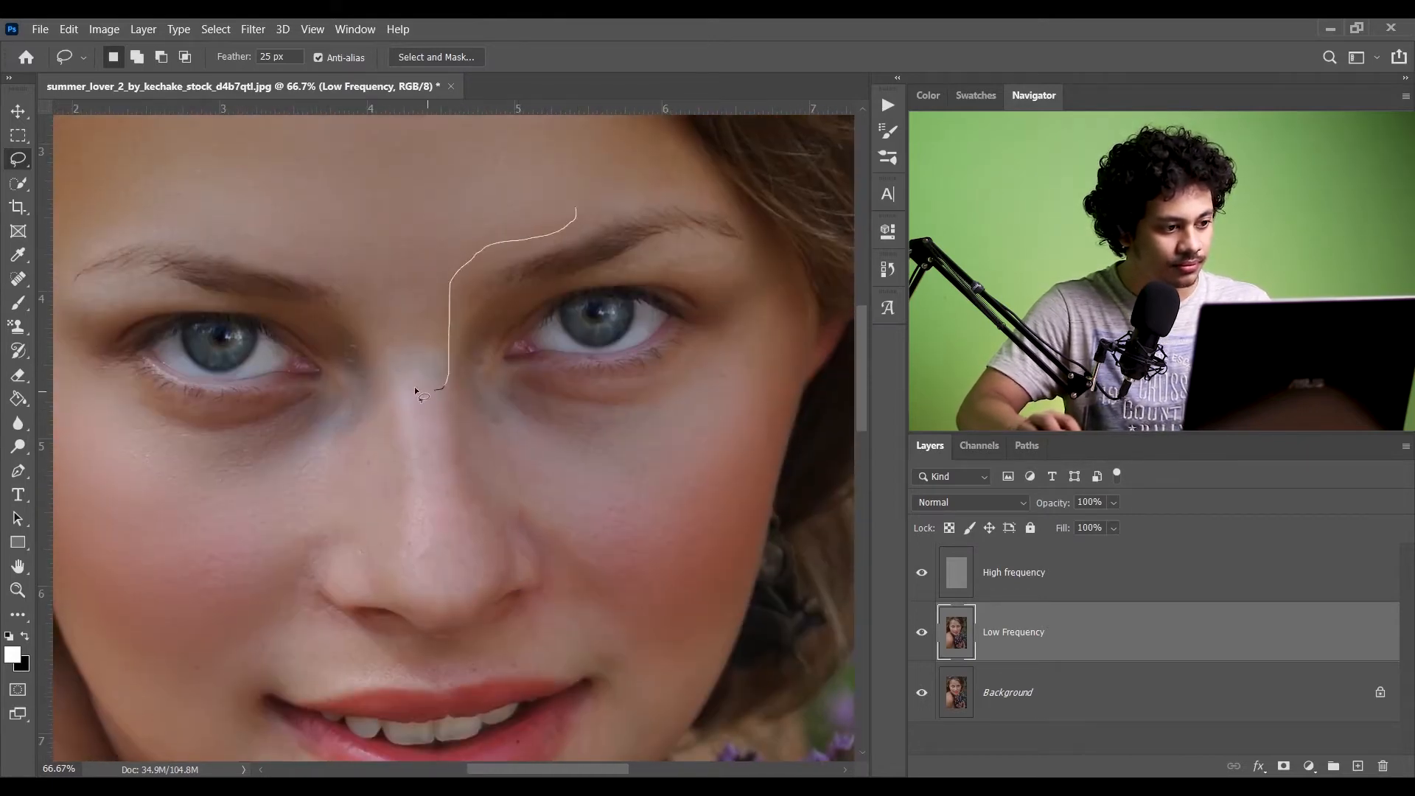
{"action": "mouse_move", "coordinate": [284, 254]}
{"action": "left_mouse_down"}
{"action": "mouse_move", "coordinate": [524, 183]}
{"action": "mouse_move", "coordinate": [574, 206]}
{"action": "left_mouse_up"}
{"action": "key", "text": "ctrl+alt+f"}
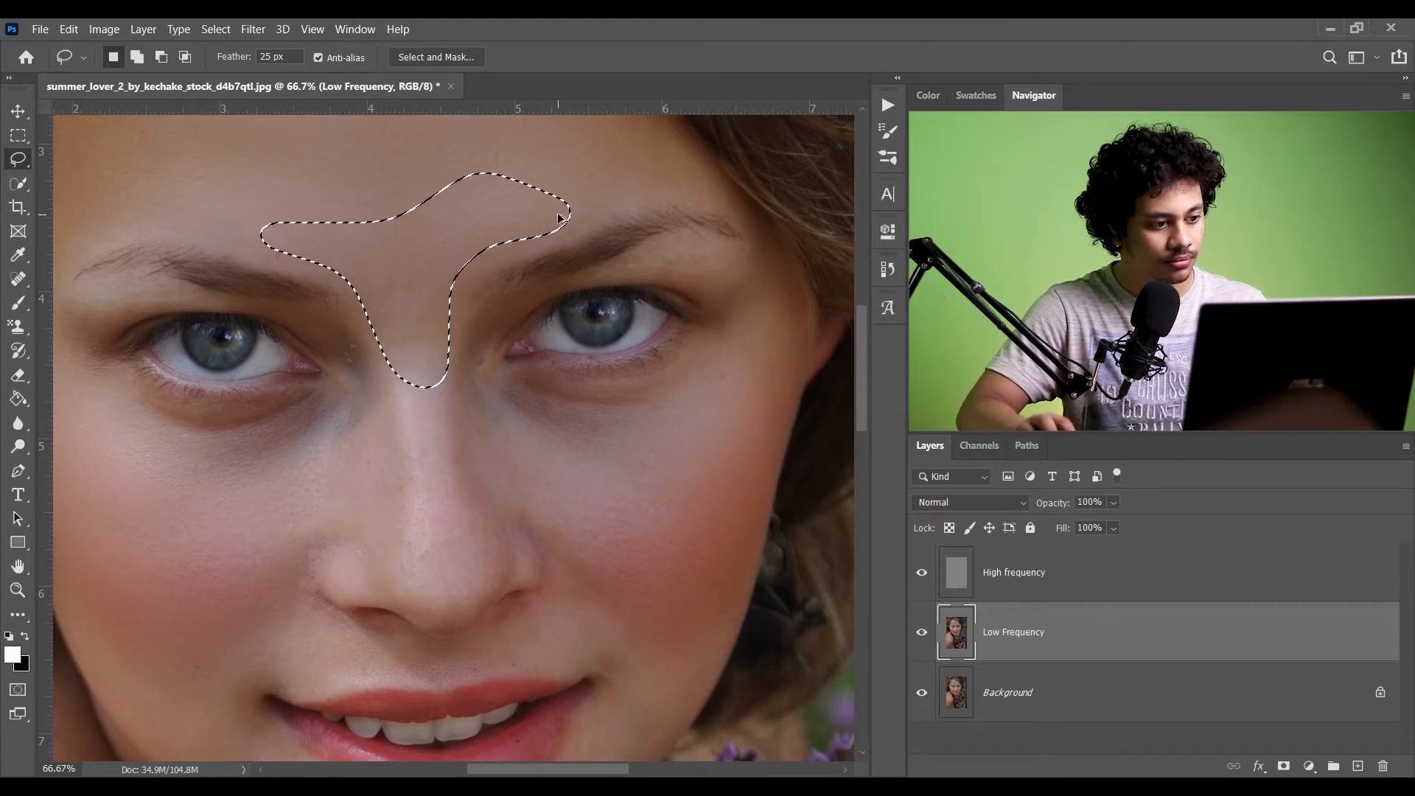
{"action": "key", "text": "ctrl+d"}
- Lasso the inner corner of the viewer's left eye and the under-eye skin beside the nose, blurring and deselecting each
{"action": "scroll", "coordinate": [492, 341], "scroll_direction": "down", "scroll_amount": 2}
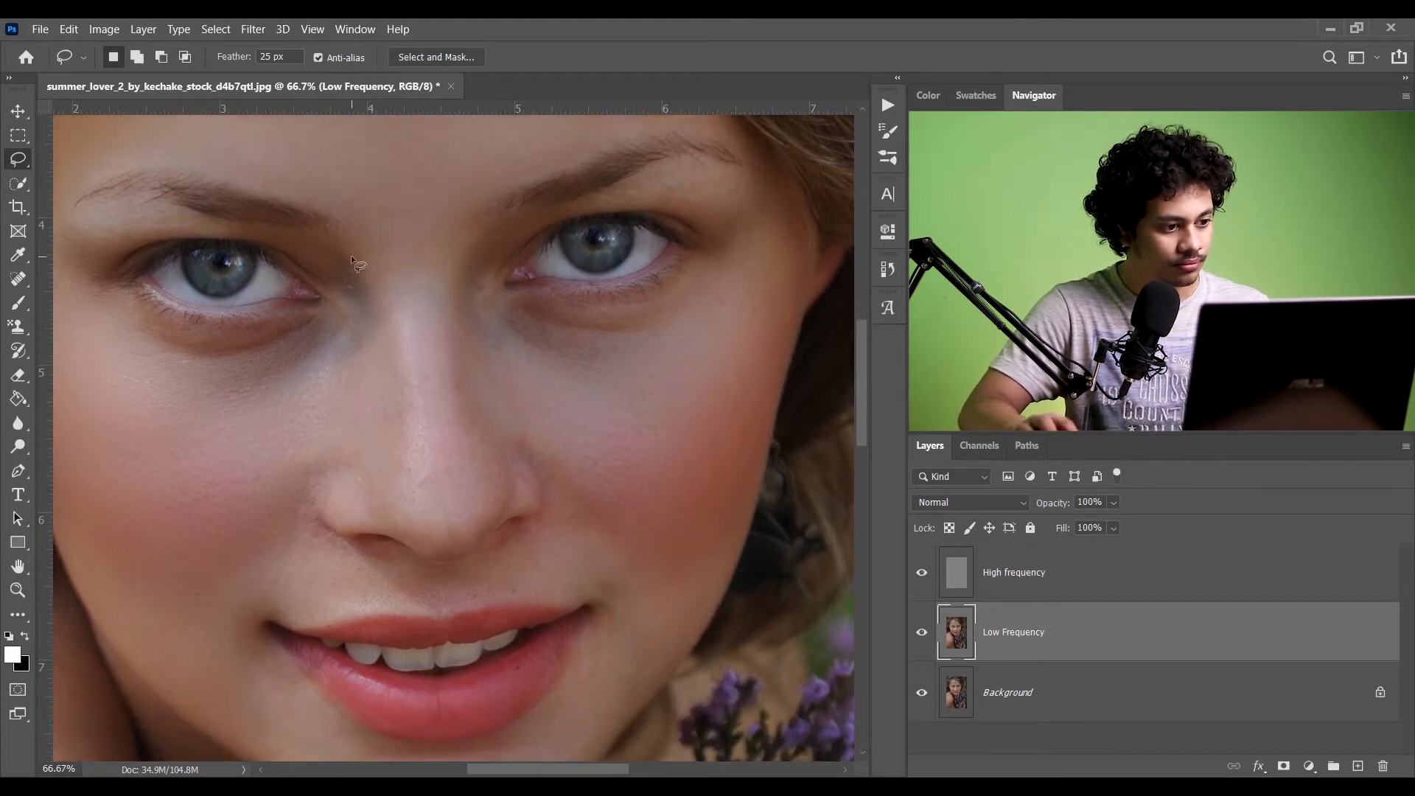
{"action": "left_click_drag", "start_coordinate": [351, 310], "coordinate": [348, 267]}
{"action": "key", "text": "ctrl+alt+f"}
{"action": "key", "text": "ctrl+d"}
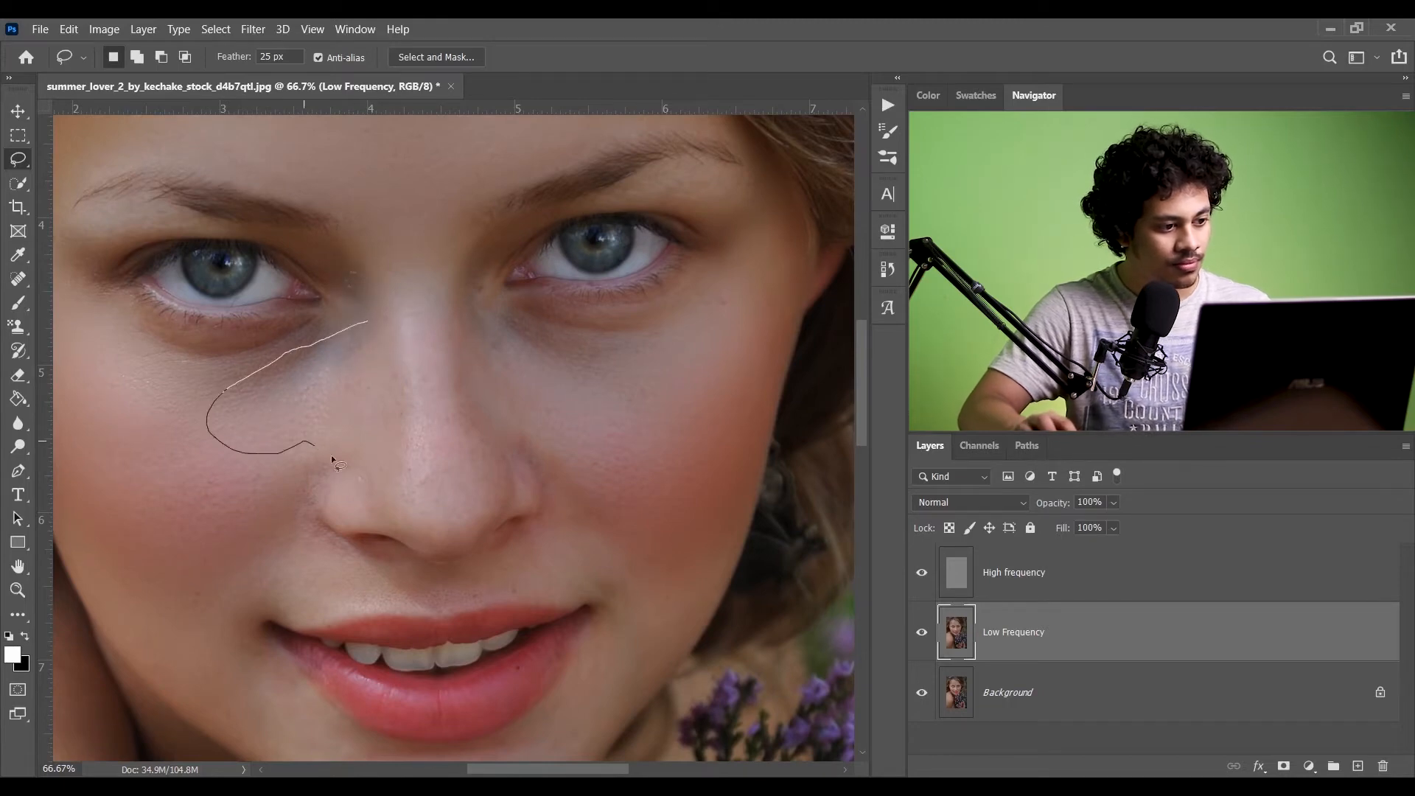
{"action": "left_click_drag", "start_coordinate": [395, 365], "coordinate": [408, 361]}
{"action": "key", "text": "ctrl+alt+f"}
{"action": "key", "text": "ctrl+d"}
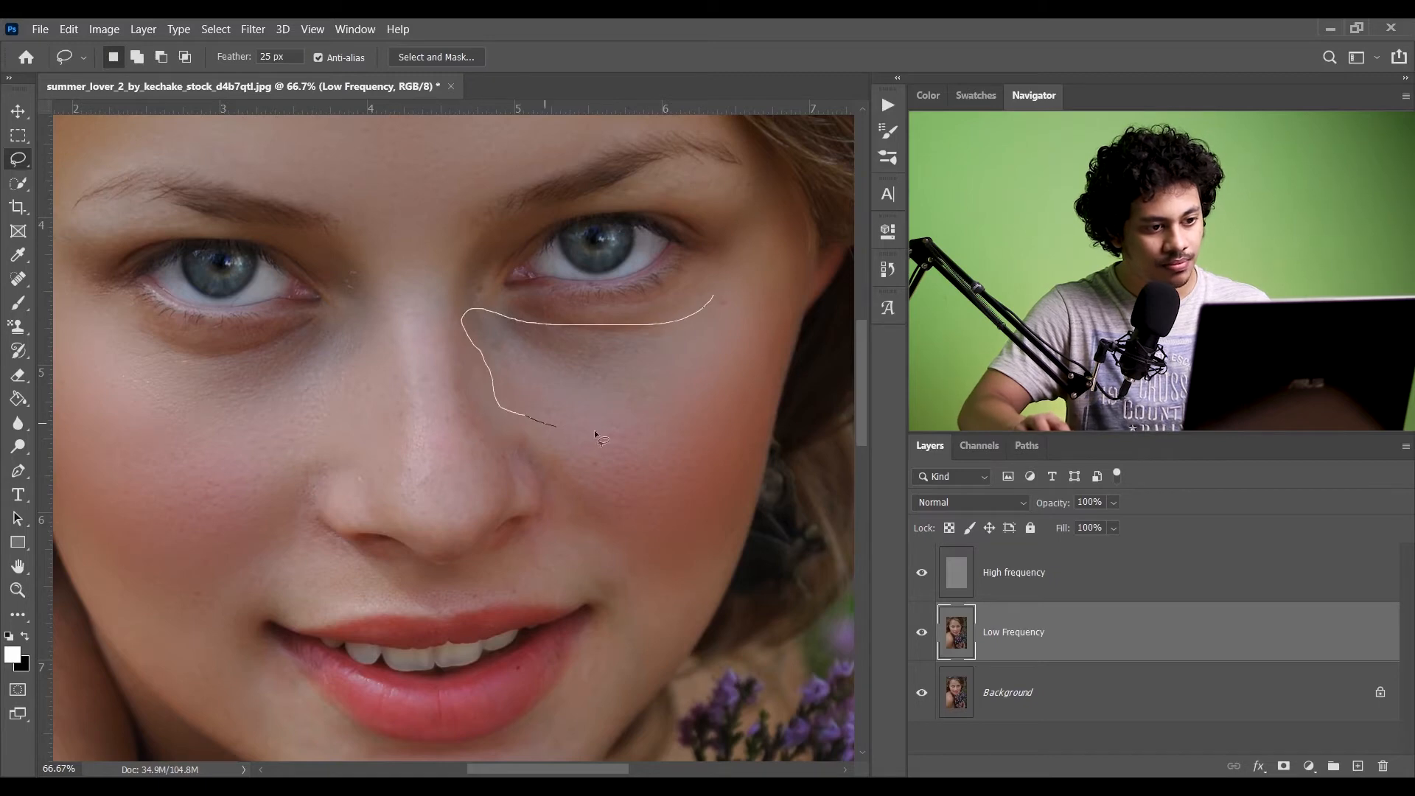
- Lasso the skin under the viewer's right eye and the temple beside it, reapplying the last blur to each and deselecting
{"action": "left_click_drag", "start_coordinate": [734, 294], "coordinate": [729, 304]}
{"action": "key", "text": "ctrl+alt+f"}
{"action": "key", "text": "ctrl+d"}
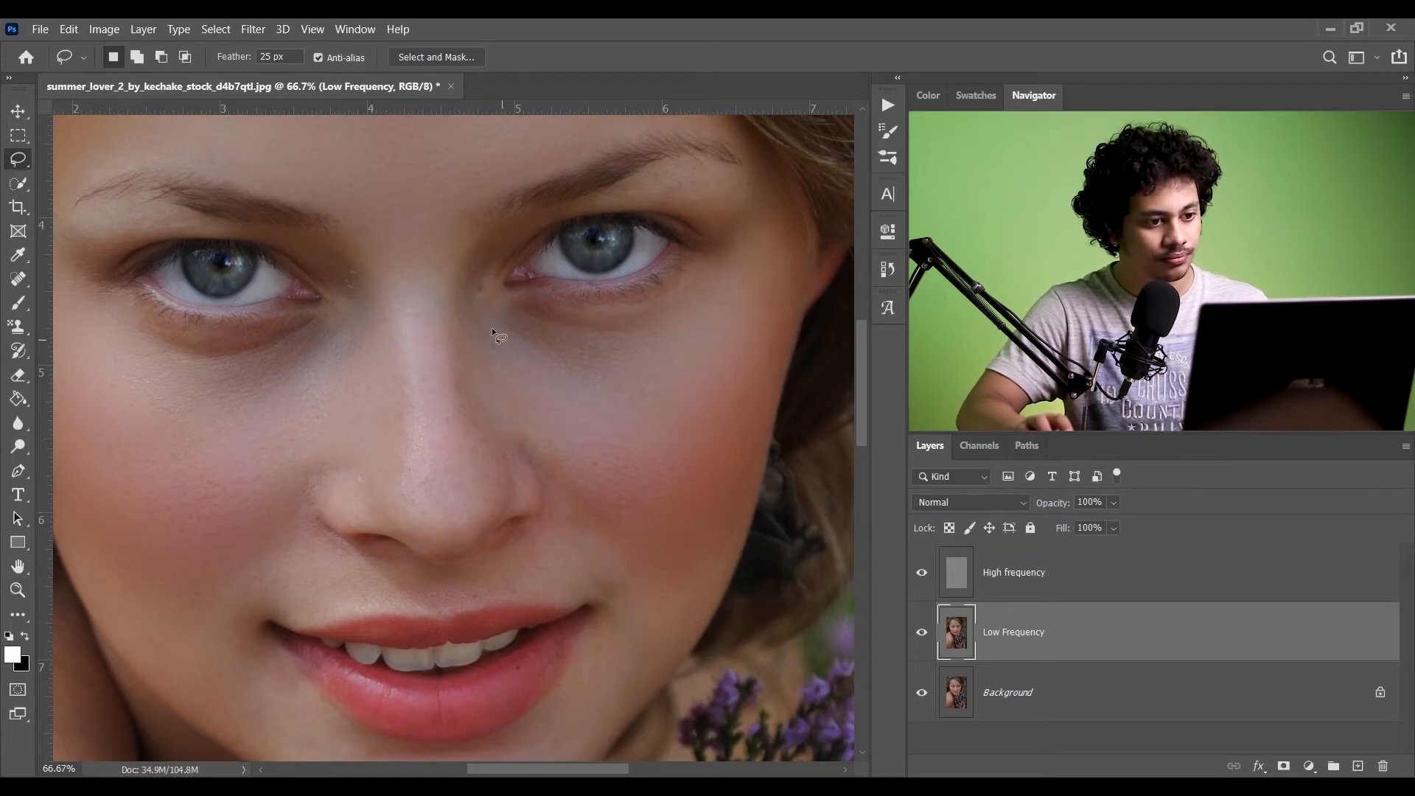
{"action": "scroll", "coordinate": [726, 306], "scroll_direction": "up", "scroll_amount": 1}
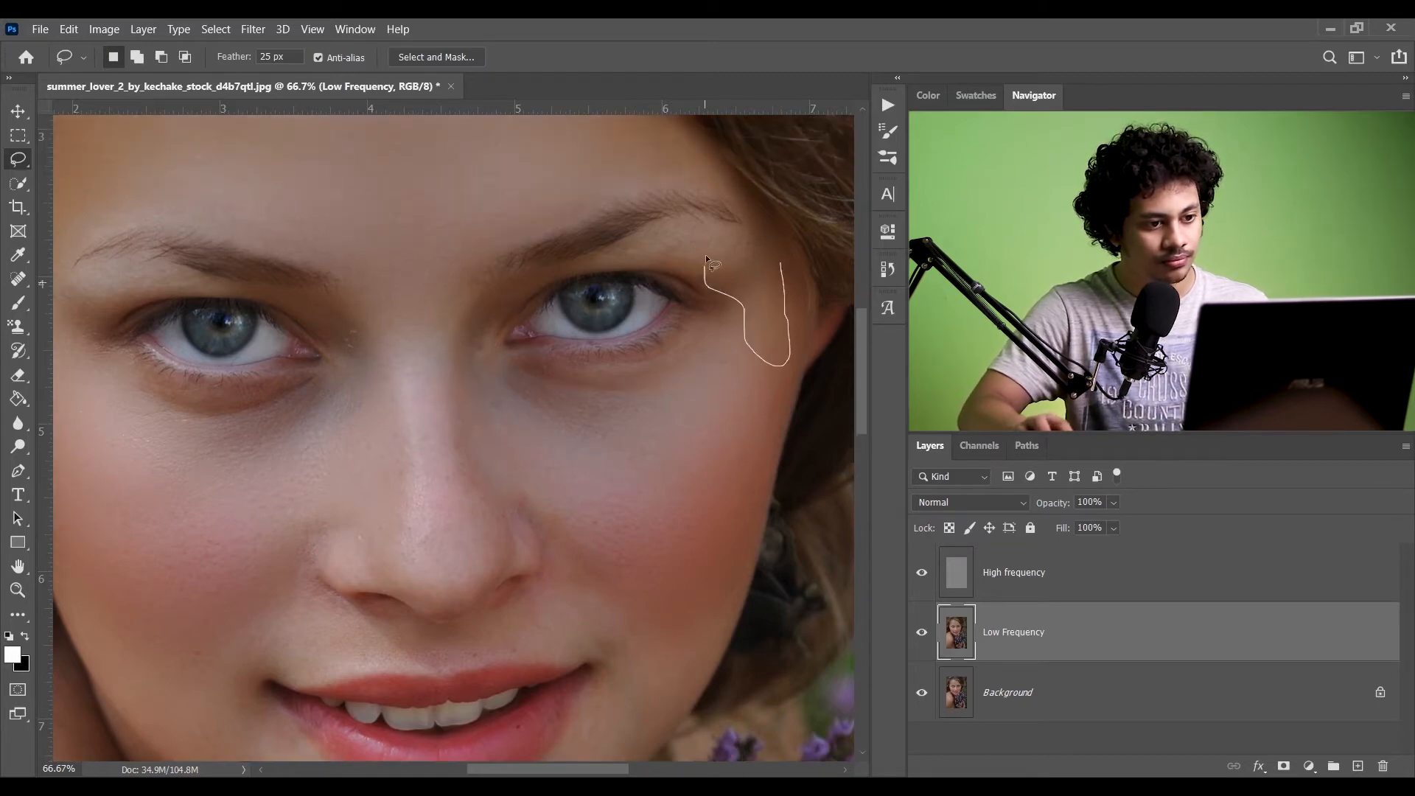
{"action": "left_click_drag", "start_coordinate": [705, 262], "coordinate": [780, 267]}
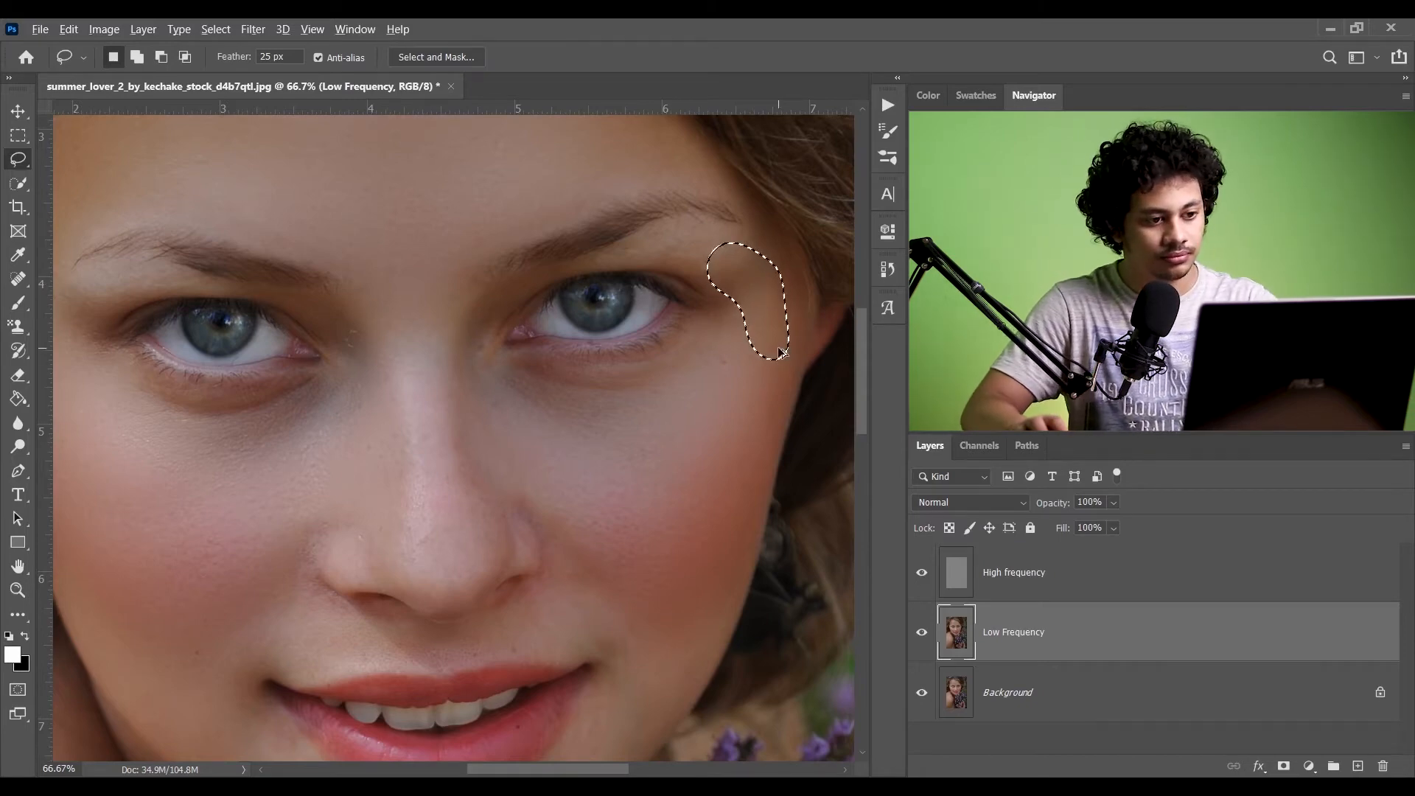
{"action": "key", "text": "ctrl+d"}
- Lasso the chin area around the lower lip, reapply the last Gaussian Blur and clear the selection
{"action": "scroll", "coordinate": [641, 407], "scroll_direction": "down", "scroll_amount": 3}
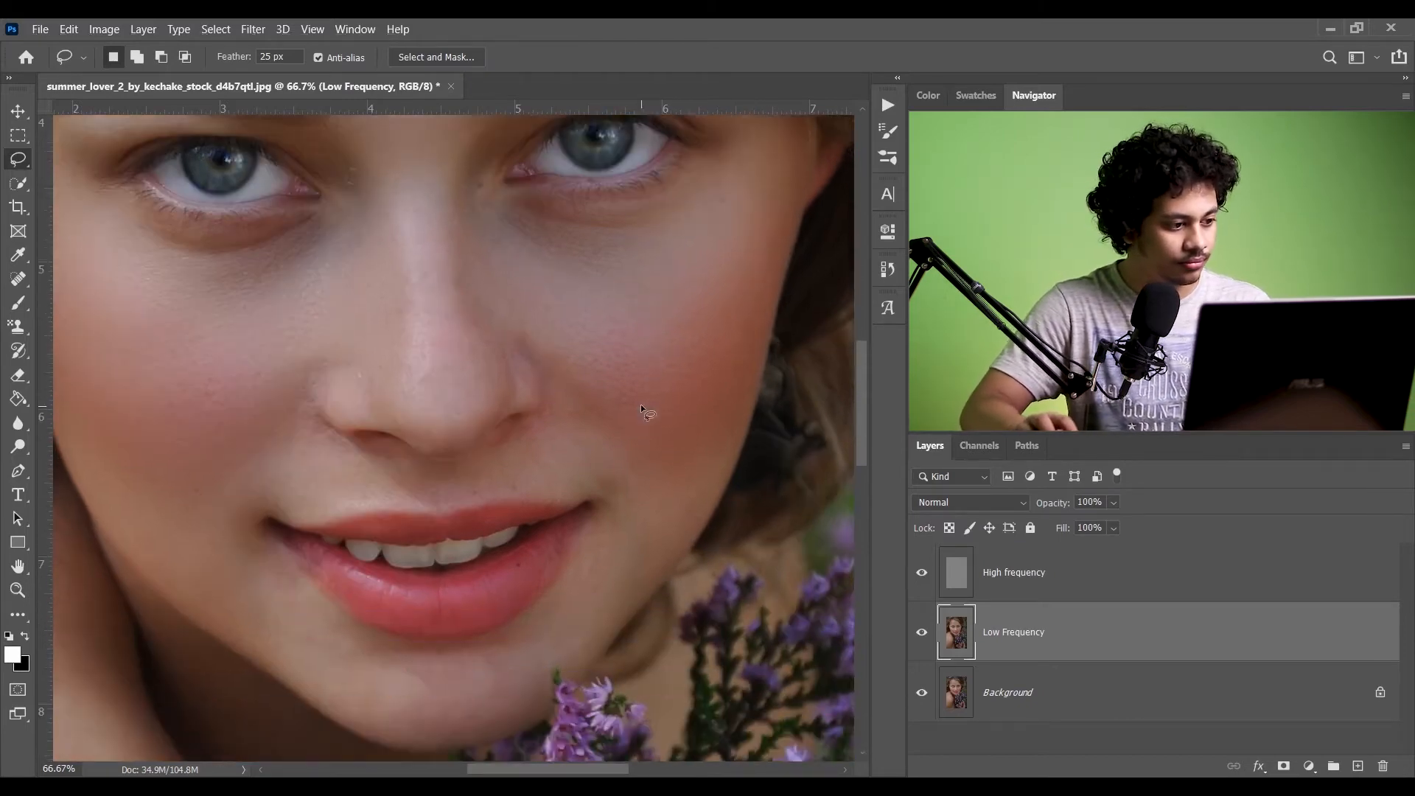
{"action": "scroll", "coordinate": [640, 404], "scroll_direction": "down", "scroll_amount": 2}
{"action": "mouse_move", "coordinate": [373, 558]}
{"action": "left_mouse_down"}
{"action": "mouse_move", "coordinate": [466, 567]}
{"action": "mouse_move", "coordinate": [533, 548]}
{"action": "mouse_move", "coordinate": [573, 492]}
{"action": "mouse_move", "coordinate": [644, 452]}
{"action": "mouse_move", "coordinate": [600, 552]}
{"action": "mouse_move", "coordinate": [449, 636]}
{"action": "mouse_move", "coordinate": [383, 634]}
{"action": "mouse_move", "coordinate": [285, 571]}
{"action": "mouse_move", "coordinate": [227, 513]}
{"action": "mouse_move", "coordinate": [261, 470]}
{"action": "left_mouse_up"}
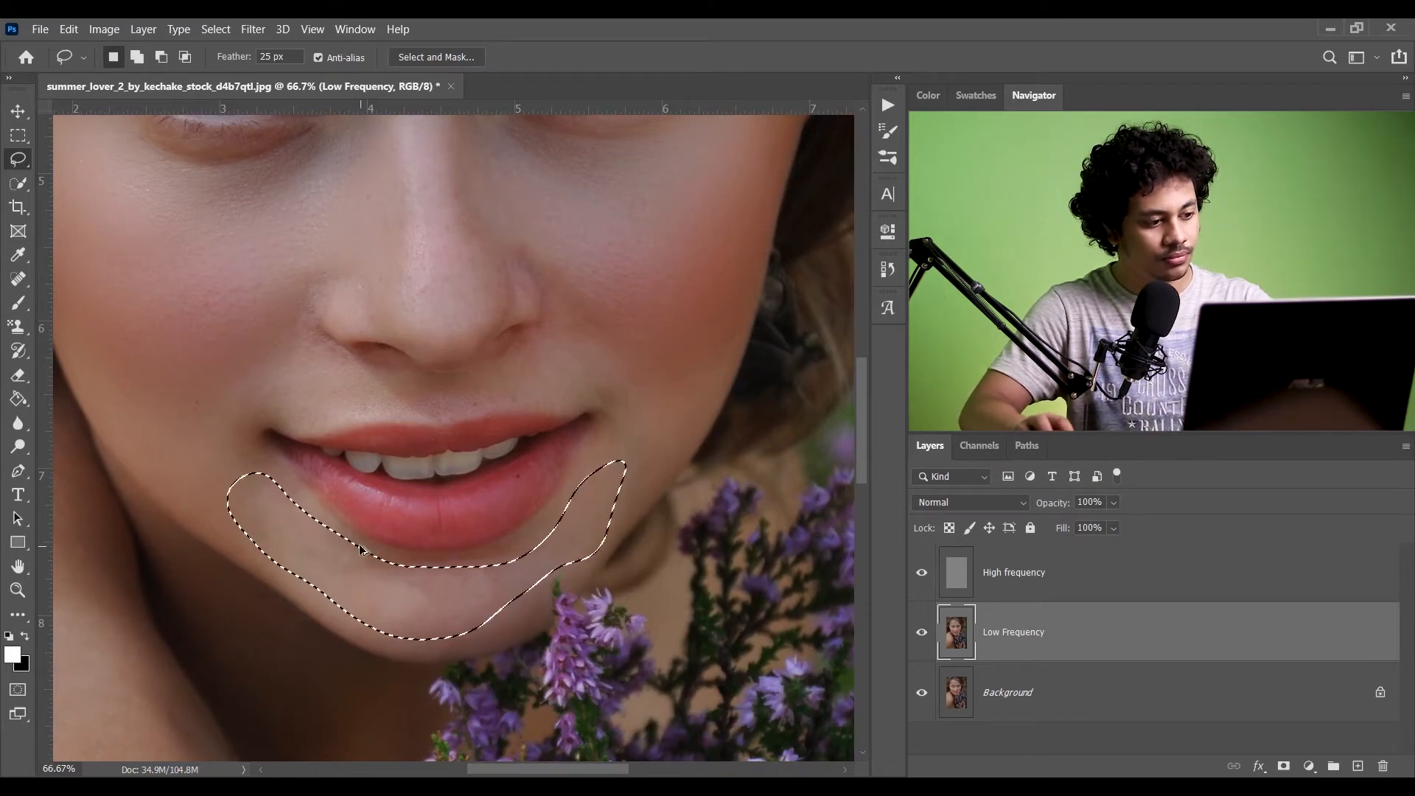
{"action": "key", "text": "ctrl+alt+f"}
{"action": "key", "text": "ctrl+d"}
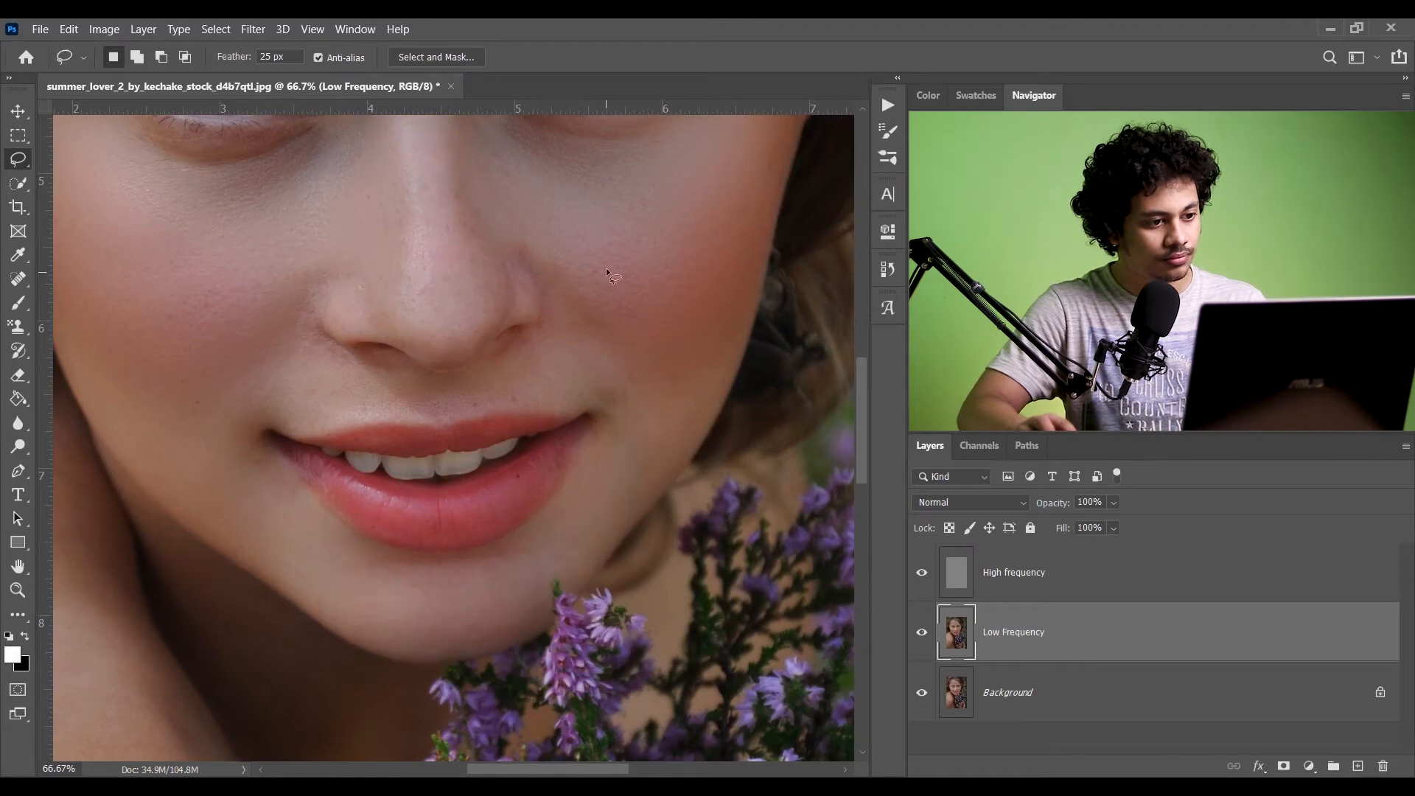
- Lasso the cheek beside the nose and the skin above the viewer's right mouth corner, blurring and deselecting each
{"action": "mouse_move", "coordinate": [558, 301]}
{"action": "left_mouse_down"}
{"action": "mouse_move", "coordinate": [682, 294]}
{"action": "mouse_move", "coordinate": [516, 237]}
{"action": "left_mouse_up"}
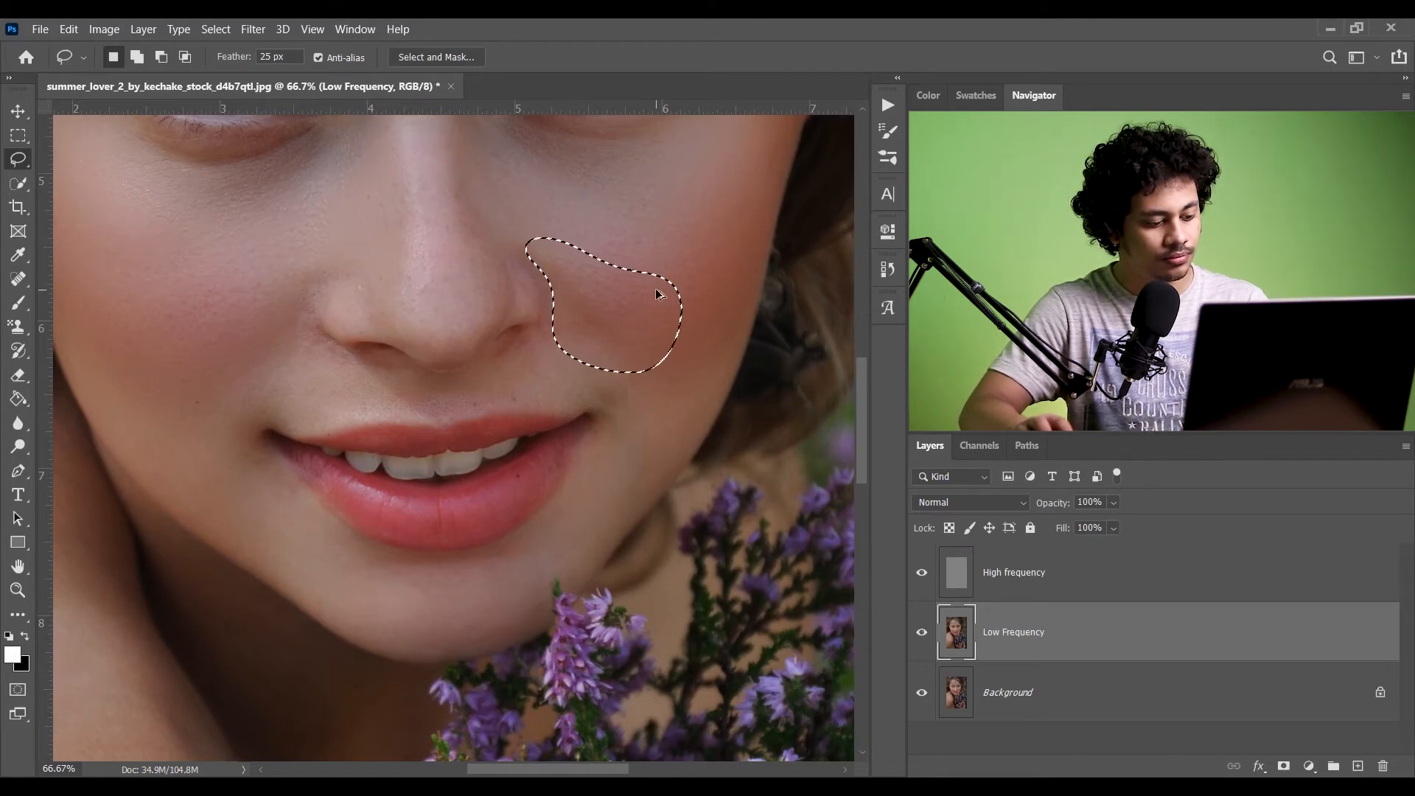
{"action": "key", "text": "ctrl+alt+f"}
{"action": "key", "text": "ctrl+d"}
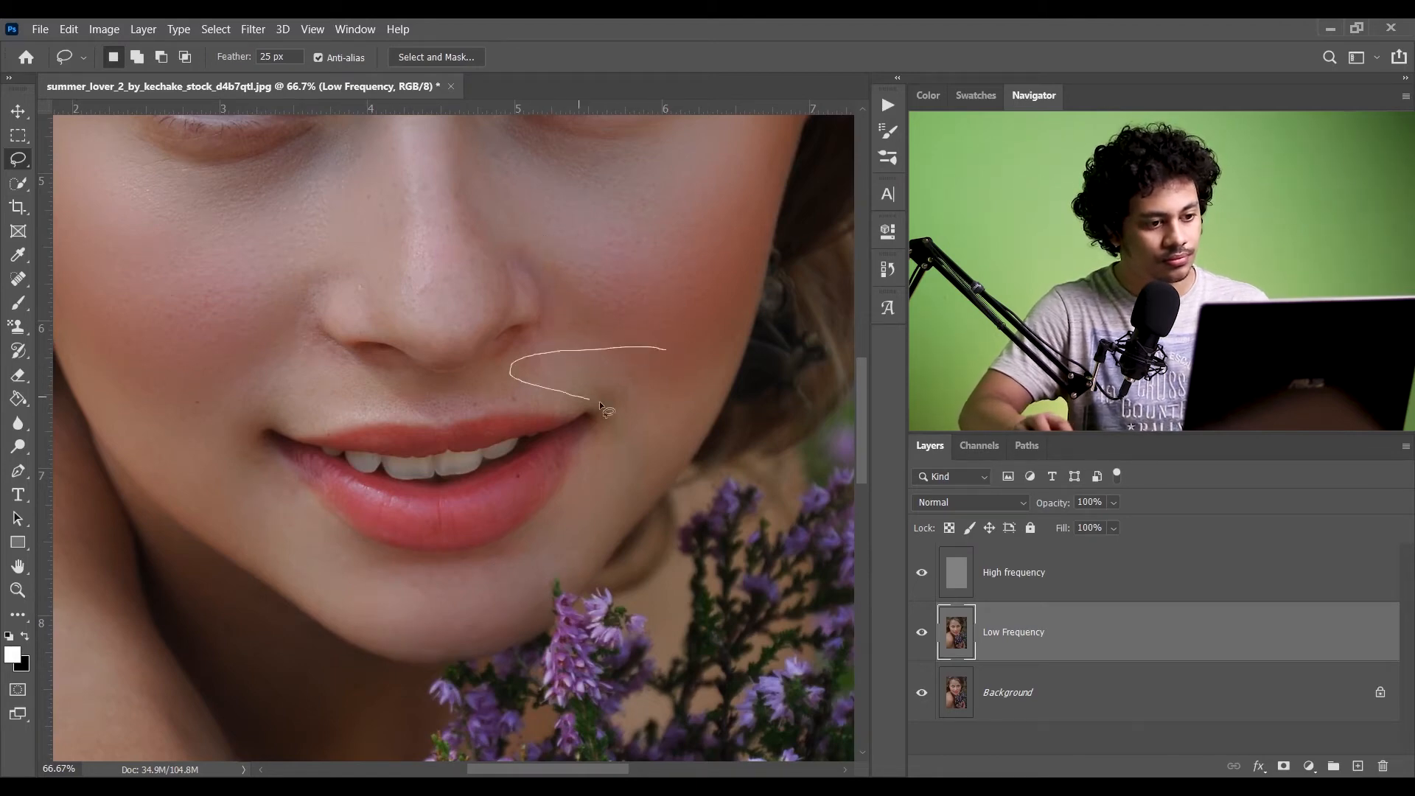
{"action": "mouse_move", "coordinate": [599, 401]}
{"action": "left_mouse_down"}
{"action": "mouse_move", "coordinate": [646, 416]}
{"action": "mouse_move", "coordinate": [672, 369]}
{"action": "left_mouse_up"}
{"action": "key", "text": "ctrl+alt+f"}
{"action": "key", "text": "ctrl+d"}
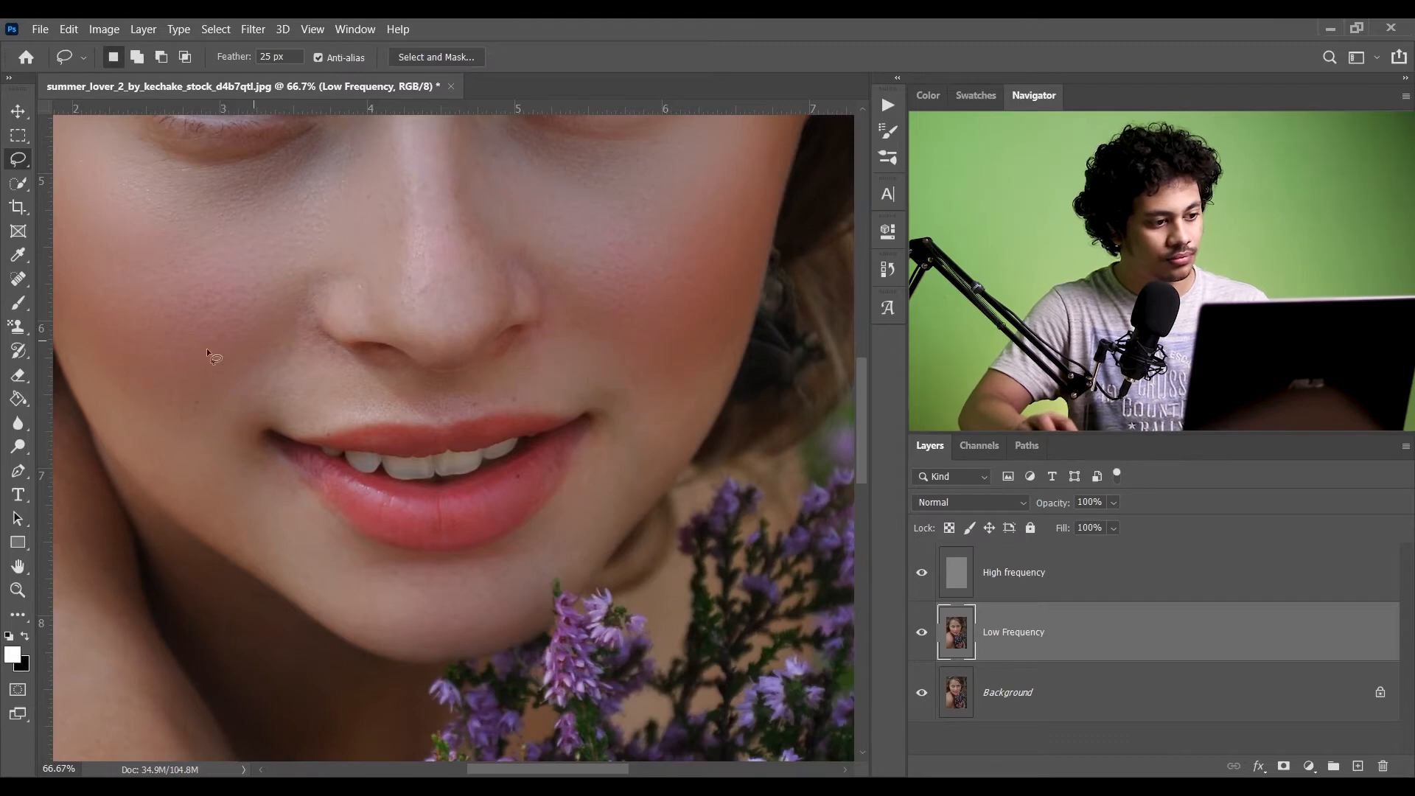
- Lasso the cheek near the viewer's left mouth corner and the skin beside the nose, blurring and deselecting each
{"action": "mouse_move", "coordinate": [273, 418]}
{"action": "left_mouse_down"}
{"action": "mouse_move", "coordinate": [194, 429]}
{"action": "mouse_move", "coordinate": [355, 390]}
{"action": "mouse_move", "coordinate": [323, 347]}
{"action": "mouse_move", "coordinate": [254, 337]}
{"action": "left_mouse_up"}
{"action": "key", "text": "ctrl+alt+f"}
{"action": "key", "text": "ctrl+d"}
{"action": "left_click_drag", "start_coordinate": [312, 236], "coordinate": [286, 225]}
{"action": "key", "text": "ctrl+alt+f"}
{"action": "key", "text": "ctrl+d"}
- Lasso the cheek beside the viewer's right nostril, reapply the last Gaussian Blur and clear the selection
{"action": "left_click_drag", "start_coordinate": [546, 309], "coordinate": [619, 298]}
{"action": "key", "text": "ctrl+alt+f"}
{"action": "key", "text": "ctrl+d"}
- Lasso the nose from the bridge to the tip, reapply the last Gaussian Blur and clear the selection
{"action": "scroll", "coordinate": [470, 280], "scroll_direction": "up", "scroll_amount": 2}
{"action": "left_click_drag", "start_coordinate": [449, 309], "coordinate": [470, 318]}
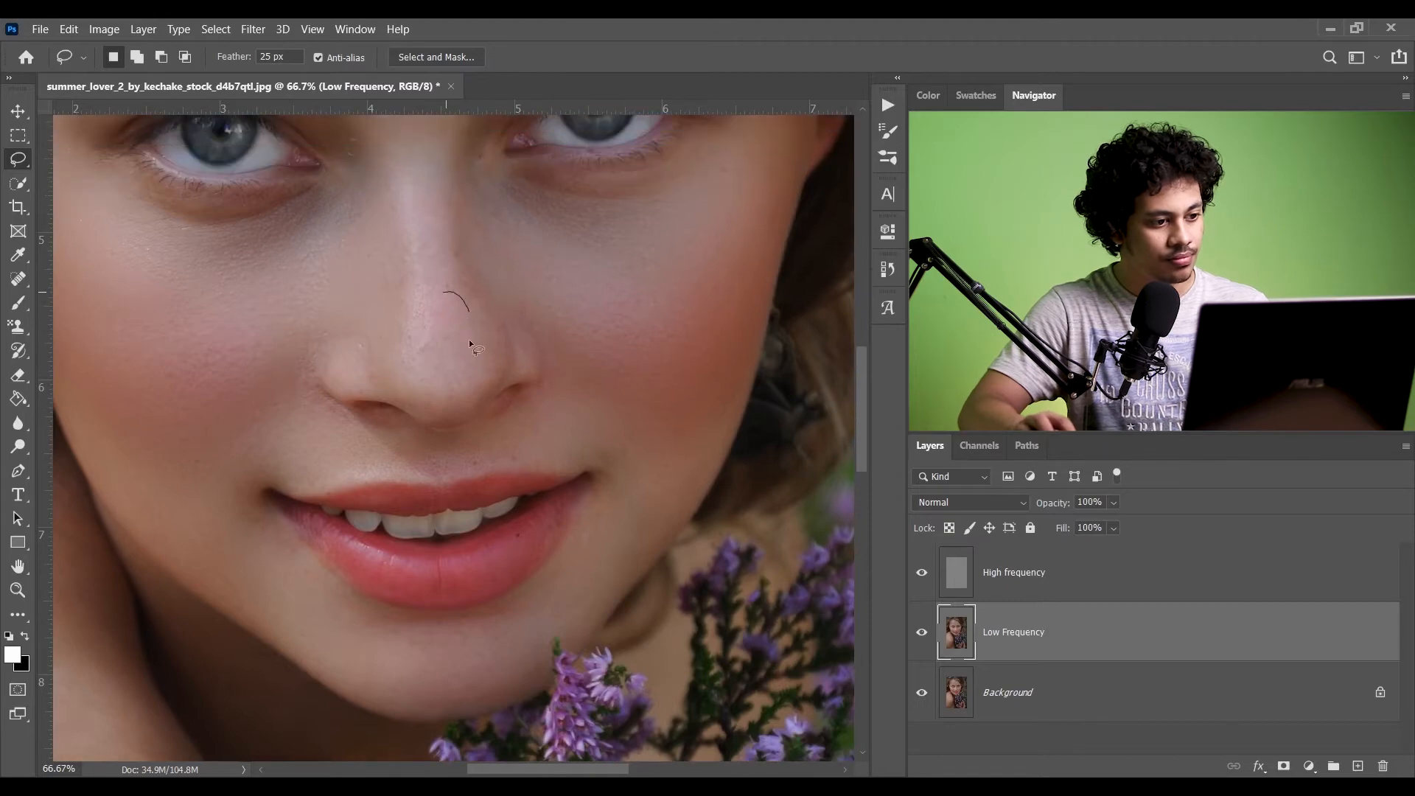
{"action": "mouse_move", "coordinate": [422, 212]}
{"action": "left_mouse_down"}
{"action": "mouse_move", "coordinate": [483, 330]}
{"action": "mouse_move", "coordinate": [474, 363]}
{"action": "left_mouse_up"}
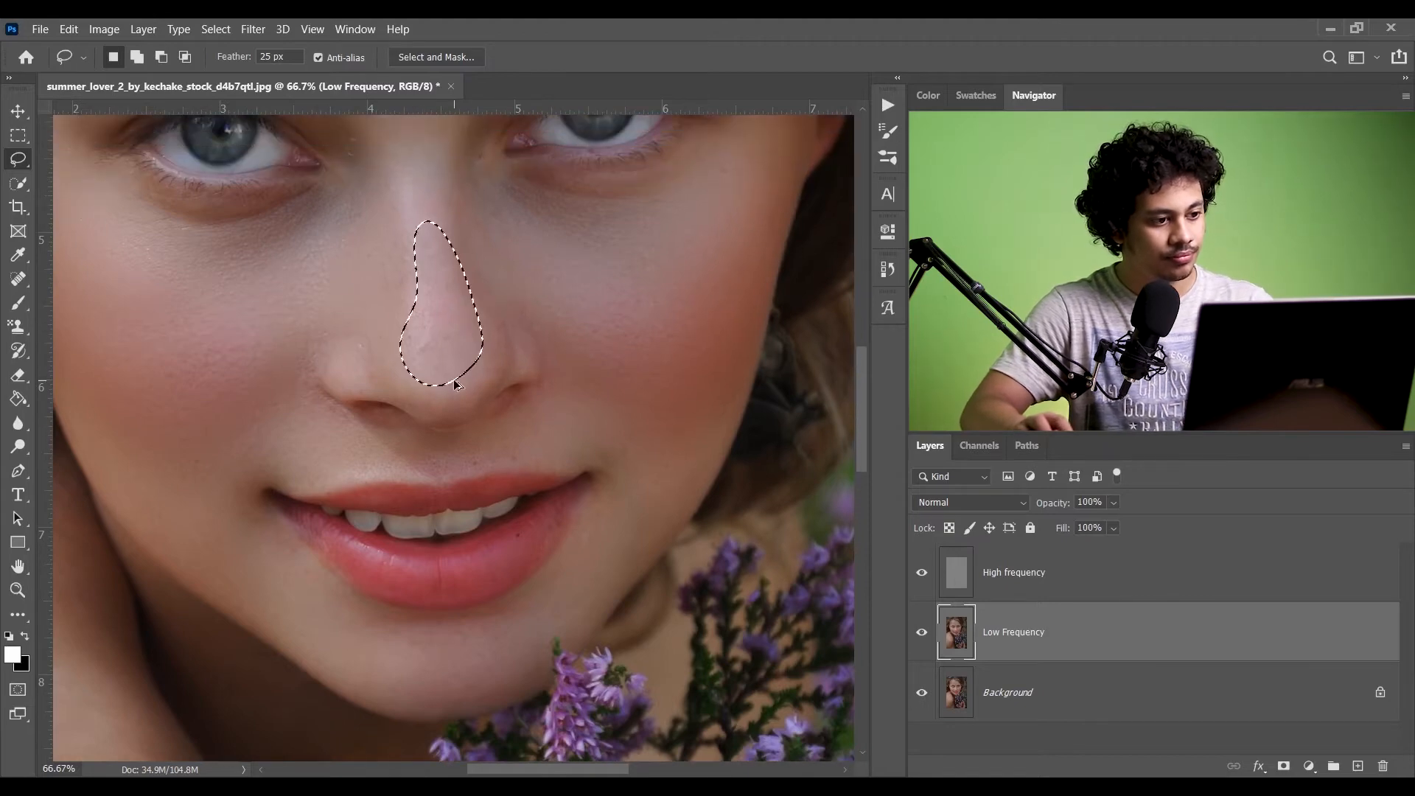
{"action": "scroll", "coordinate": [468, 379], "scroll_direction": "up", "scroll_amount": 2}
{"action": "key", "text": "ctrl+alt+f"}
{"action": "key", "text": "ctrl+d"}
- Compare the retouched face with the original by toggling between the Background layer alone and all layers
{"action": "scroll", "coordinate": [398, 352], "scroll_direction": "up", "scroll_amount": 2}
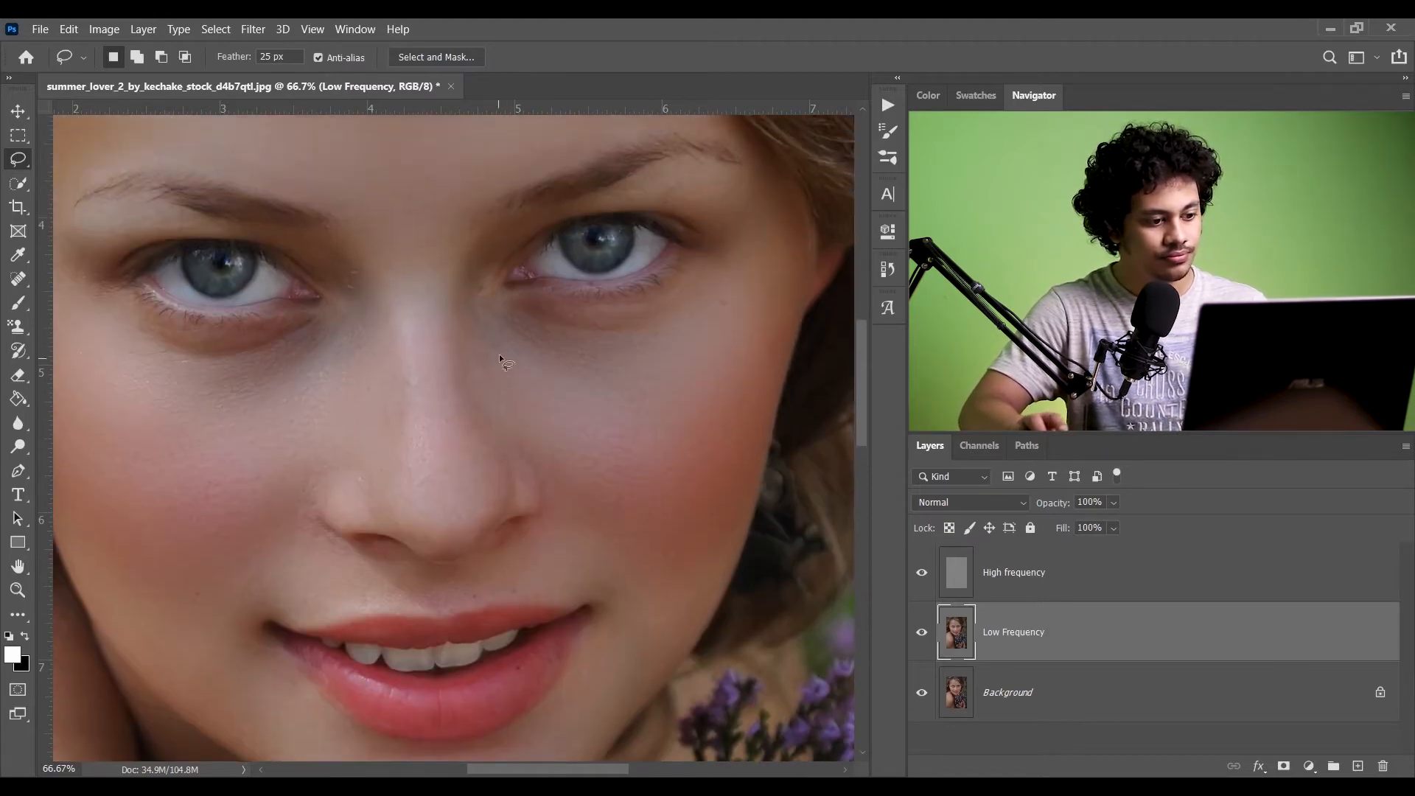
{"action": "scroll", "coordinate": [499, 378], "scroll_direction": "down", "scroll_amount": 6}
{"action": "scroll", "coordinate": [506, 360], "scroll_direction": "up", "scroll_amount": 4}
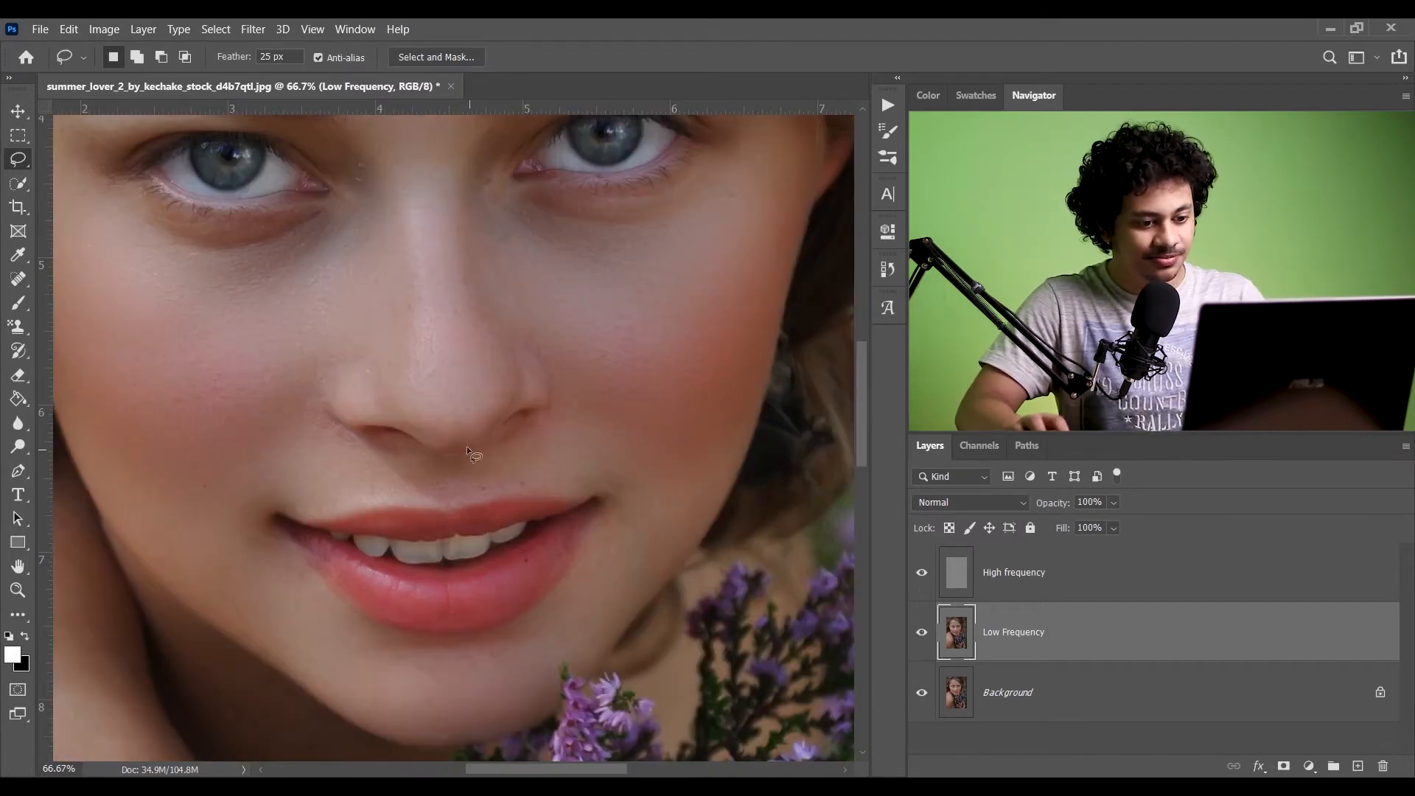
{"action": "left_click", "coordinate": [922, 694], "text": "alt"}
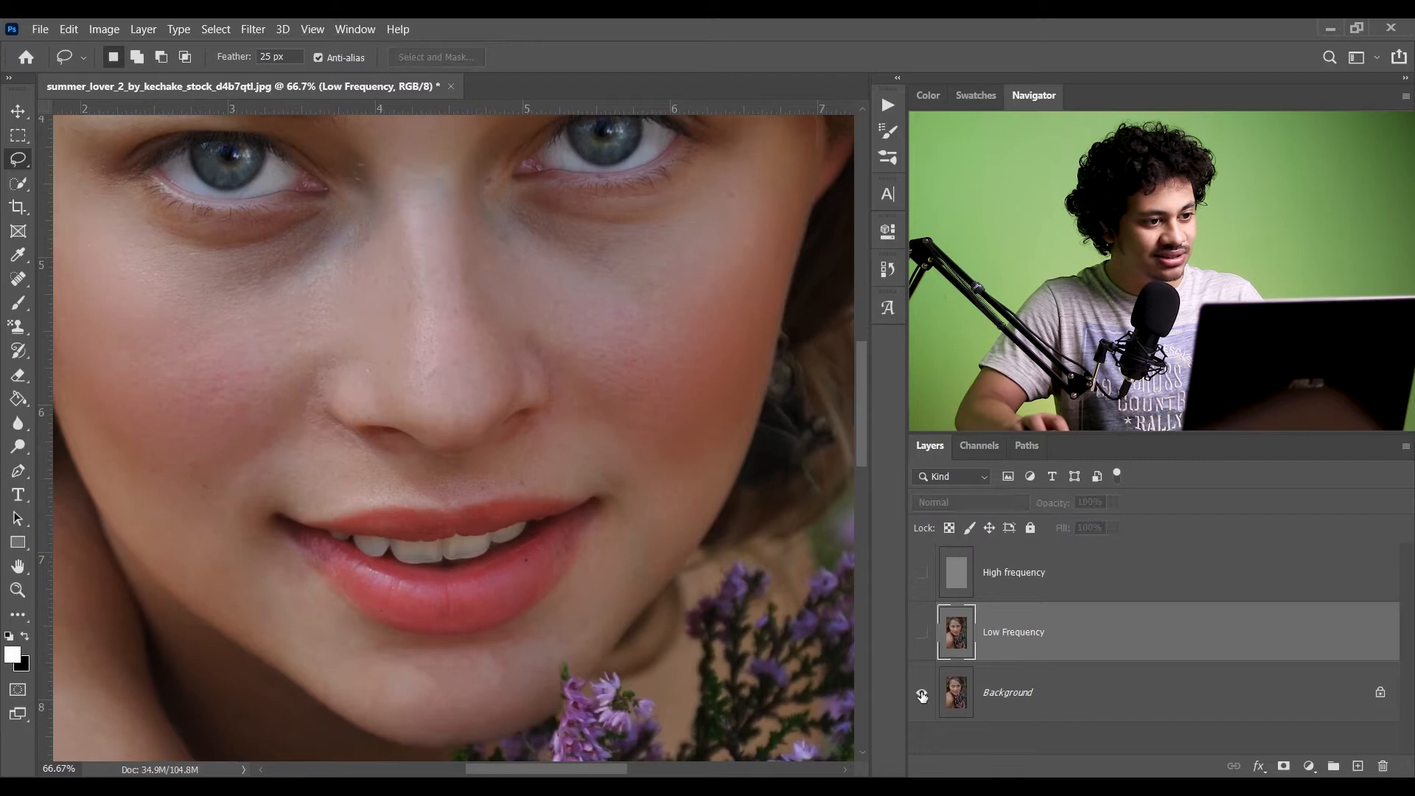
{"action": "left_click", "coordinate": [921, 695], "text": "alt"}
{"action": "key", "text": "ctrl+minus"}
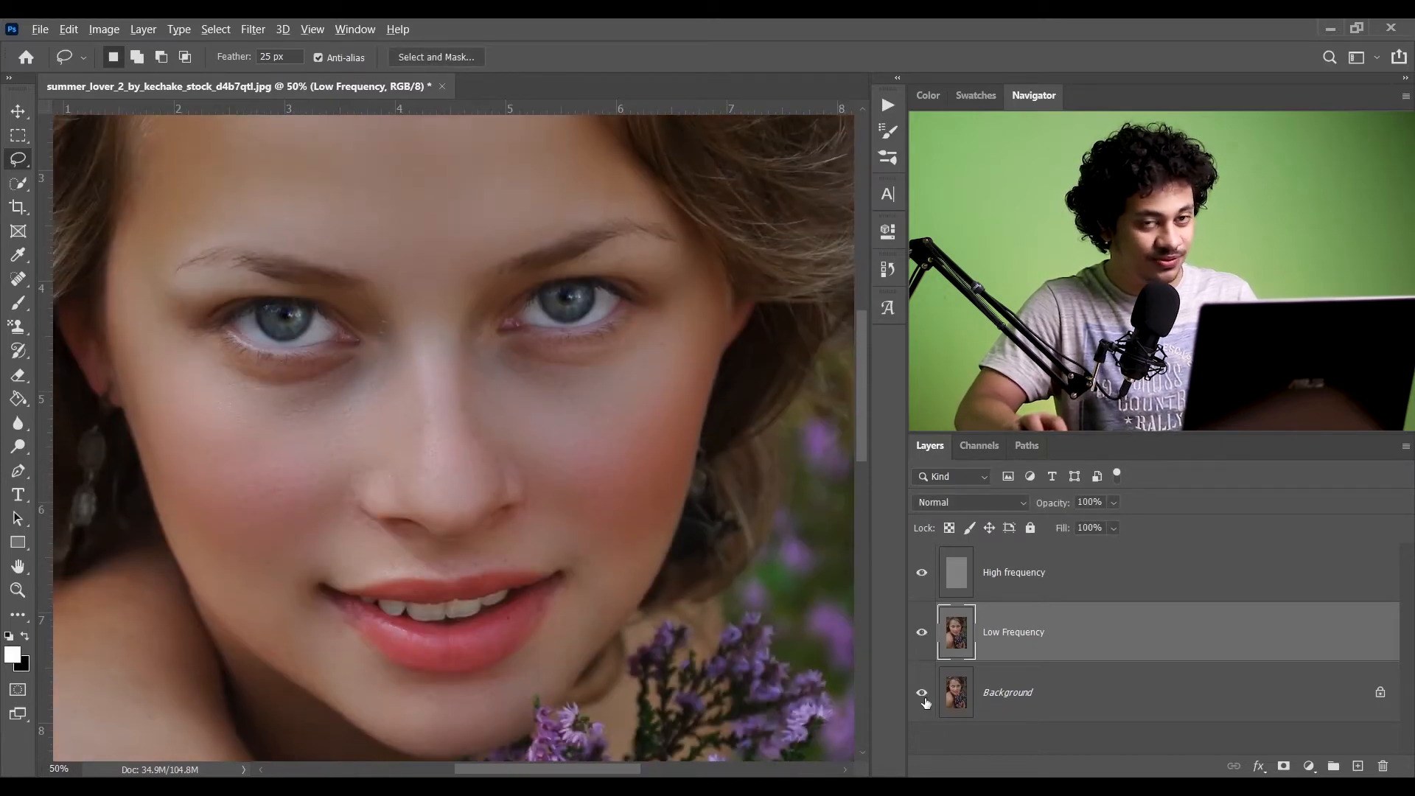
{"action": "left_click", "coordinate": [922, 694], "text": "alt"}
{"action": "left_click", "coordinate": [922, 694], "text": "alt"}
{"action": "left_click", "coordinate": [921, 694], "text": "alt"}
{"action": "left_click", "coordinate": [921, 694], "text": "alt"}
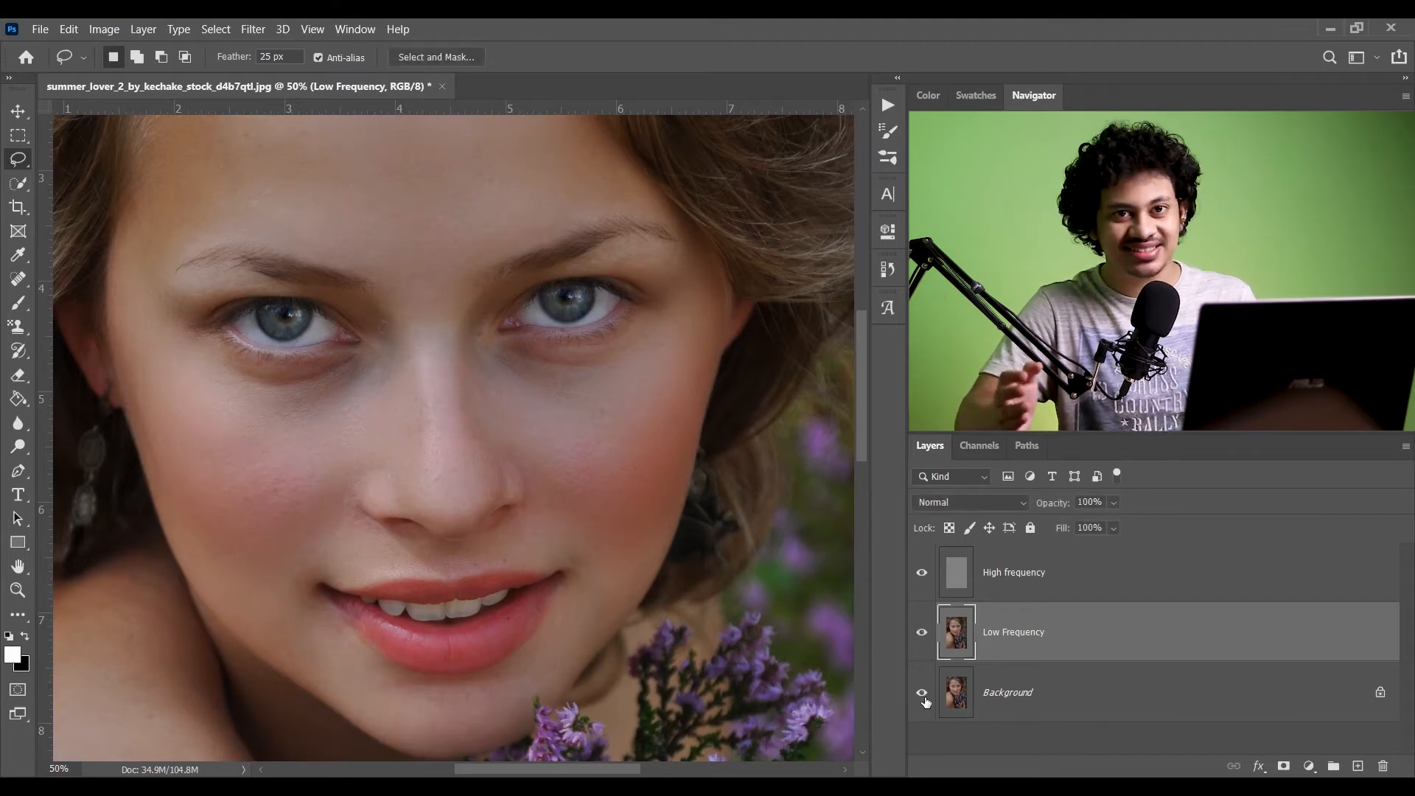
- Lasso the whole bare shoulder and upper arm down to the image edge, reapply the last Gaussian Blur and deselect
{"action": "left_click_drag", "start_coordinate": [335, 584], "coordinate": [521, 157]}
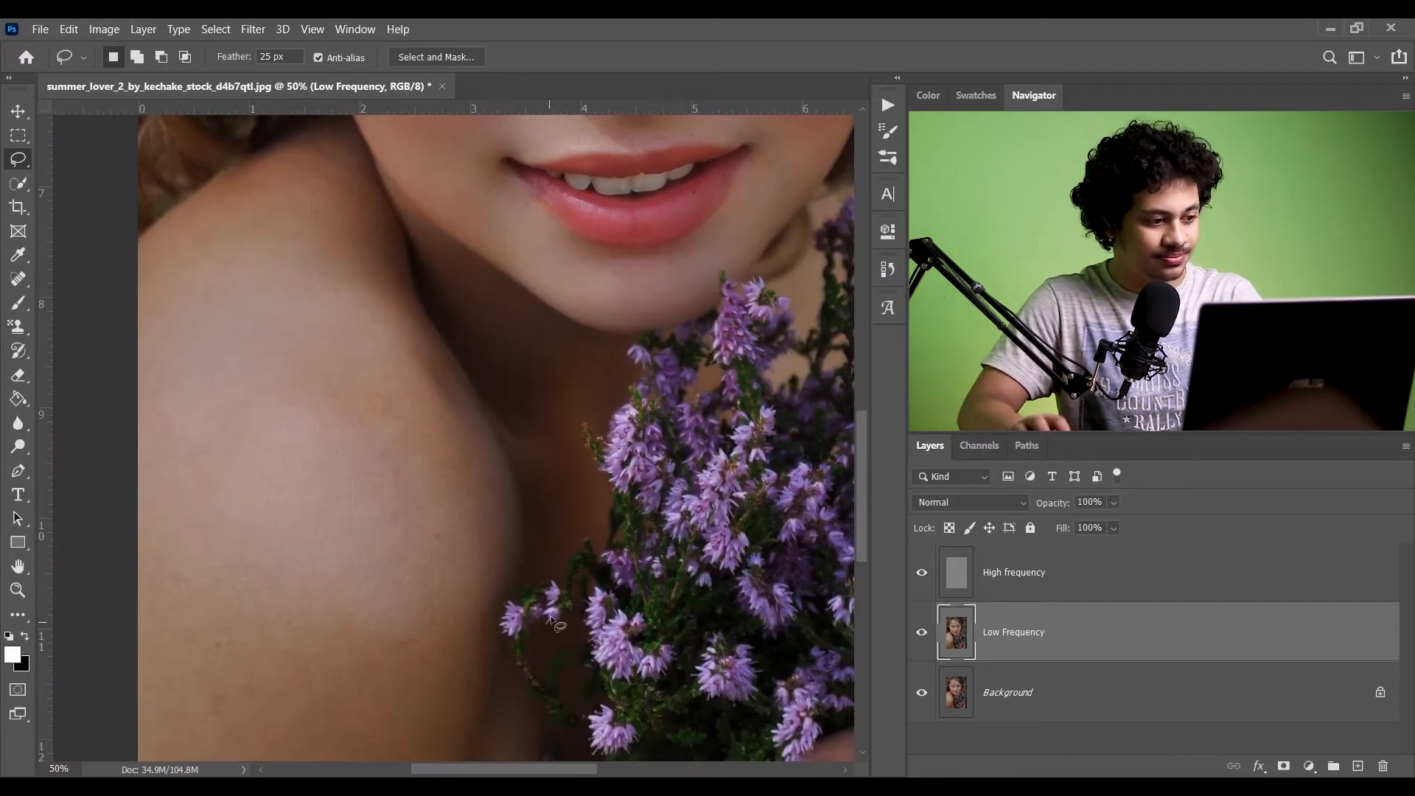
{"action": "key", "text": "ctrl+minus"}
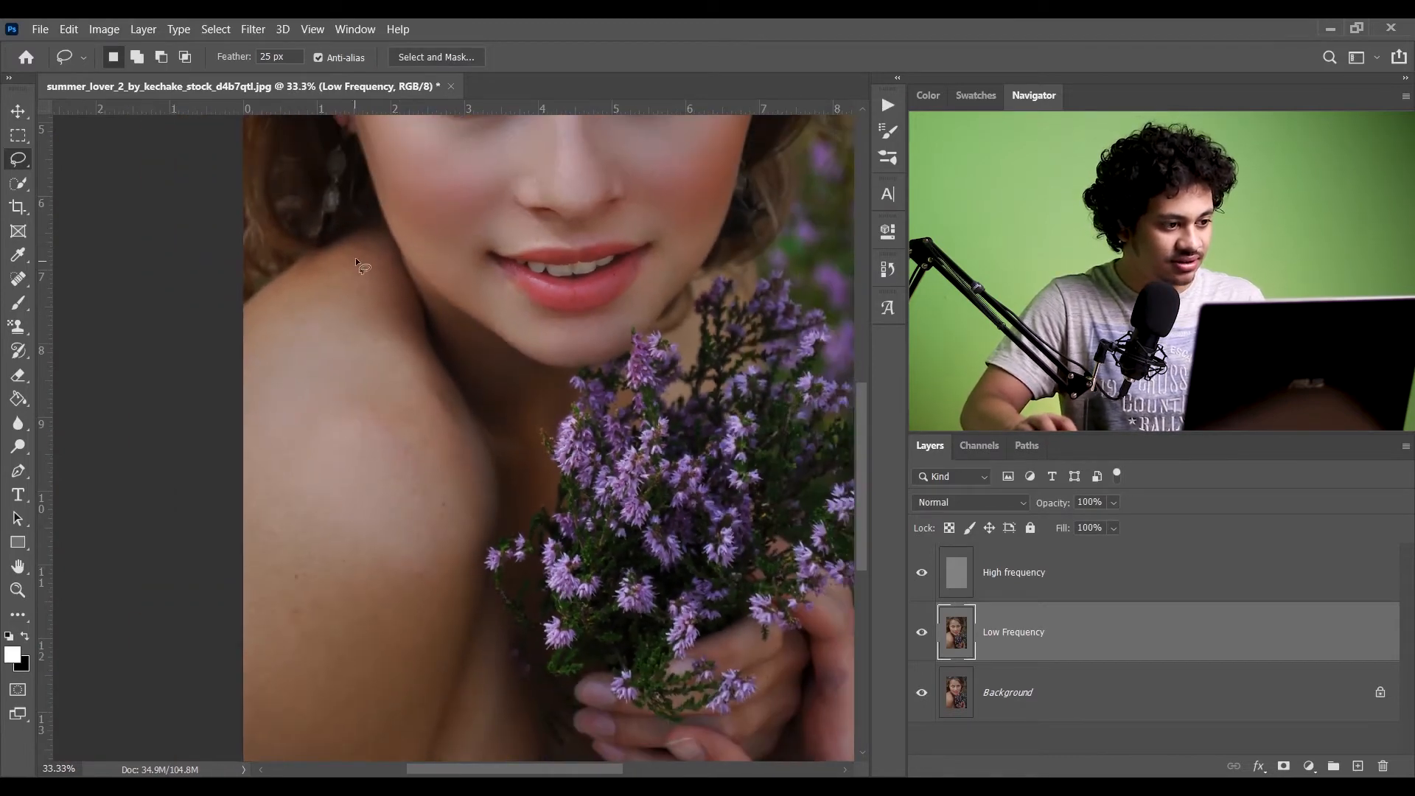
{"action": "left_click_drag", "start_coordinate": [268, 289], "coordinate": [266, 288]}
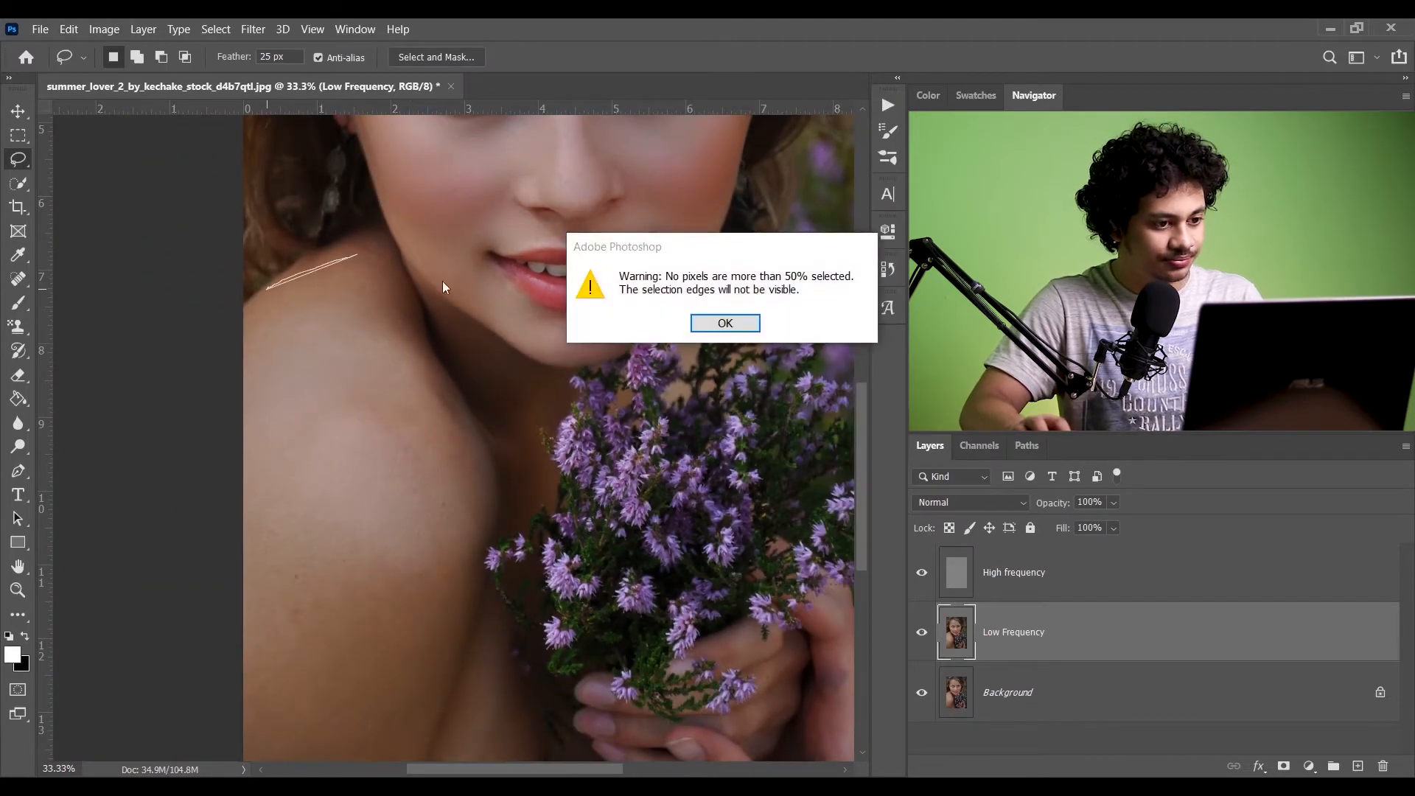
{"action": "left_click", "coordinate": [725, 323]}
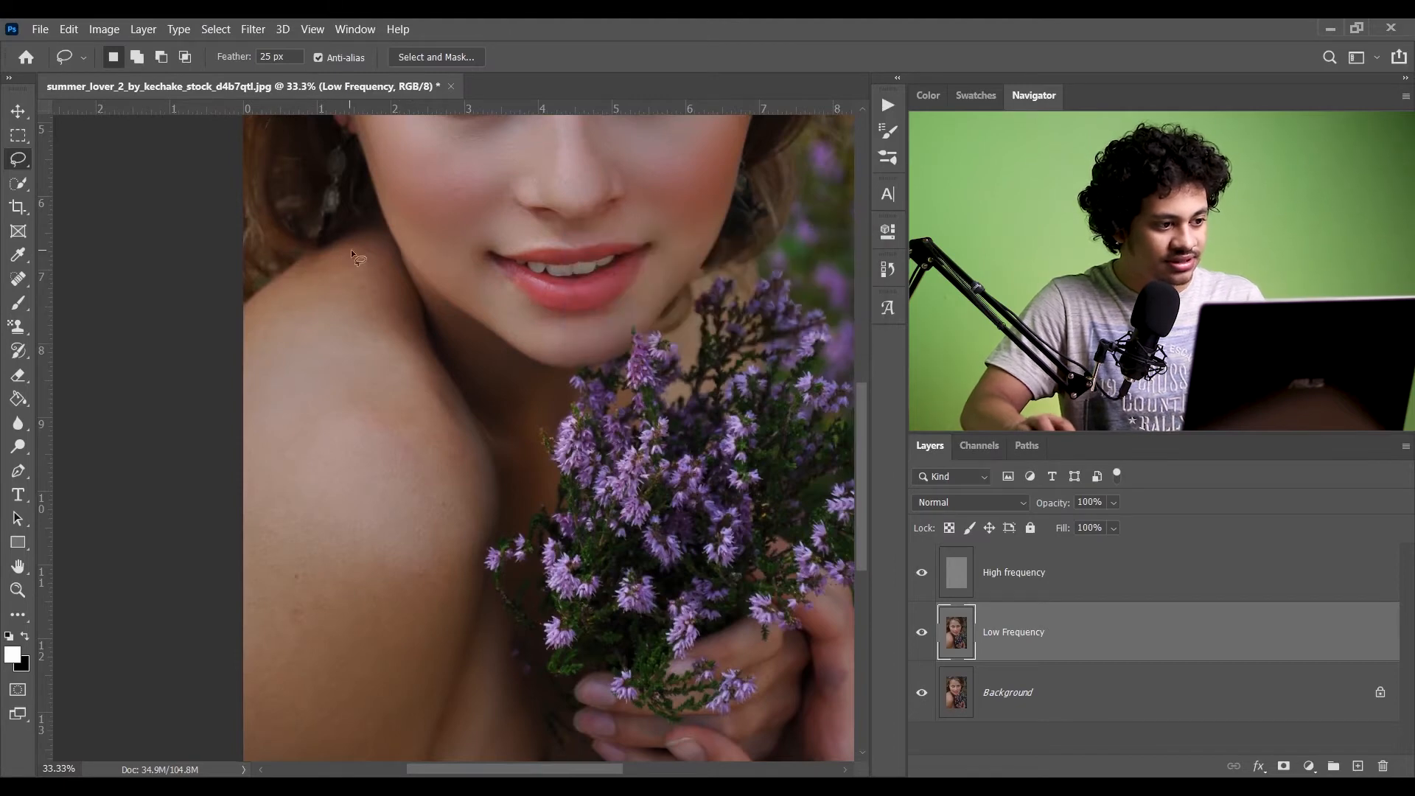
{"action": "left_click_drag", "start_coordinate": [228, 366], "coordinate": [199, 648]}
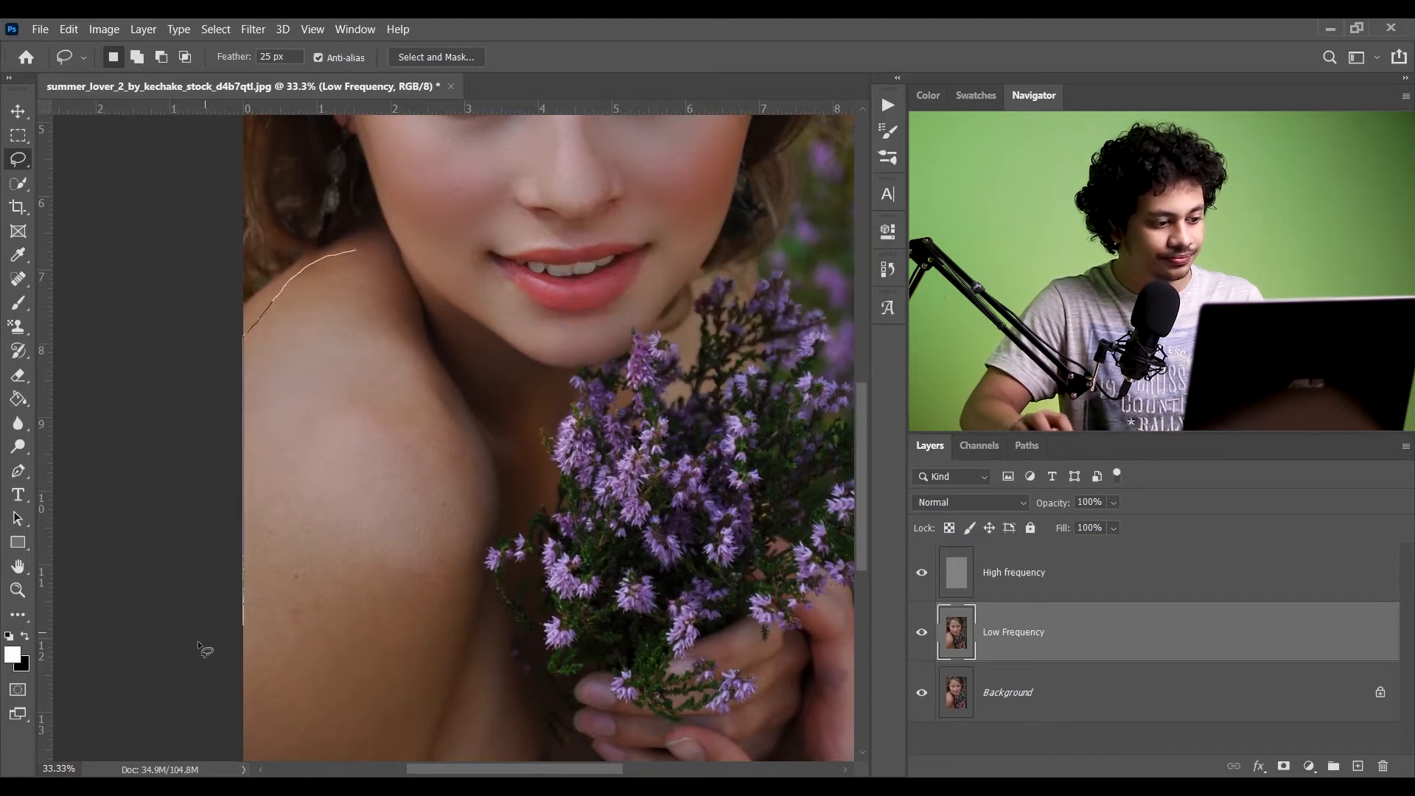
{"action": "mouse_move", "coordinate": [196, 722]}
{"action": "left_mouse_down"}
{"action": "mouse_move", "coordinate": [202, 770]}
{"action": "mouse_move", "coordinate": [232, 693]}
{"action": "mouse_move", "coordinate": [251, 474]}
{"action": "mouse_move", "coordinate": [218, 633]}
{"action": "mouse_move", "coordinate": [258, 648]}
{"action": "left_mouse_up"}
{"action": "key", "text": "space"}
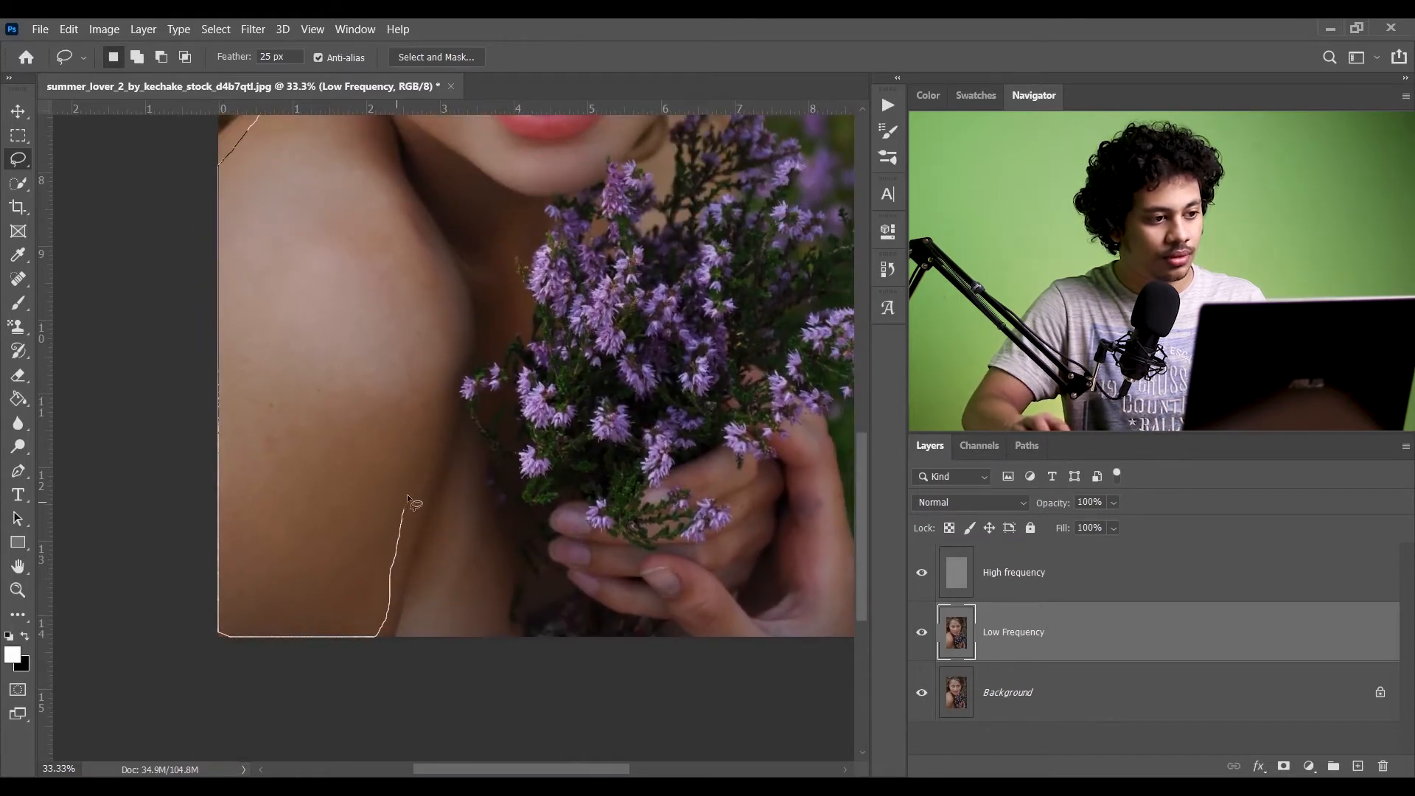
{"action": "mouse_move", "coordinate": [439, 278]}
{"action": "left_mouse_down"}
{"action": "mouse_move", "coordinate": [405, 228]}
{"action": "mouse_move", "coordinate": [423, 397]}
{"action": "mouse_move", "coordinate": [414, 377]}
{"action": "left_mouse_up"}
{"action": "key", "text": "space"}
{"action": "left_click_drag", "start_coordinate": [360, 253], "coordinate": [358, 252]}
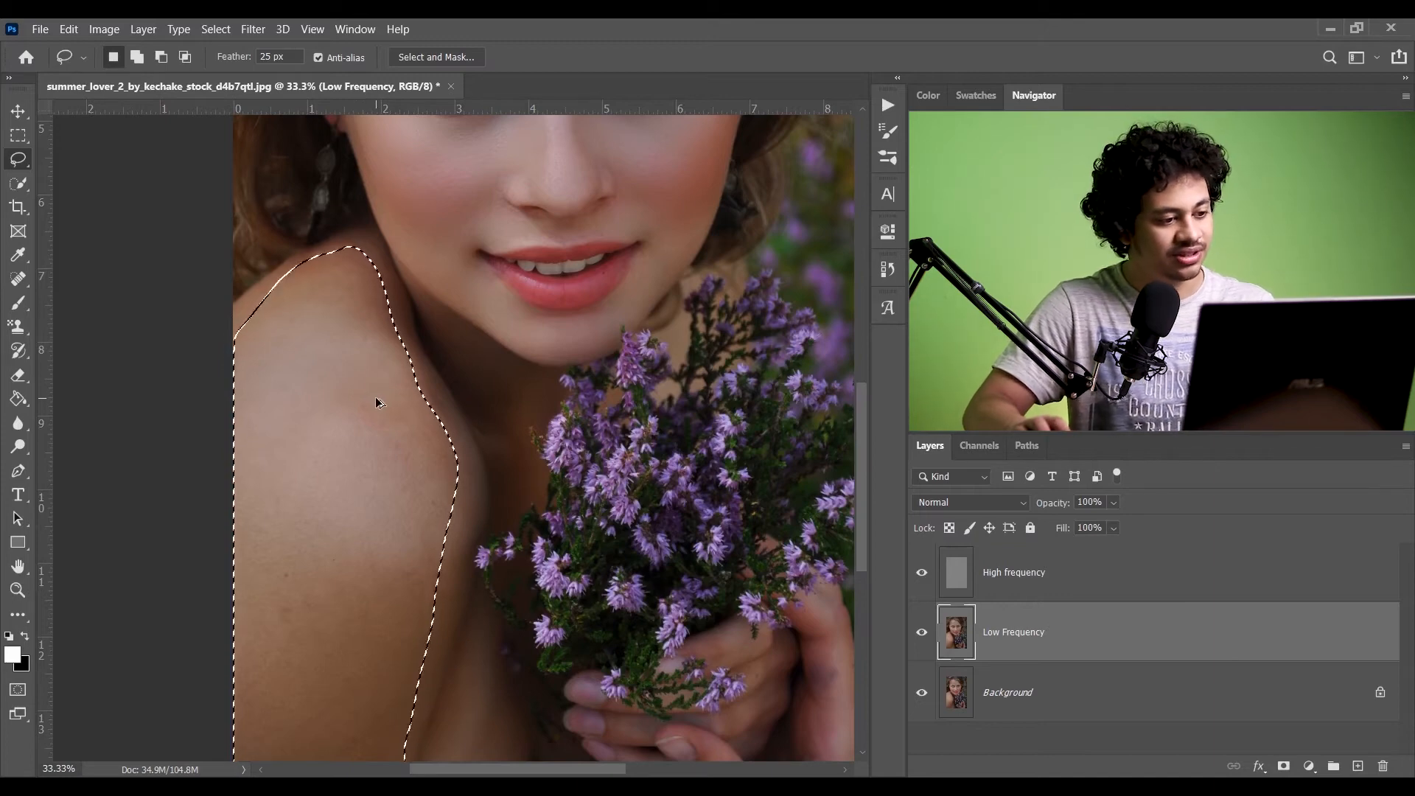
{"action": "left_click", "coordinate": [537, 464]}
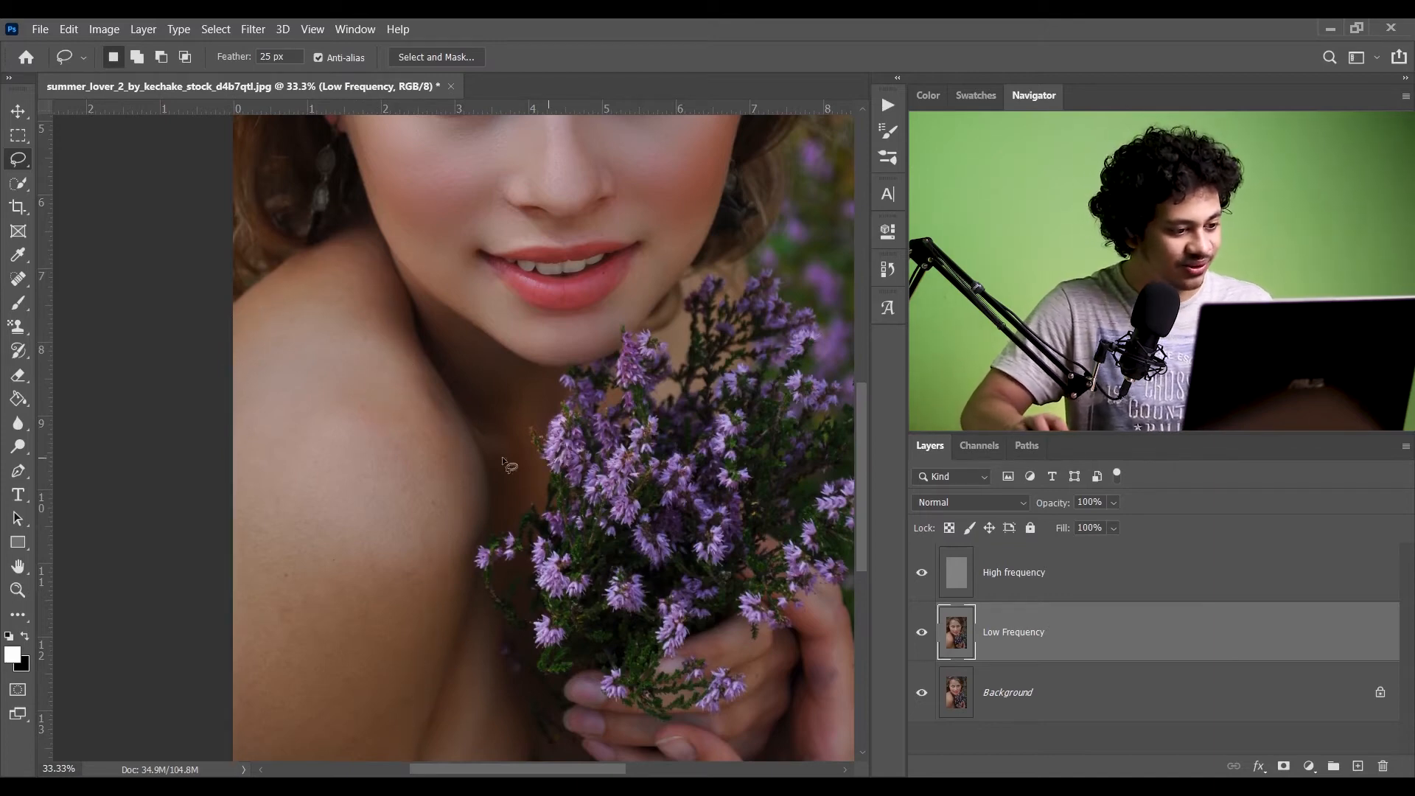
- Compare the smoothed shoulder with the original by toggling between the Background layer alone and all layers
{"action": "scroll", "coordinate": [394, 507], "scroll_direction": "up", "scroll_amount": 2}
{"action": "scroll", "coordinate": [394, 507], "scroll_direction": "down", "scroll_amount": 3}
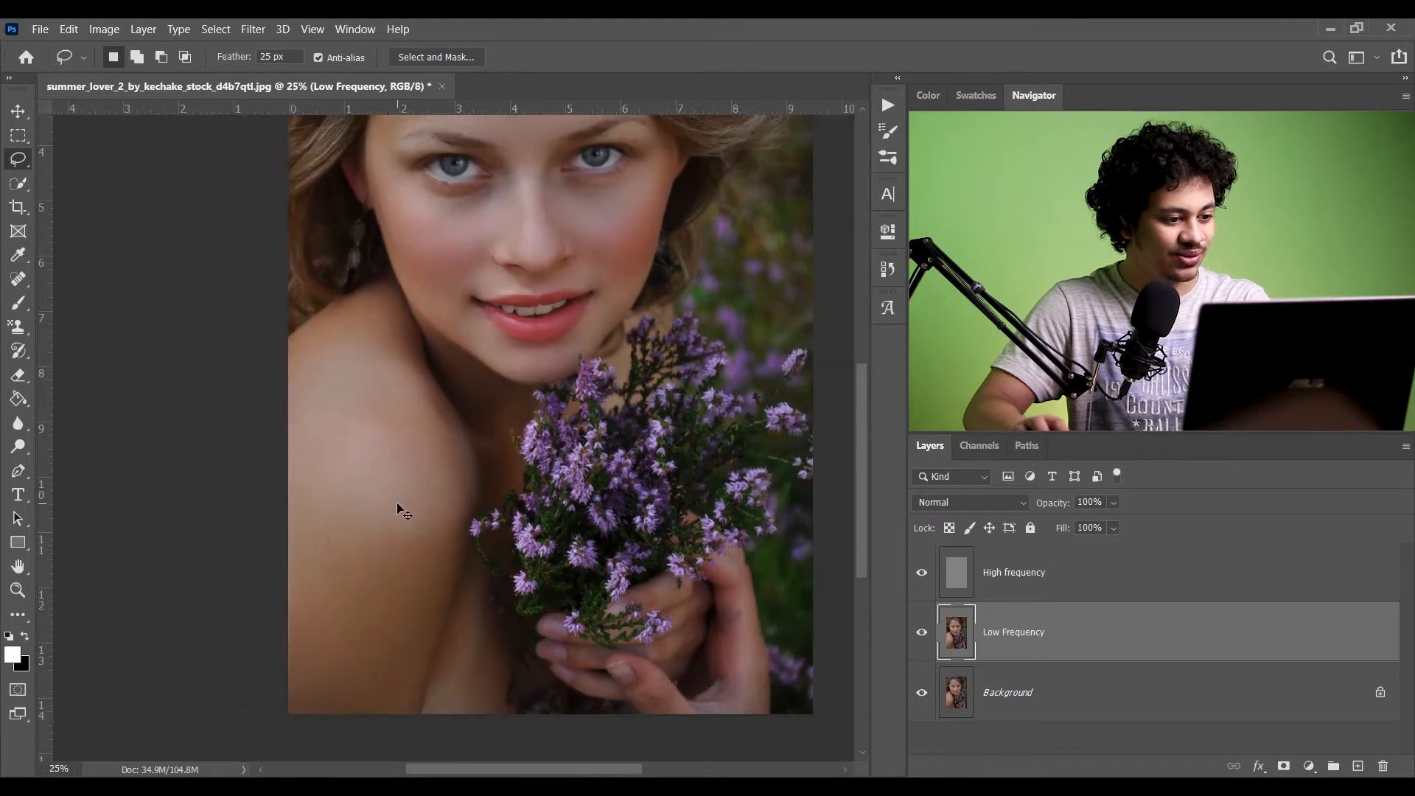
{"action": "scroll", "coordinate": [394, 507], "scroll_direction": "up", "scroll_amount": 3}
{"action": "left_click_drag", "start_coordinate": [394, 507], "coordinate": [491, 372]}
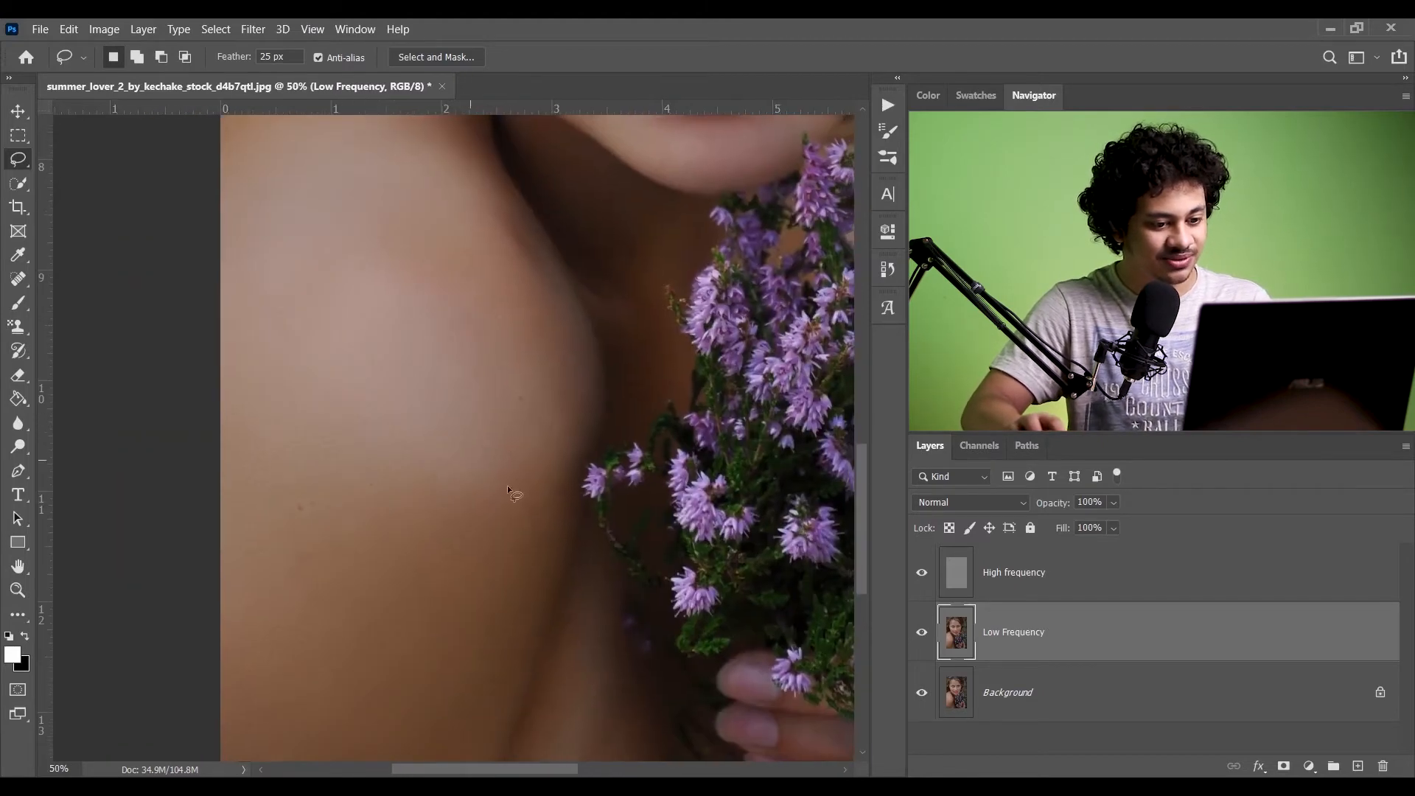
{"action": "left_click", "coordinate": [923, 696], "text": "alt"}
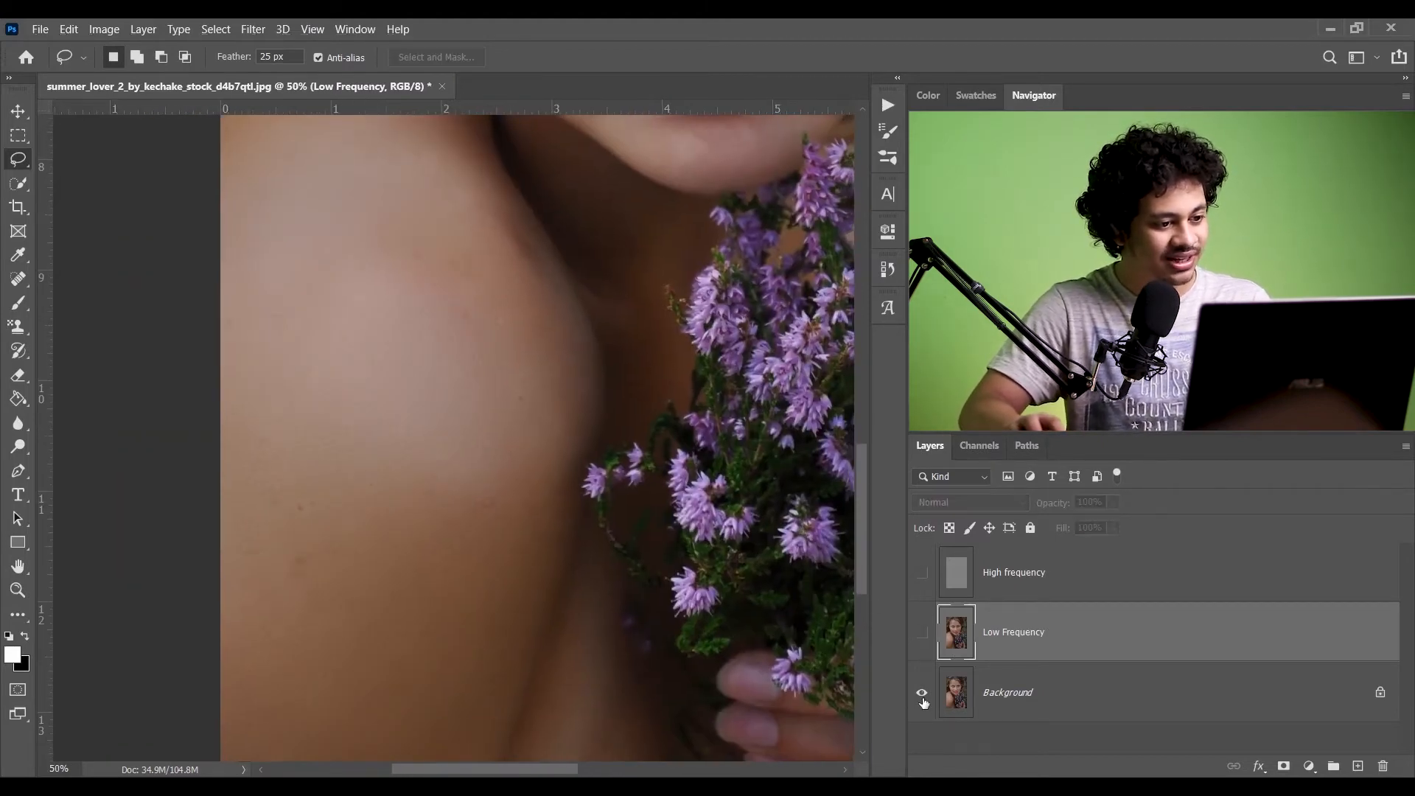
{"action": "left_click", "coordinate": [922, 696], "text": "alt"}
{"action": "left_click", "coordinate": [923, 696], "text": "alt"}
{"action": "left_click", "coordinate": [922, 696], "text": "alt"}
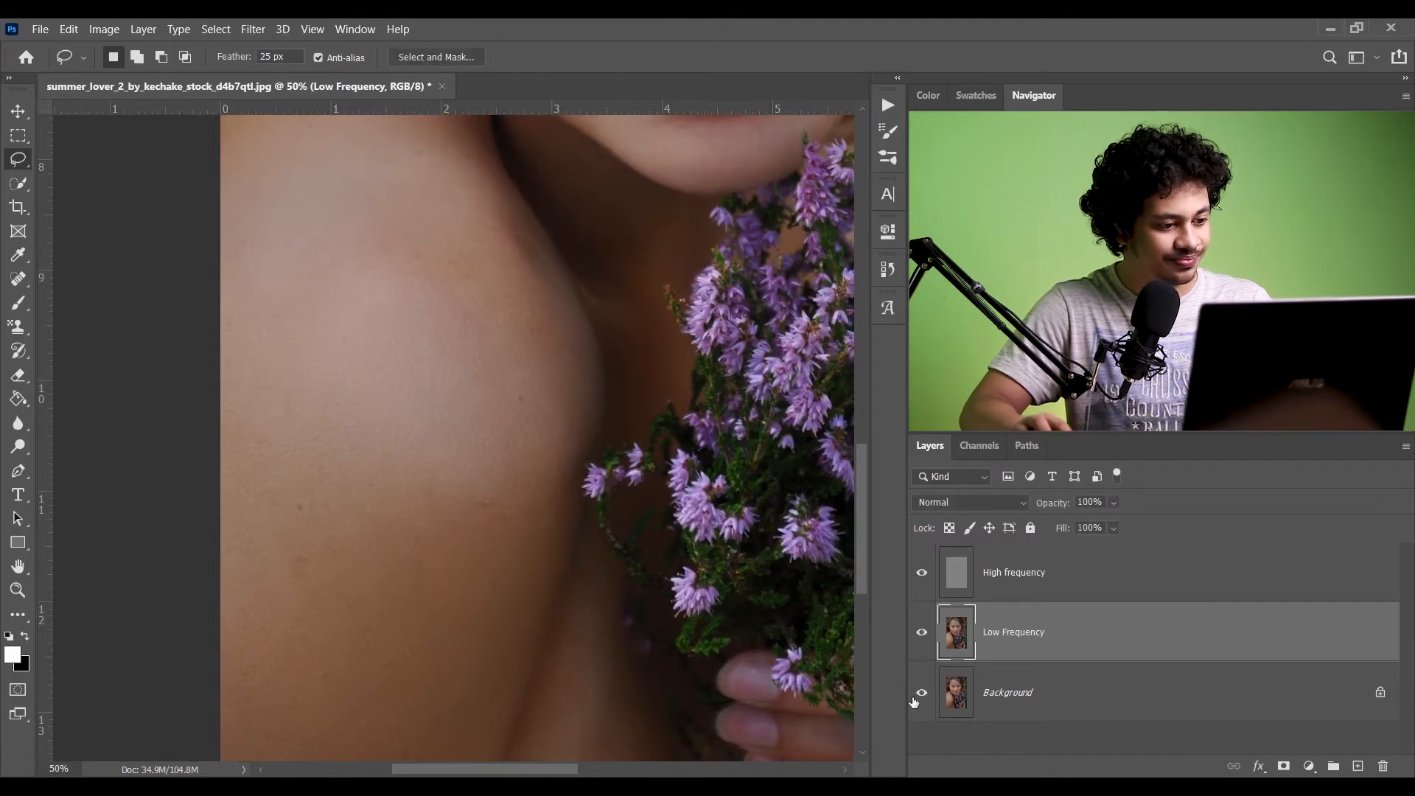
- Lasso the narrow skin patch between the upper arm and the flowers at the image's lower edge, reapply the last Gaussian Blur and deselect
{"action": "left_click_drag", "start_coordinate": [711, 587], "coordinate": [499, 363]}
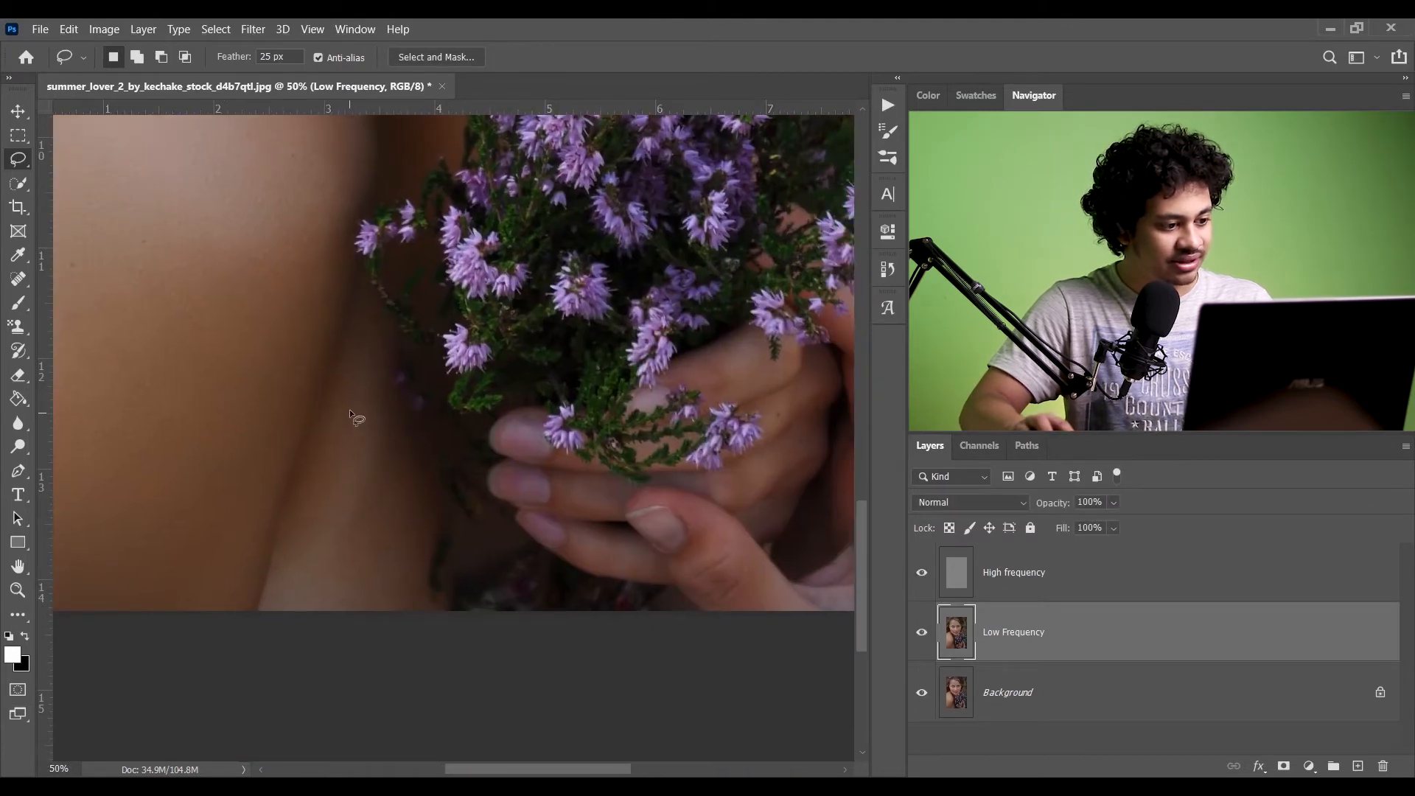
{"action": "mouse_move", "coordinate": [289, 636]}
{"action": "left_mouse_down"}
{"action": "mouse_move", "coordinate": [334, 643]}
{"action": "mouse_move", "coordinate": [410, 616]}
{"action": "mouse_move", "coordinate": [418, 564]}
{"action": "mouse_move", "coordinate": [368, 462]}
{"action": "mouse_move", "coordinate": [356, 403]}
{"action": "left_mouse_up"}
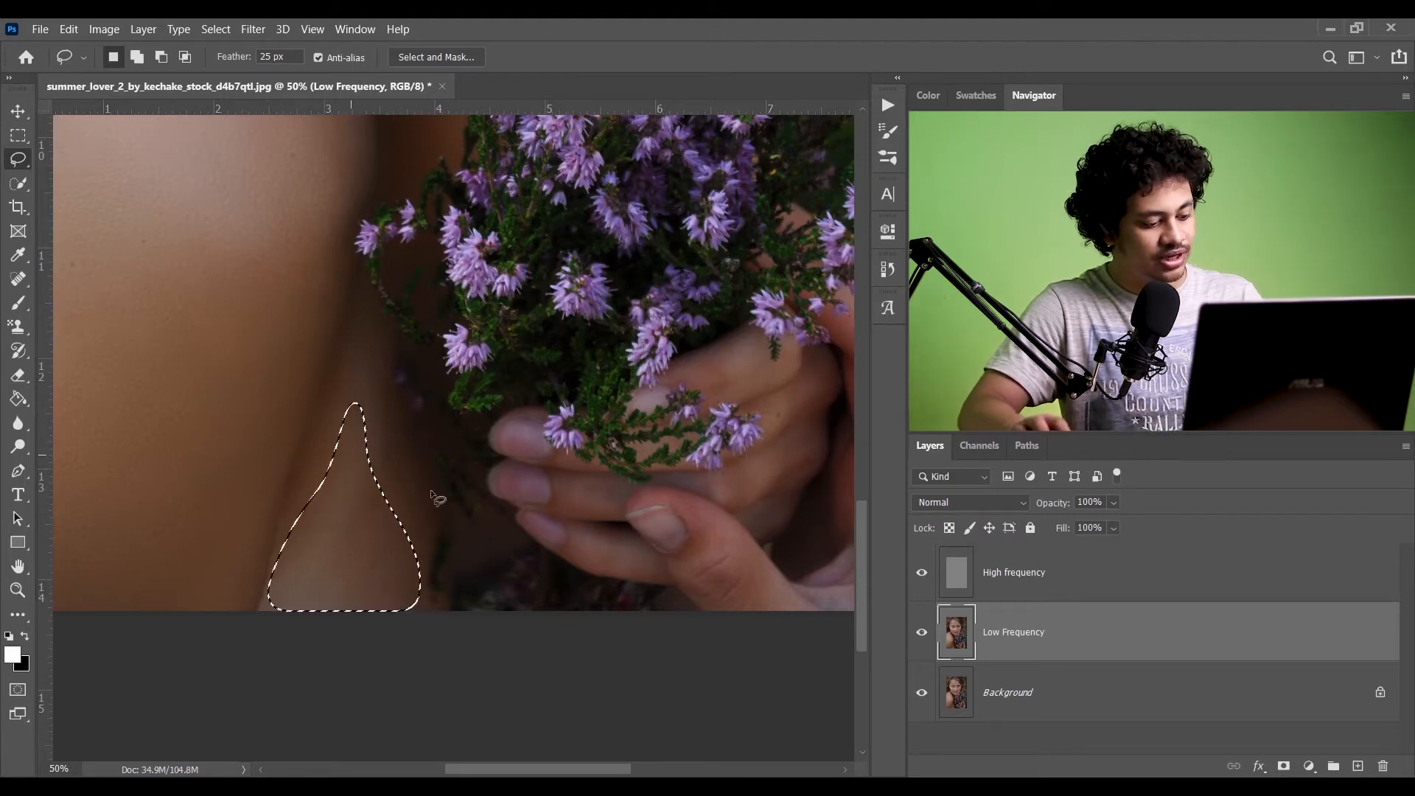
{"action": "key", "text": "ctrl+d"}
- Lasso the shadowed neck area between shoulder and chin, reapply the last Gaussian Blur and clear the selection
{"action": "left_click_drag", "start_coordinate": [546, 298], "coordinate": [455, 714]}
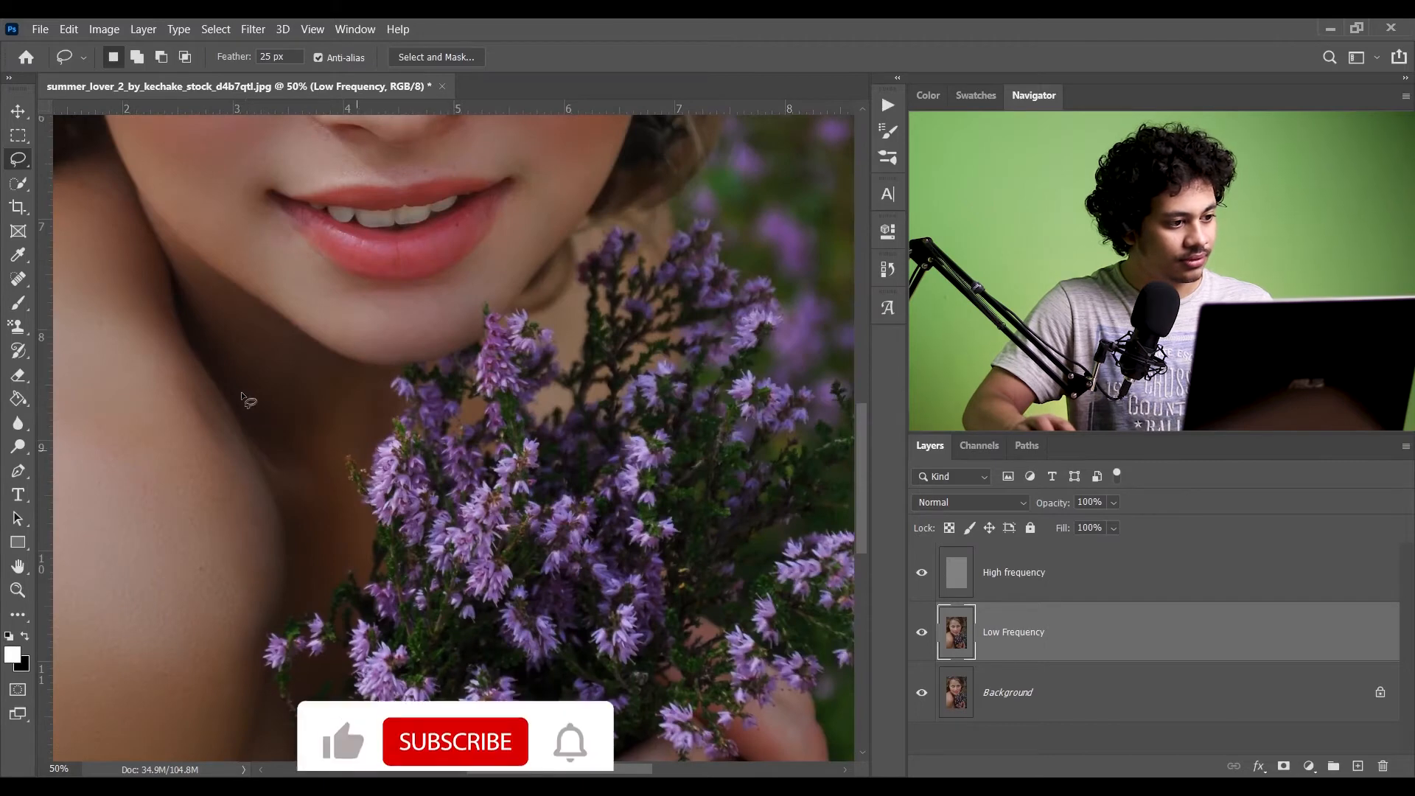
{"action": "mouse_move", "coordinate": [205, 277]}
{"action": "left_mouse_down"}
{"action": "mouse_move", "coordinate": [320, 359]}
{"action": "mouse_move", "coordinate": [357, 430]}
{"action": "mouse_move", "coordinate": [313, 463]}
{"action": "mouse_move", "coordinate": [198, 324]}
{"action": "mouse_move", "coordinate": [186, 276]}
{"action": "left_mouse_up"}
{"action": "key", "text": "alt"}
{"action": "key", "text": "ctrl+alt+f"}
{"action": "key", "text": "ctrl+d"}
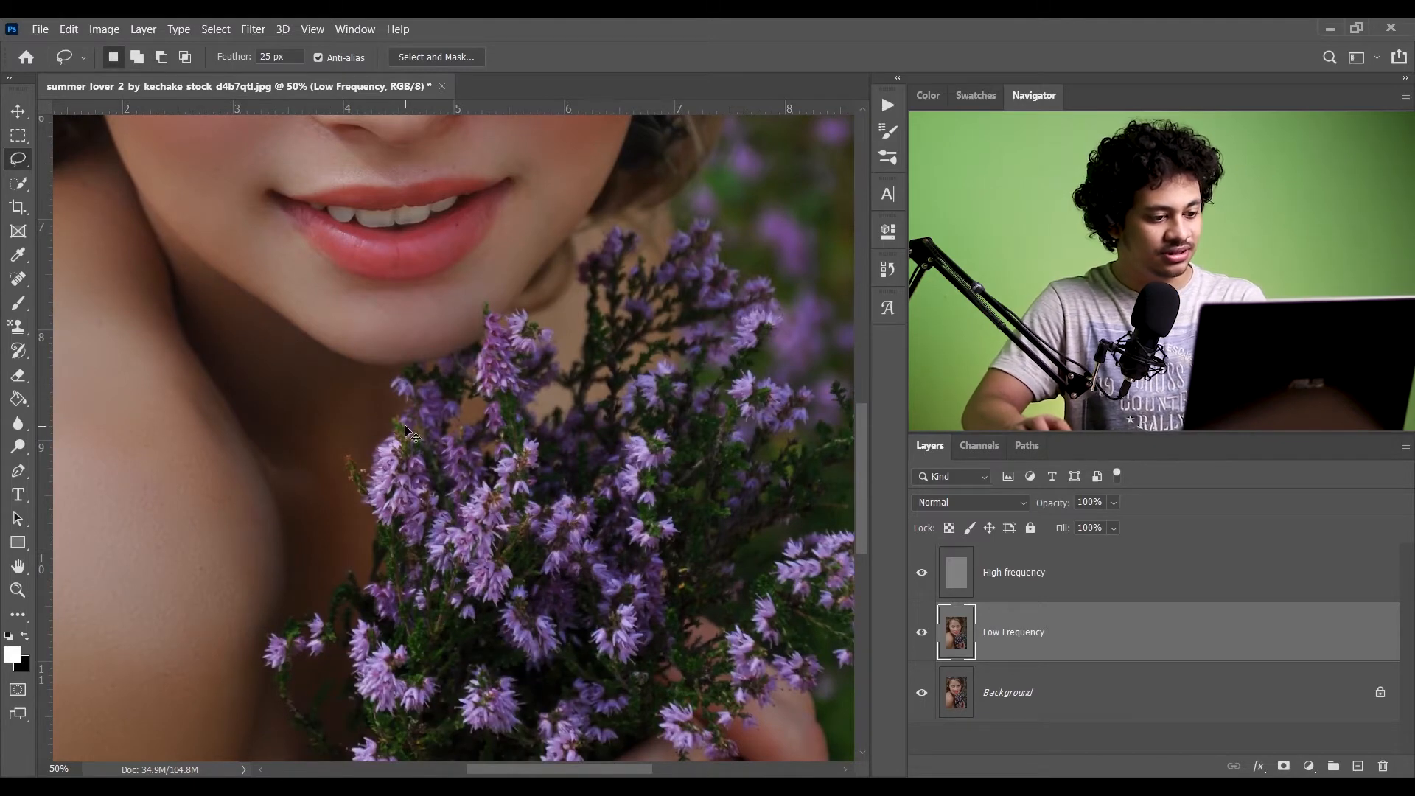
- Compare the whole retouched portrait with the original by toggling between the Background layer alone and all layers
{"action": "key", "text": "ctrl+0"}
{"action": "key", "text": "ctrl+minus"}
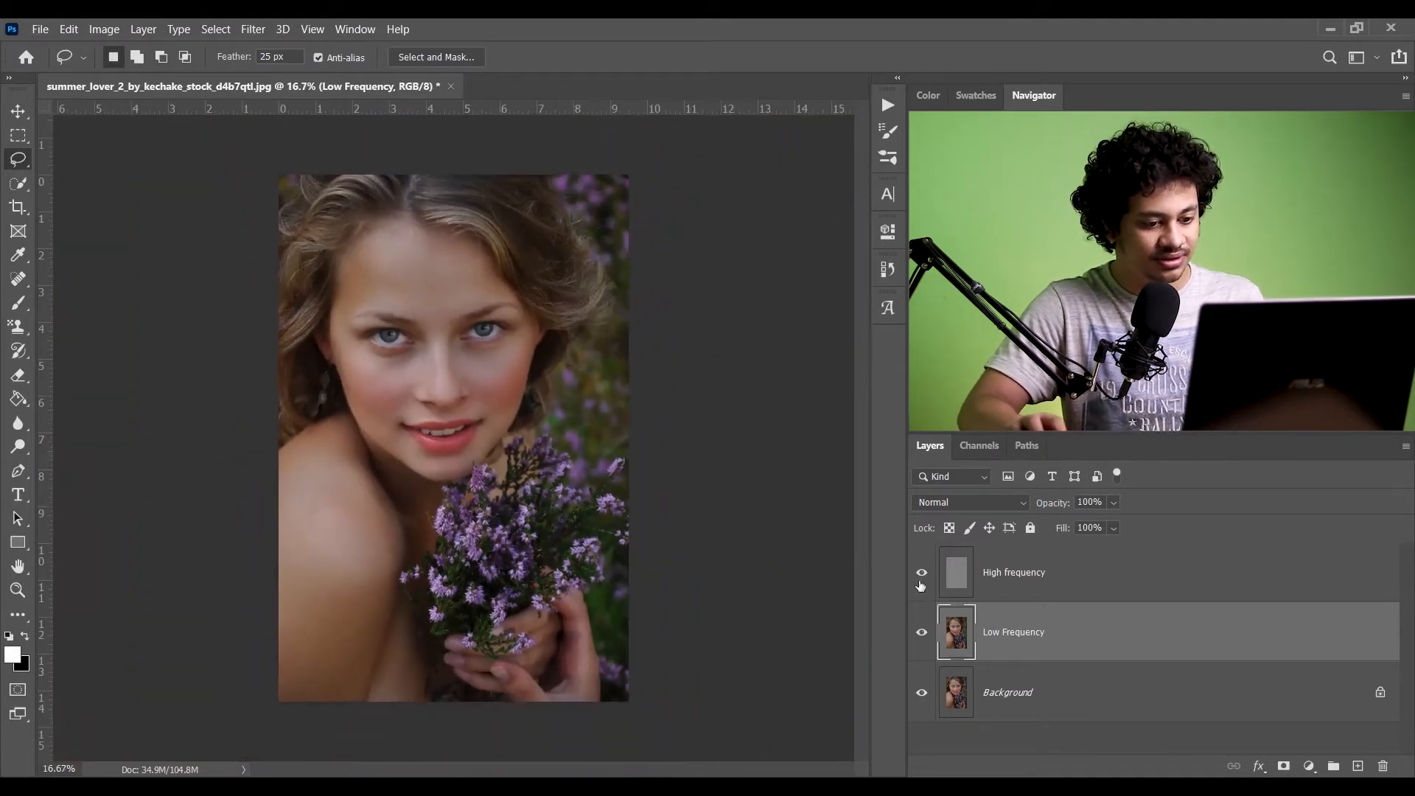
{"action": "left_click", "coordinate": [922, 694], "text": "alt"}
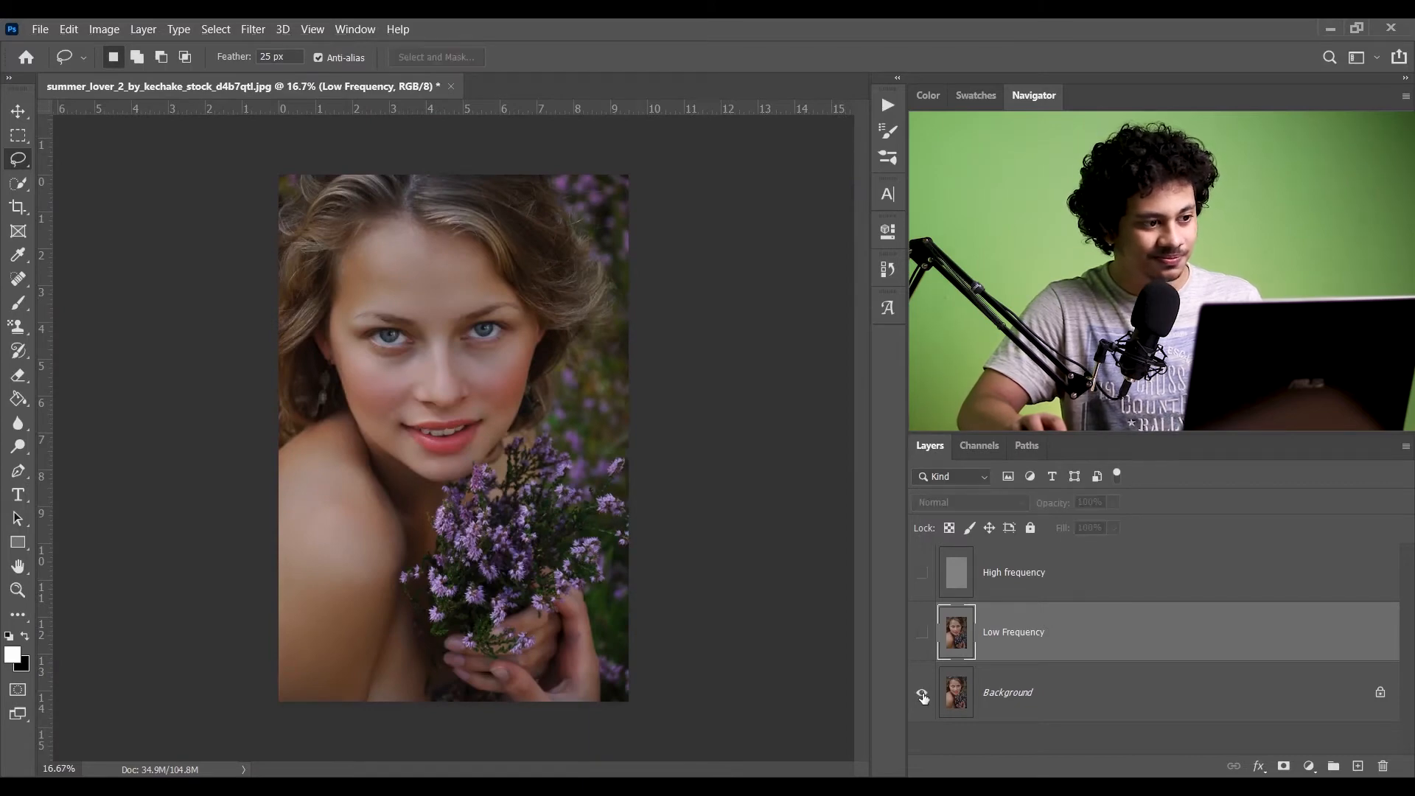
{"action": "left_click", "coordinate": [921, 694], "text": "alt"}
{"action": "left_click", "coordinate": [921, 694], "text": "alt"}
{"action": "left_click", "coordinate": [922, 694], "text": "alt"}
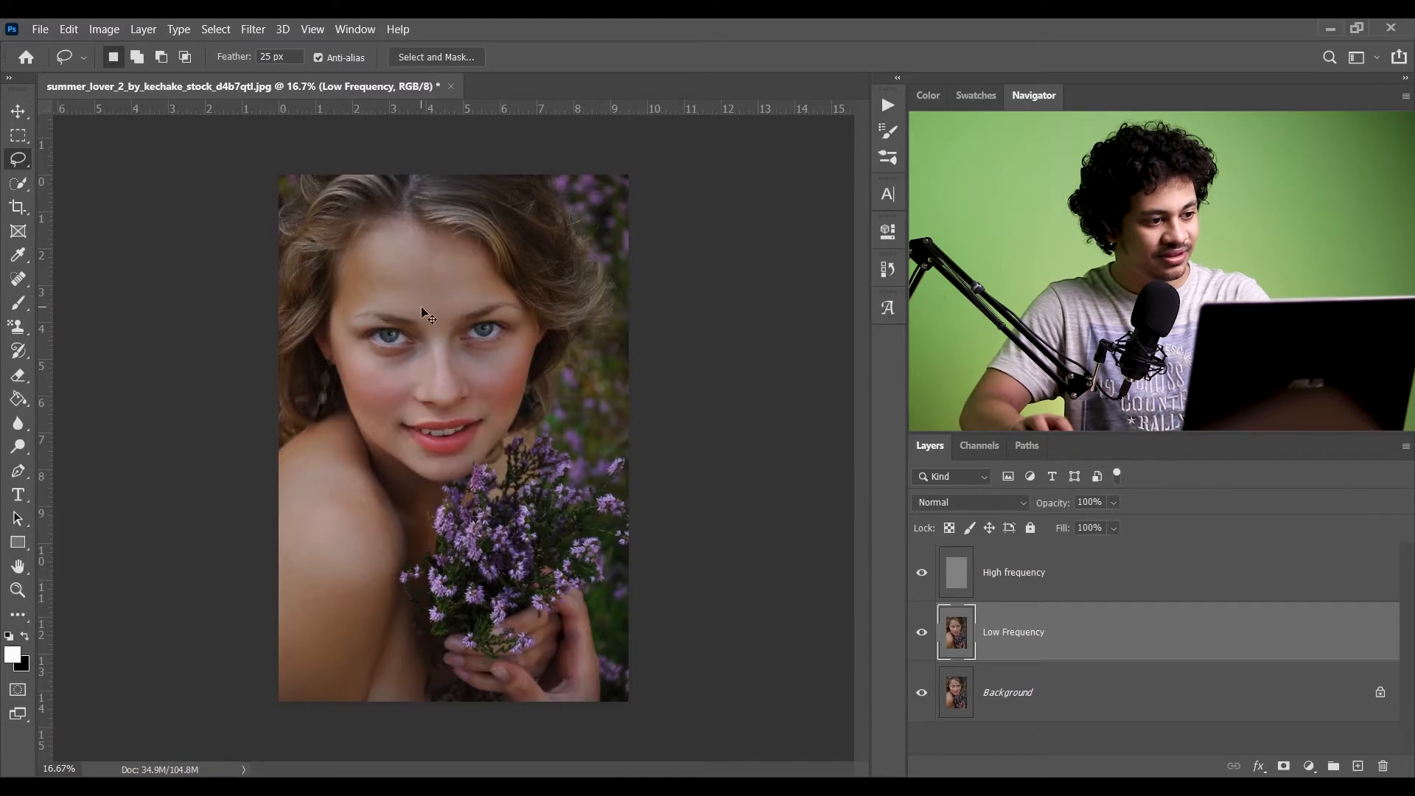
- Lasso the upper-left forehead just below the hairline, reapply the last Gaussian Blur and deselect
{"action": "scroll", "coordinate": [422, 306], "scroll_direction": "up", "scroll_amount": 2}
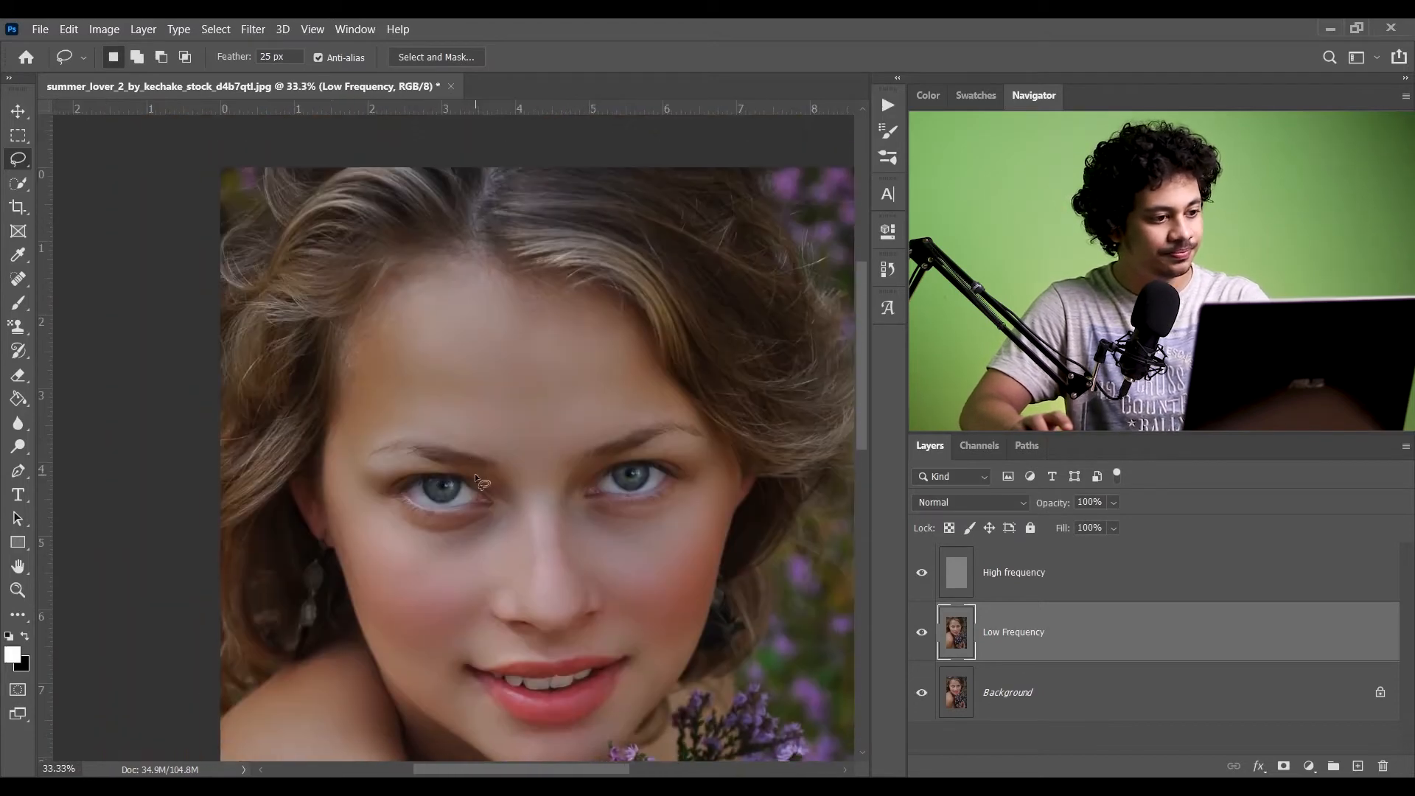
{"action": "scroll", "coordinate": [442, 354], "scroll_direction": "up", "scroll_amount": 2}
{"action": "left_click_drag", "start_coordinate": [413, 243], "coordinate": [417, 383]}
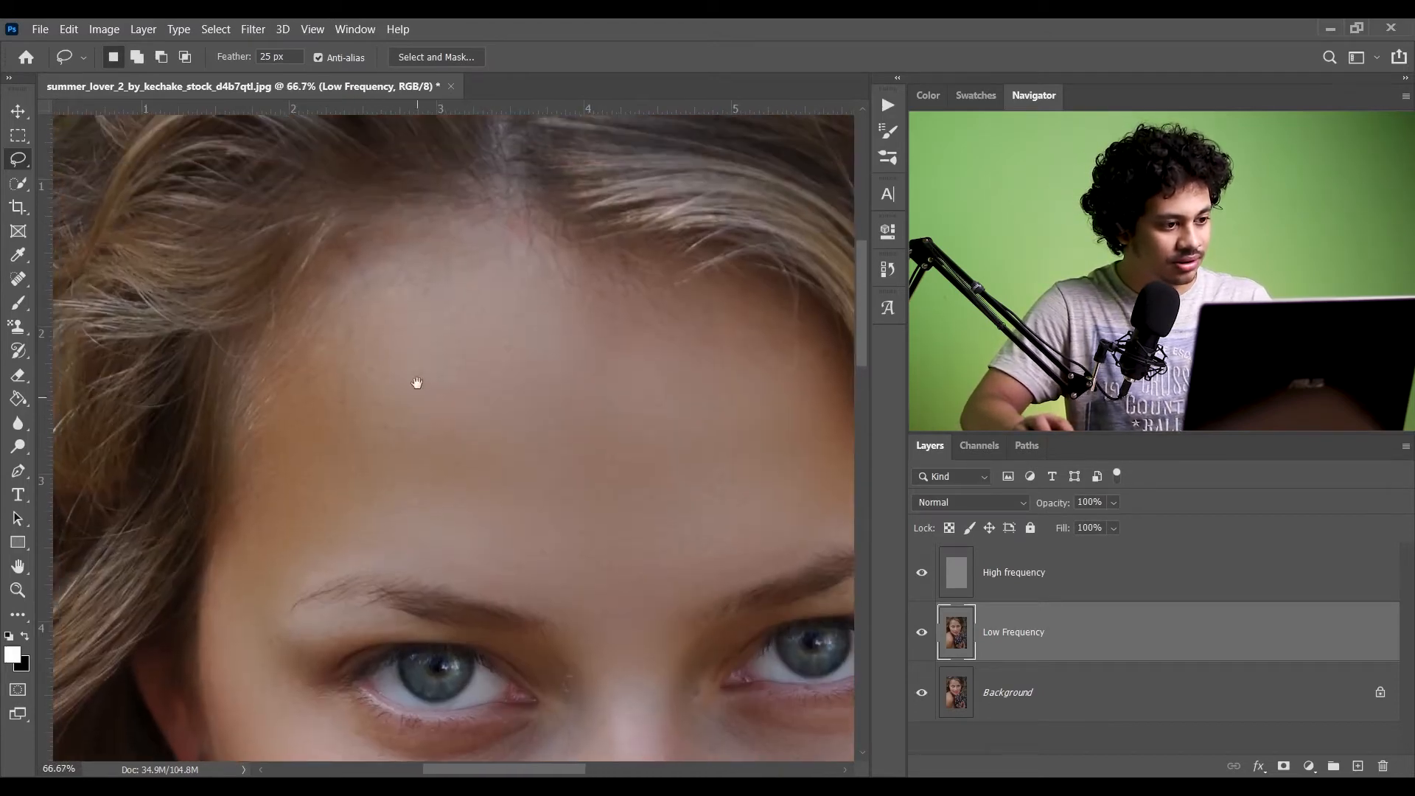
{"action": "mouse_move", "coordinate": [381, 265]}
{"action": "left_mouse_down"}
{"action": "mouse_move", "coordinate": [289, 352]}
{"action": "mouse_move", "coordinate": [427, 373]}
{"action": "mouse_move", "coordinate": [464, 248]}
{"action": "left_mouse_up"}
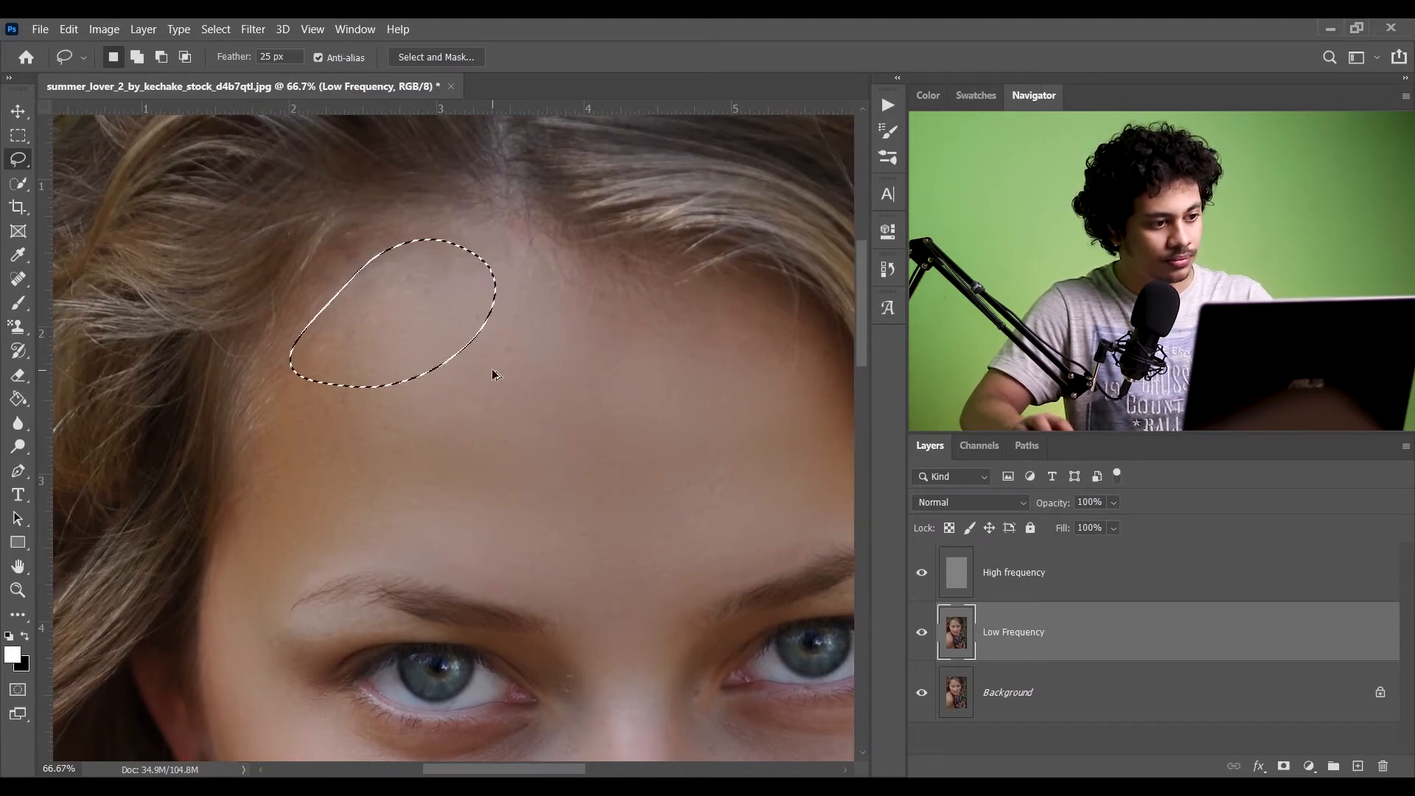
{"action": "key", "text": "ctrl+d"}
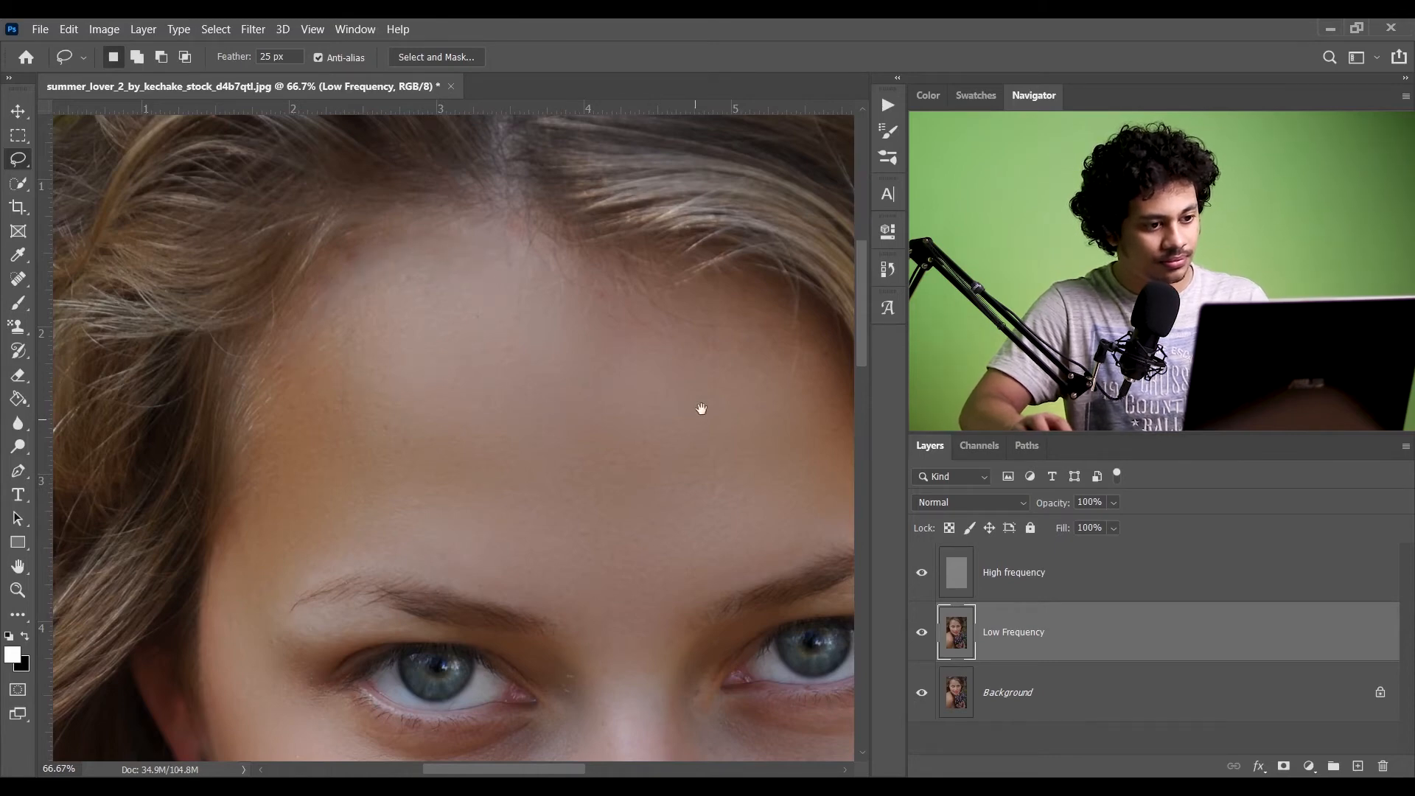
- Lasso a small patch on the upper-right forehead beside the hairline, reapply the last Gaussian Blur and deselect
{"action": "left_click_drag", "start_coordinate": [700, 408], "coordinate": [480, 367]}
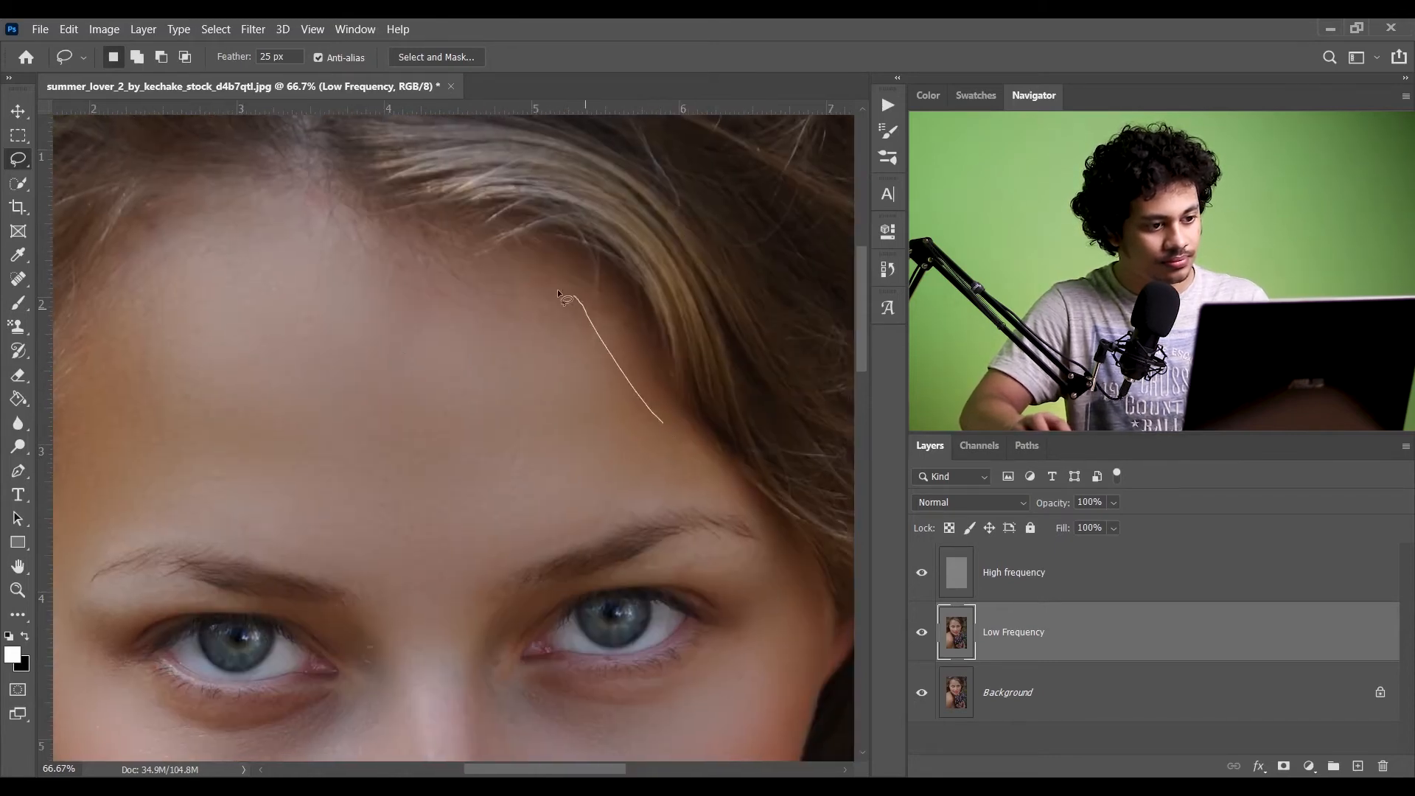
{"action": "left_click_drag", "start_coordinate": [616, 386], "coordinate": [616, 377]}
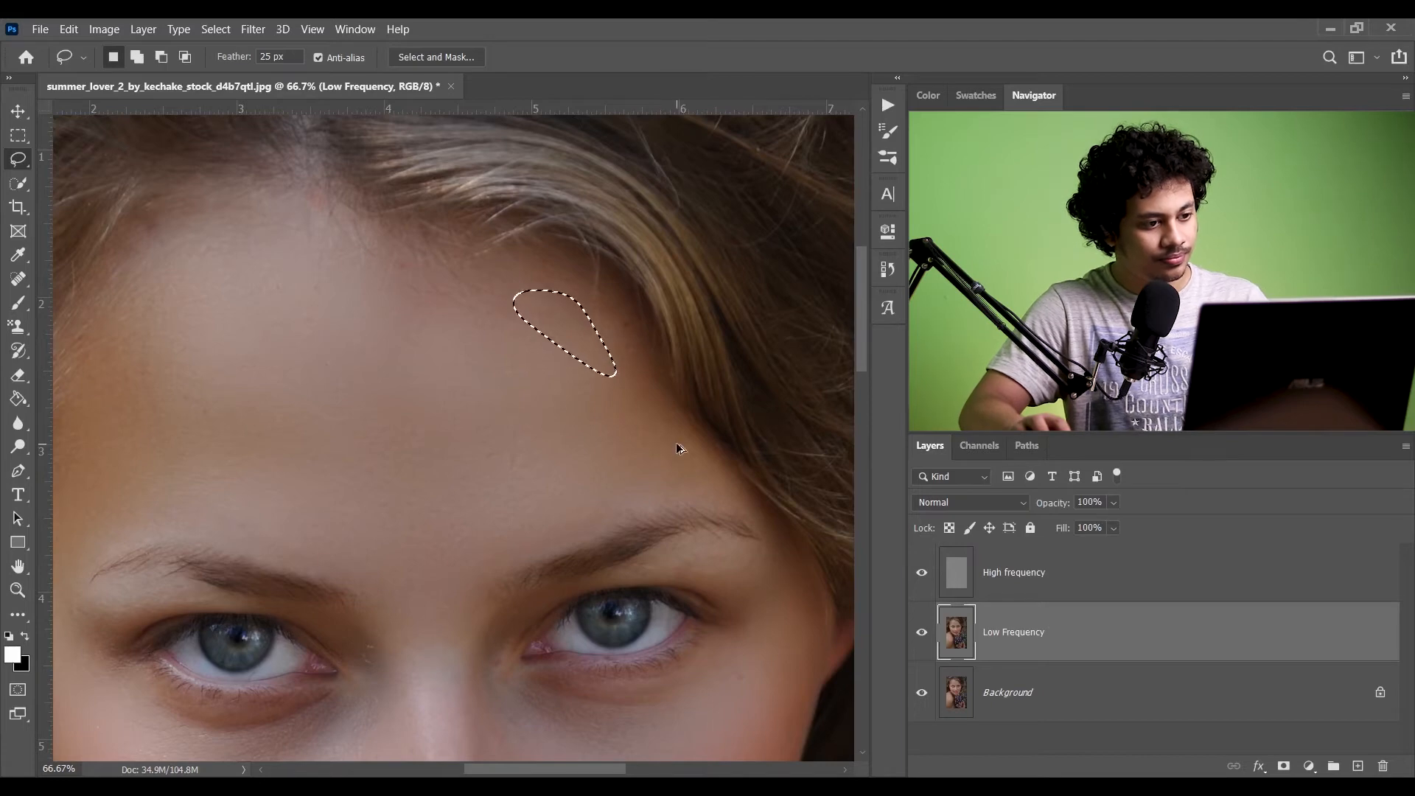
{"action": "key", "text": "ctrl+d"}
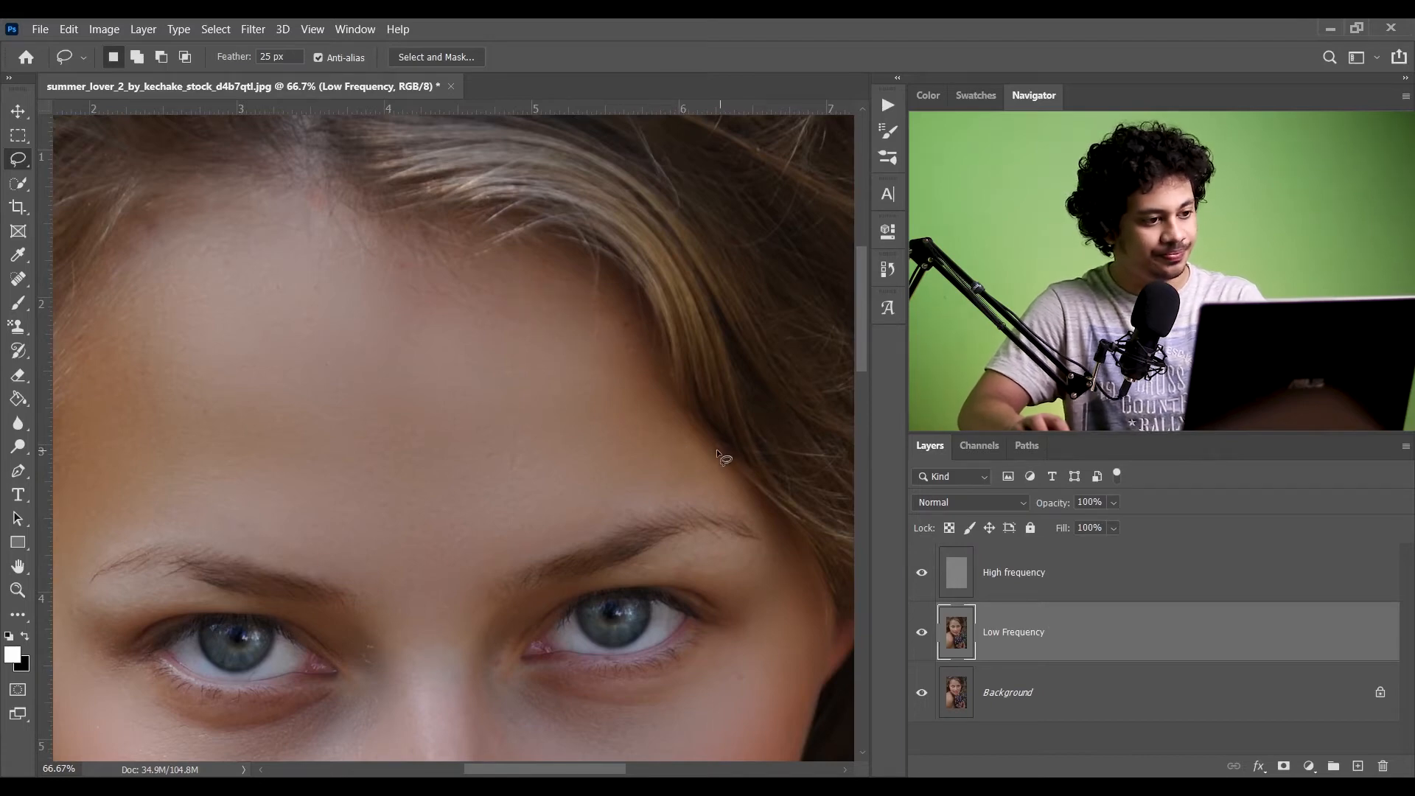
- Compare the portrait with the smoothed forehead to the original by toggling the Background layer alone
{"action": "key", "text": "ctrl+0"}
{"action": "key", "text": "ctrl+minus"}
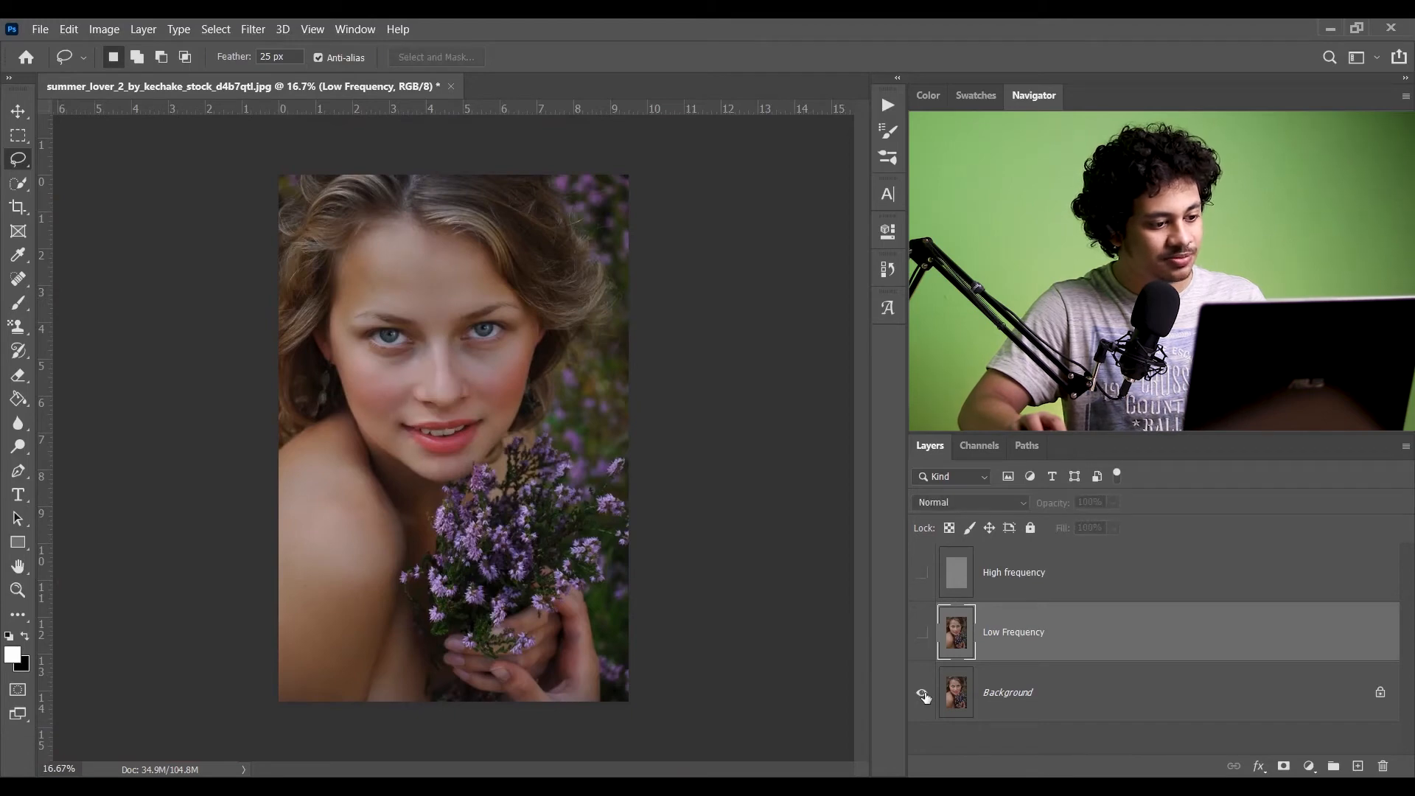
{"action": "left_click", "coordinate": [922, 692], "text": "alt"}
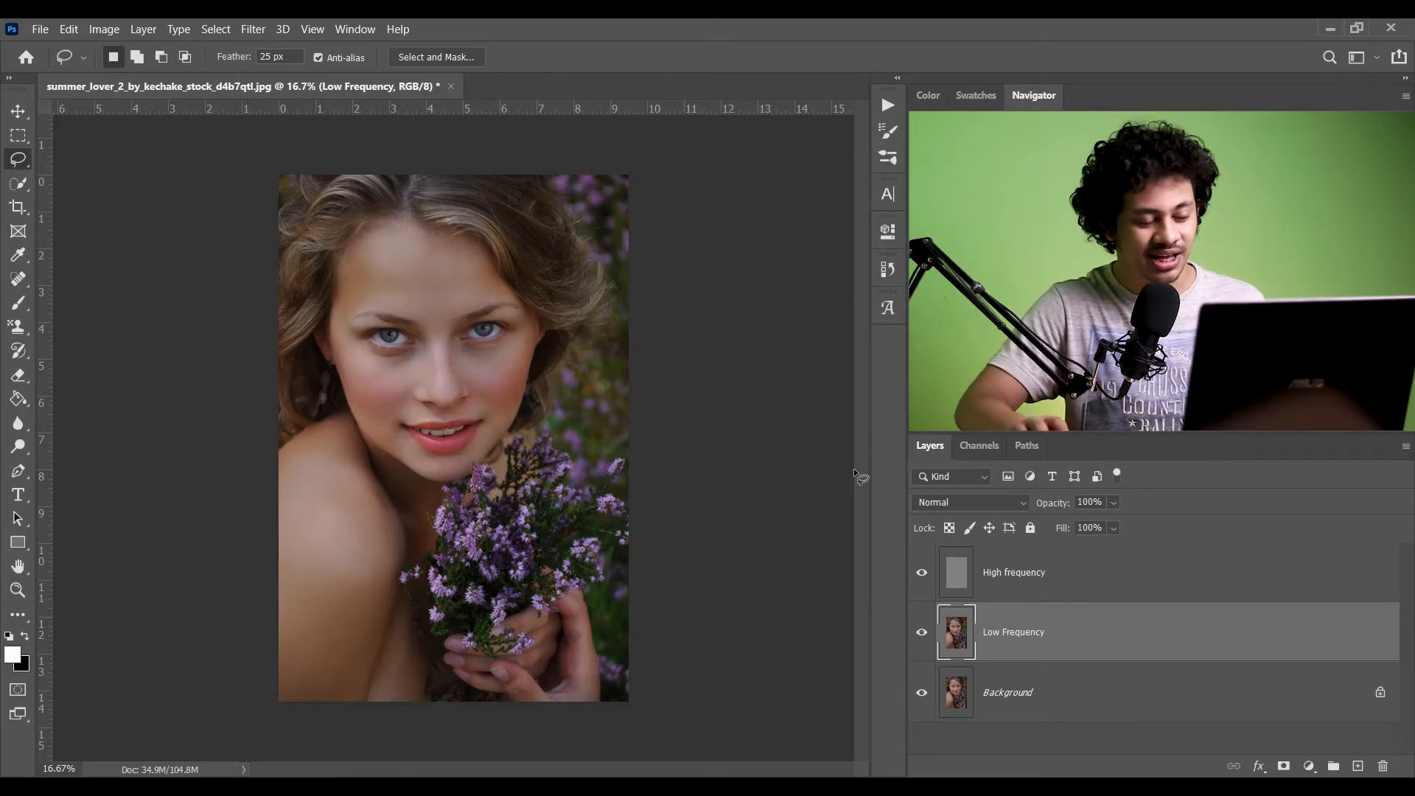
- Create a new empty layer above the High frequency layer
{"action": "key", "text": "ctrl+plus"}
{"action": "key", "text": "ctrl+plus"}
{"action": "key", "text": "ctrl+plus"}
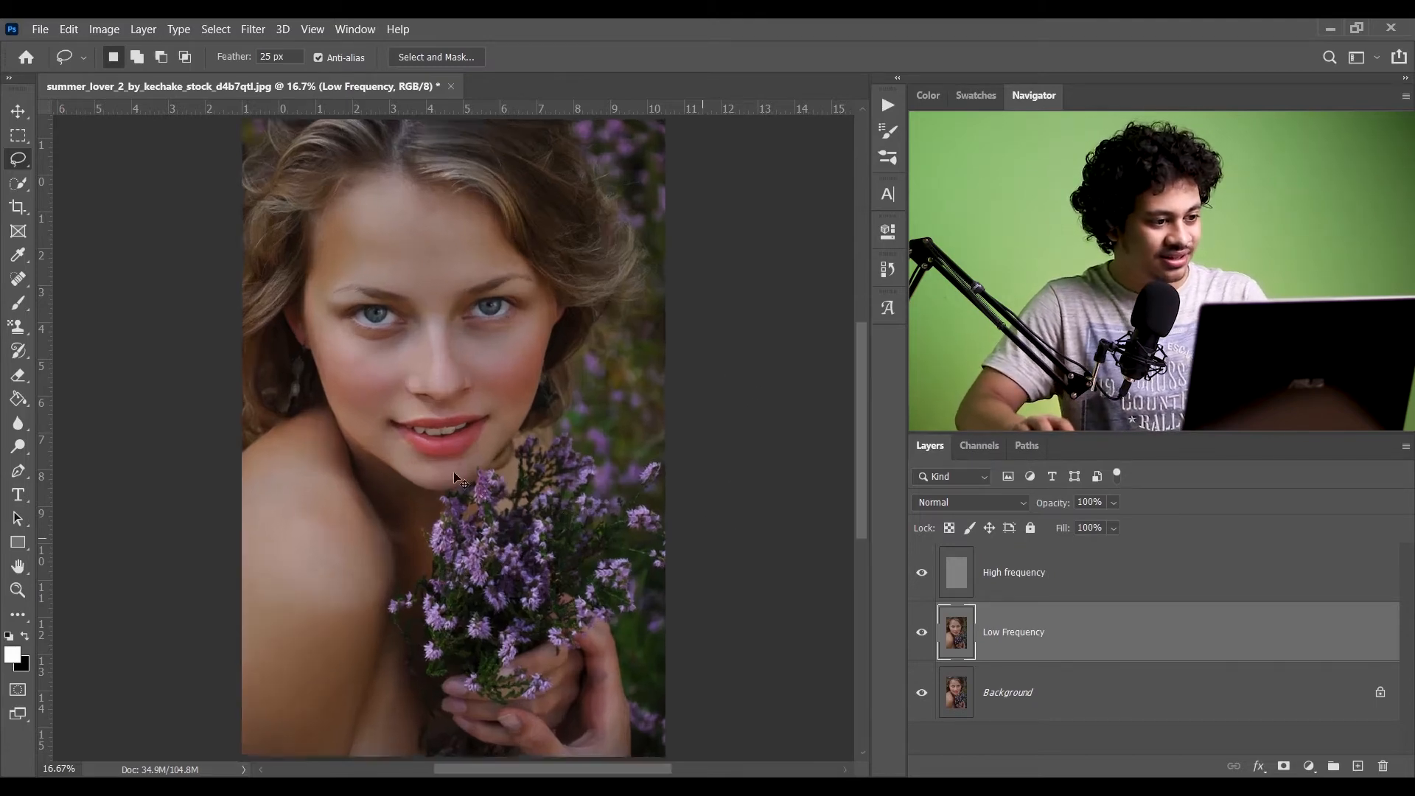
{"action": "left_click_drag", "start_coordinate": [501, 268], "coordinate": [505, 364]}
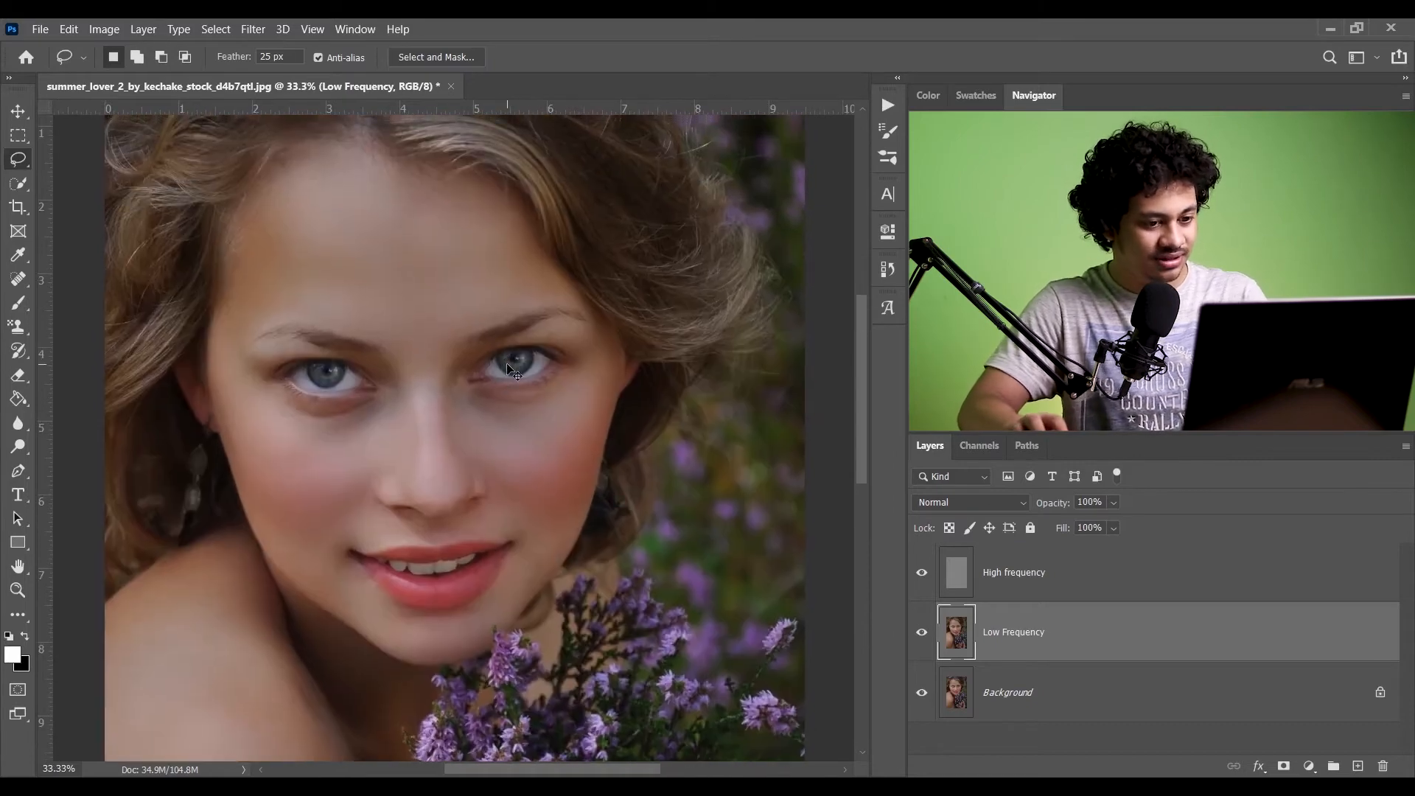
{"action": "key", "text": "ctrl+plus"}
{"action": "left_click", "coordinate": [1017, 575]}
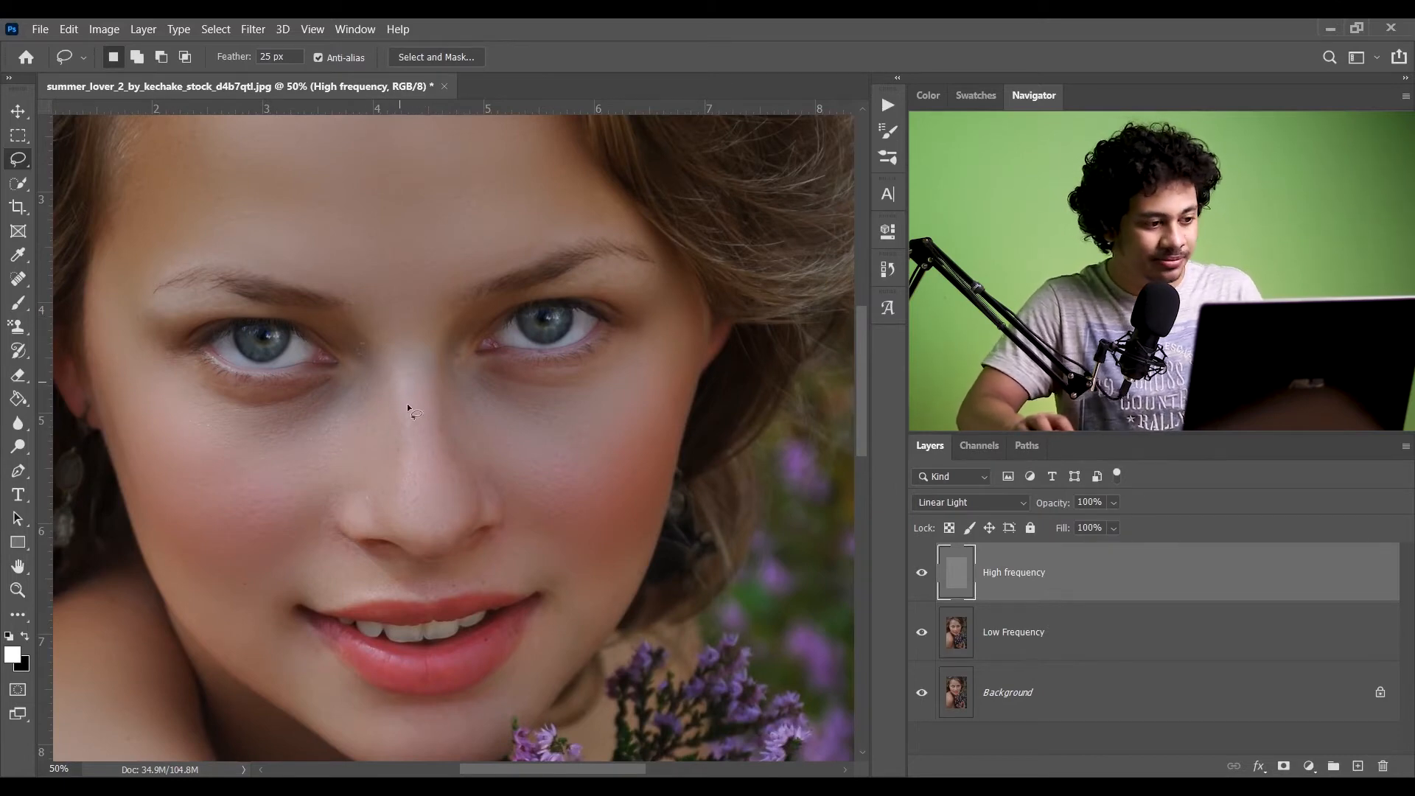
{"action": "left_click", "coordinate": [1360, 764]}
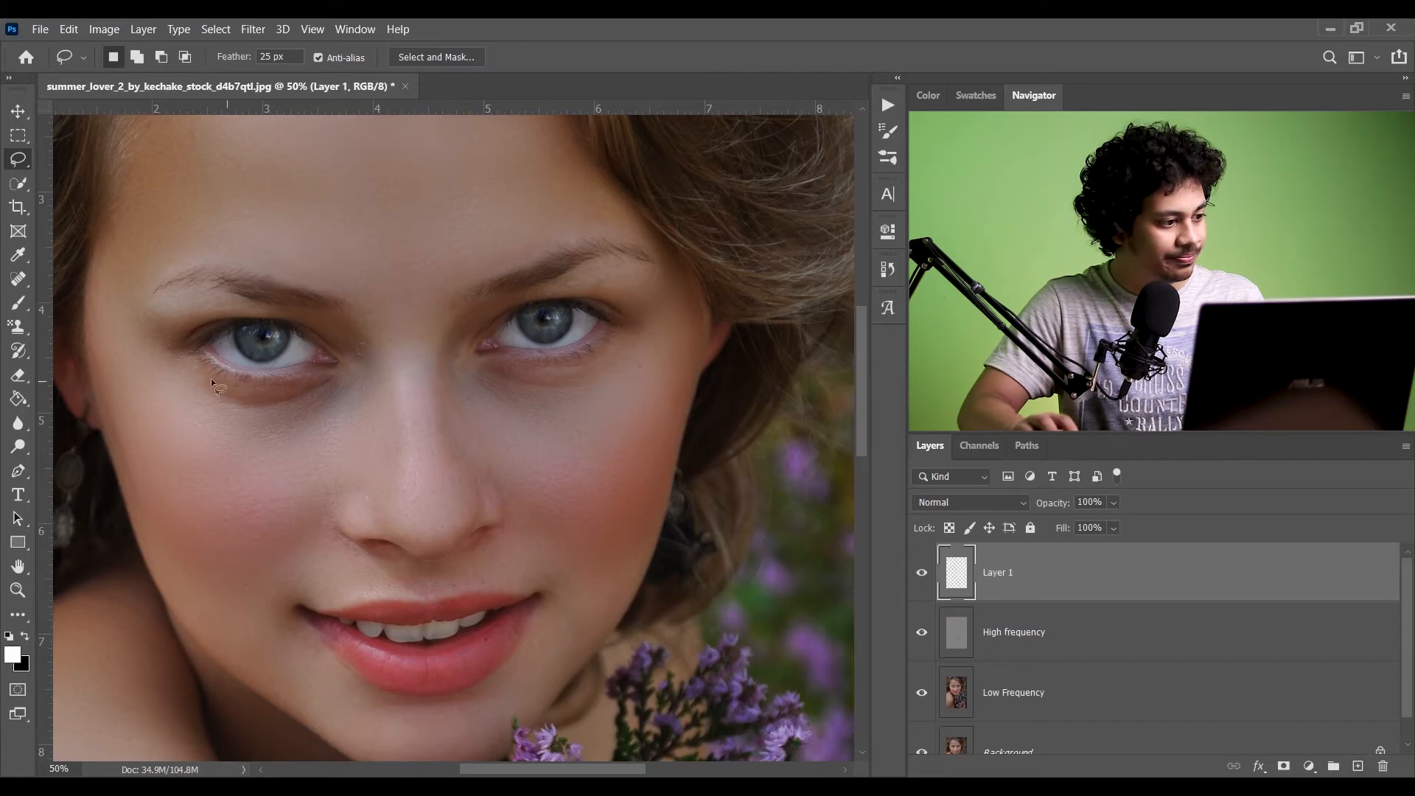
- Switch to the Brush tool and set its flow to 10%
{"action": "left_click", "coordinate": [17, 308]}
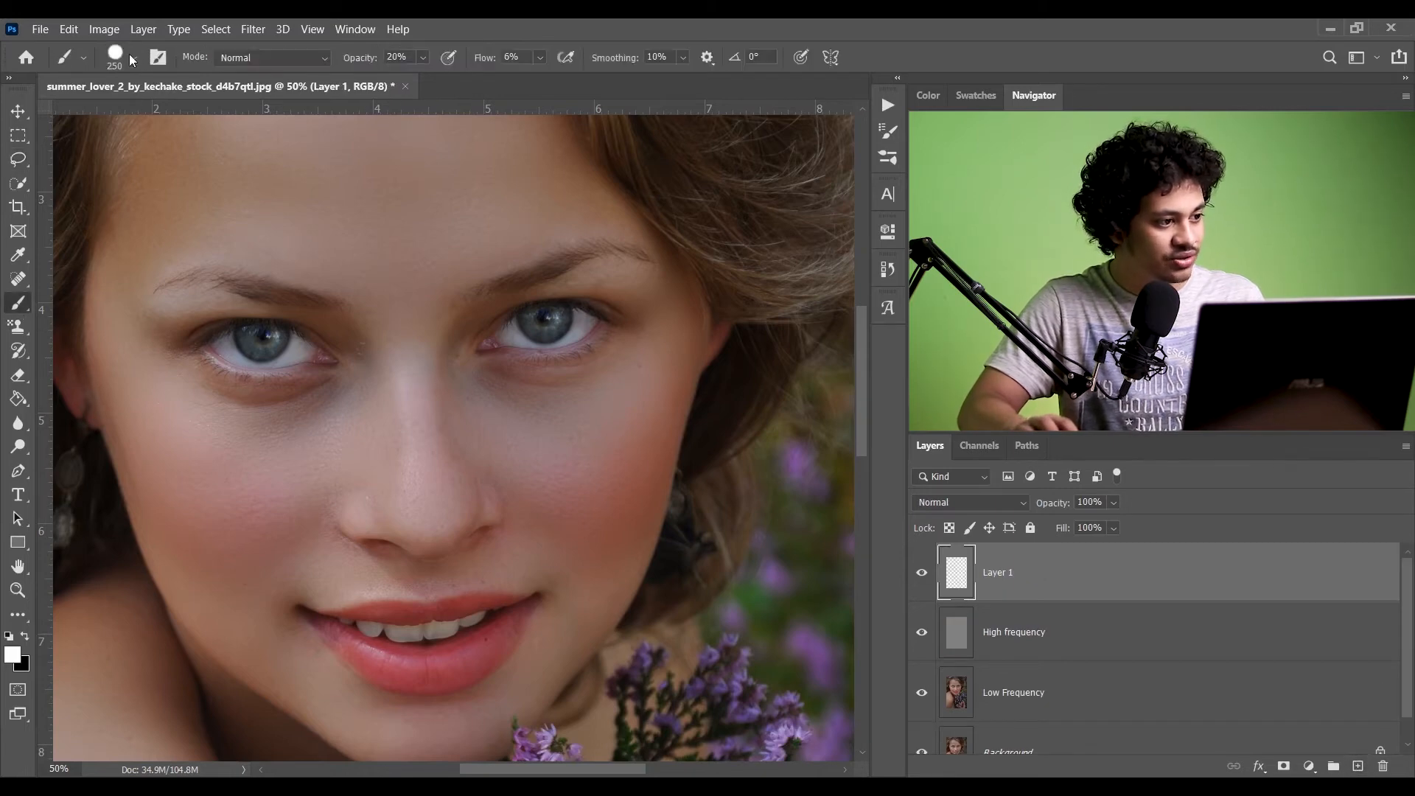
{"action": "left_click", "coordinate": [133, 59]}
{"action": "left_click", "coordinate": [601, 28]}
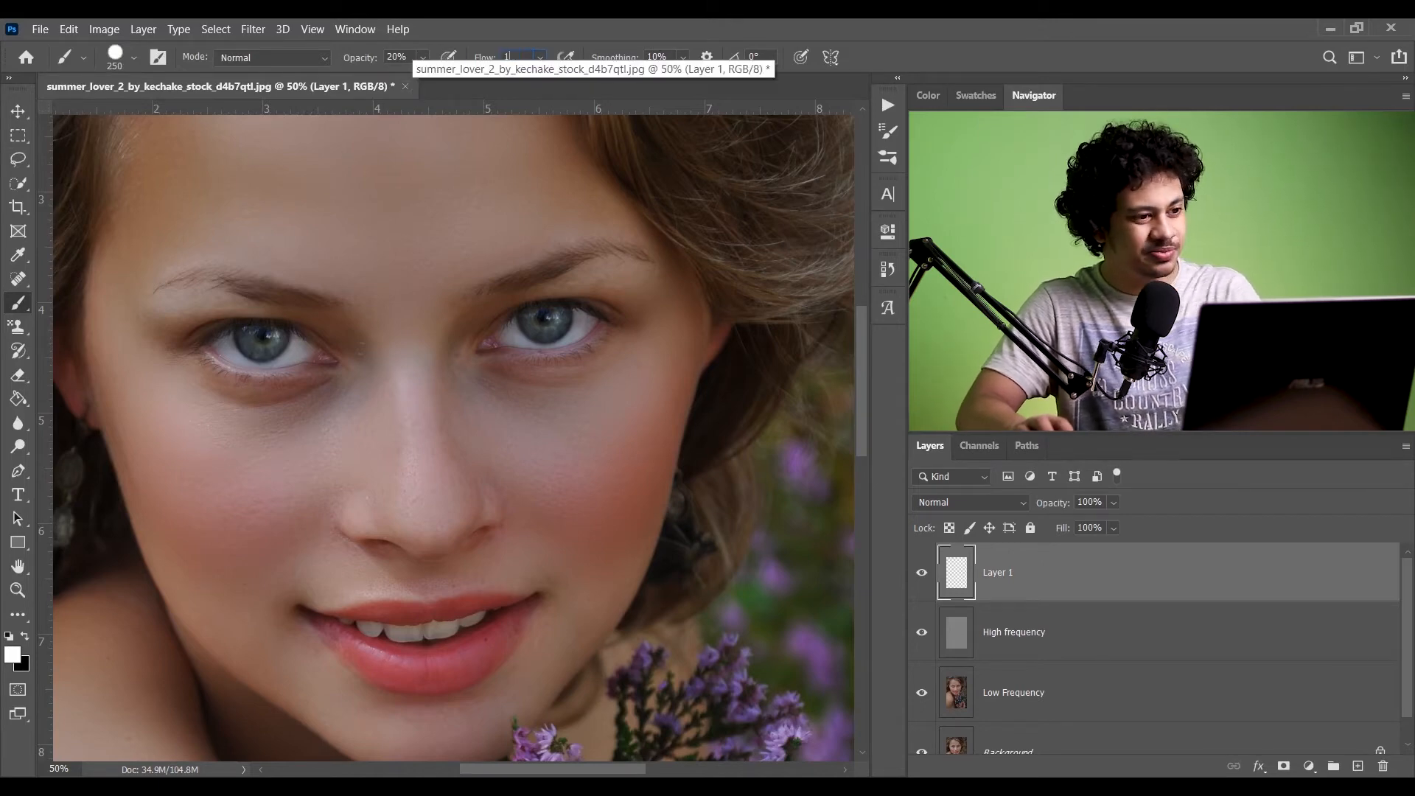
{"action": "type", "text": "0"}
{"action": "key", "text": "Return"}
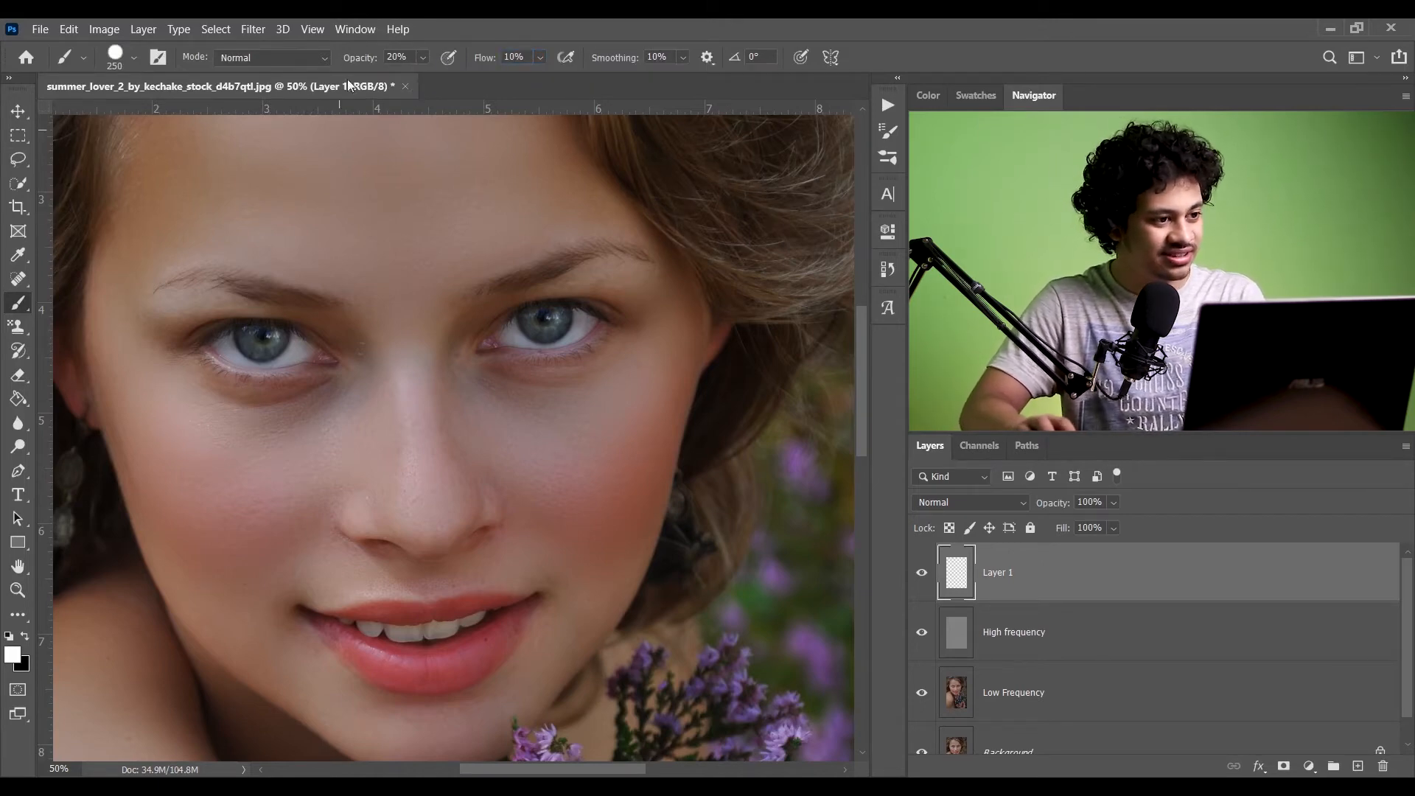
- Set the new empty layer's blending mode to Soft Light
{"action": "key", "text": "ctrl+plus"}
{"action": "key", "text": "ctrl+plus"}
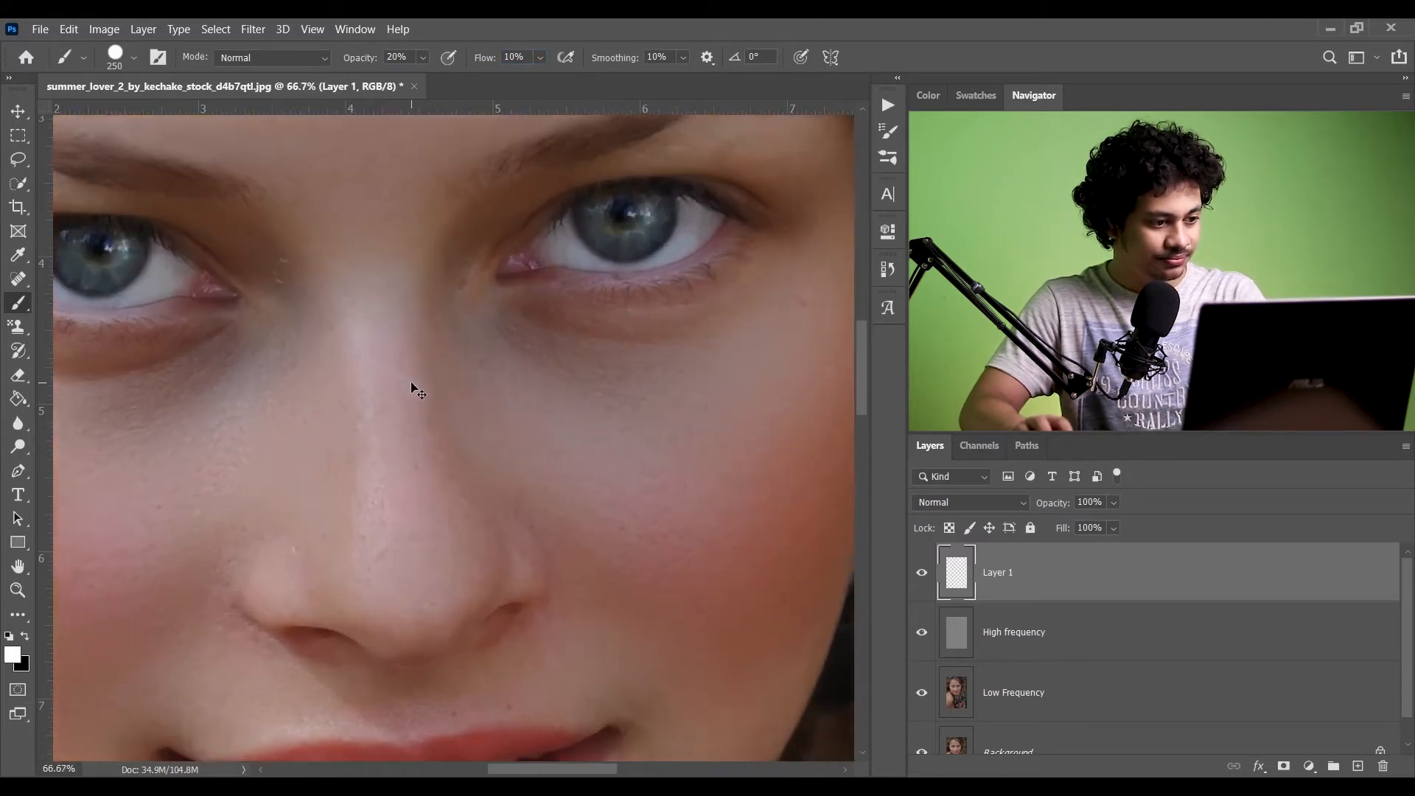
{"action": "left_click_drag", "start_coordinate": [410, 496], "coordinate": [409, 465]}
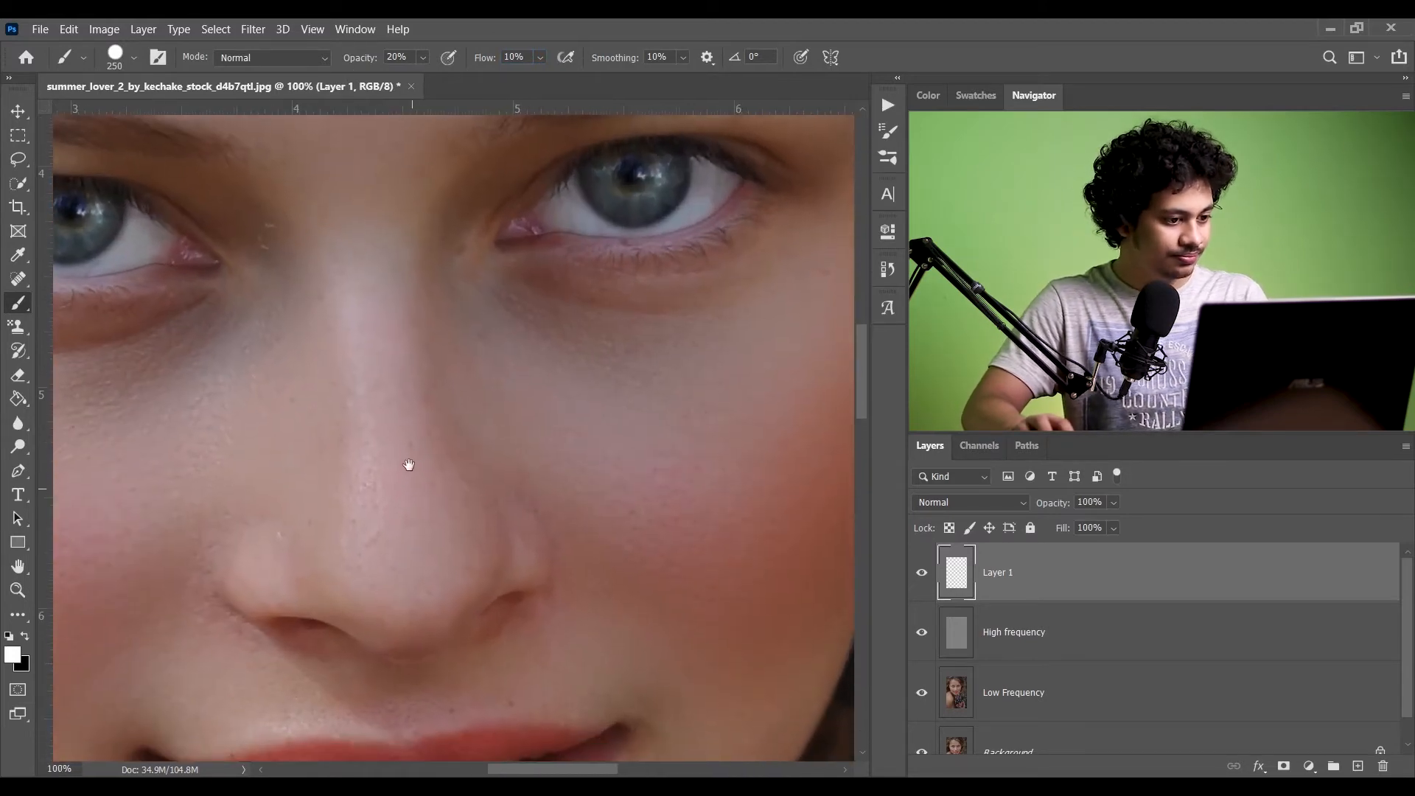
{"action": "left_click", "coordinate": [961, 501]}
{"action": "left_click", "coordinate": [951, 549]}
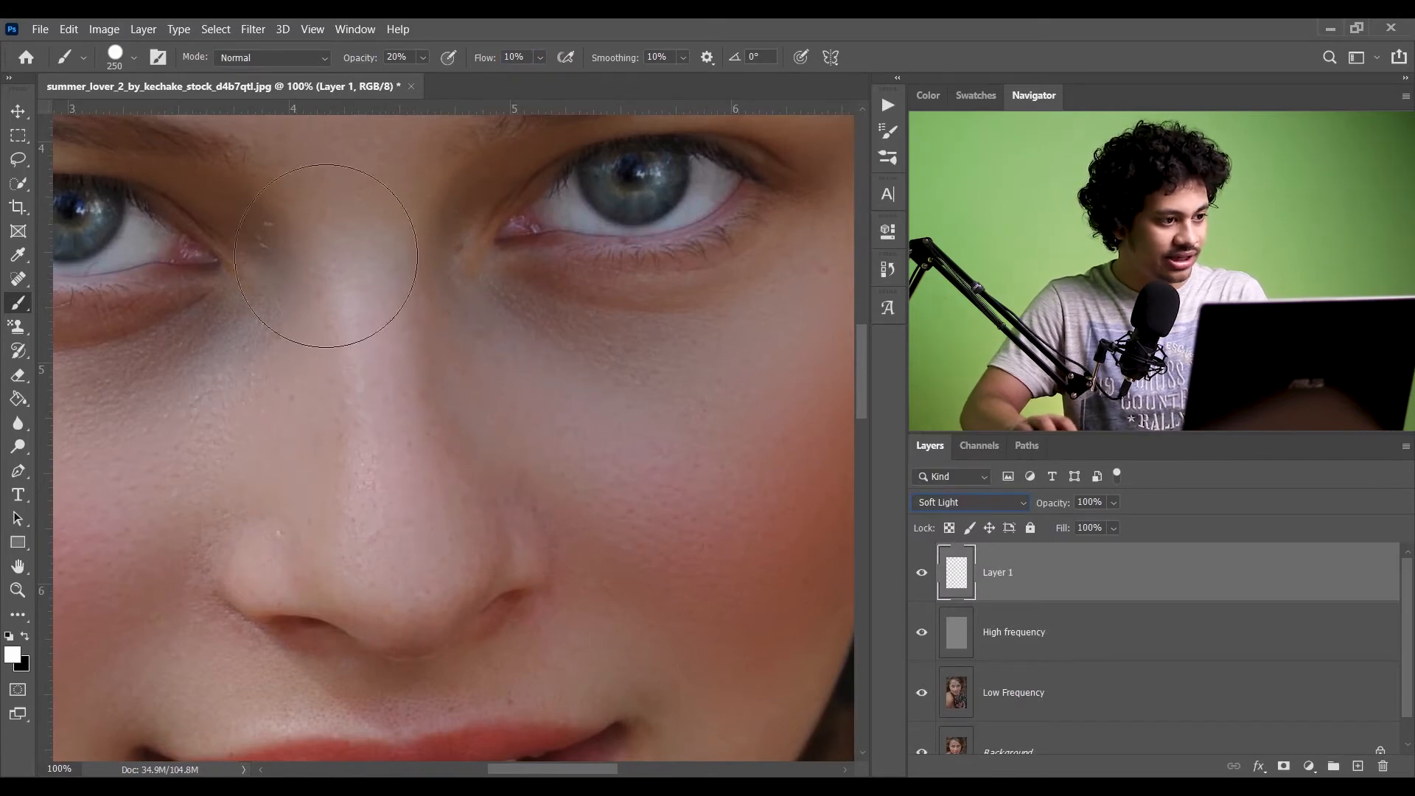
- Reduce the brush to a soft 92 px tip that fits the bridge of the nose
{"action": "right_click", "coordinate": [495, 370], "text": "alt"}
{"action": "left_click_drag", "start_coordinate": [494, 151], "coordinate": [493, 150]}
{"action": "left_click_drag", "start_coordinate": [540, 499], "coordinate": [505, 190]}
{"action": "mouse_move", "coordinate": [564, 383]}
{"action": "left_mouse_down"}
{"action": "mouse_move", "coordinate": [475, 374]}
{"action": "mouse_move", "coordinate": [489, 378]}
{"action": "left_mouse_up"}
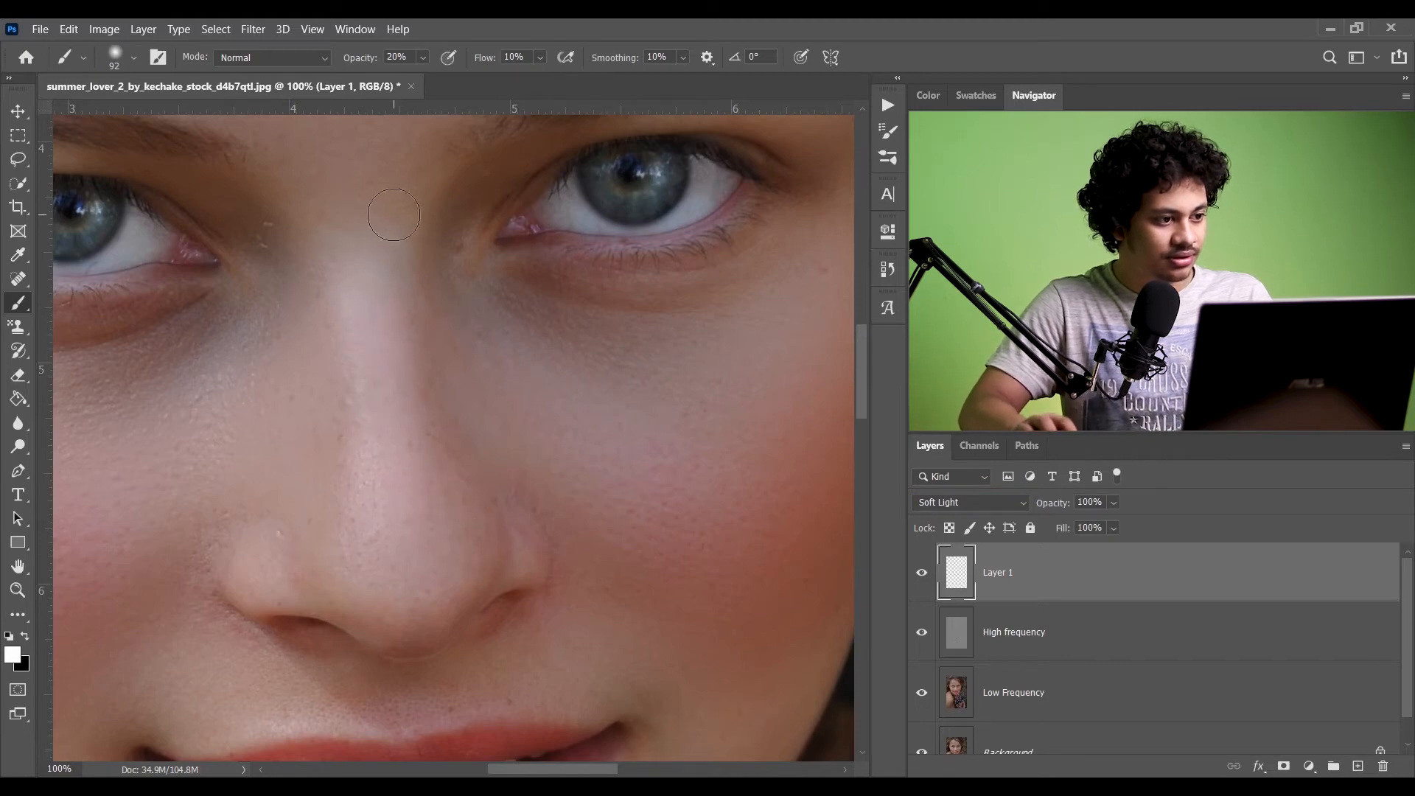
- Set the brush flow to 5% and paint white highlights on the nose and, with a 50 px tip, the lower lip
{"action": "double_click", "coordinate": [509, 57]}
{"action": "type", "text": "5"}
{"action": "key", "text": "Return"}
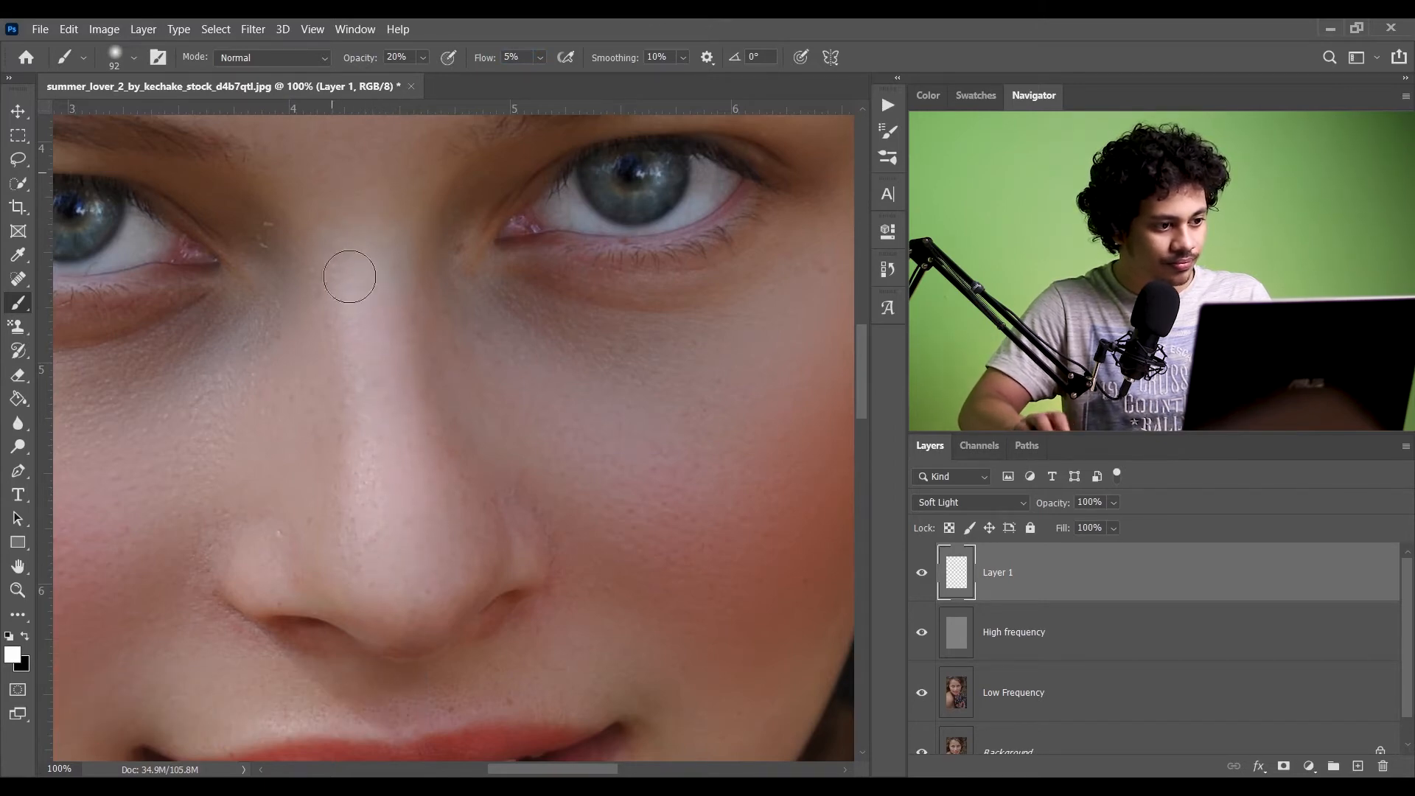
{"action": "scroll", "coordinate": [349, 276], "scroll_direction": "down", "scroll_amount": 3}
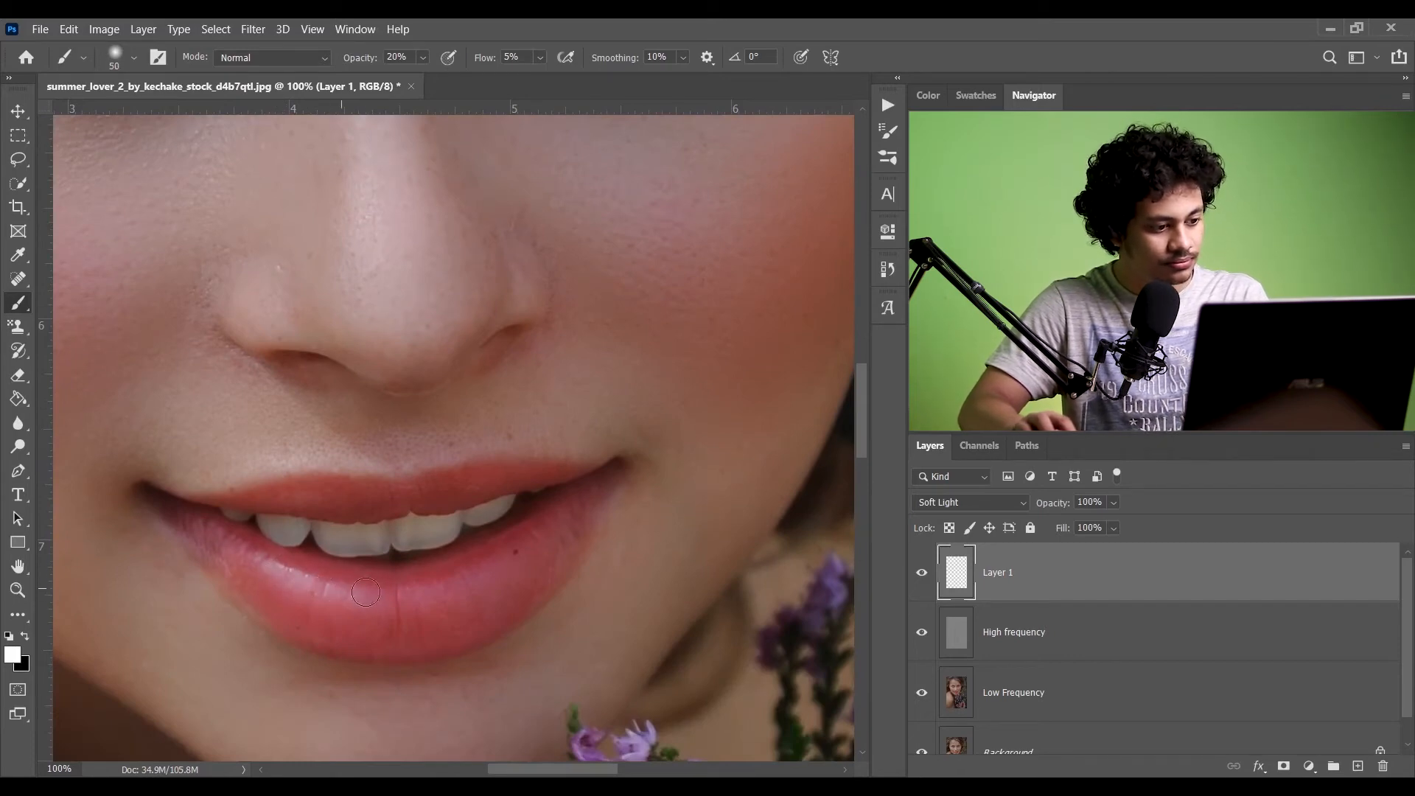
- Enlarge the brush to 150 px and paint a white highlight on the portrait's right-hand cheek
{"action": "scroll", "coordinate": [334, 467], "scroll_direction": "up", "scroll_amount": 3}
{"action": "scroll", "coordinate": [369, 415], "scroll_direction": "right", "scroll_amount": 4}
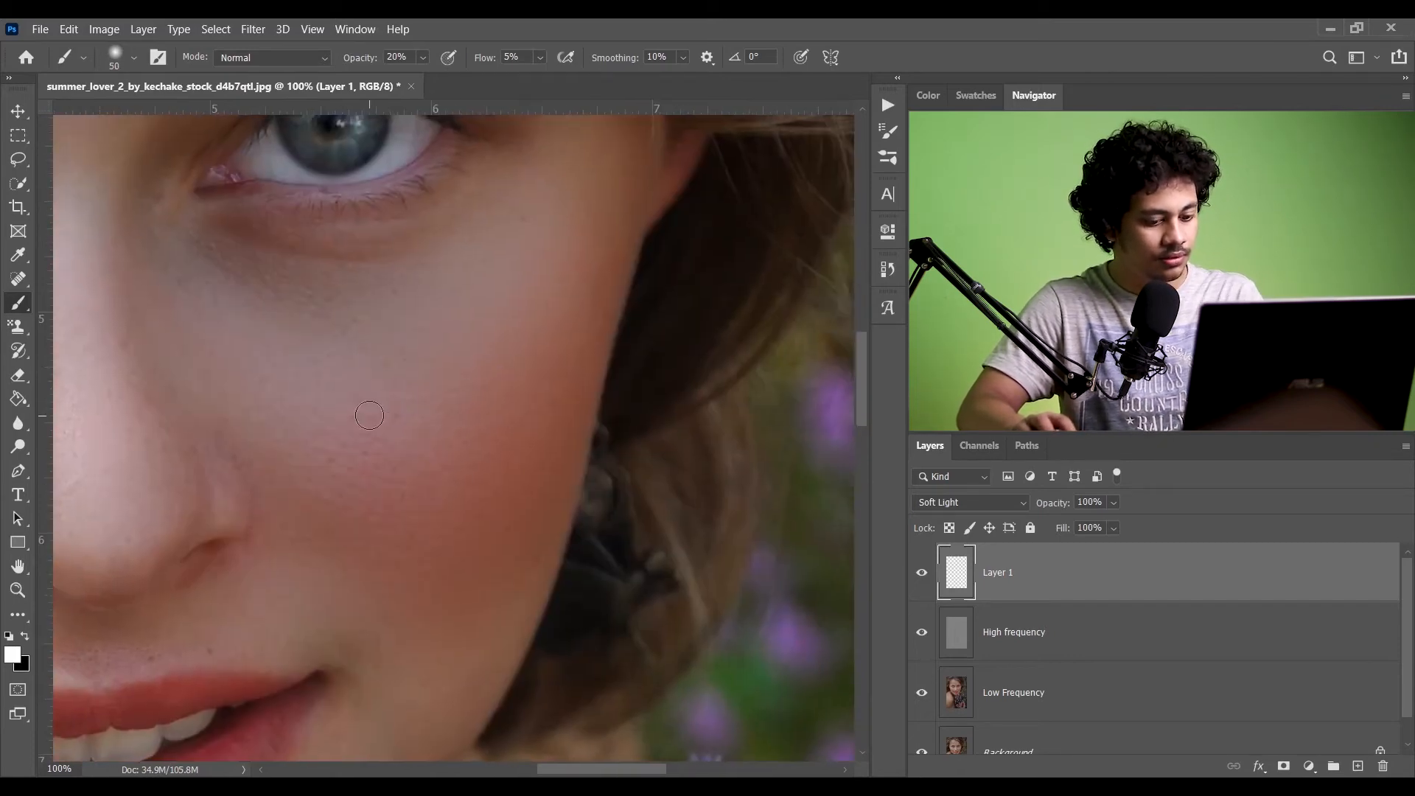
{"action": "key", "text": "bracketright"}
{"action": "key", "text": "bracketright"}
{"action": "key", "text": "bracketright"}
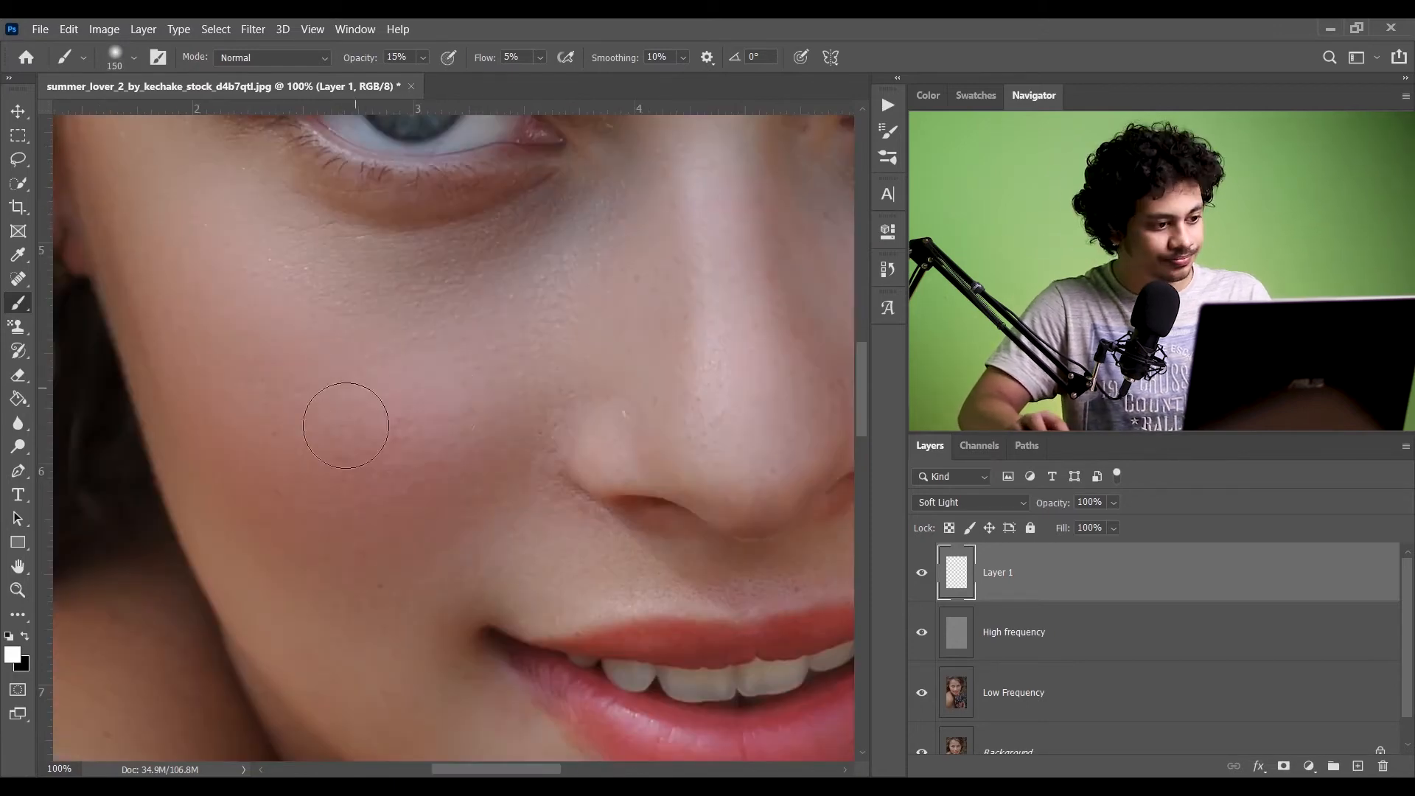
- Lower the brush opacity to 15% and paint a white highlight on the portrait's left-hand cheek below the eye
{"action": "scroll", "coordinate": [347, 410], "scroll_direction": "left", "scroll_amount": 9}
{"action": "scroll", "coordinate": [347, 410], "scroll_direction": "down", "scroll_amount": 1}
{"action": "key", "text": "1"}
{"action": "key", "text": "5"}
{"action": "mouse_move", "coordinate": [365, 387]}
{"action": "left_mouse_down"}
{"action": "mouse_move", "coordinate": [452, 401]}
{"action": "mouse_move", "coordinate": [331, 433]}
{"action": "mouse_move", "coordinate": [347, 338]}
{"action": "mouse_move", "coordinate": [399, 481]}
{"action": "left_mouse_up"}
- Paint soft white highlights on the chin and the middle of the forehead
{"action": "scroll", "coordinate": [578, 284], "scroll_direction": "down", "scroll_amount": 3}
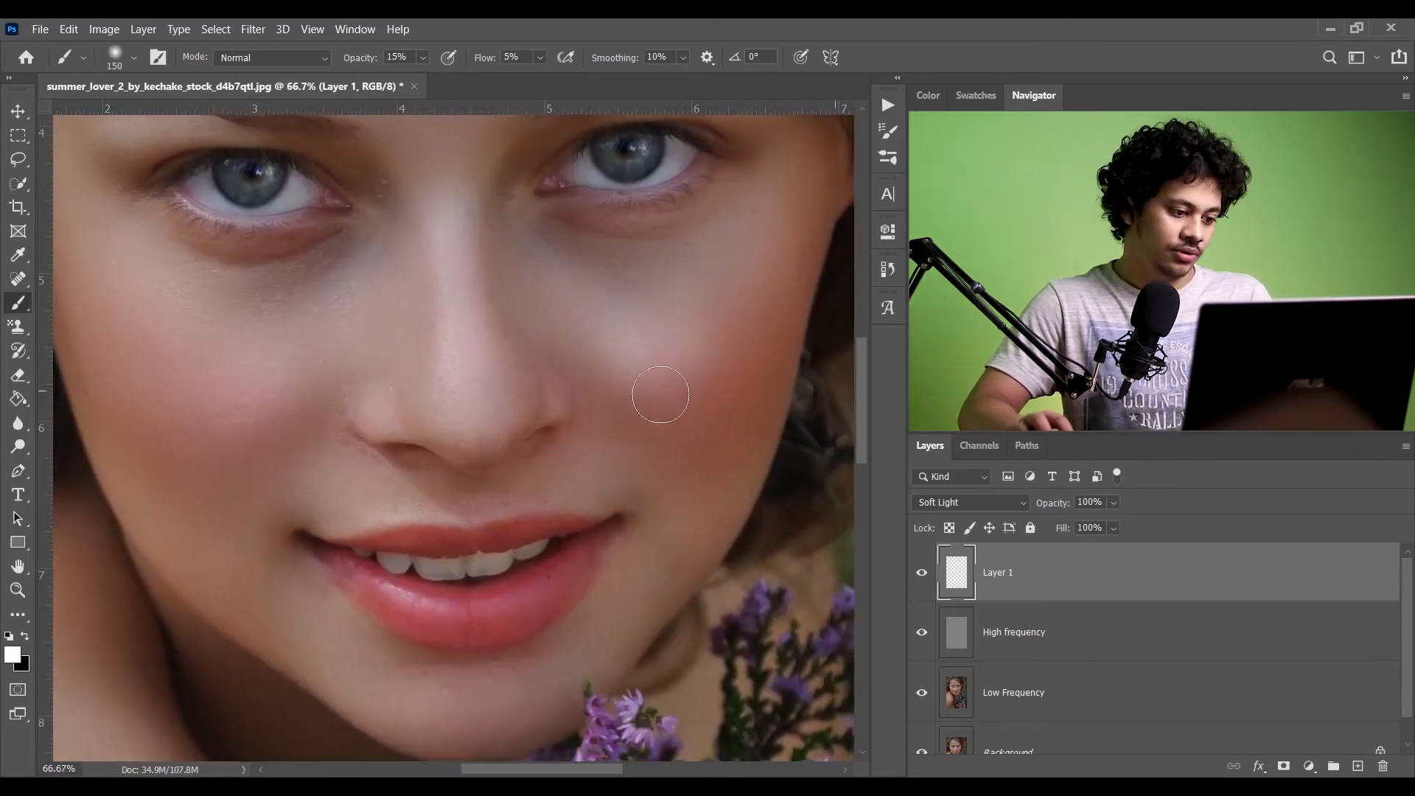
{"action": "scroll", "coordinate": [415, 608], "scroll_direction": "up", "scroll_amount": 2}
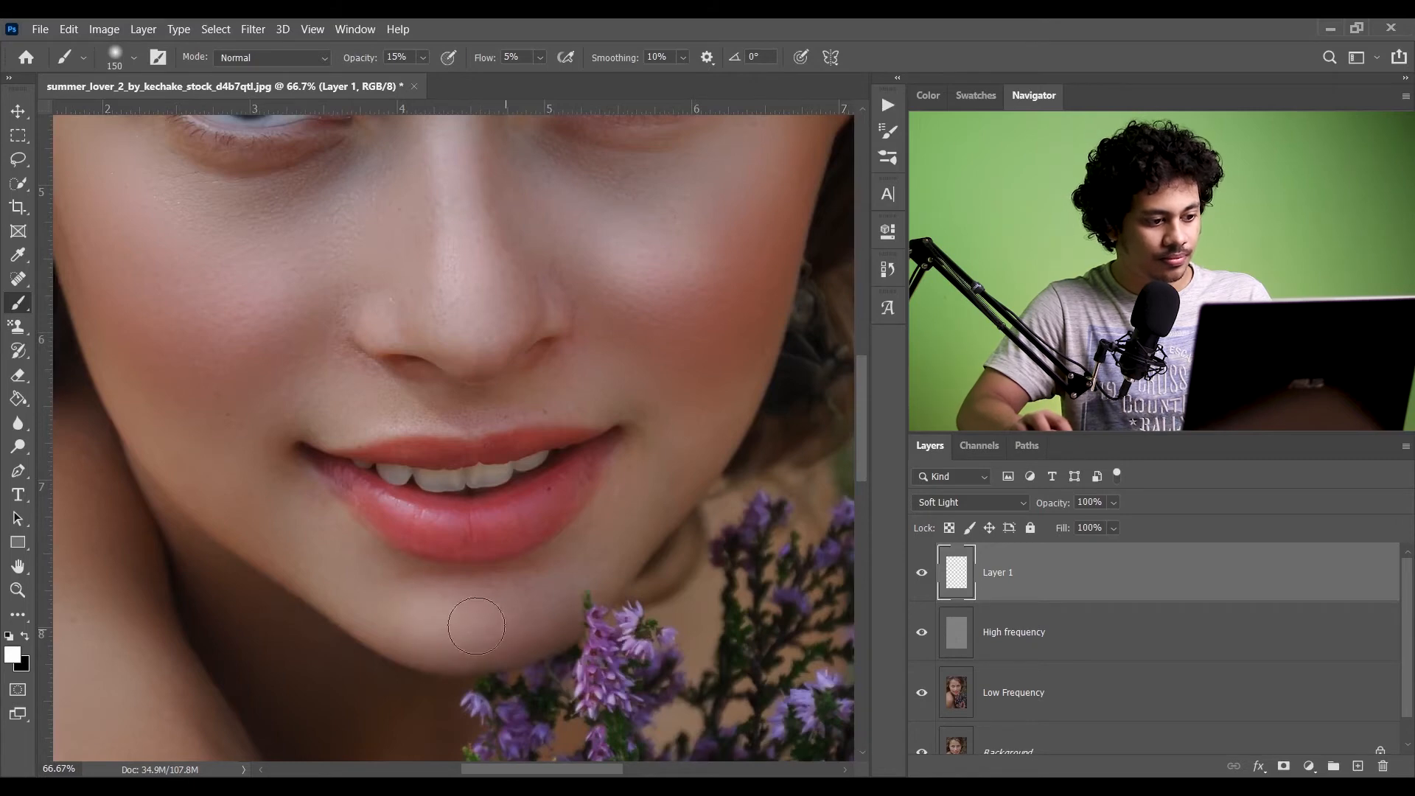
{"action": "mouse_move", "coordinate": [352, 525]}
{"action": "left_mouse_down"}
{"action": "mouse_move", "coordinate": [746, 243]}
{"action": "mouse_move", "coordinate": [703, 239]}
{"action": "mouse_move", "coordinate": [417, 335]}
{"action": "mouse_move", "coordinate": [439, 246]}
{"action": "mouse_move", "coordinate": [378, 286]}
{"action": "left_mouse_up"}
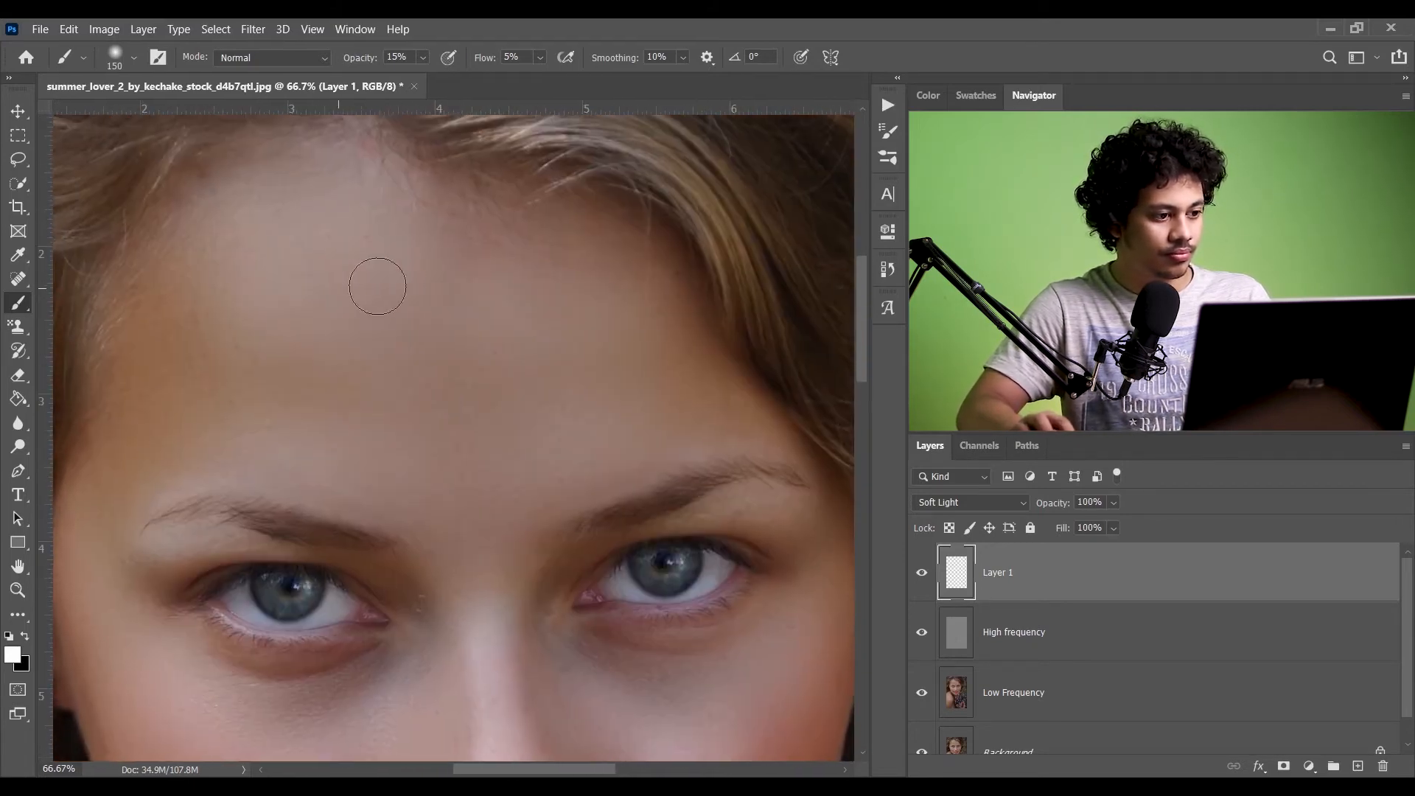
{"action": "left_click_drag", "start_coordinate": [528, 568], "coordinate": [417, 321]}
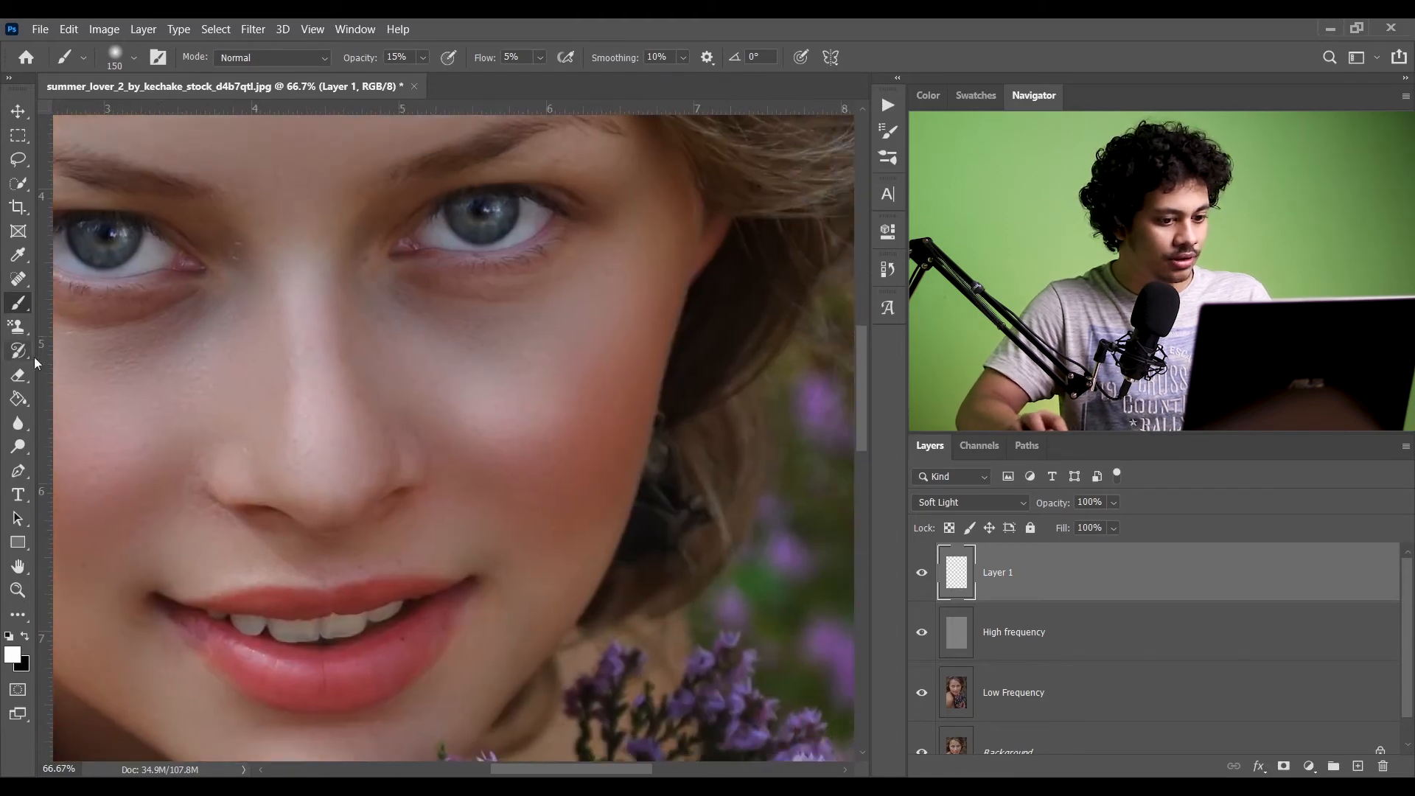
- Add a new layer above Layer 1, set its blend mode to Soft Light and make black the foreground colour
{"action": "left_click", "coordinate": [1357, 766]}
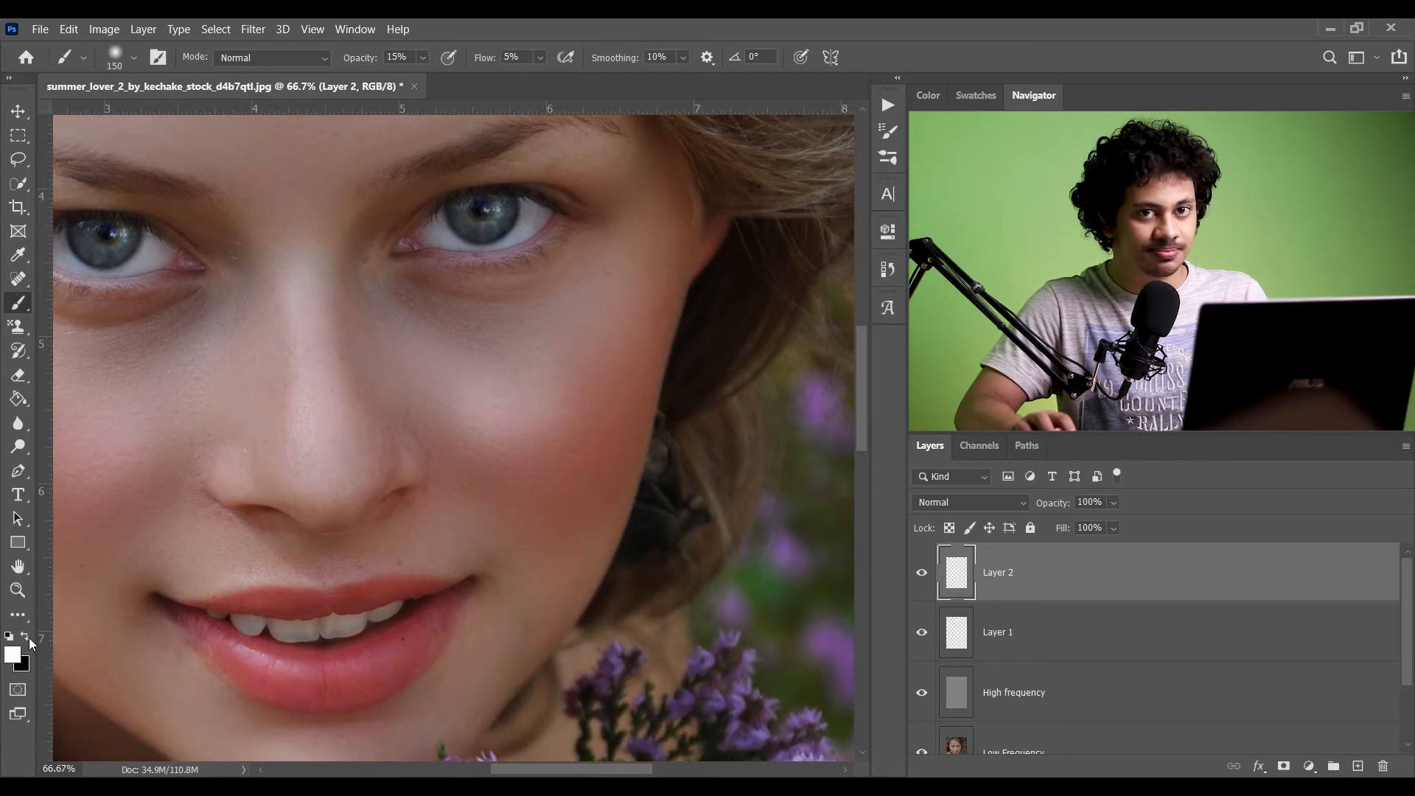
{"action": "key", "text": "x"}
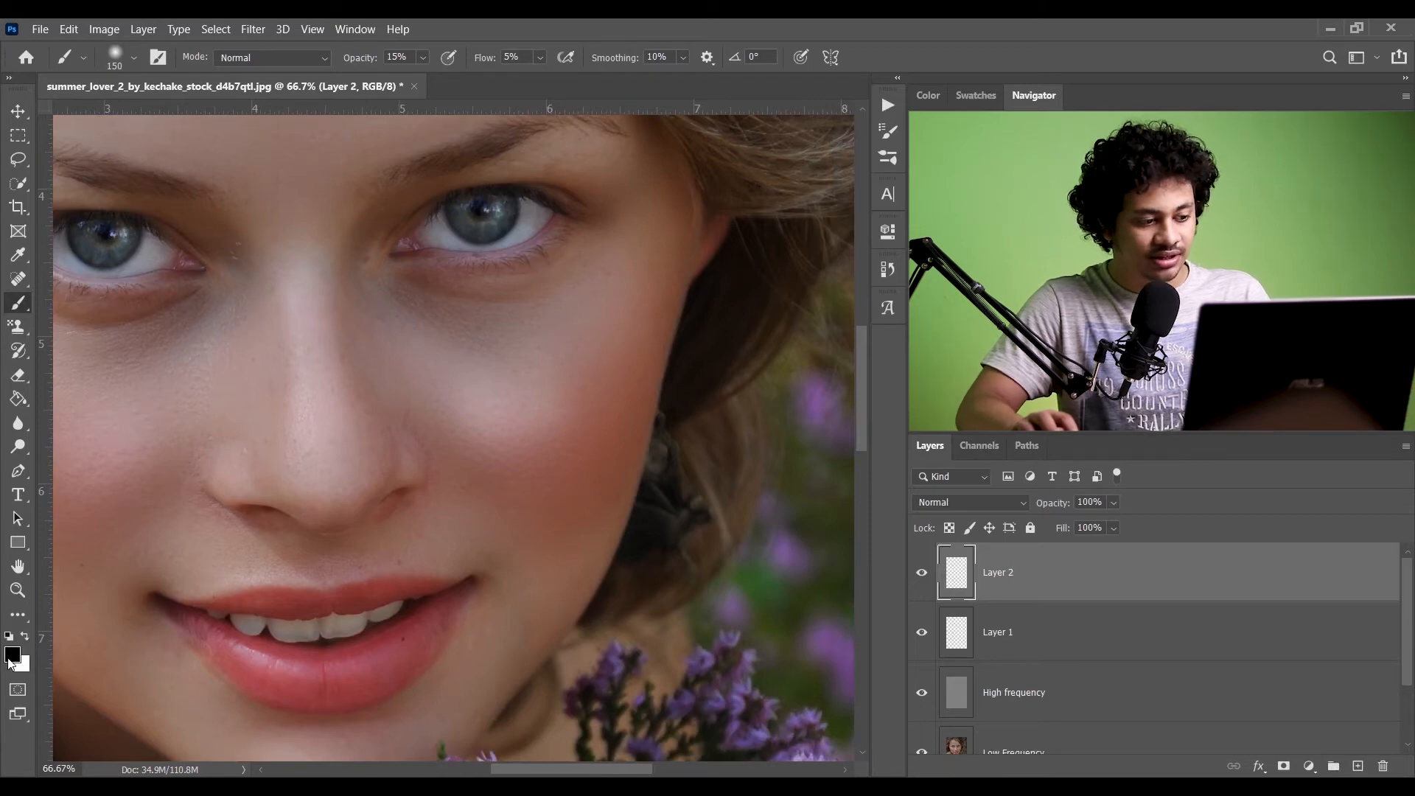
{"action": "left_click", "coordinate": [968, 508]}
{"action": "left_click", "coordinate": [931, 554]}
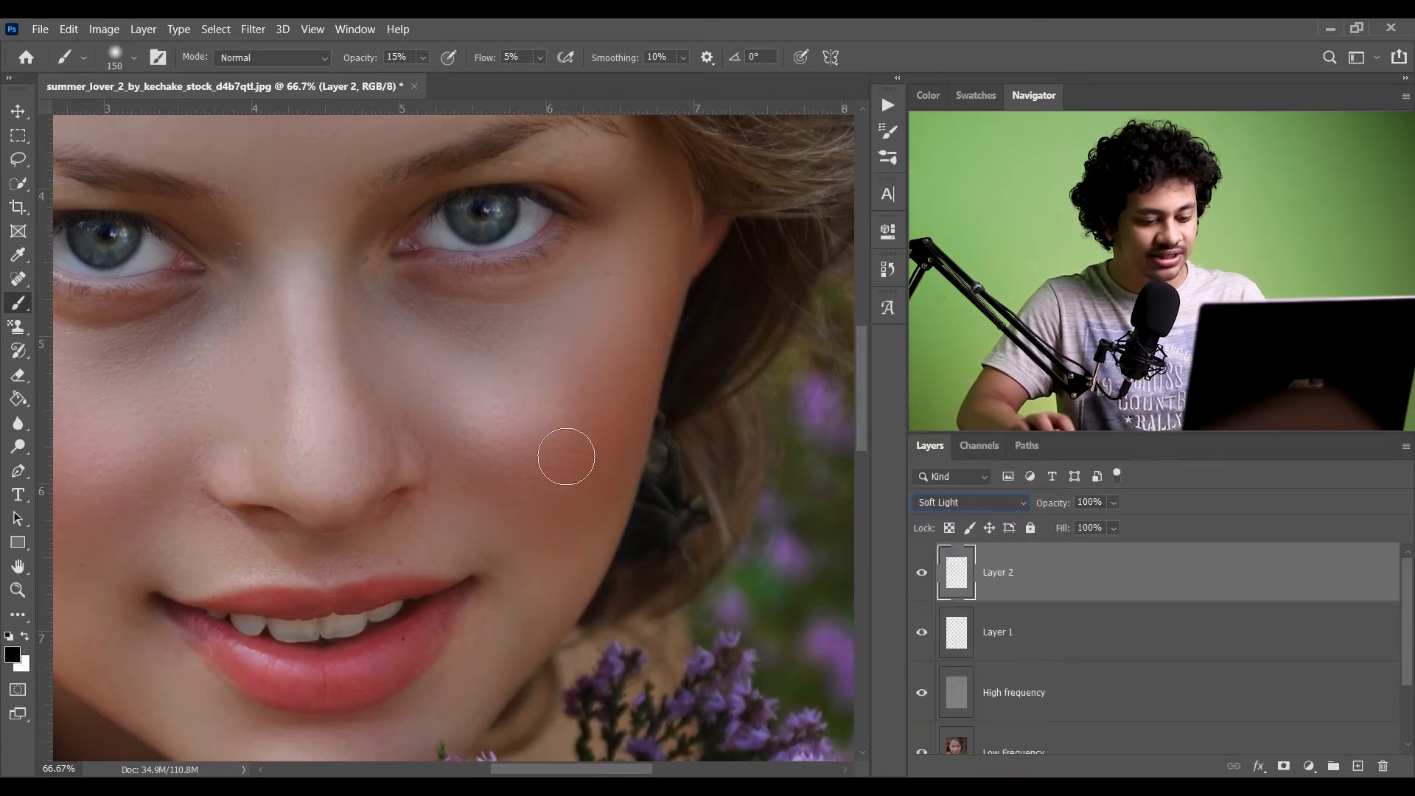
- Paint soft black shading on the portrait's right-hand cheek, near the edge of the face
{"action": "key", "text": "ctrl+plus"}
{"action": "mouse_move", "coordinate": [669, 379]}
{"action": "left_mouse_down"}
{"action": "mouse_move", "coordinate": [587, 405]}
{"action": "mouse_move", "coordinate": [590, 387]}
{"action": "mouse_move", "coordinate": [600, 403]}
{"action": "mouse_move", "coordinate": [582, 410]}
{"action": "mouse_move", "coordinate": [508, 359]}
{"action": "mouse_move", "coordinate": [545, 391]}
{"action": "mouse_move", "coordinate": [522, 381]}
{"action": "mouse_move", "coordinate": [530, 405]}
{"action": "mouse_move", "coordinate": [484, 385]}
{"action": "mouse_move", "coordinate": [487, 412]}
{"action": "mouse_move", "coordinate": [464, 370]}
{"action": "mouse_move", "coordinate": [518, 456]}
{"action": "mouse_move", "coordinate": [501, 353]}
{"action": "left_mouse_up"}
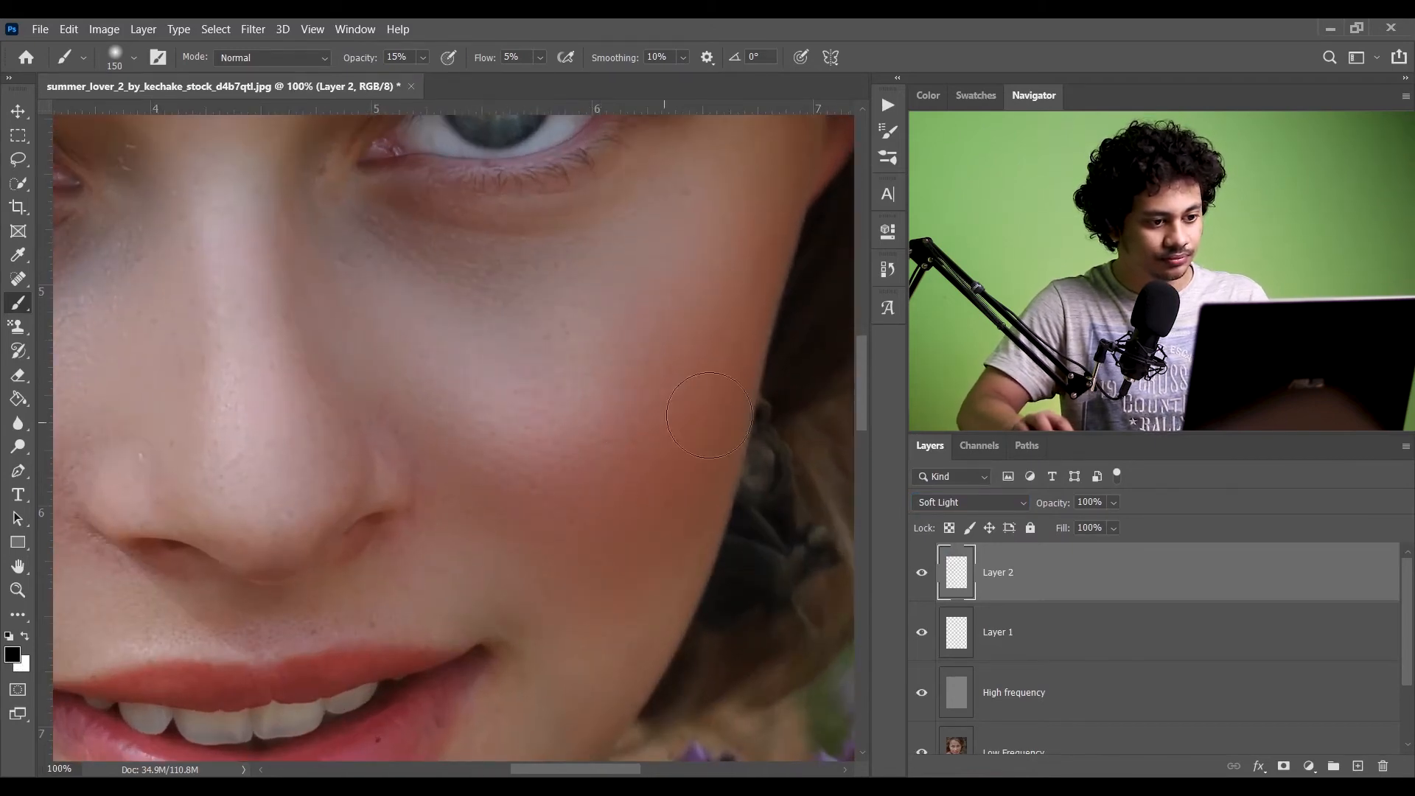
{"action": "key", "text": "ctrl+minus"}
{"action": "key", "text": "ctrl+minus"}
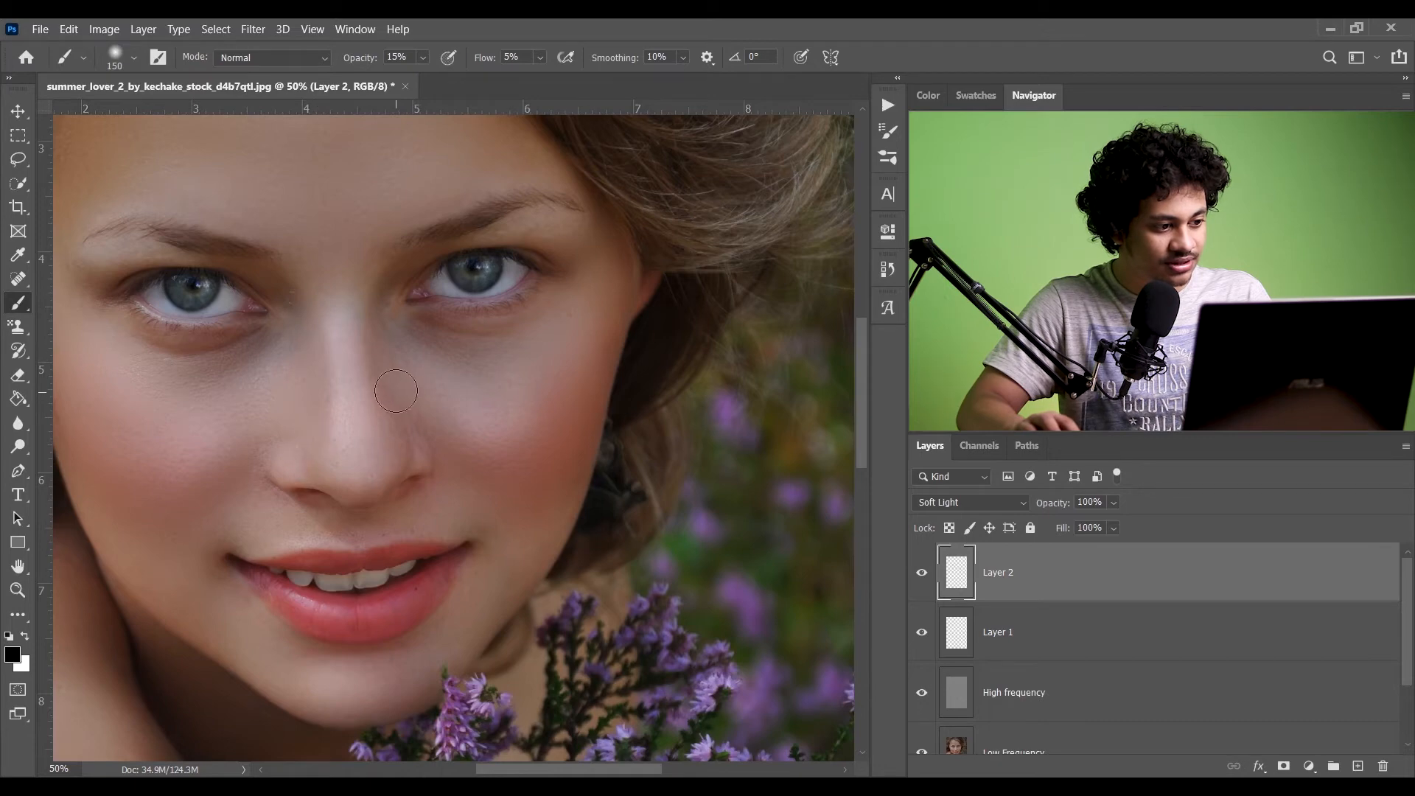
- Lower the brush opacity to 10% and paint soft black shading around the contours of the face, including the cheeks and chin
{"action": "scroll", "coordinate": [176, 415], "scroll_direction": "left", "scroll_amount": 3}
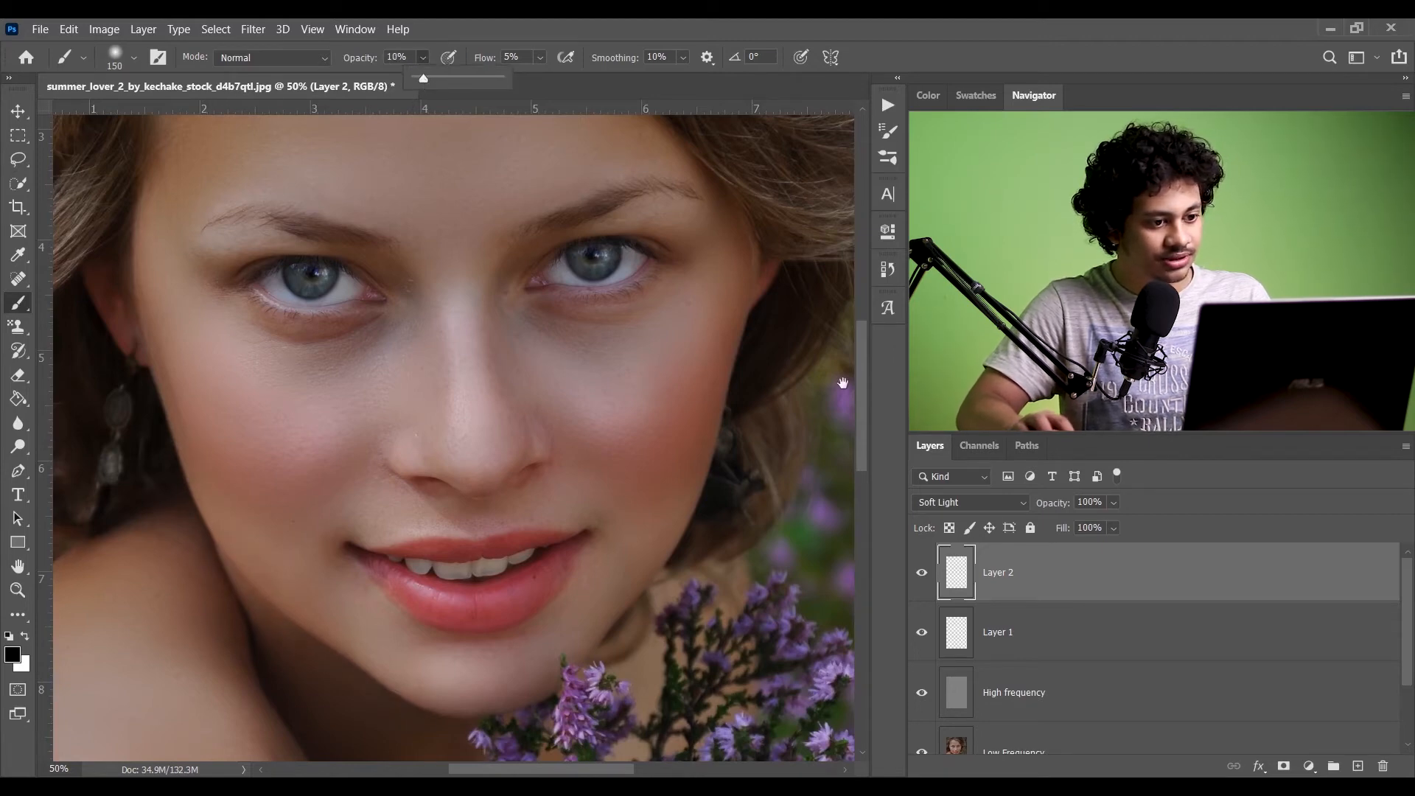
{"action": "scroll", "coordinate": [669, 288], "scroll_direction": "right", "scroll_amount": 3}
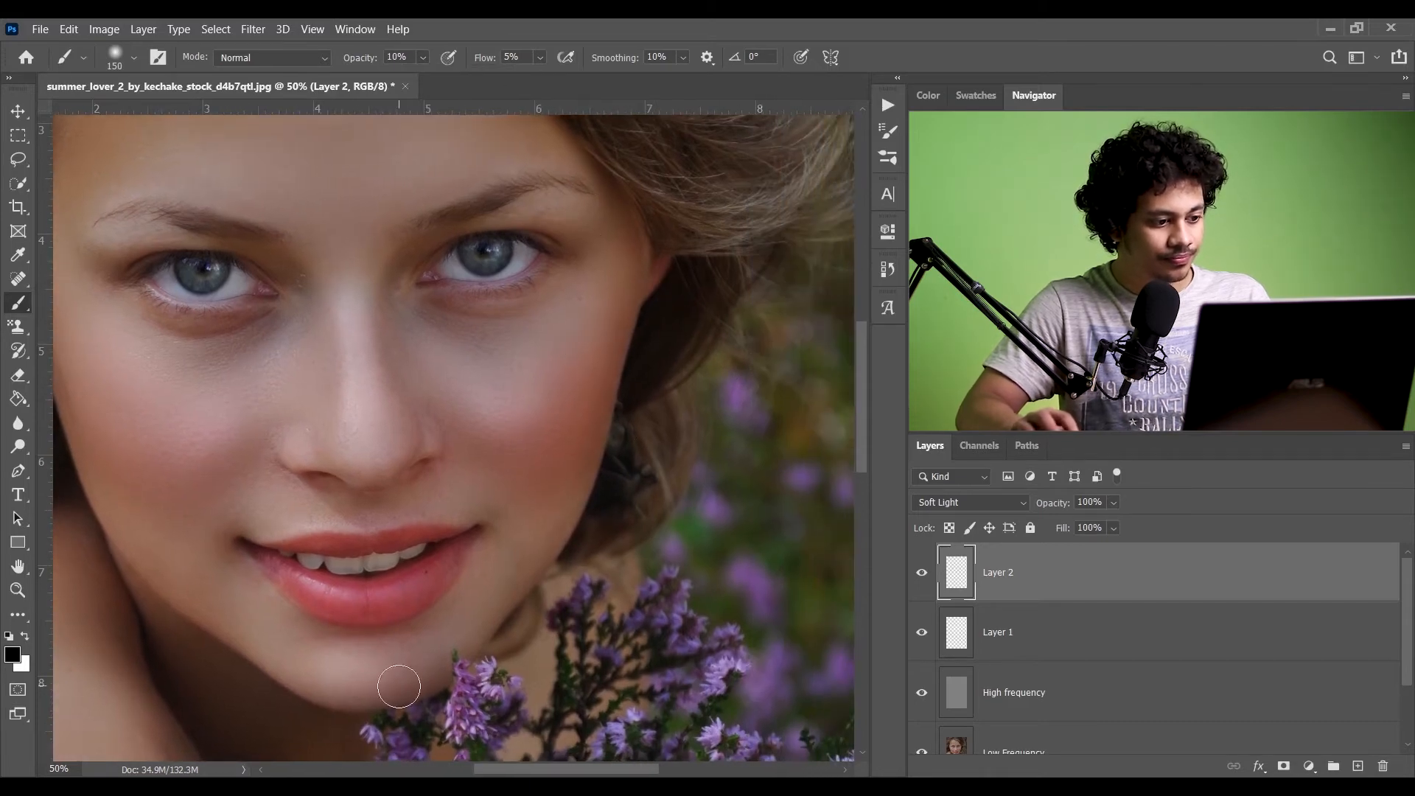
{"action": "scroll", "coordinate": [591, 328], "scroll_direction": "up", "scroll_amount": 5}
{"action": "scroll", "coordinate": [224, 304], "scroll_direction": "left", "scroll_amount": 3}
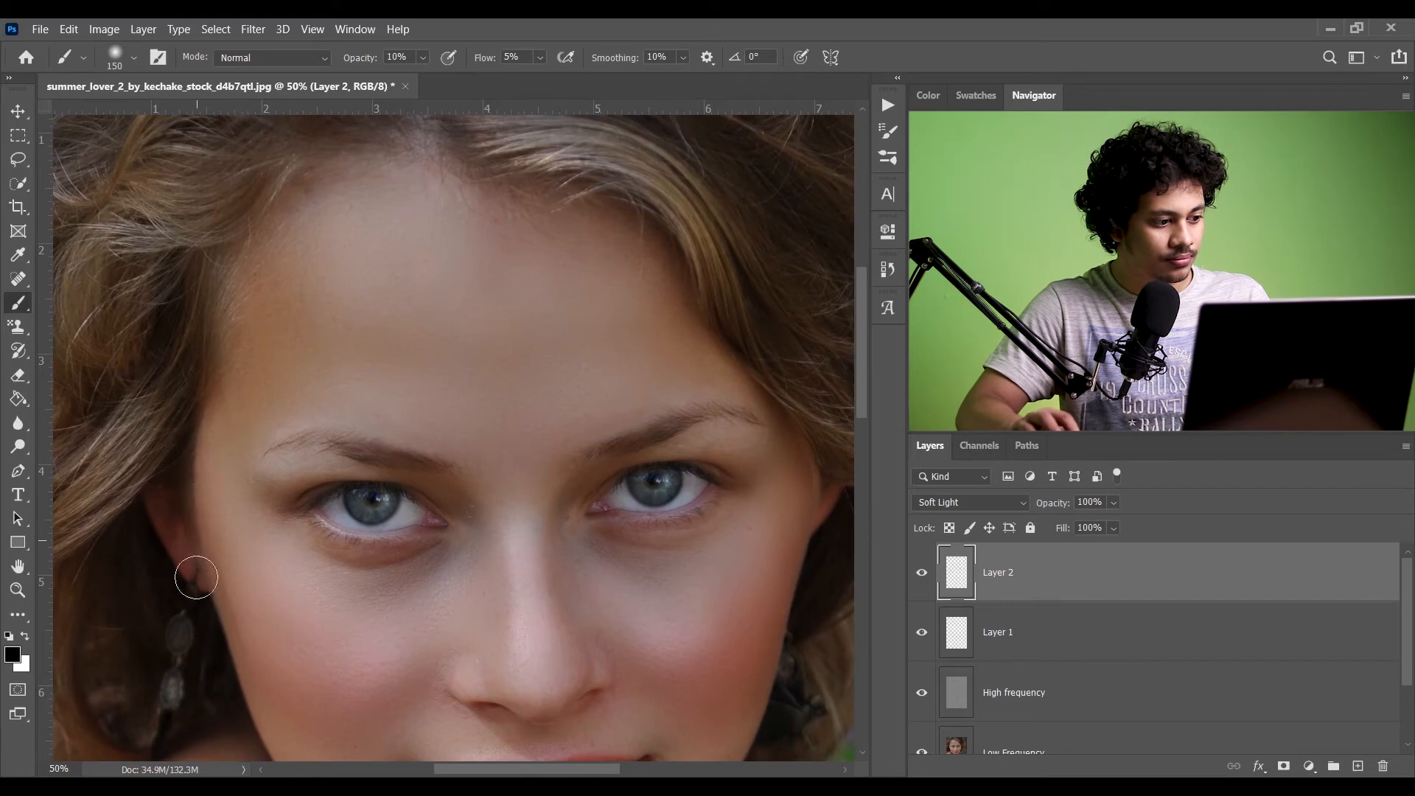
{"action": "scroll", "coordinate": [203, 396], "scroll_direction": "down", "scroll_amount": 6}
{"action": "scroll", "coordinate": [654, 352], "scroll_direction": "up", "scroll_amount": 2}
{"action": "scroll", "coordinate": [655, 352], "scroll_direction": "right", "scroll_amount": 3}
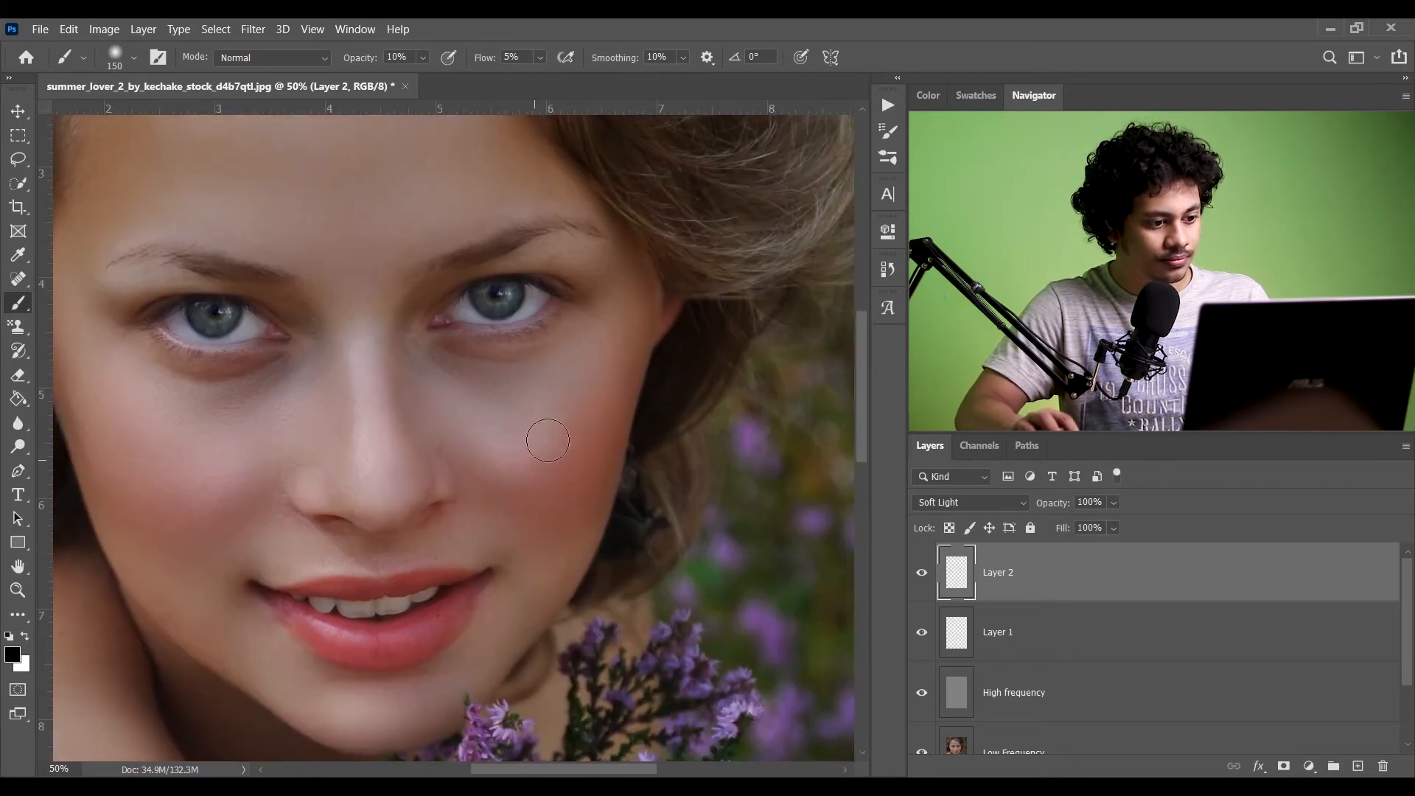
{"action": "scroll", "coordinate": [490, 448], "scroll_direction": "up", "scroll_amount": 1}
{"action": "scroll", "coordinate": [490, 448], "scroll_direction": "right", "scroll_amount": 2}
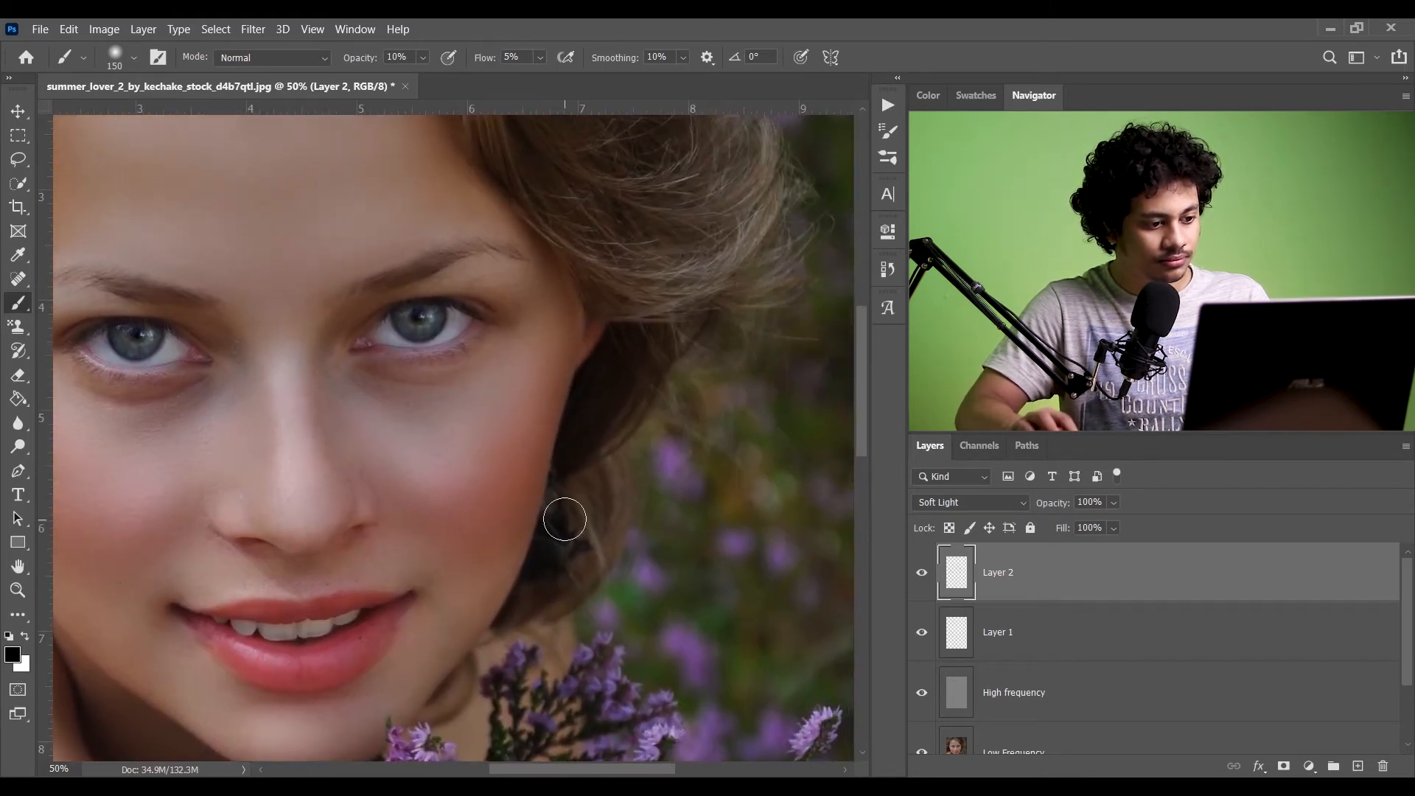
{"action": "scroll", "coordinate": [479, 658], "scroll_direction": "down", "scroll_amount": 4}
{"action": "scroll", "coordinate": [479, 657], "scroll_direction": "left", "scroll_amount": 2}
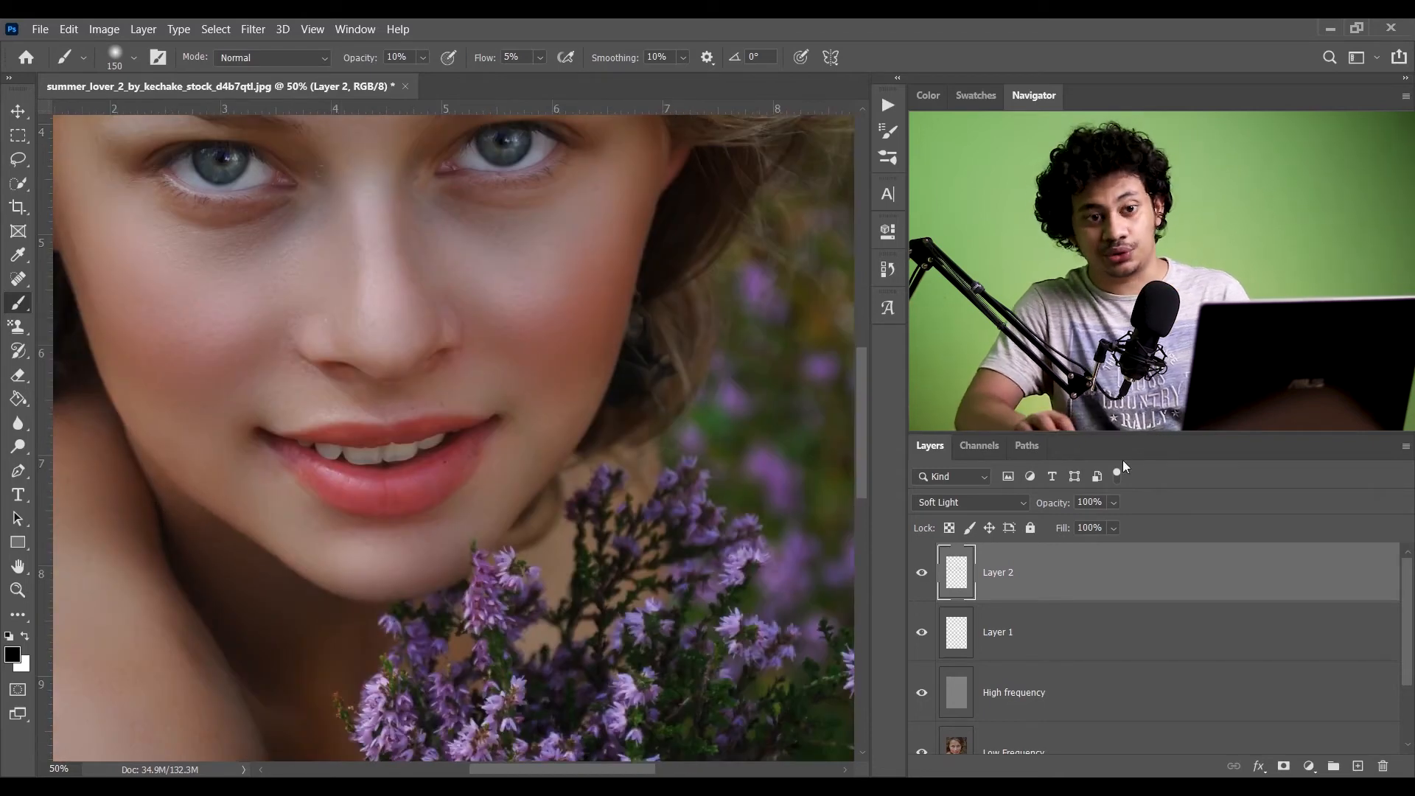
- Rename the highlight layer, Layer 1, as dodge and the shading layer, Layer 2, as burn
{"action": "left_click", "coordinate": [1010, 638]}
{"action": "double_click", "coordinate": [1008, 633]}
{"action": "type", "text": "d"}
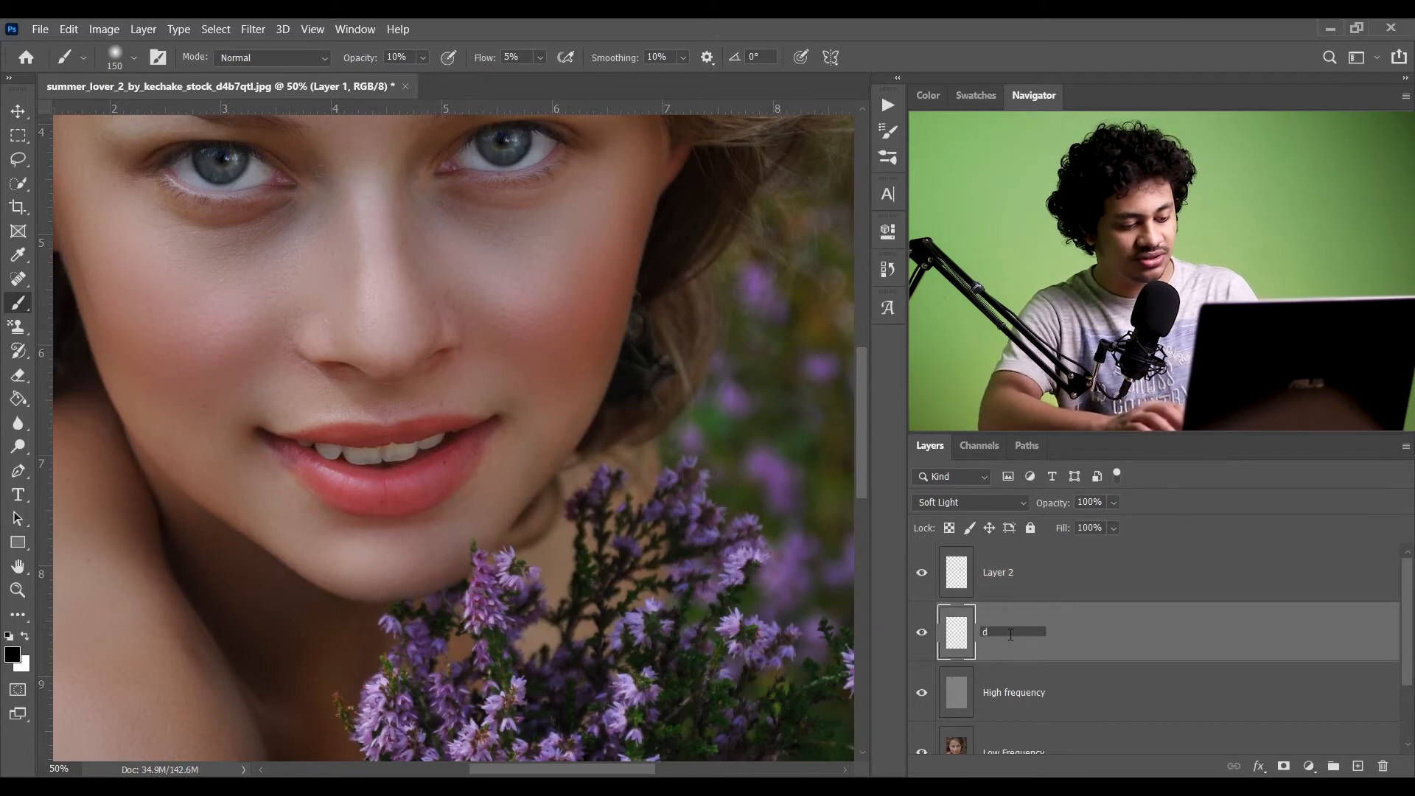
{"action": "type", "text": "odge"}
{"action": "key", "text": "Return"}
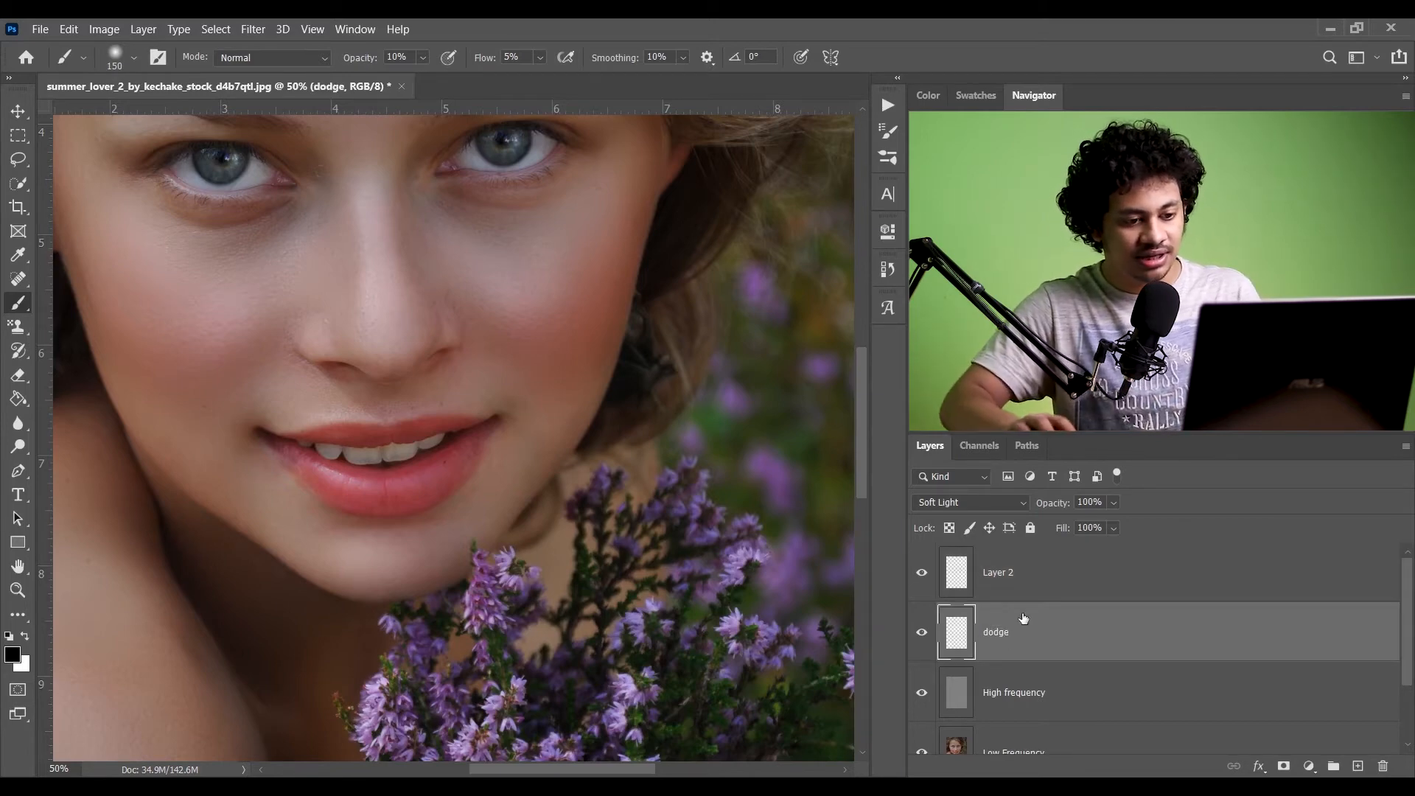
{"action": "double_click", "coordinate": [1000, 573]}
{"action": "type", "text": "burn"}
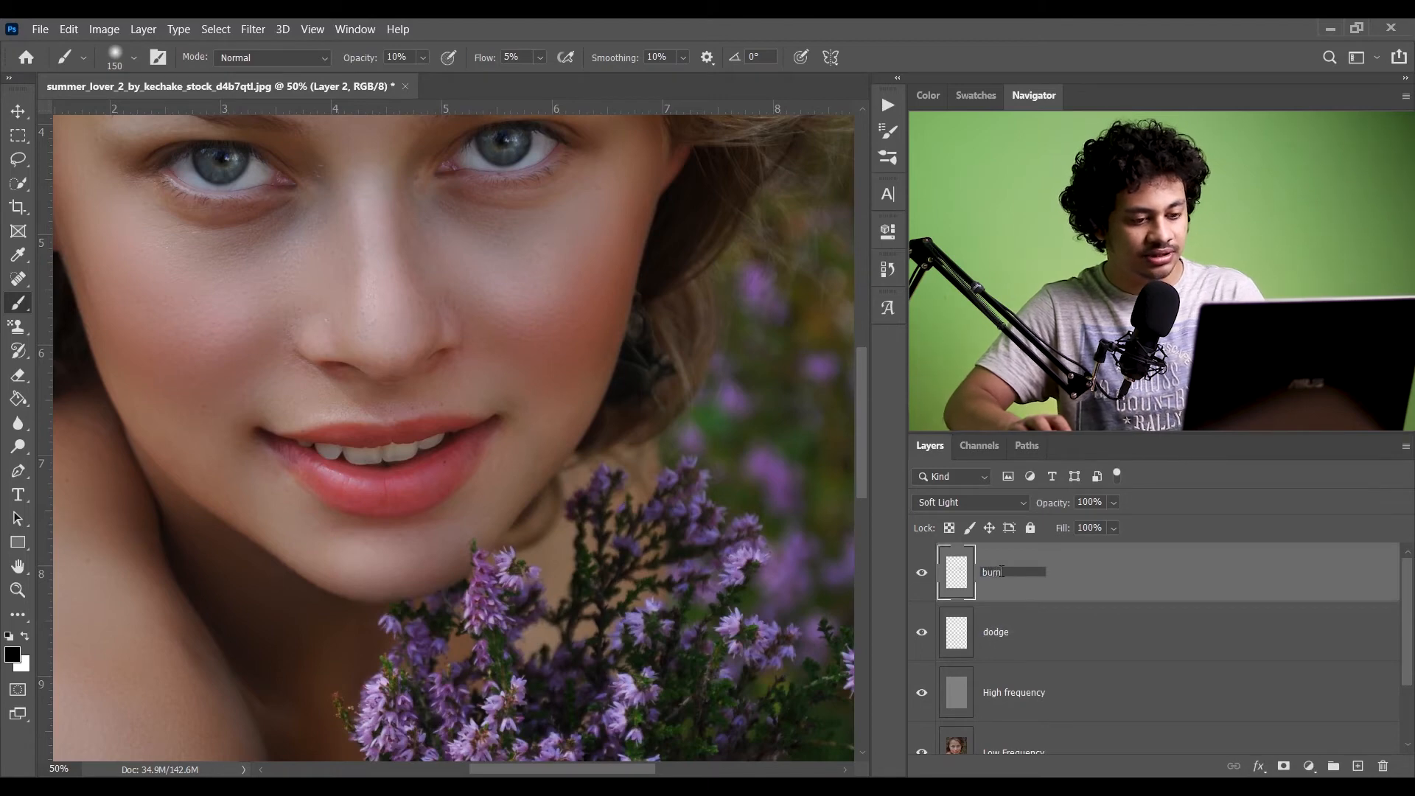
{"action": "key", "text": "Return"}
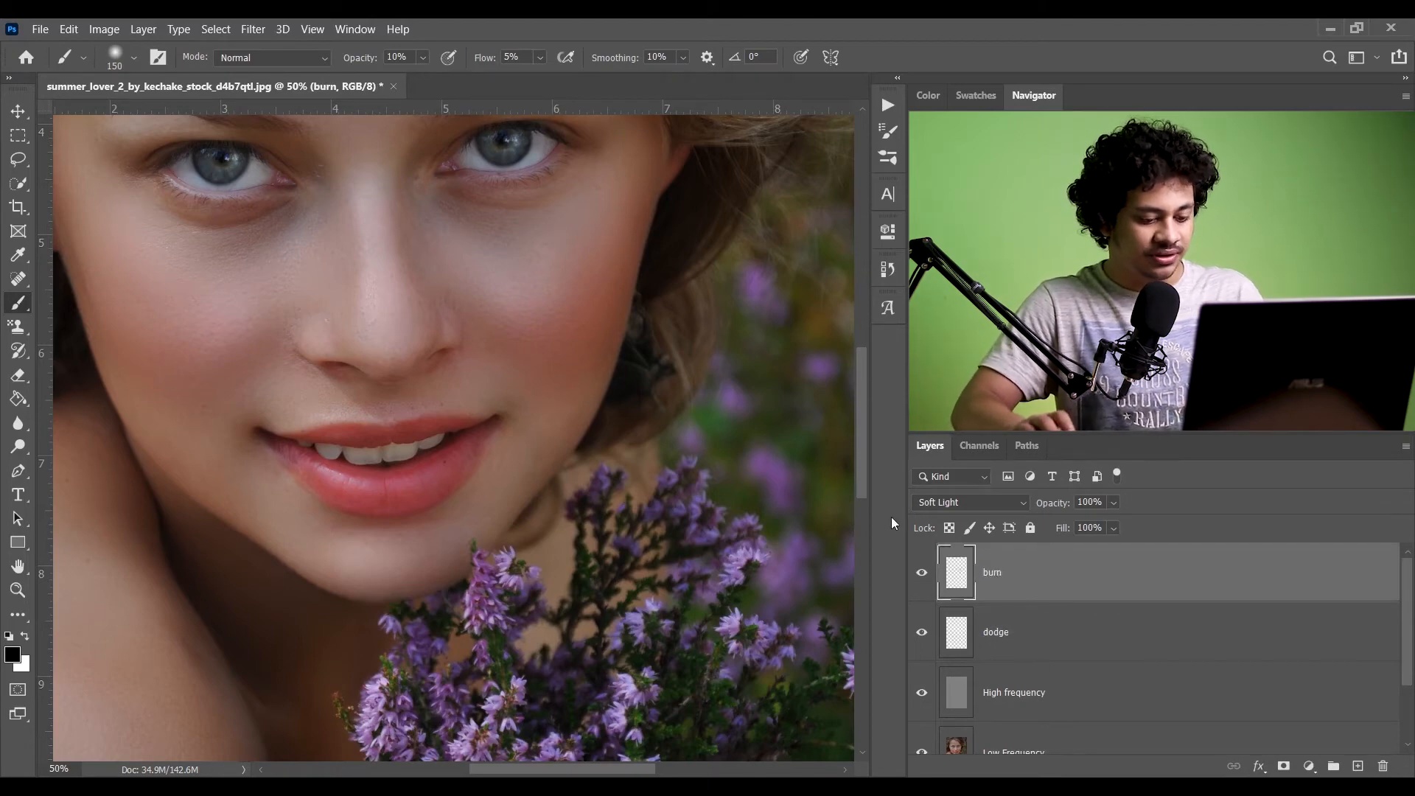
- Reduce the dodge layer's opacity to 51% and the burn layer's to 62%, and compare the retouch with the original Background
{"action": "key", "text": "ctrl+0"}
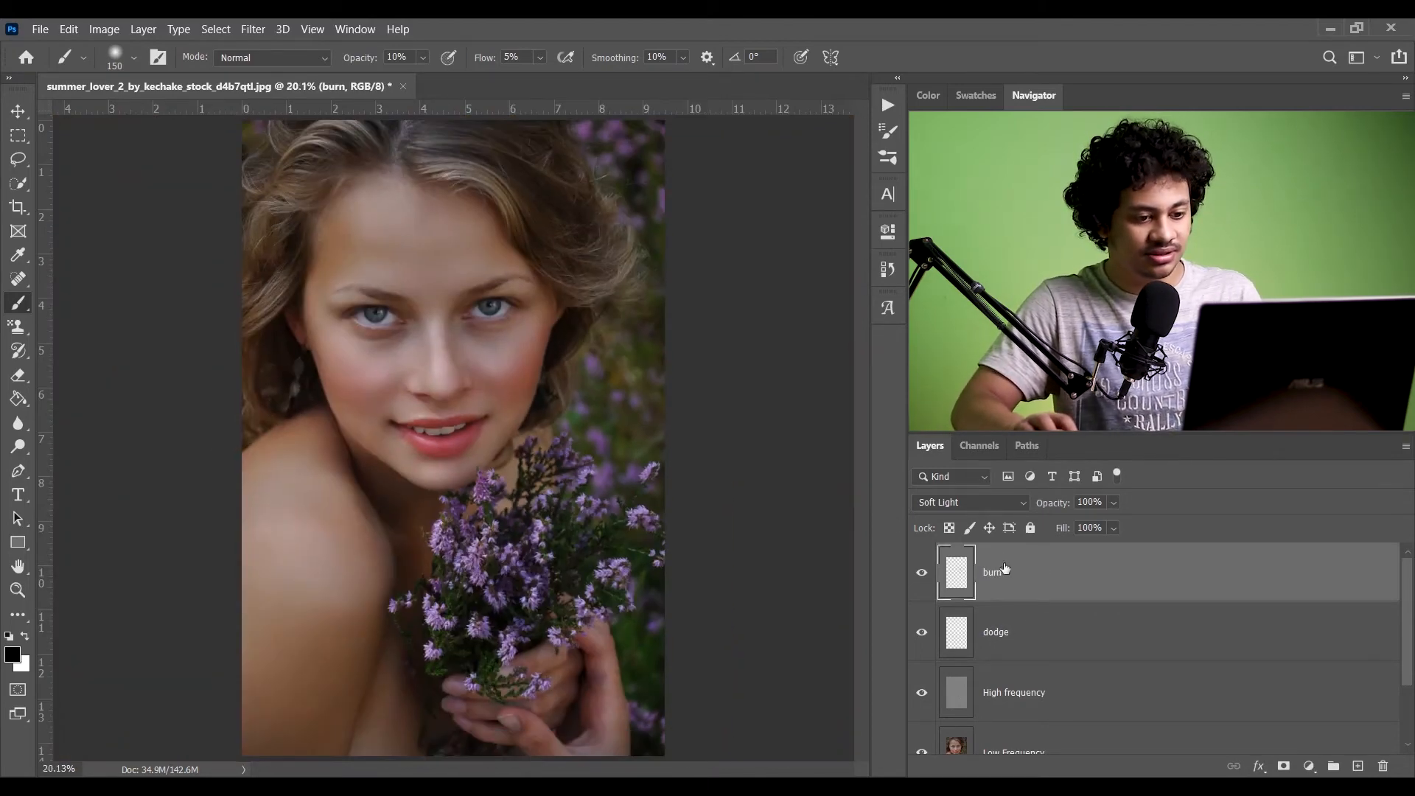
{"action": "left_click", "coordinate": [1113, 502]}
{"action": "left_click", "coordinate": [1111, 521]}
{"action": "left_click", "coordinate": [1092, 622]}
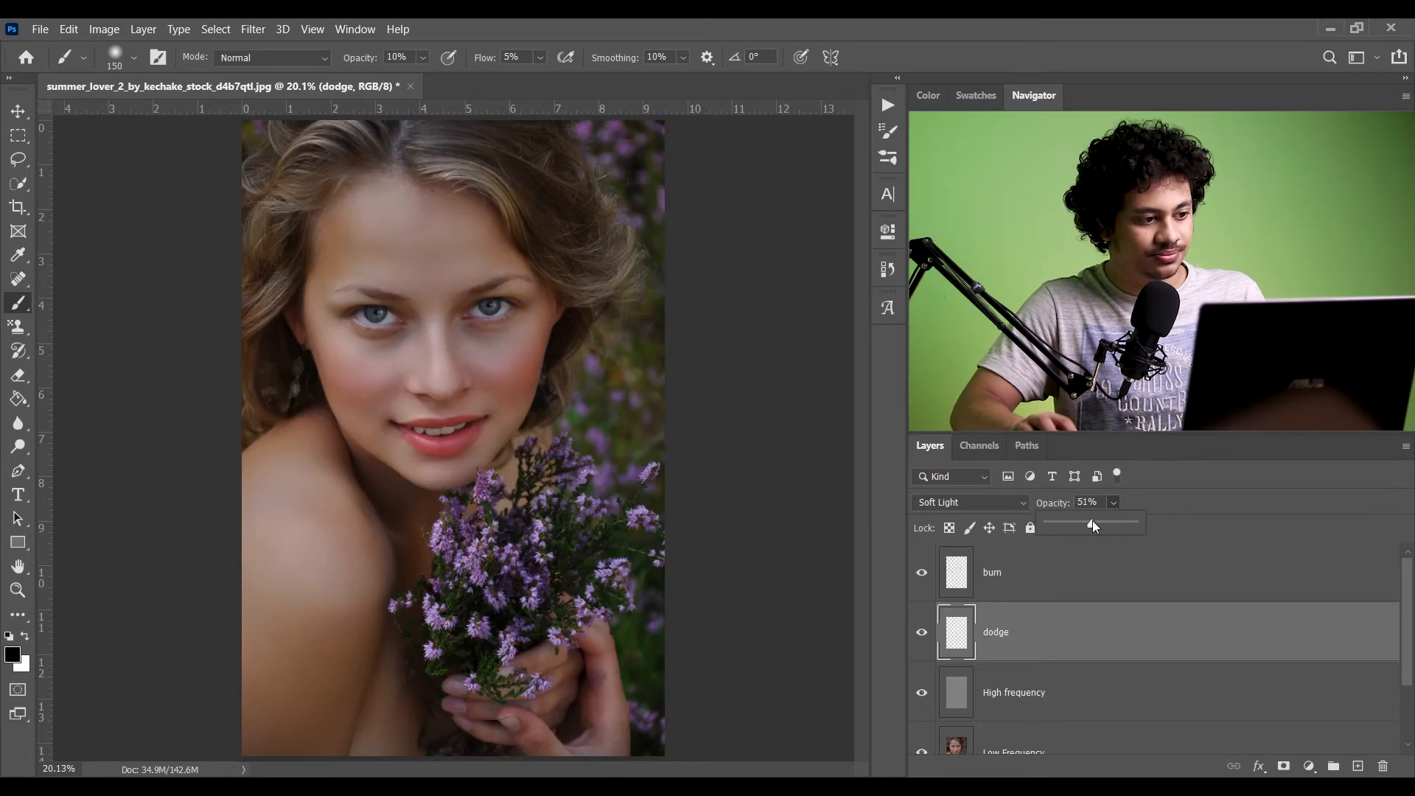
{"action": "left_click", "coordinate": [1111, 586]}
{"action": "left_click", "coordinate": [1113, 504]}
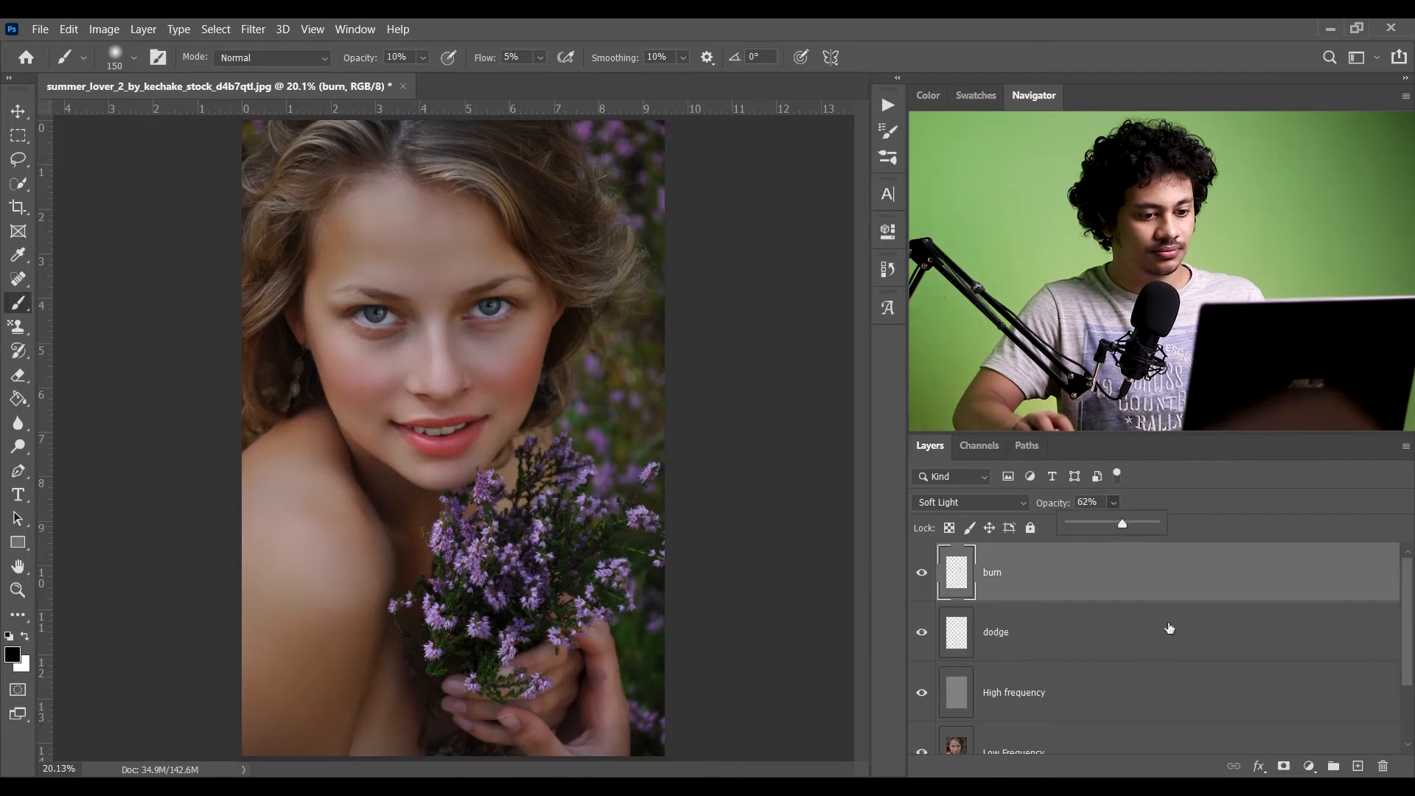
{"action": "scroll", "coordinate": [978, 627], "scroll_direction": "down", "scroll_amount": 2}
{"action": "left_click", "coordinate": [927, 726], "text": "alt"}
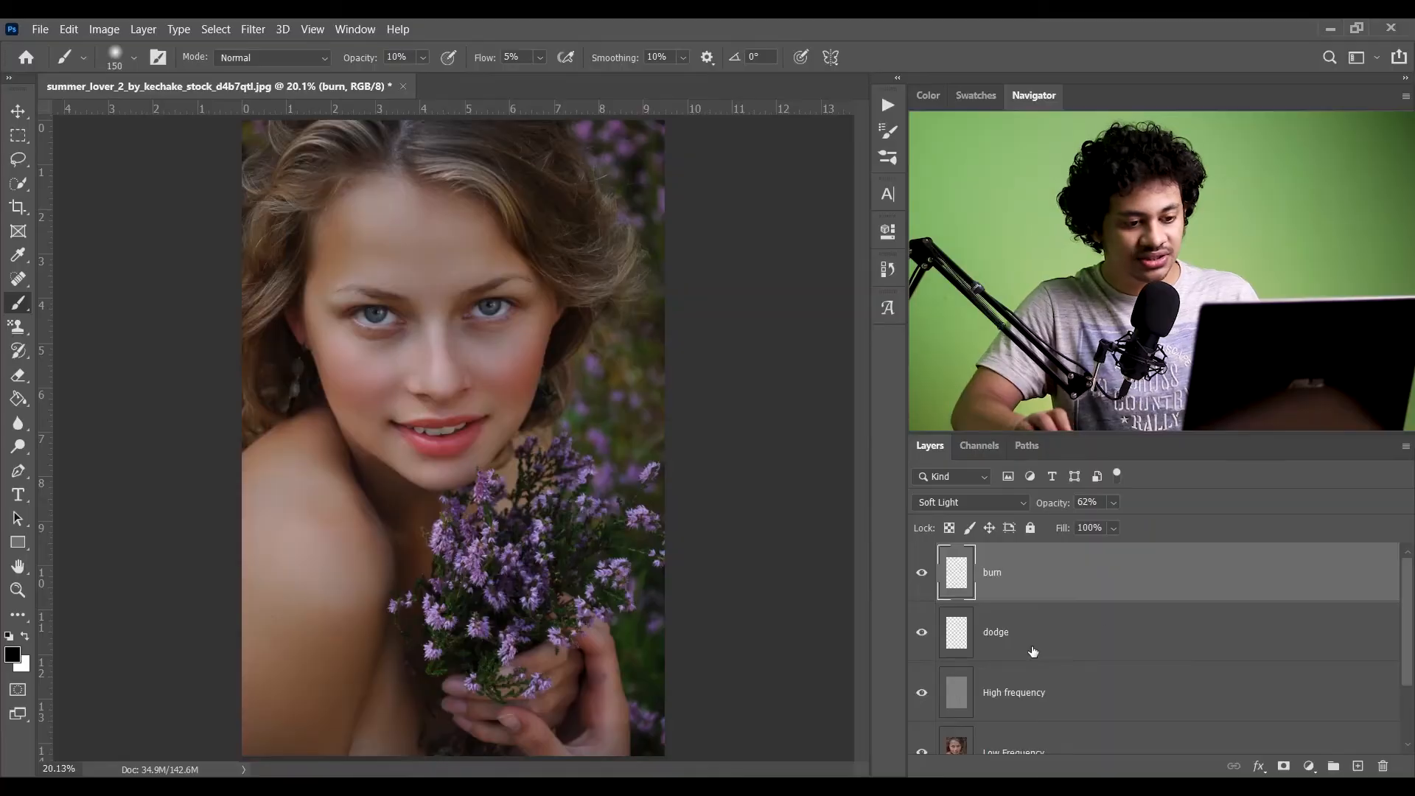
- Group the burn, dodge, High frequency and Low Frequency layers and name the group retouching
{"action": "scroll", "coordinate": [1048, 704], "scroll_direction": "down", "scroll_amount": 1}
{"action": "left_click", "coordinate": [1124, 686], "text": "shift"}
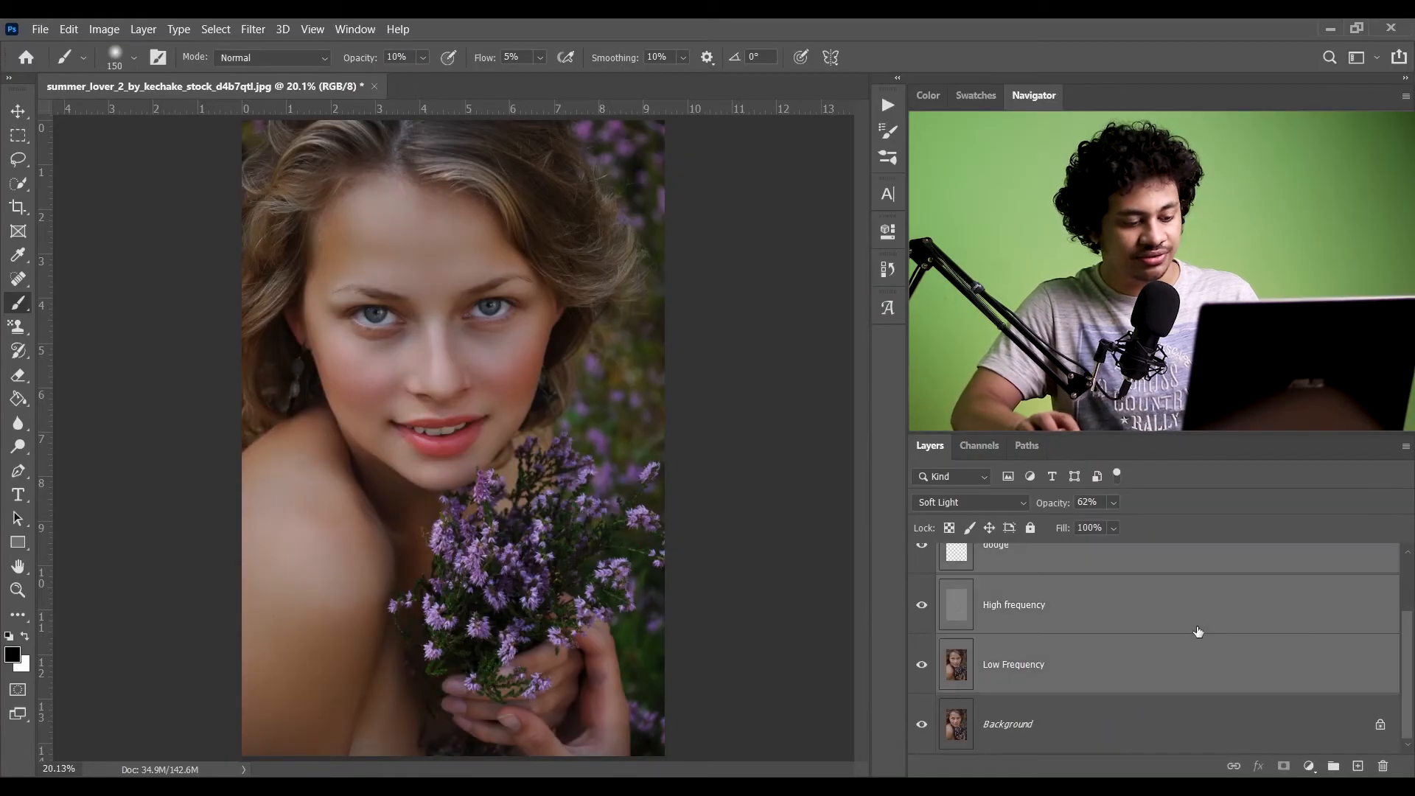
{"action": "key", "text": "ctrl+g"}
{"action": "double_click", "coordinate": [987, 554]}
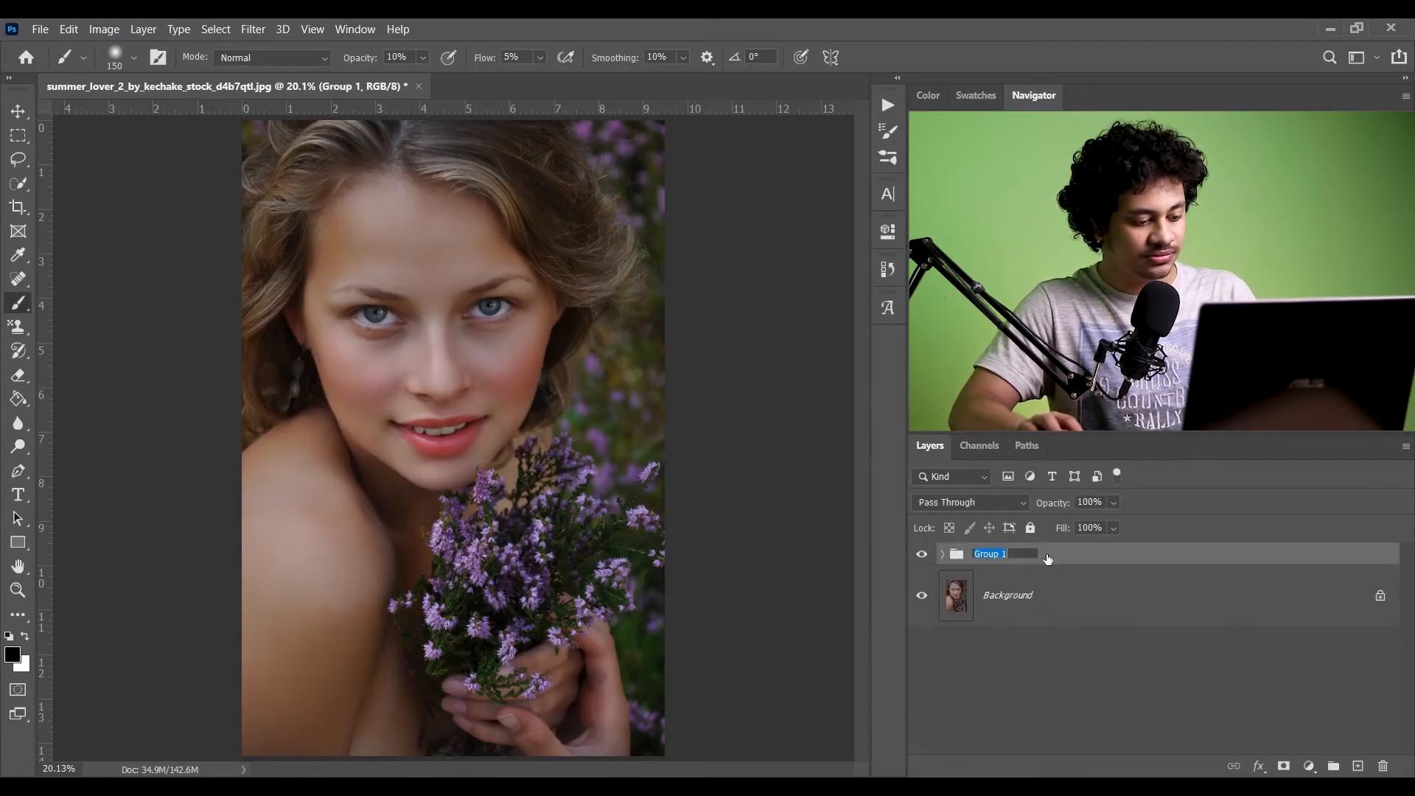
{"action": "type", "text": "retouching"}
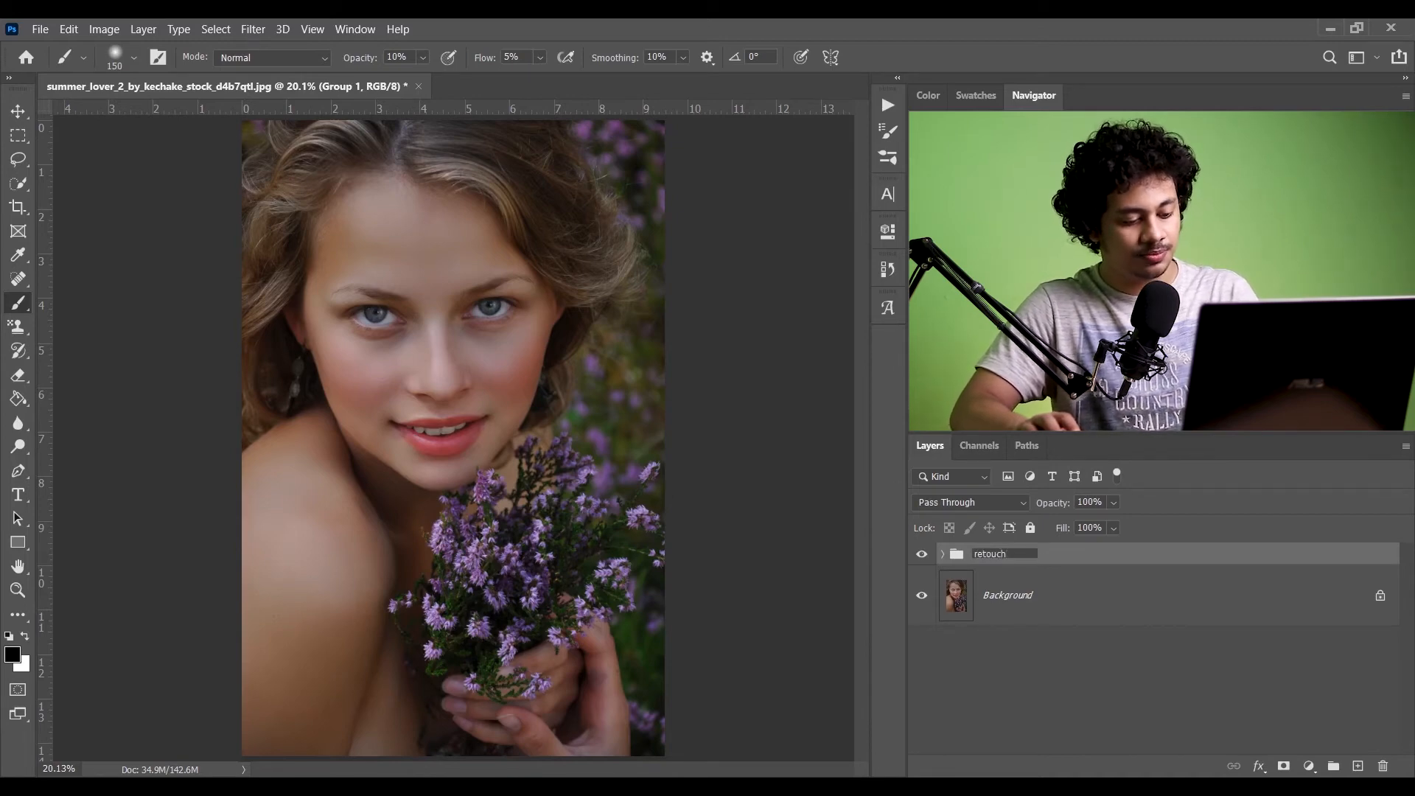
{"action": "key", "text": "Return"}
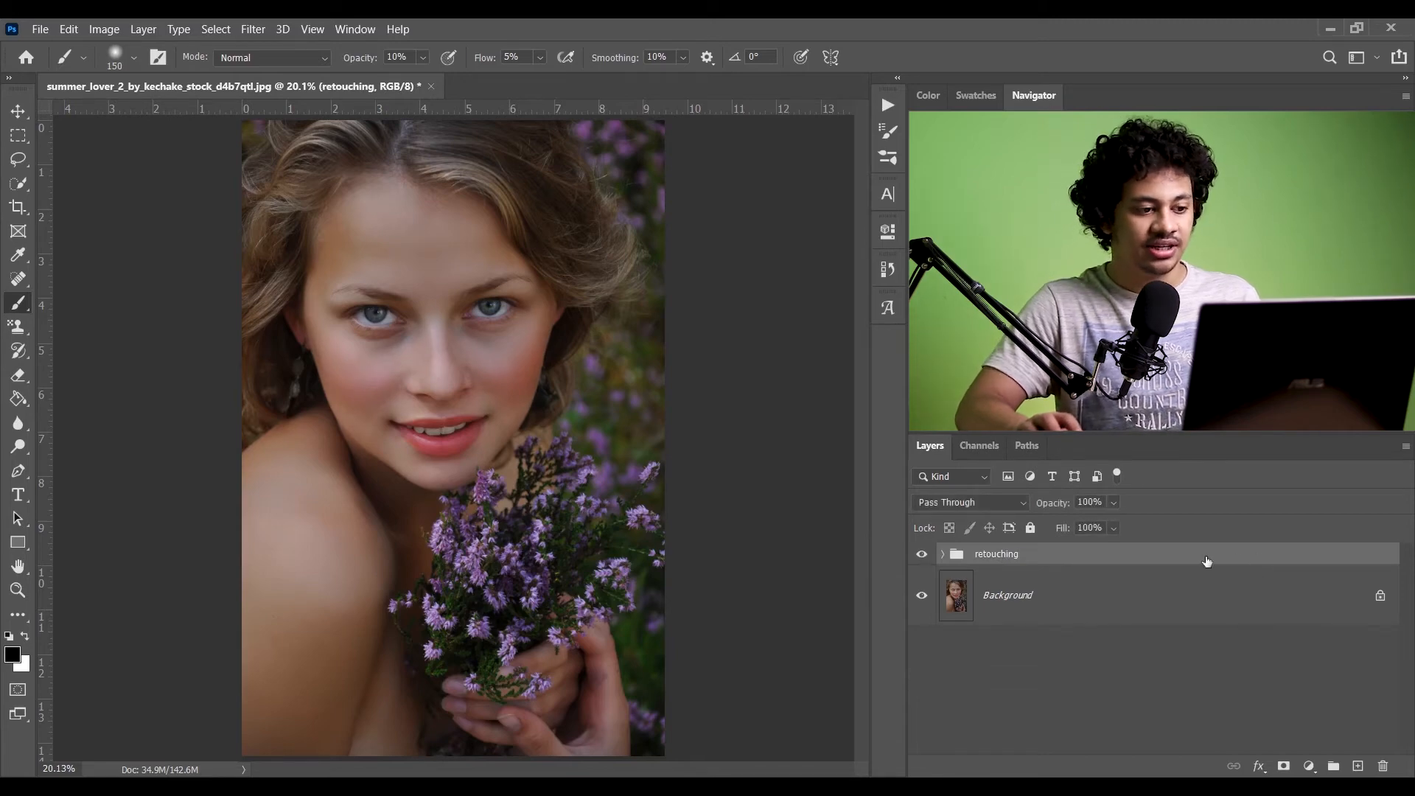
- Stamp all visible layers into a new layer above the retouching group and convert it to a smart object
{"action": "key", "text": "ctrl+minus"}
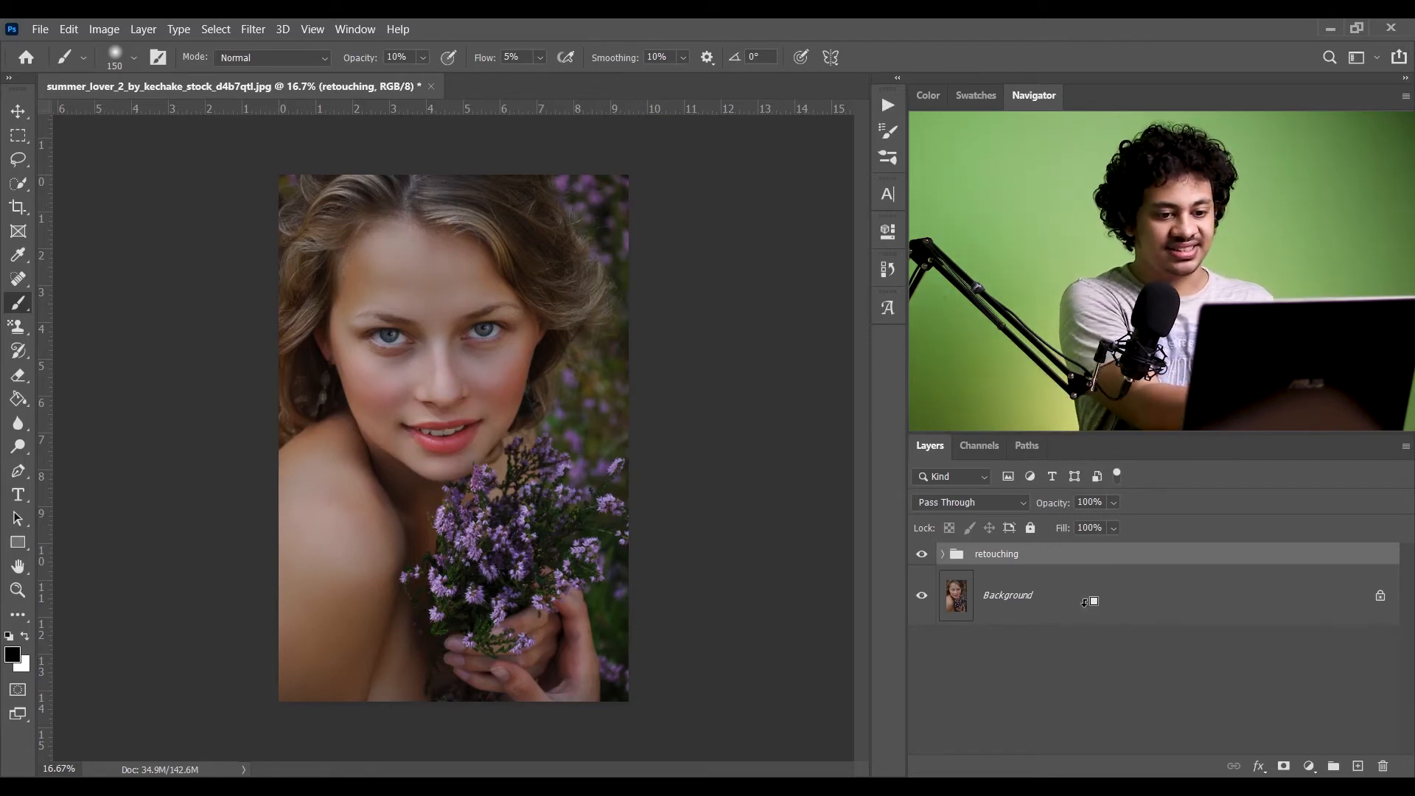
{"action": "key", "text": "ctrl+shift+alt+e"}
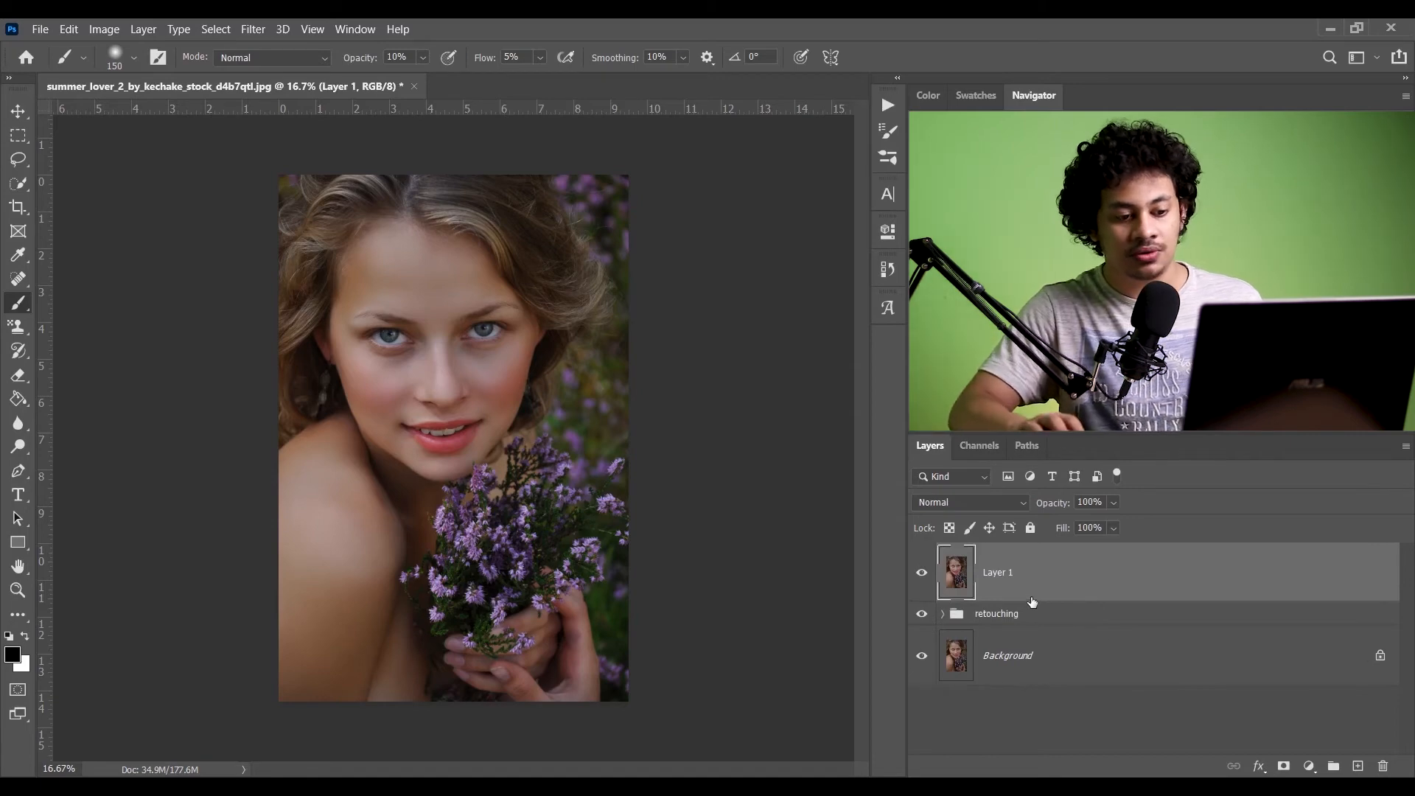
{"action": "right_click", "coordinate": [1061, 573]}
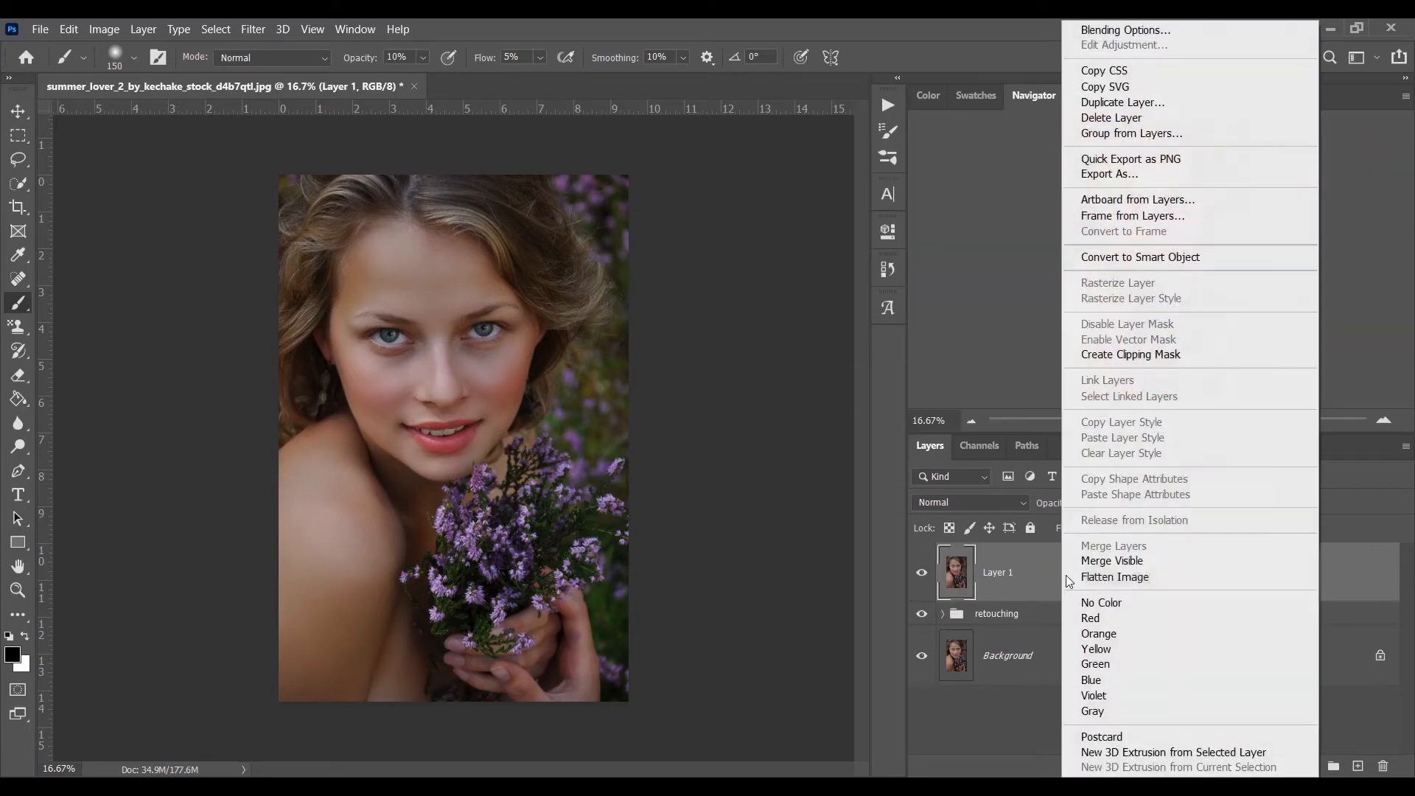
{"action": "left_click", "coordinate": [1184, 264]}
- Open the Camera Raw Filter on the stamped layer and display the before and after previews side by side
{"action": "left_click", "coordinate": [252, 29]}
{"action": "left_click", "coordinate": [293, 131]}
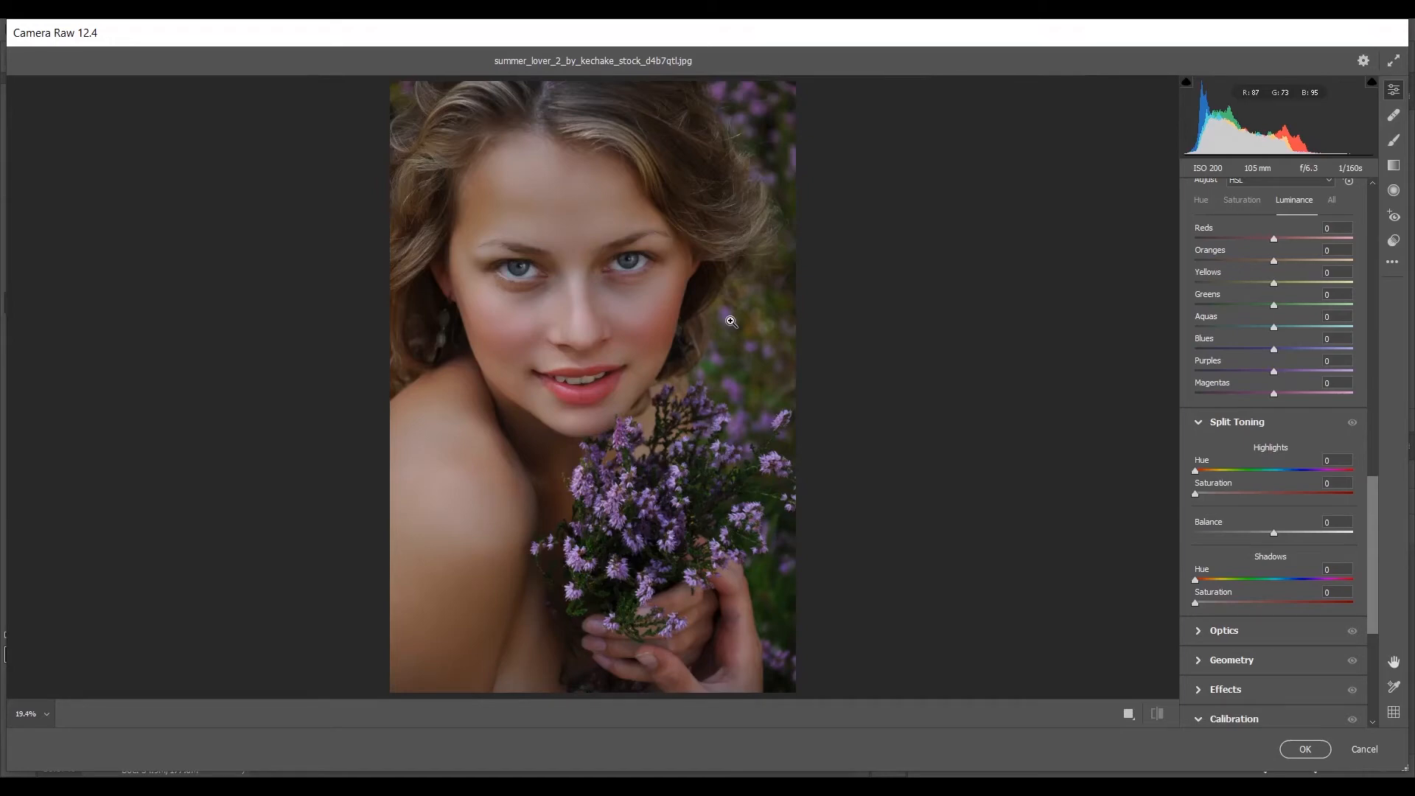
{"action": "key", "text": "q"}
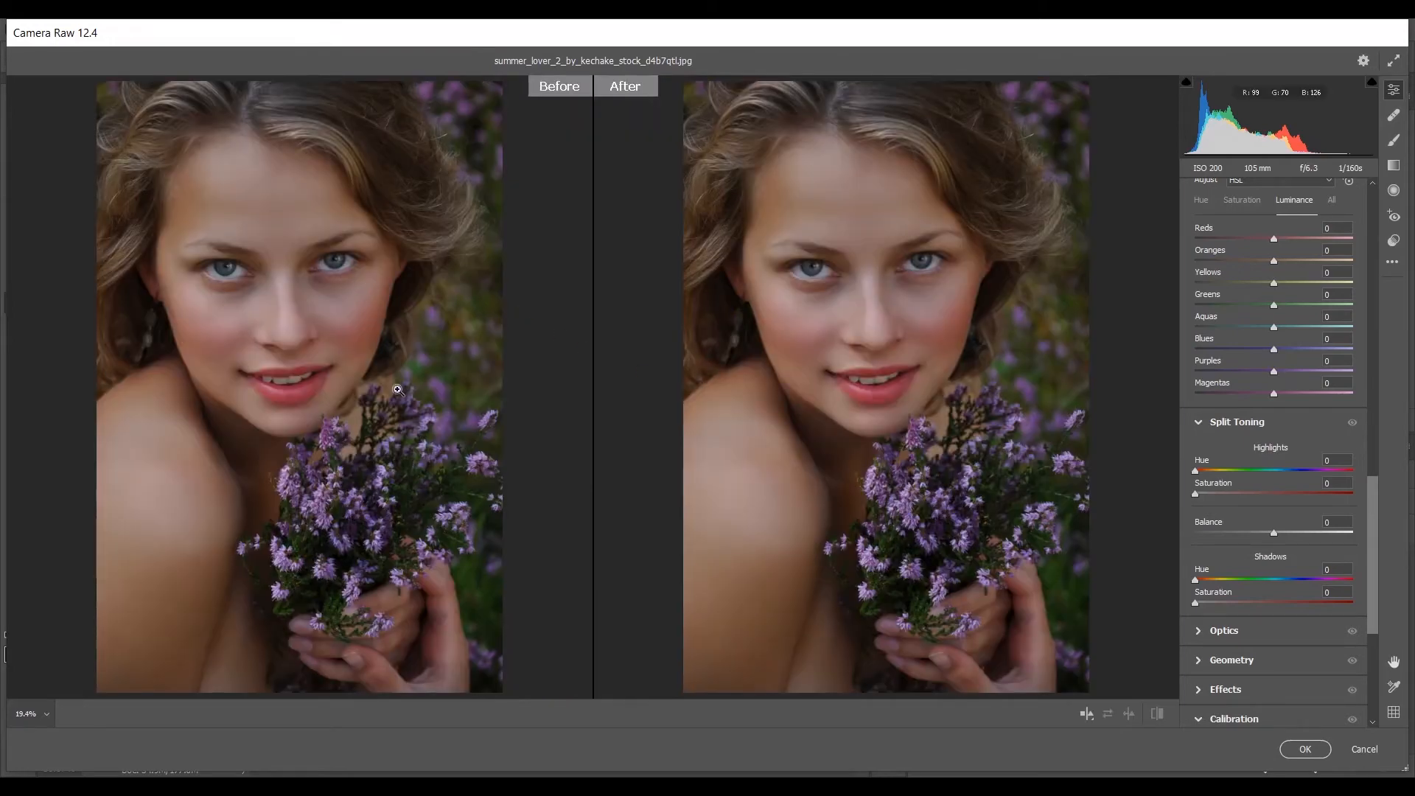
{"action": "scroll", "coordinate": [1272, 410], "scroll_direction": "up", "scroll_amount": 6}
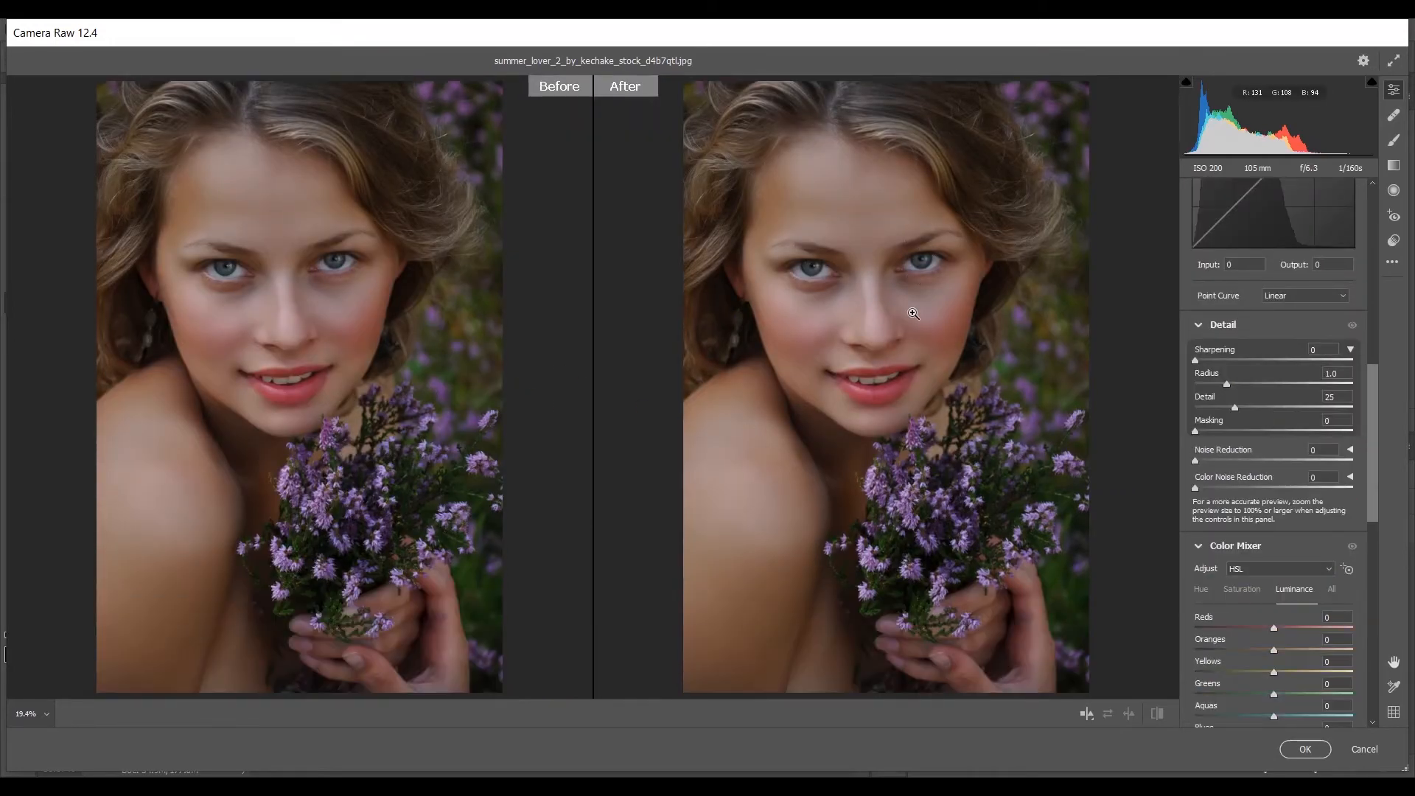
{"action": "scroll", "coordinate": [1249, 323], "scroll_direction": "up", "scroll_amount": 8}
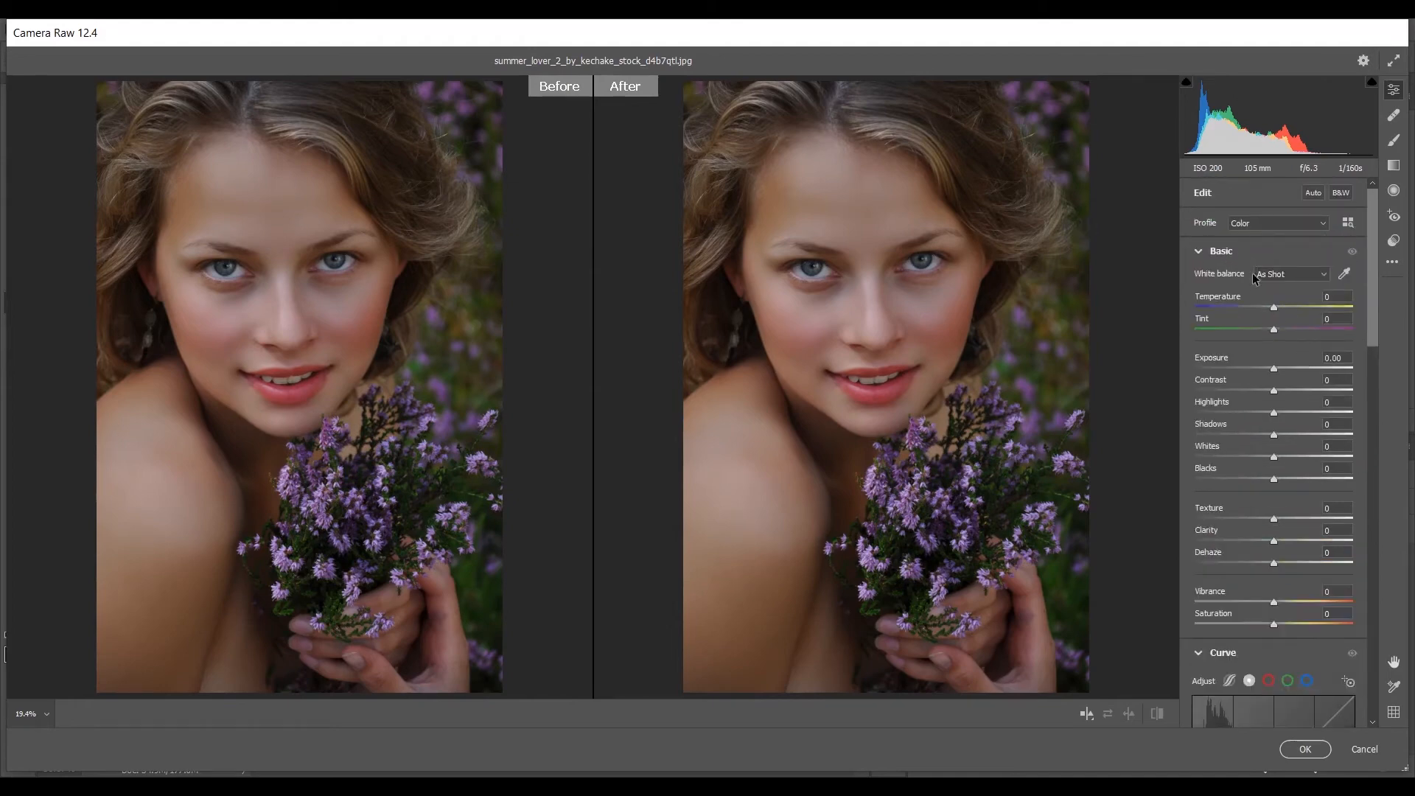
- Set the portrait's Exposure to +0.40 and Contrast to +33 in the Basic adjustments
{"action": "left_click", "coordinate": [1273, 368]}
{"action": "key", "text": "Up"}
{"action": "key", "text": "Up"}
{"action": "key", "text": "Up"}
{"action": "key", "text": "Up"}
{"action": "key", "text": "Up"}
{"action": "key", "text": "Up"}
{"action": "key", "text": "Up"}
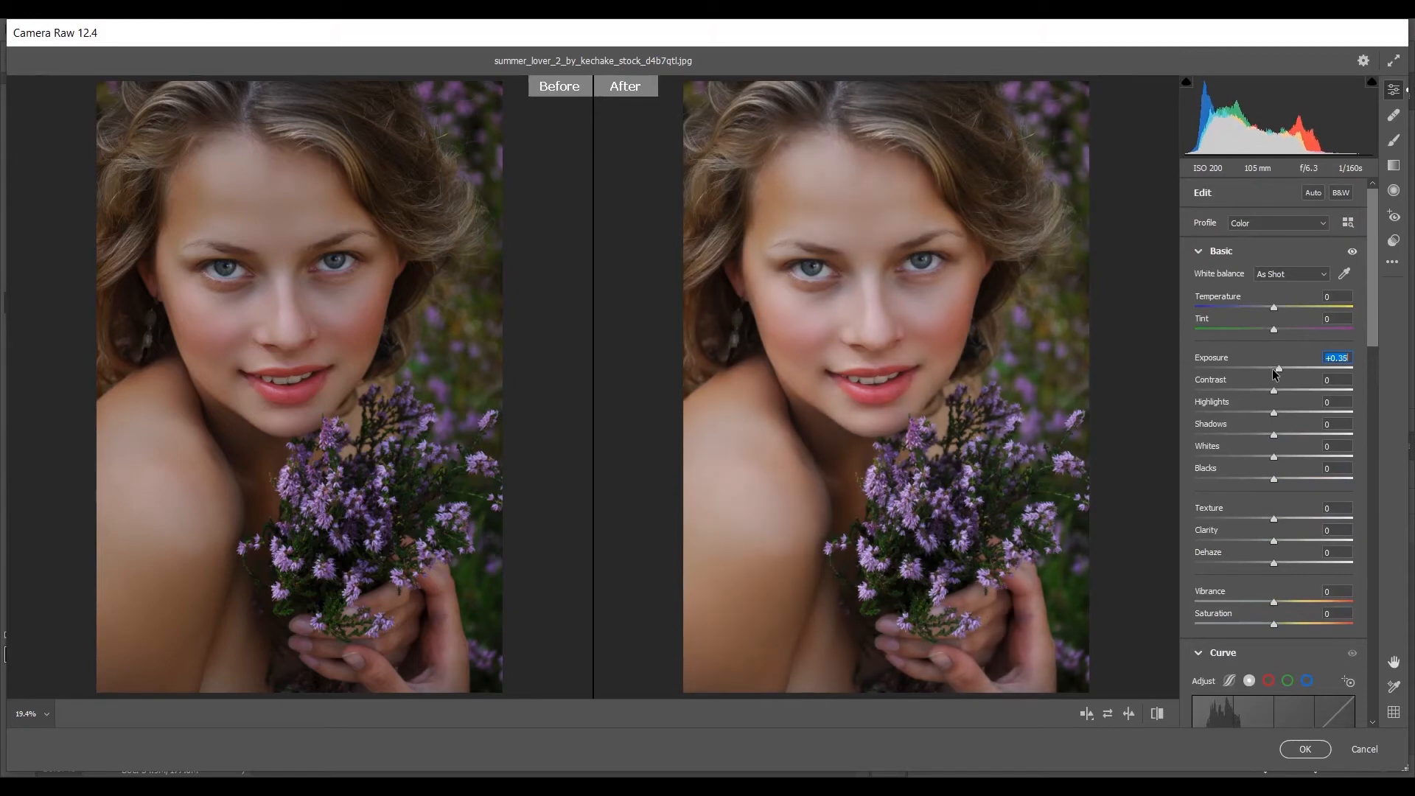
{"action": "key", "text": "Up"}
{"action": "left_click_drag", "start_coordinate": [1273, 390], "coordinate": [1298, 386]}
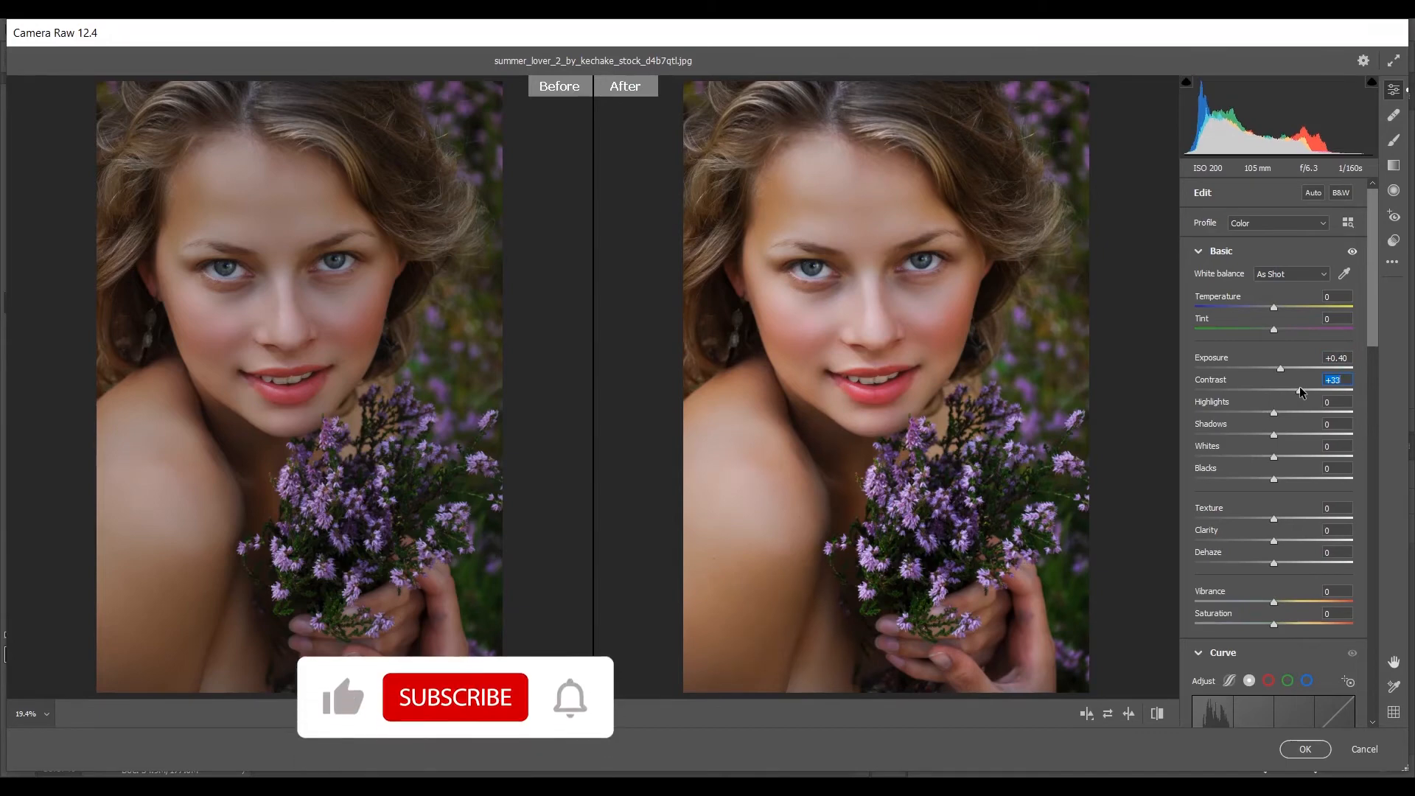
- Set Highlights to -58, Shadows to +60 and Blacks to -20 in the Basic adjustments
{"action": "left_click_drag", "start_coordinate": [1275, 407], "coordinate": [1236, 416]}
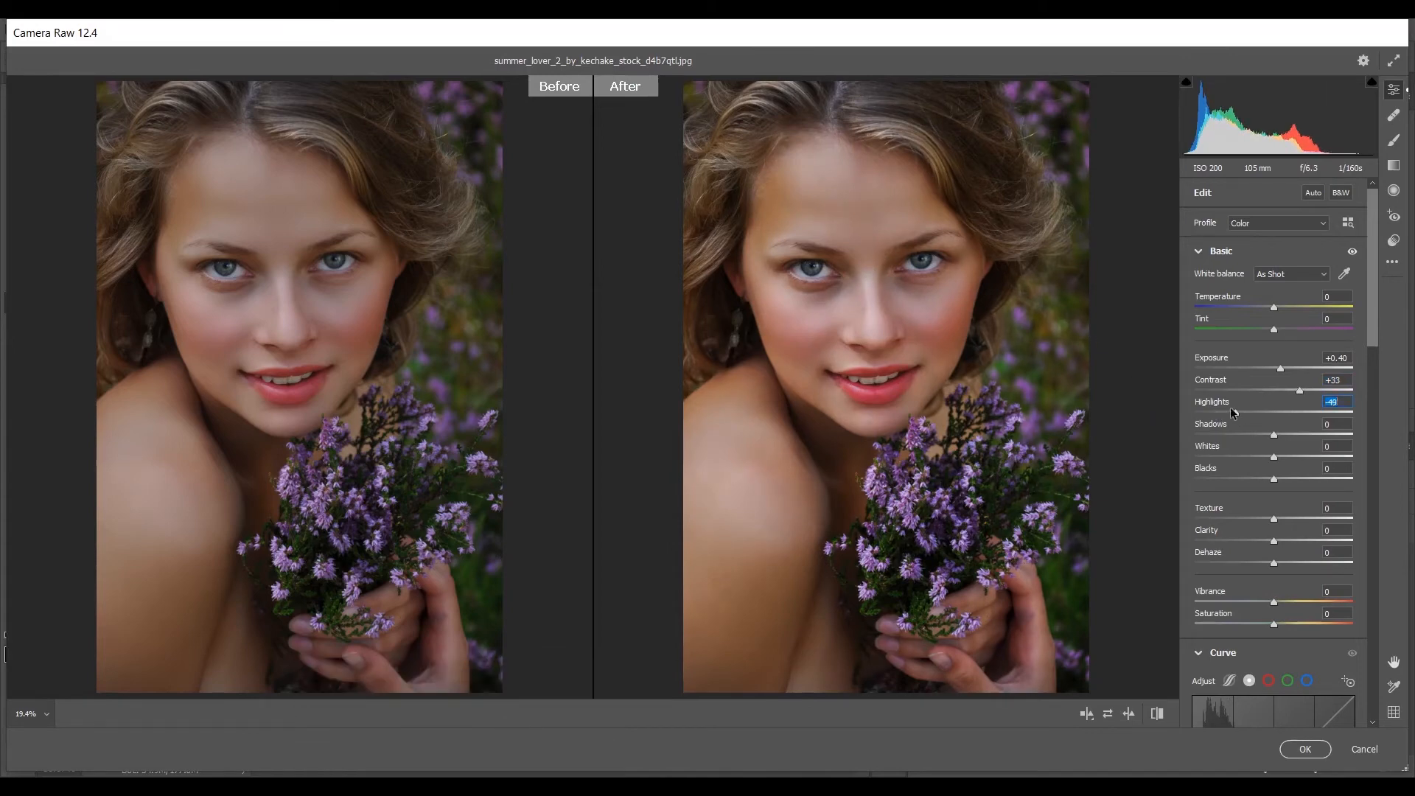
{"action": "left_click_drag", "start_coordinate": [1236, 410], "coordinate": [1221, 408]}
{"action": "left_click_drag", "start_coordinate": [1223, 412], "coordinate": [1226, 413]}
{"action": "left_click_drag", "start_coordinate": [1276, 437], "coordinate": [1321, 431]}
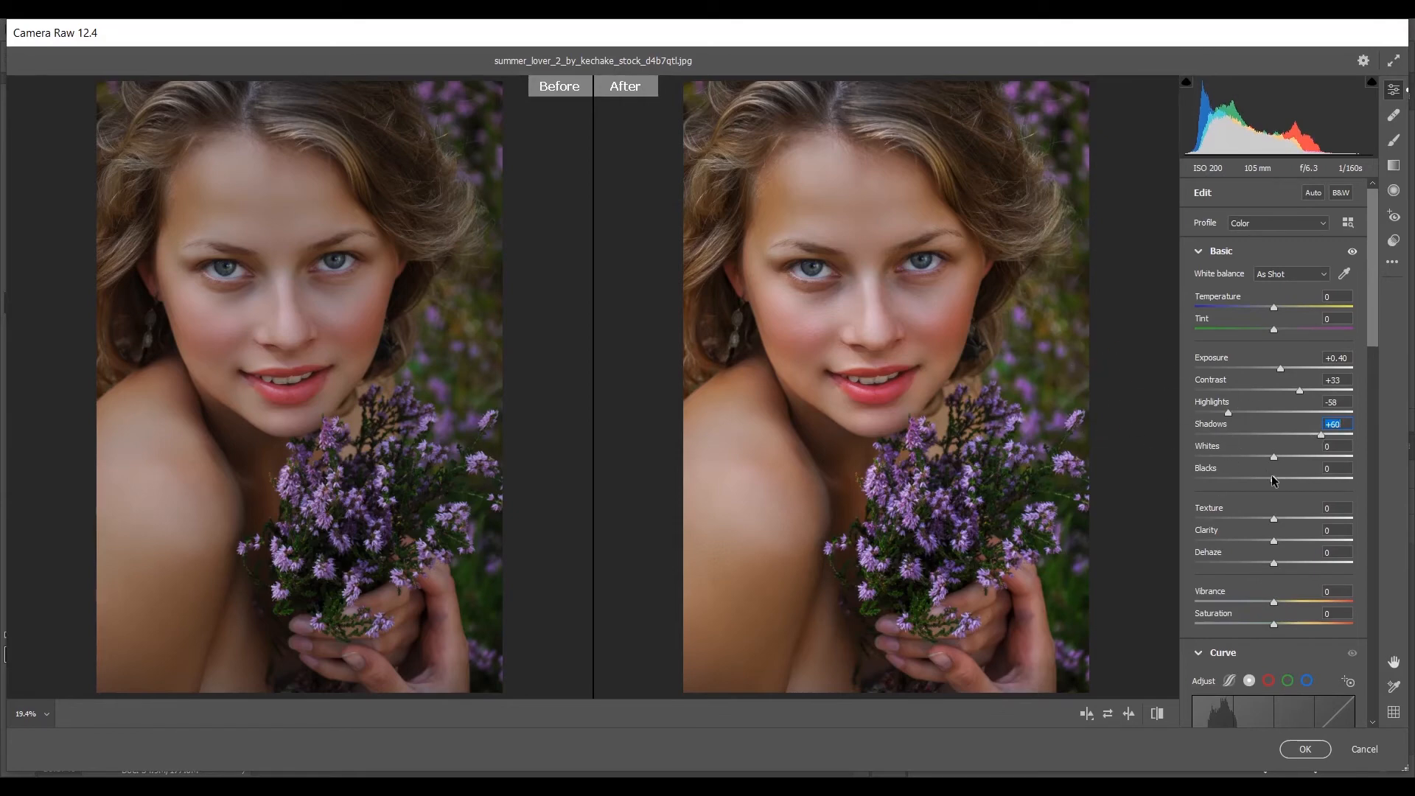
{"action": "left_click_drag", "start_coordinate": [1271, 475], "coordinate": [1257, 479]}
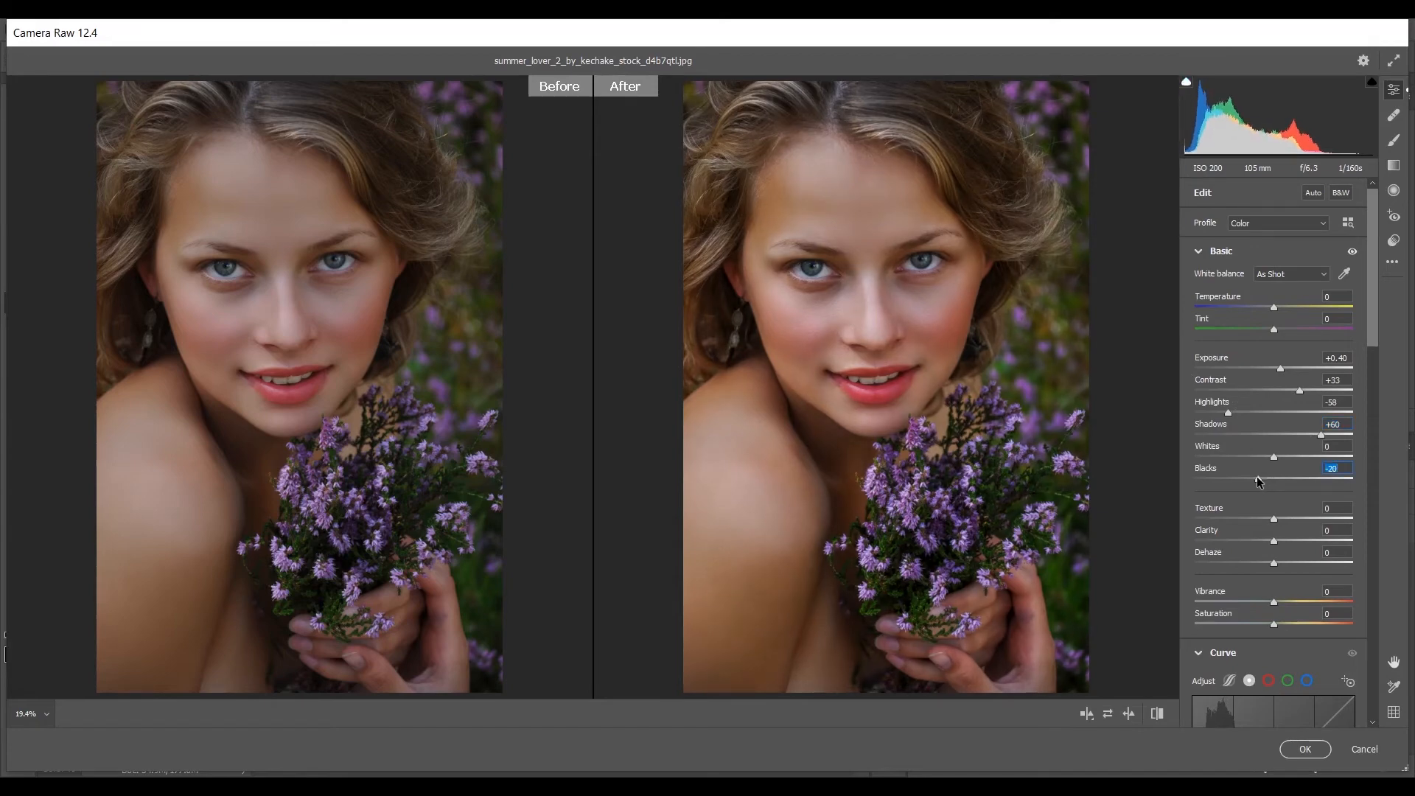
- Set Blacks to -15, Vibrance to +18 and Saturation to +5 in the Basic adjustments
{"action": "left_click_drag", "start_coordinate": [1258, 479], "coordinate": [1262, 479]}
{"action": "scroll", "coordinate": [1288, 536], "scroll_direction": "down", "scroll_amount": 1}
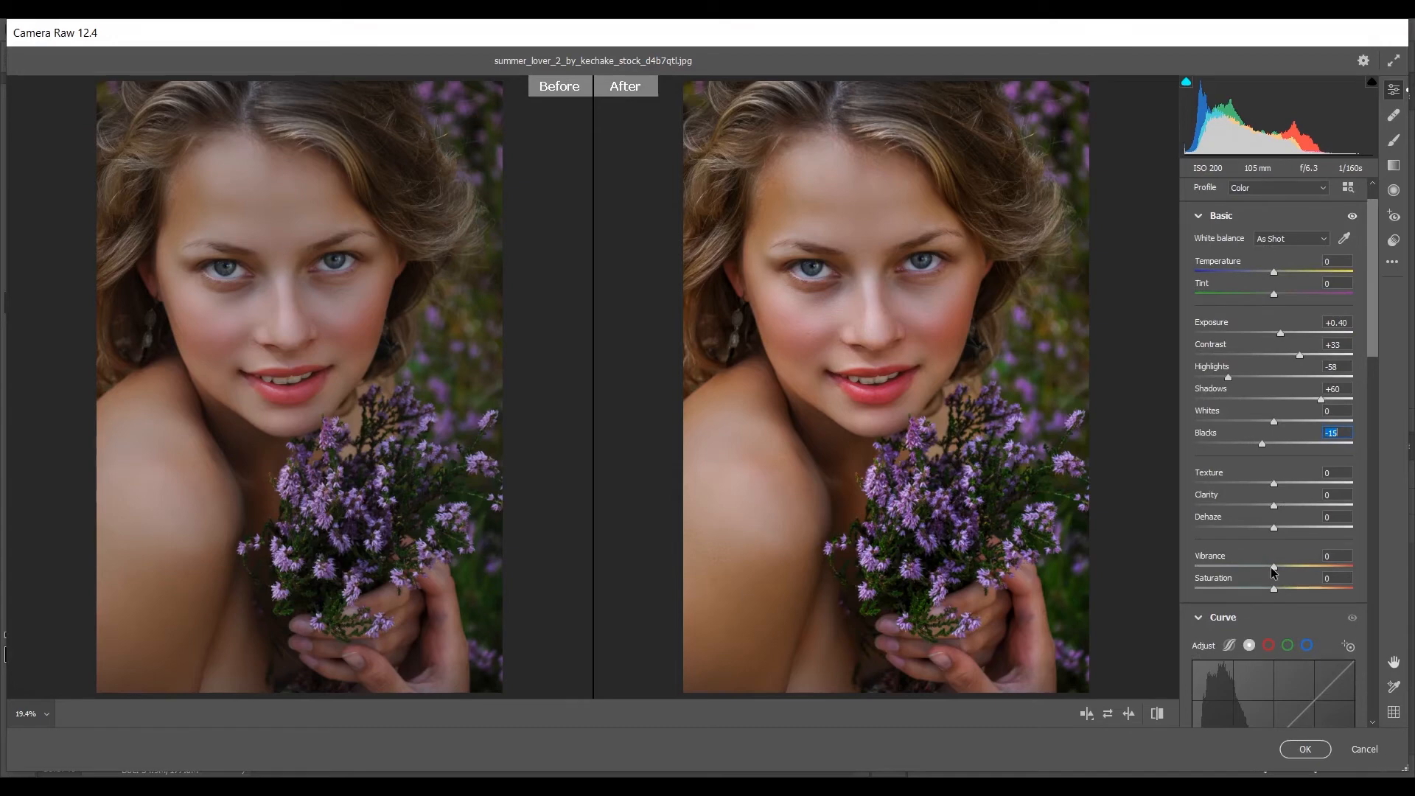
{"action": "scroll", "coordinate": [1273, 571], "scroll_direction": "down", "scroll_amount": 1}
{"action": "left_click", "coordinate": [1276, 529]}
{"action": "left_click_drag", "start_coordinate": [1281, 529], "coordinate": [1283, 529]}
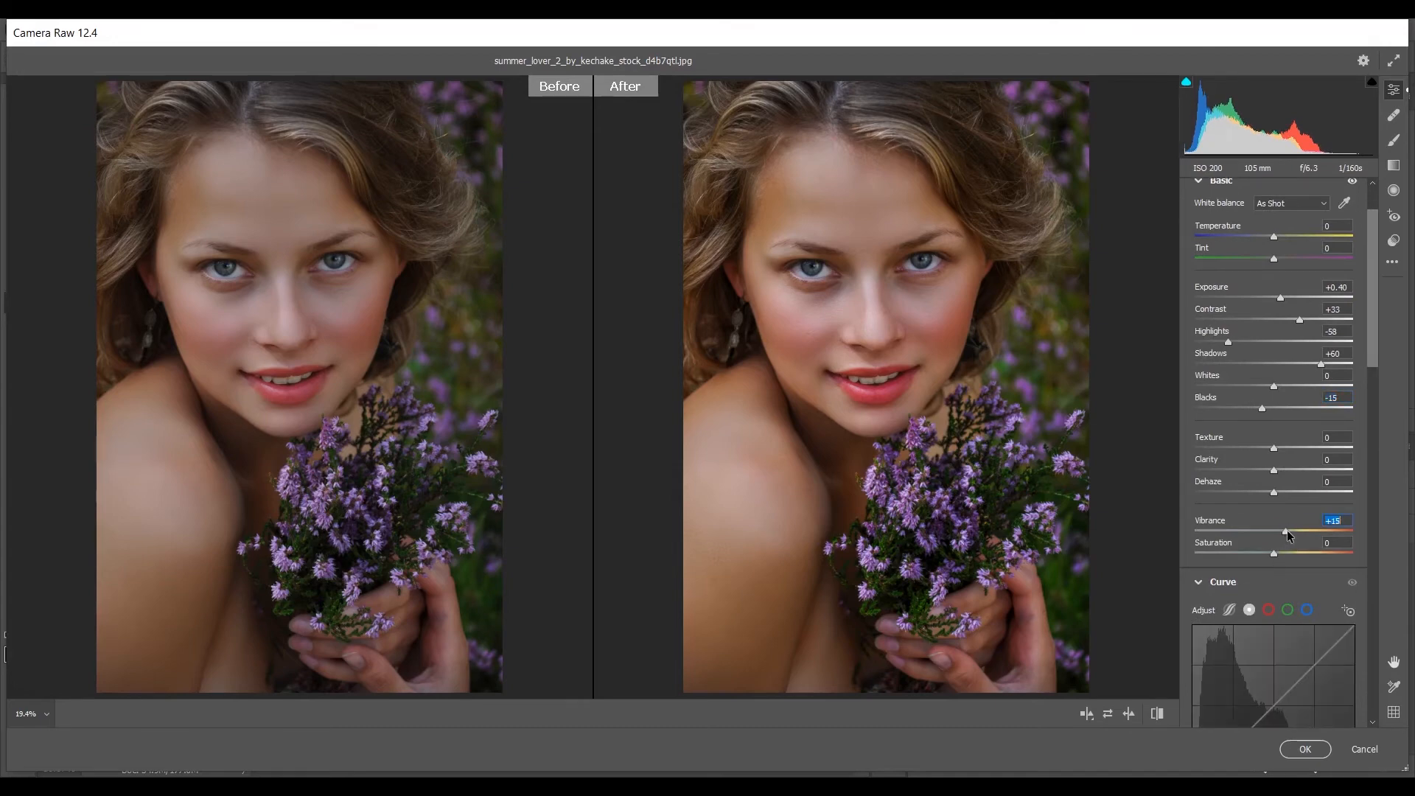
{"action": "left_click_drag", "start_coordinate": [1289, 532], "coordinate": [1290, 532]}
{"action": "left_click", "coordinate": [1276, 553]}
{"action": "left_click_drag", "start_coordinate": [1275, 553], "coordinate": [1285, 552]}
- Raise the black point of the RGB tone curve to an output of 20
{"action": "left_click_drag", "start_coordinate": [1372, 269], "coordinate": [1395, 331]}
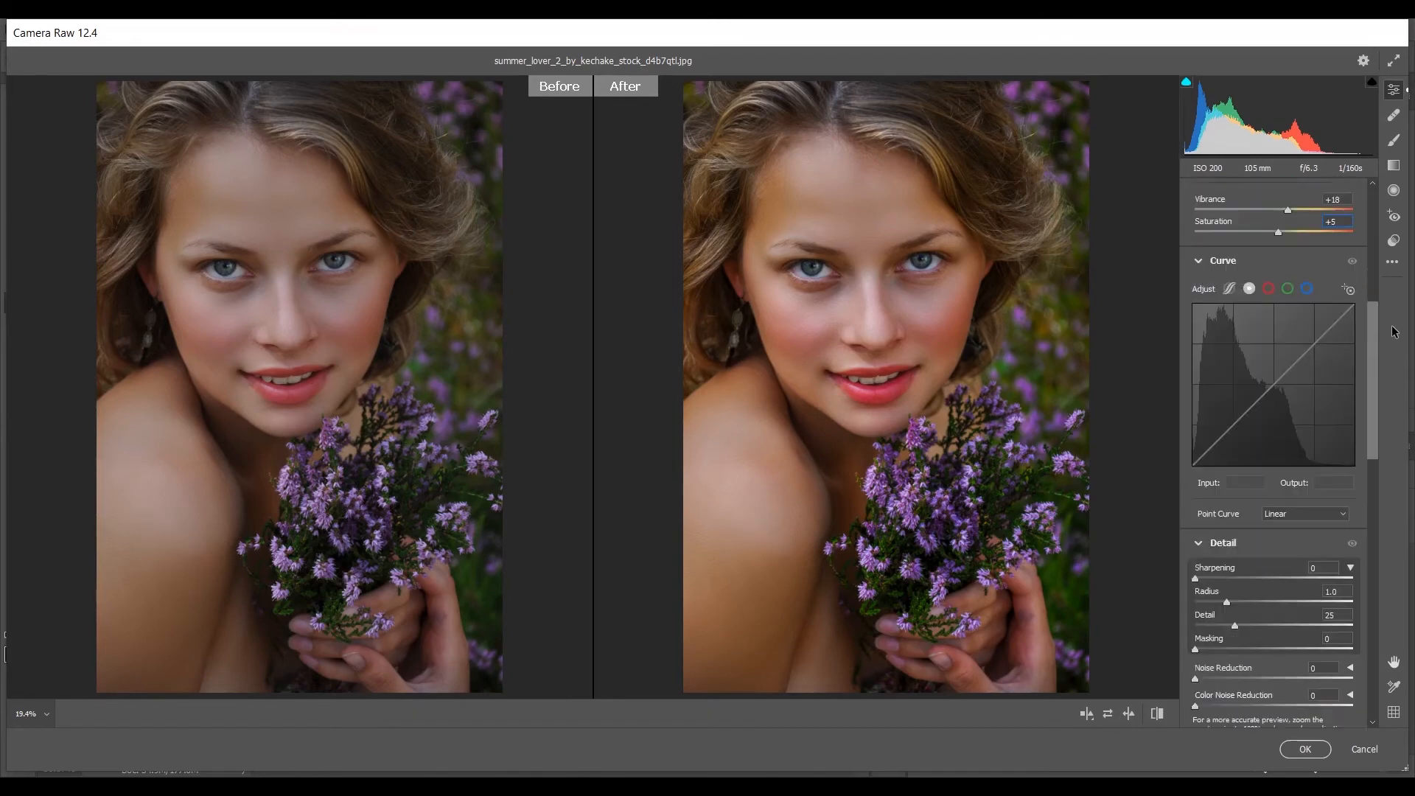
{"action": "scroll", "coordinate": [1394, 332], "scroll_direction": "up", "scroll_amount": 1}
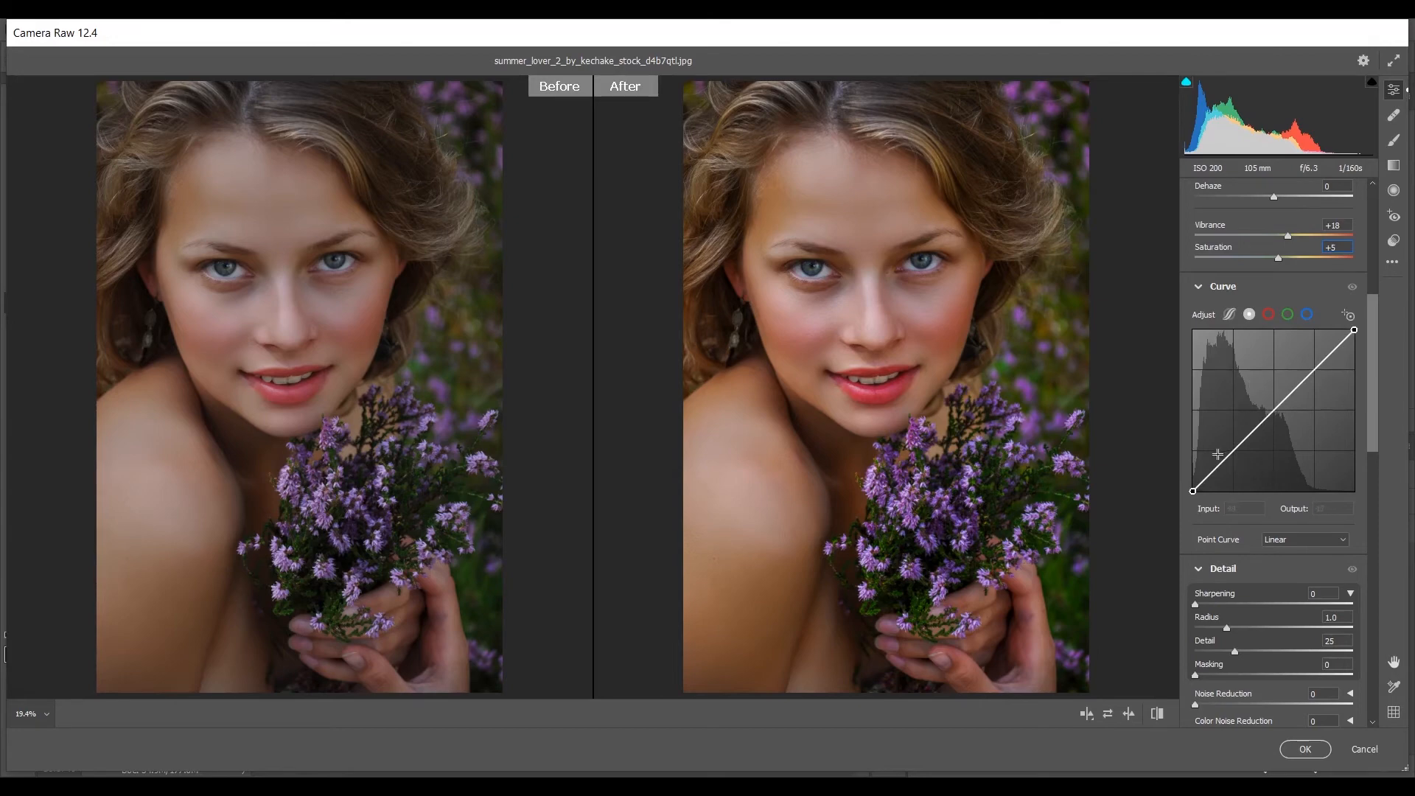
{"action": "left_click_drag", "start_coordinate": [1193, 491], "coordinate": [1192, 473]}
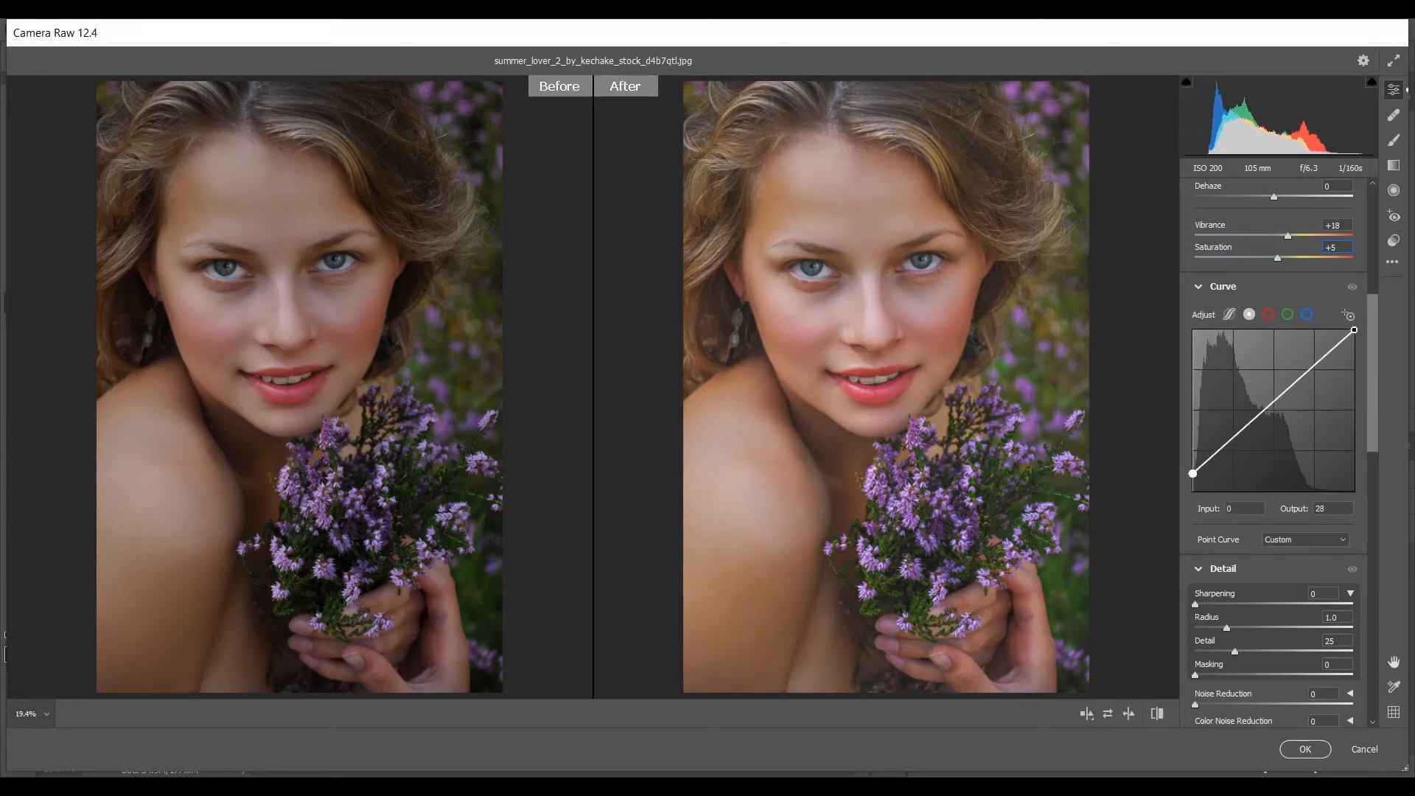
{"action": "left_click_drag", "start_coordinate": [1193, 472], "coordinate": [1193, 479]}
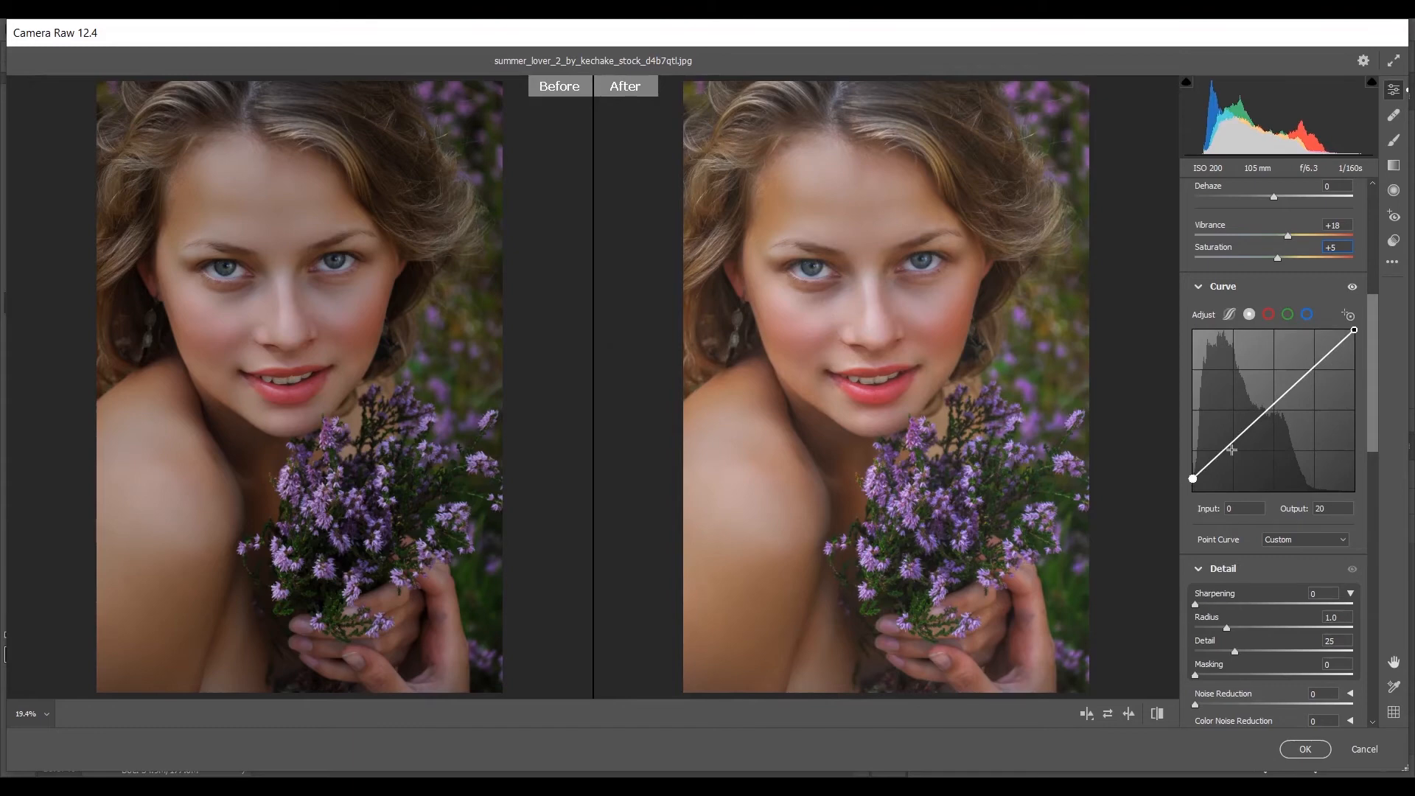
- Add a shadow point to the tone curve and place it at input 51, output 40
{"action": "left_click_drag", "start_coordinate": [1230, 448], "coordinate": [1232, 456]}
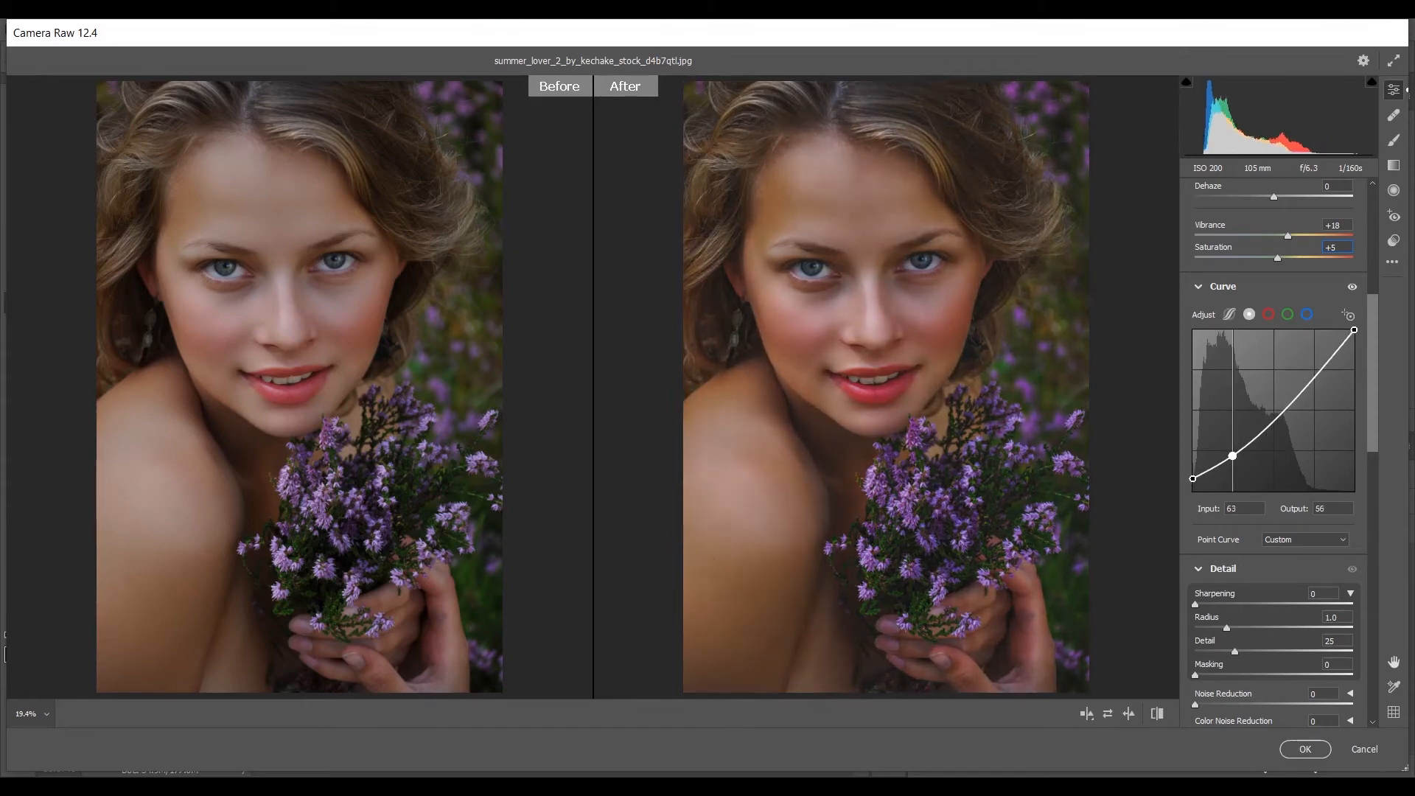
{"action": "left_click_drag", "start_coordinate": [1232, 457], "coordinate": [1225, 456]}
{"action": "key", "text": "Down"}
{"action": "key", "text": "Down"}
{"action": "key", "text": "Down"}
{"action": "key", "text": "Down"}
{"action": "key", "text": "Down"}
{"action": "key", "text": "Down"}
{"action": "key", "text": "Down"}
{"action": "key", "text": "Down"}
{"action": "key", "text": "Down"}
{"action": "key", "text": "Down"}
{"action": "key", "text": "Down"}
{"action": "key", "text": "Down"}
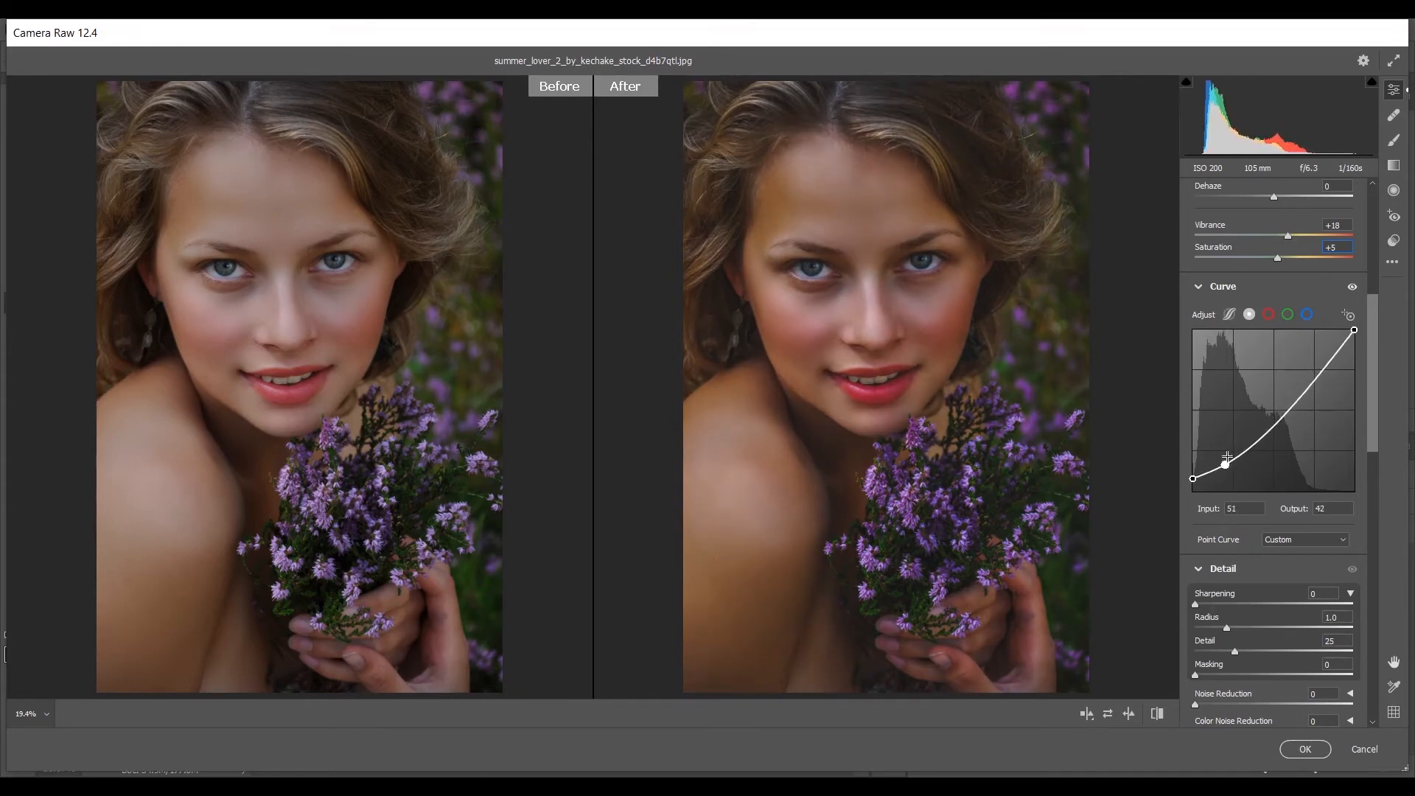
{"action": "key", "text": "Down"}
{"action": "key", "text": "Down"}
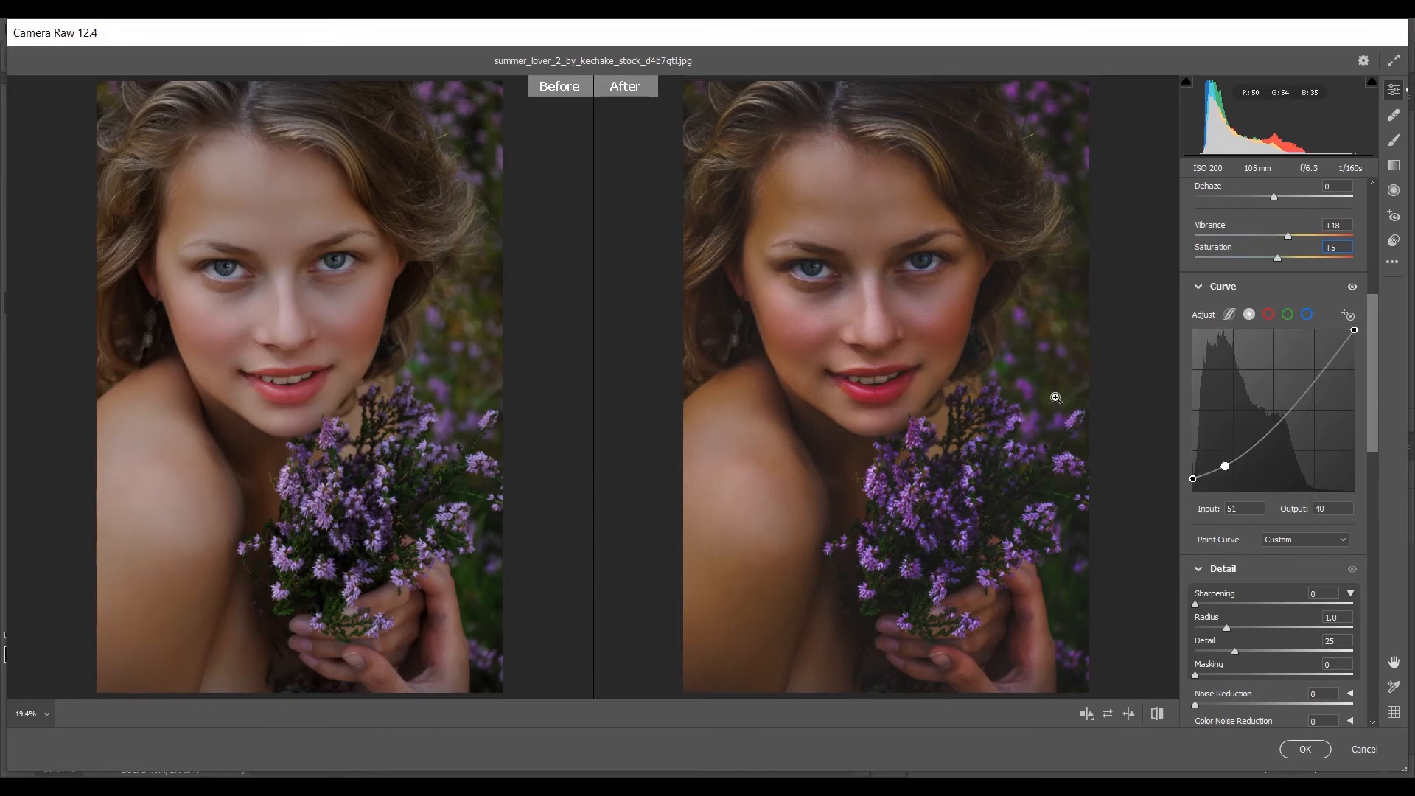
- Add a midtone point to the tone curve and place it at input 119, output 127
{"action": "left_click", "coordinate": [1275, 412]}
{"action": "left_click_drag", "start_coordinate": [1275, 411], "coordinate": [1265, 418]}
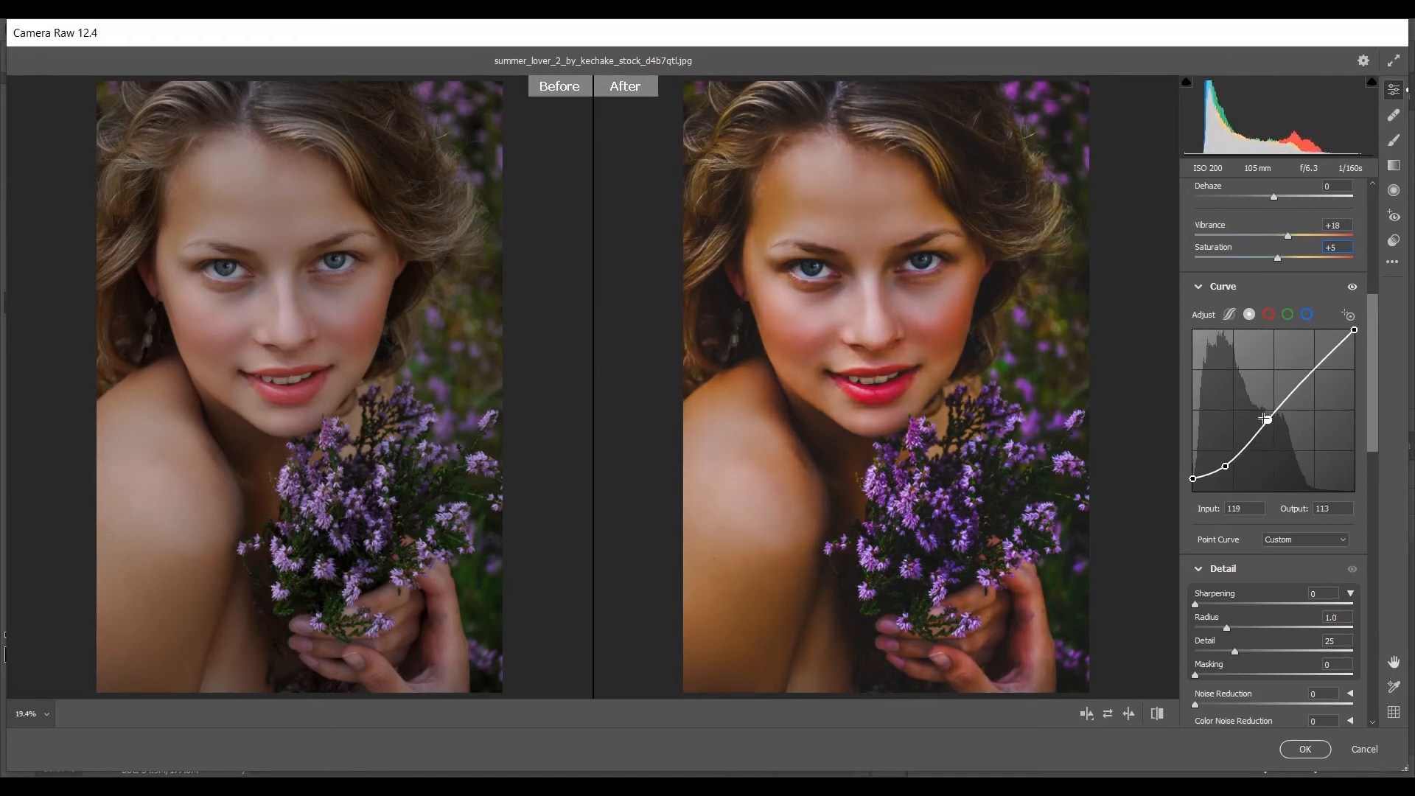
{"action": "key", "text": "Up"}
{"action": "key", "text": "Up"}
{"action": "key", "text": "Up"}
{"action": "key", "text": "Up"}
{"action": "key", "text": "Up"}
{"action": "key", "text": "Up"}
{"action": "key", "text": "Up"}
{"action": "key", "text": "Up"}
{"action": "key", "text": "Up"}
{"action": "key", "text": "Up"}
{"action": "key", "text": "Up"}
{"action": "key", "text": "Up"}
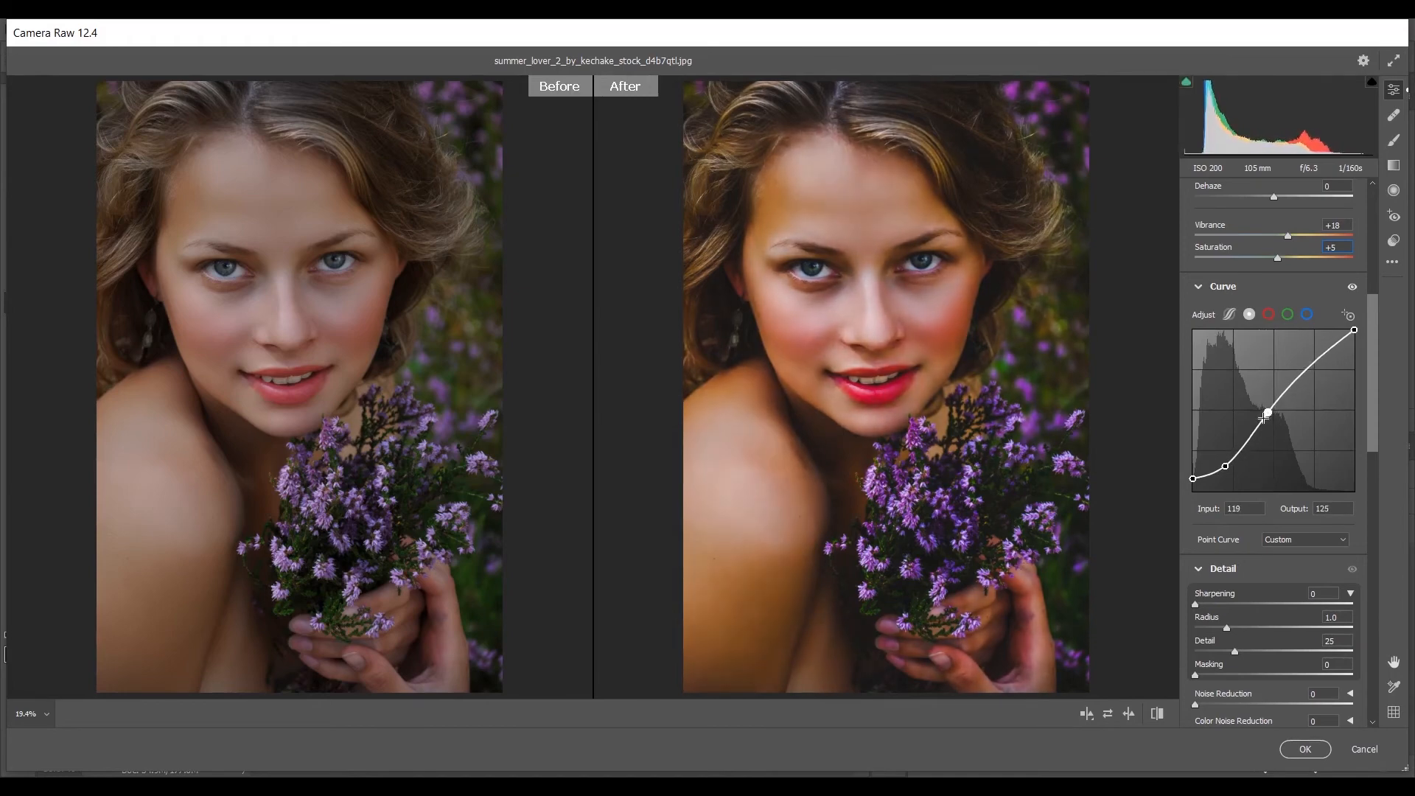
{"action": "key", "text": "Up"}
- Add a highlight point in the upper quarter of the tone curve and nudge it slightly darker
{"action": "left_click", "coordinate": [1311, 363]}
{"action": "key", "text": "Left"}
{"action": "key", "text": "Left"}
{"action": "key", "text": "Left"}
{"action": "key", "text": "Left"}
{"action": "key", "text": "Down"}
{"action": "key", "text": "Down"}
{"action": "key", "text": "Down"}
{"action": "key", "text": "Down"}
- Lift the tone curve's shadow point to input 51, output 45
{"action": "left_click_drag", "start_coordinate": [1223, 466], "coordinate": [1228, 462]}
{"action": "key", "text": "Left"}
{"action": "key", "text": "Left"}
{"action": "key", "text": "Left"}
{"action": "key", "text": "Left"}
{"action": "key", "text": "Left"}
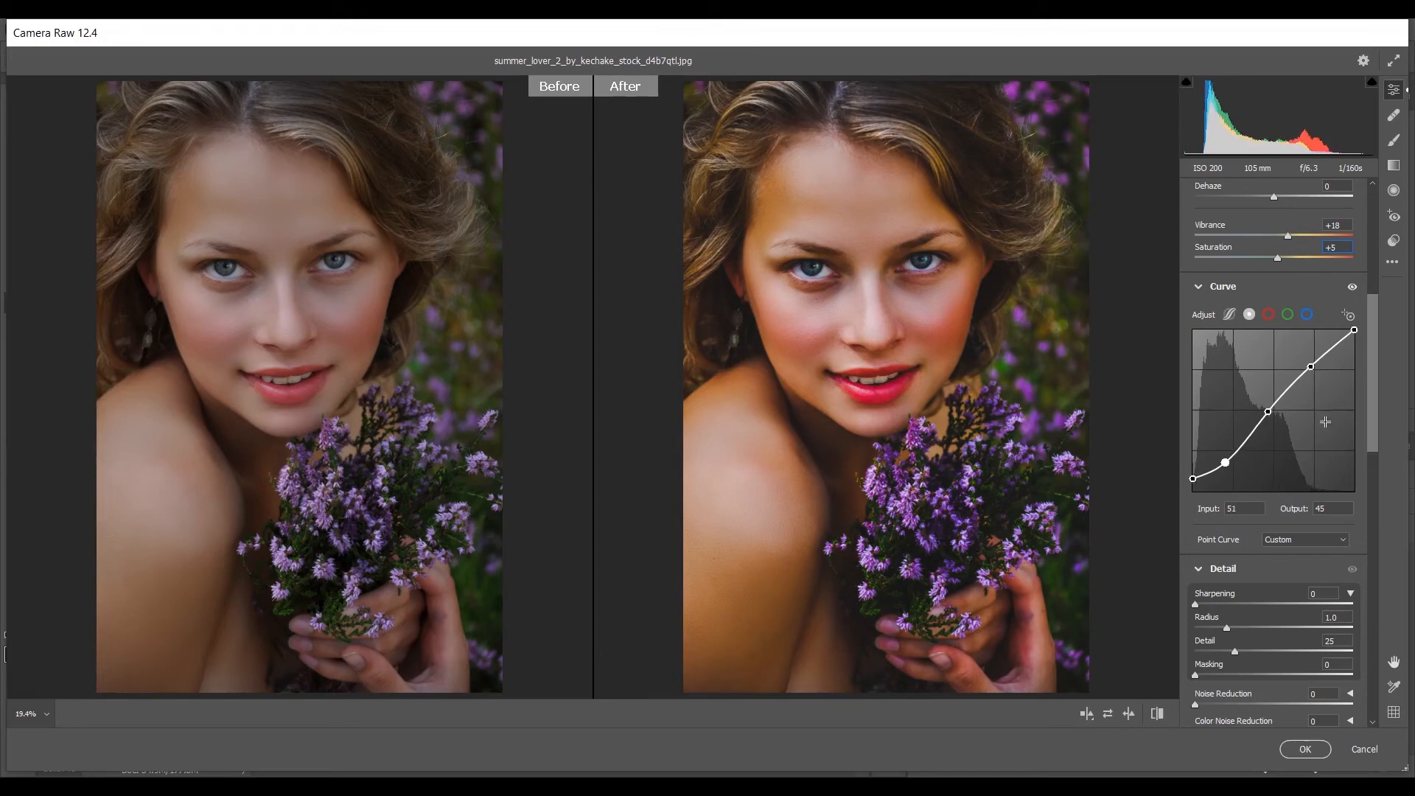
- Shift the tone curve's midtone point to input 124
{"action": "left_click", "coordinate": [1268, 410]}
{"action": "key", "text": "Right"}
{"action": "key", "text": "Right"}
{"action": "key", "text": "Right"}
{"action": "key", "text": "Right"}
{"action": "key", "text": "Right"}
{"action": "key", "text": "Right"}
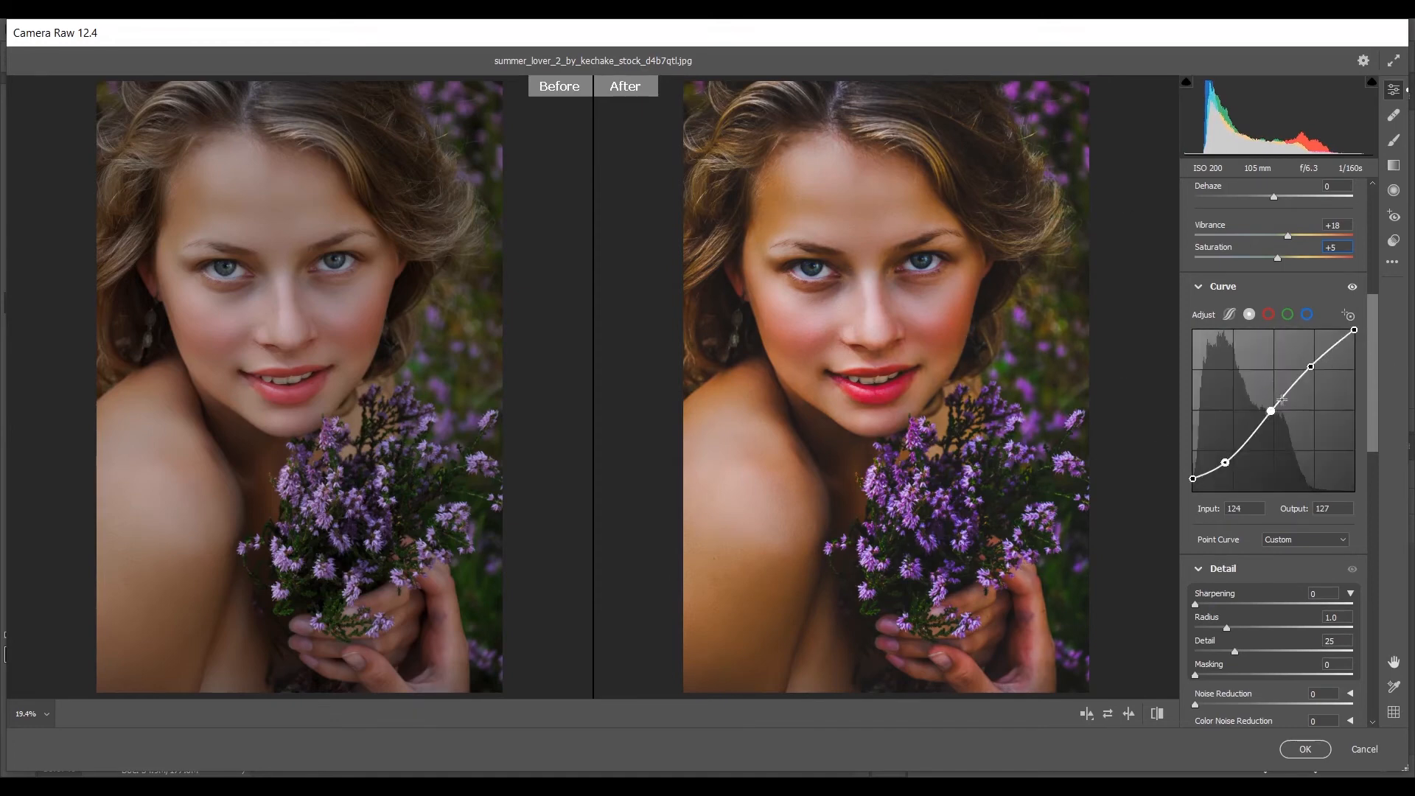
- Set Sharpening to 50 with Radius 1.5 and Masking 79 in the Detail adjustments
{"action": "scroll", "coordinate": [1296, 453], "scroll_direction": "down", "scroll_amount": 2}
{"action": "scroll", "coordinate": [1264, 428], "scroll_direction": "down", "scroll_amount": 1}
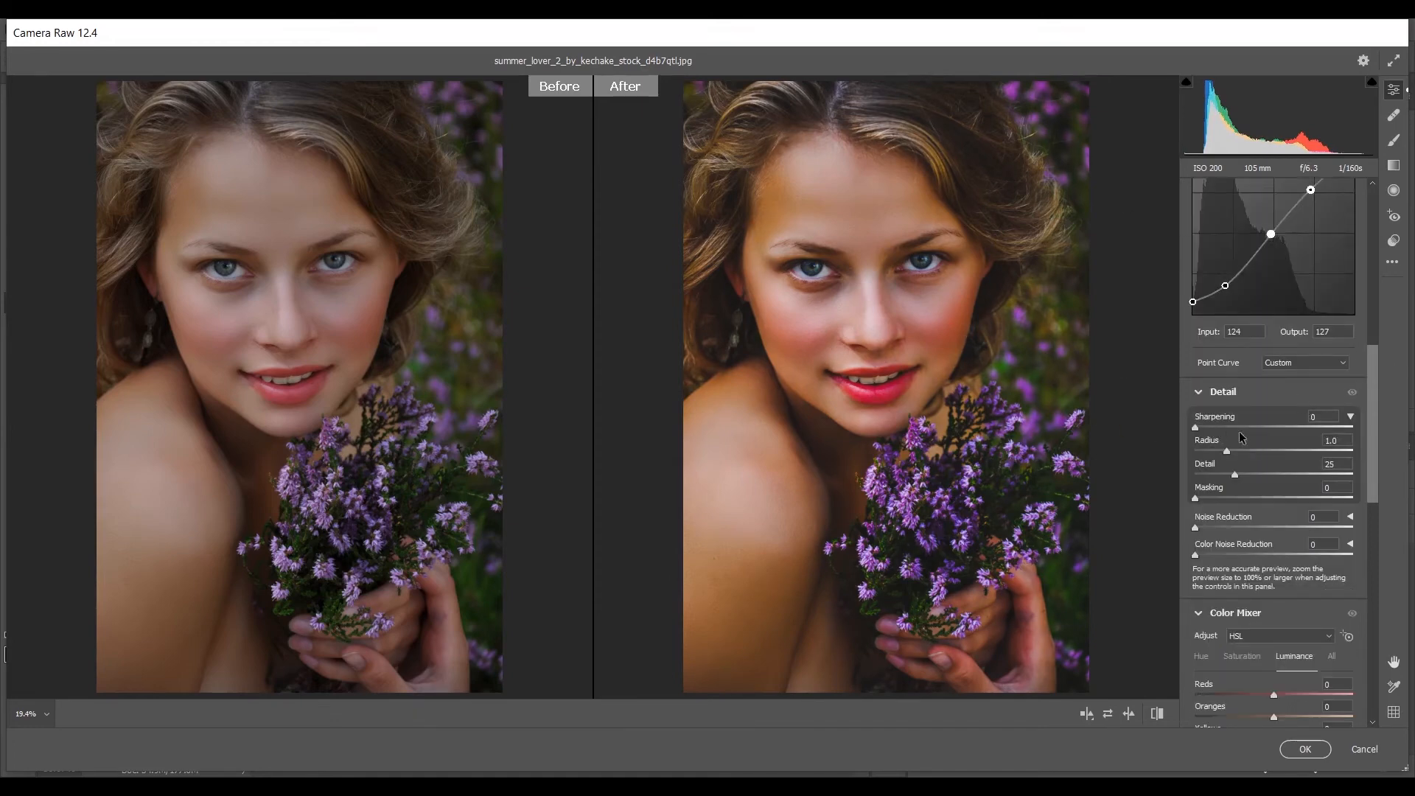
{"action": "left_click_drag", "start_coordinate": [1202, 426], "coordinate": [1252, 428]}
{"action": "left_click_drag", "start_coordinate": [1226, 449], "coordinate": [1239, 452]}
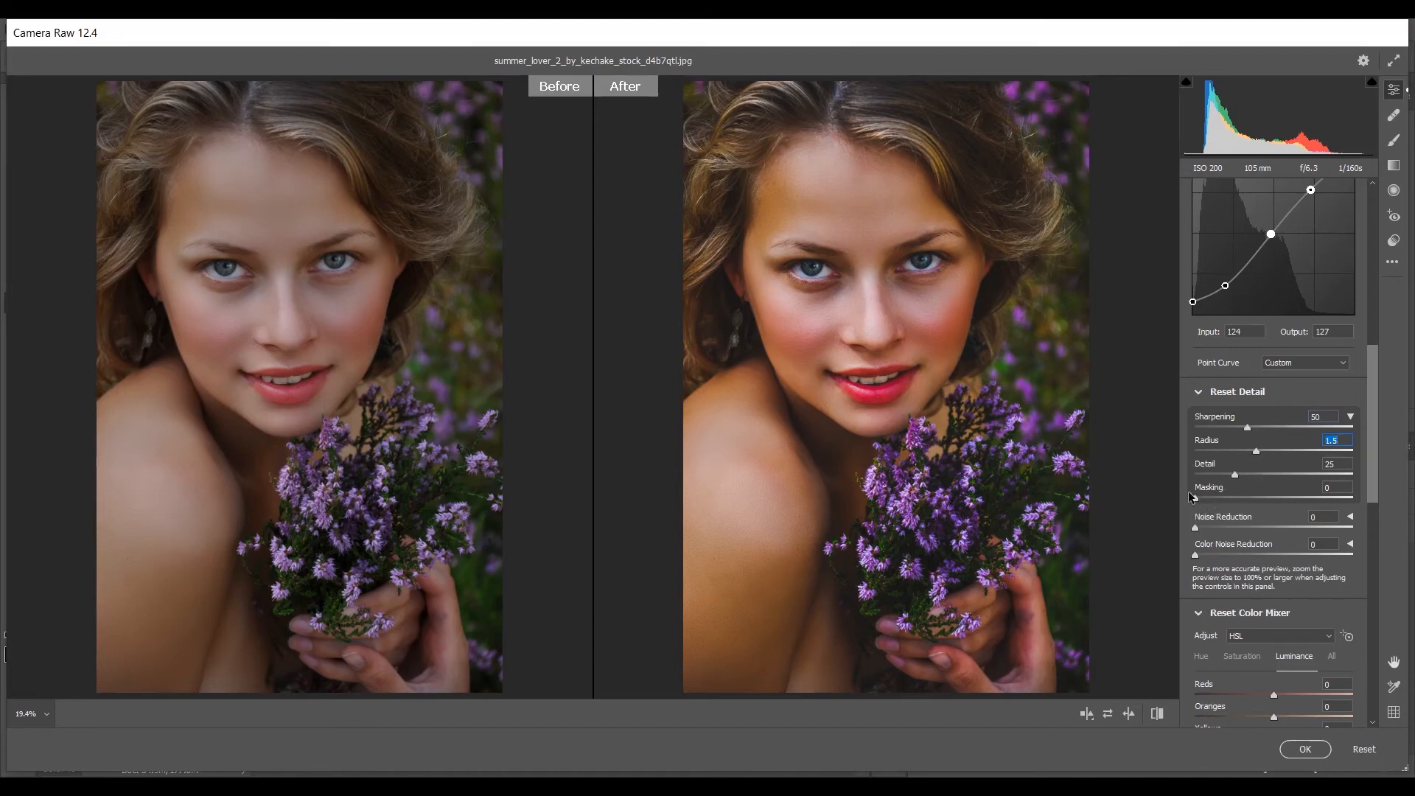
{"action": "left_click_drag", "start_coordinate": [1195, 498], "coordinate": [1314, 501], "text": "alt"}
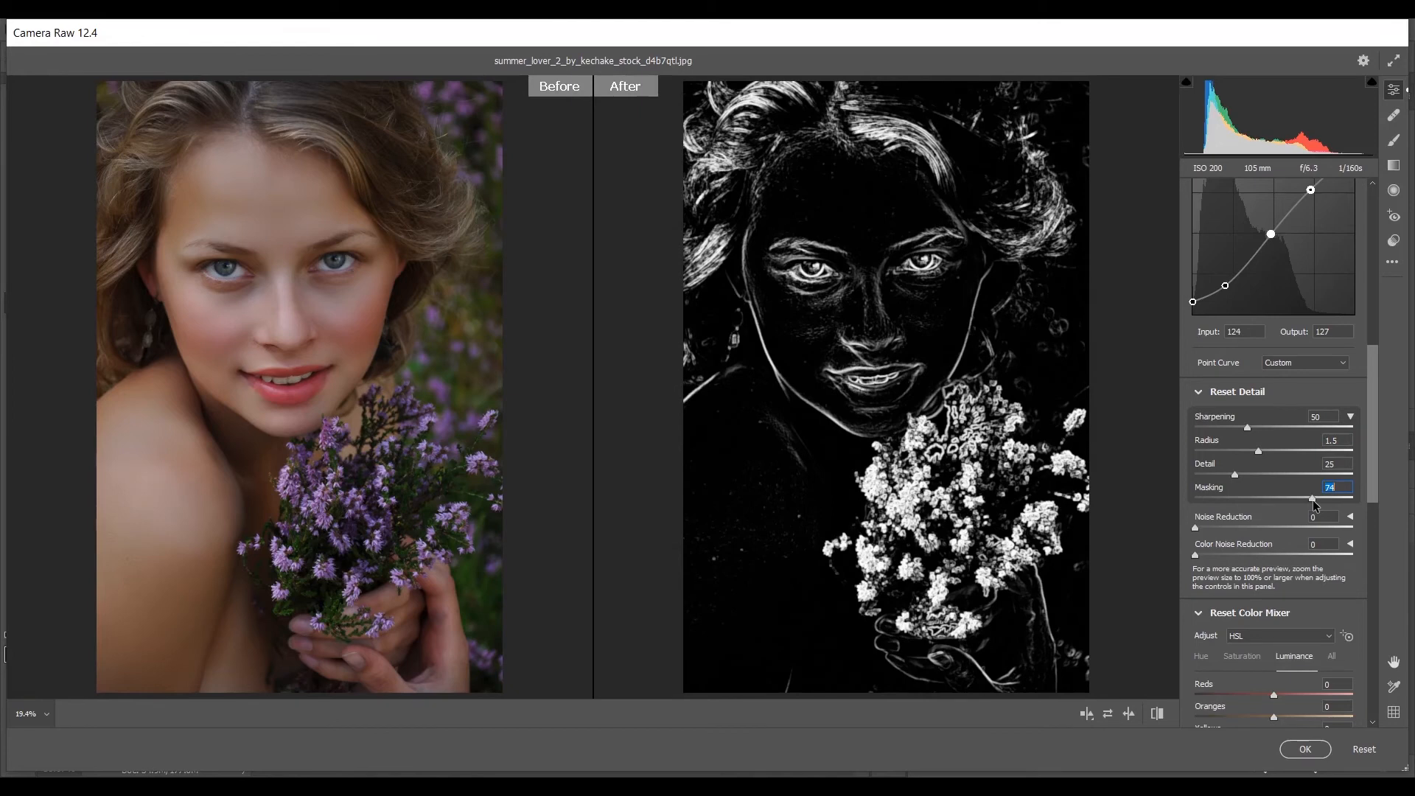
{"action": "left_click_drag", "start_coordinate": [1316, 500], "coordinate": [1319, 500], "text": "alt"}
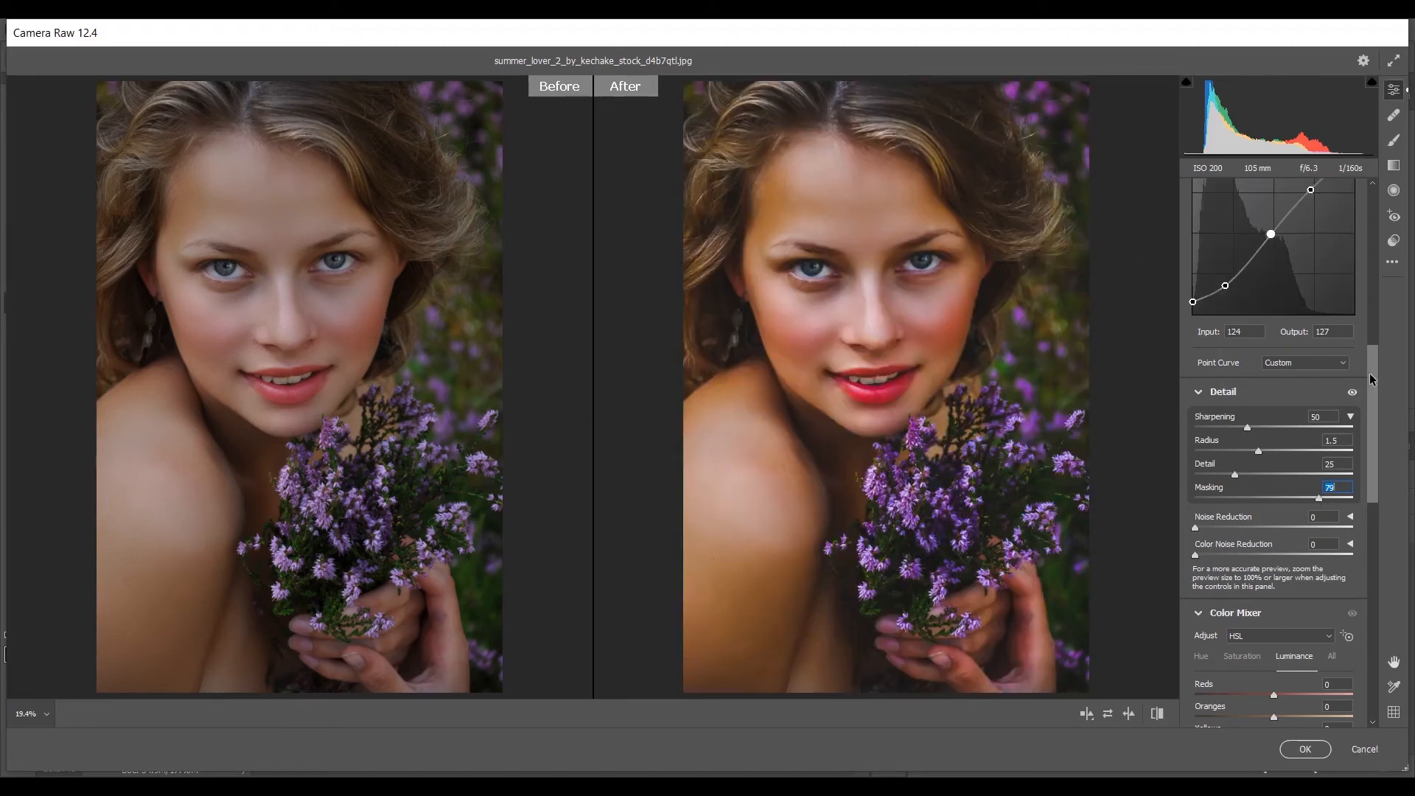
- Set Color Noise Reduction to 25
{"action": "left_click_drag", "start_coordinate": [1372, 384], "coordinate": [1373, 414]}
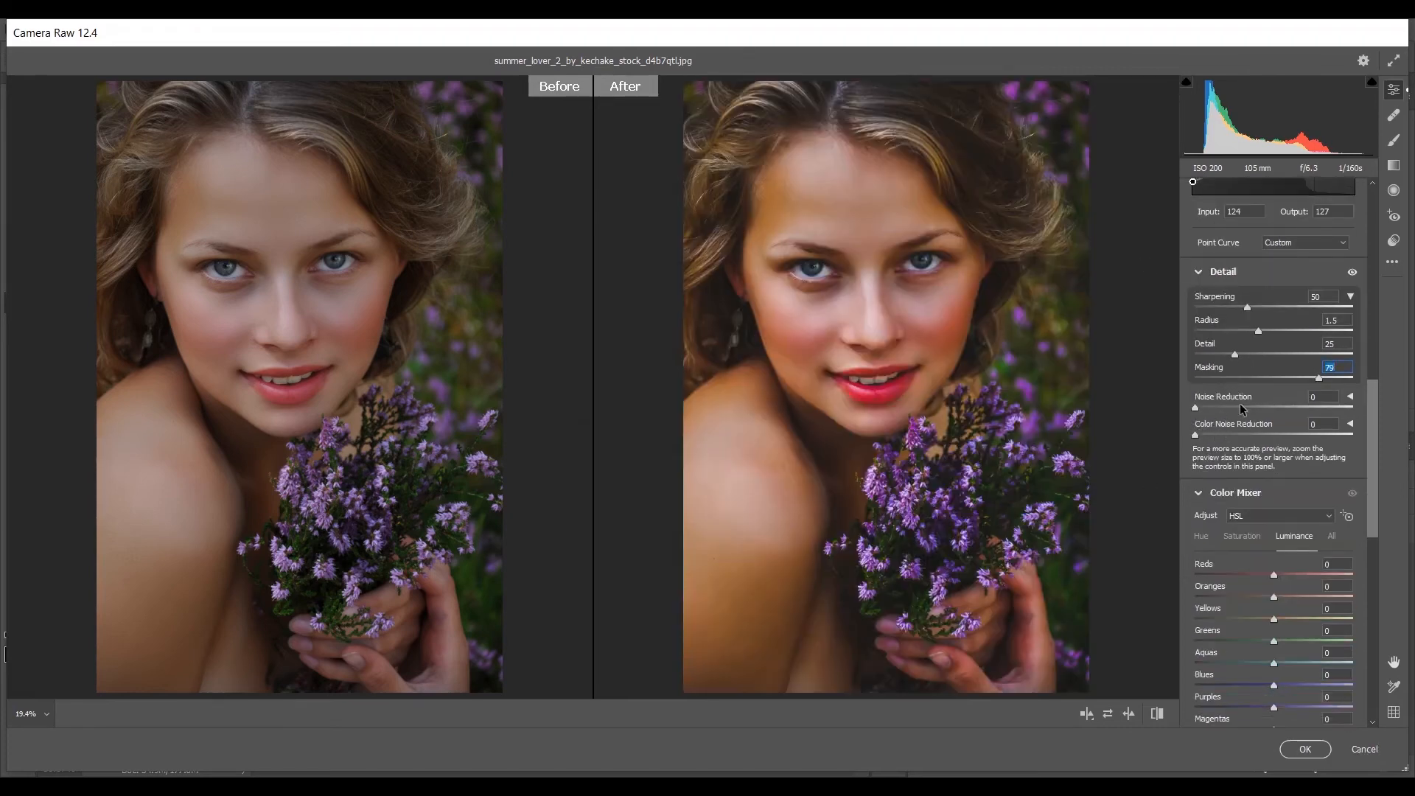
{"action": "left_click_drag", "start_coordinate": [1195, 433], "coordinate": [1229, 435]}
{"action": "left_click_drag", "start_coordinate": [1236, 434], "coordinate": [1238, 434]}
- In the Color Mixer, set the hue of Oranges to +5, Yellows to +20, Greens to +15 and Aquas to -12
{"action": "scroll", "coordinate": [1373, 431], "scroll_direction": "down", "scroll_amount": 3}
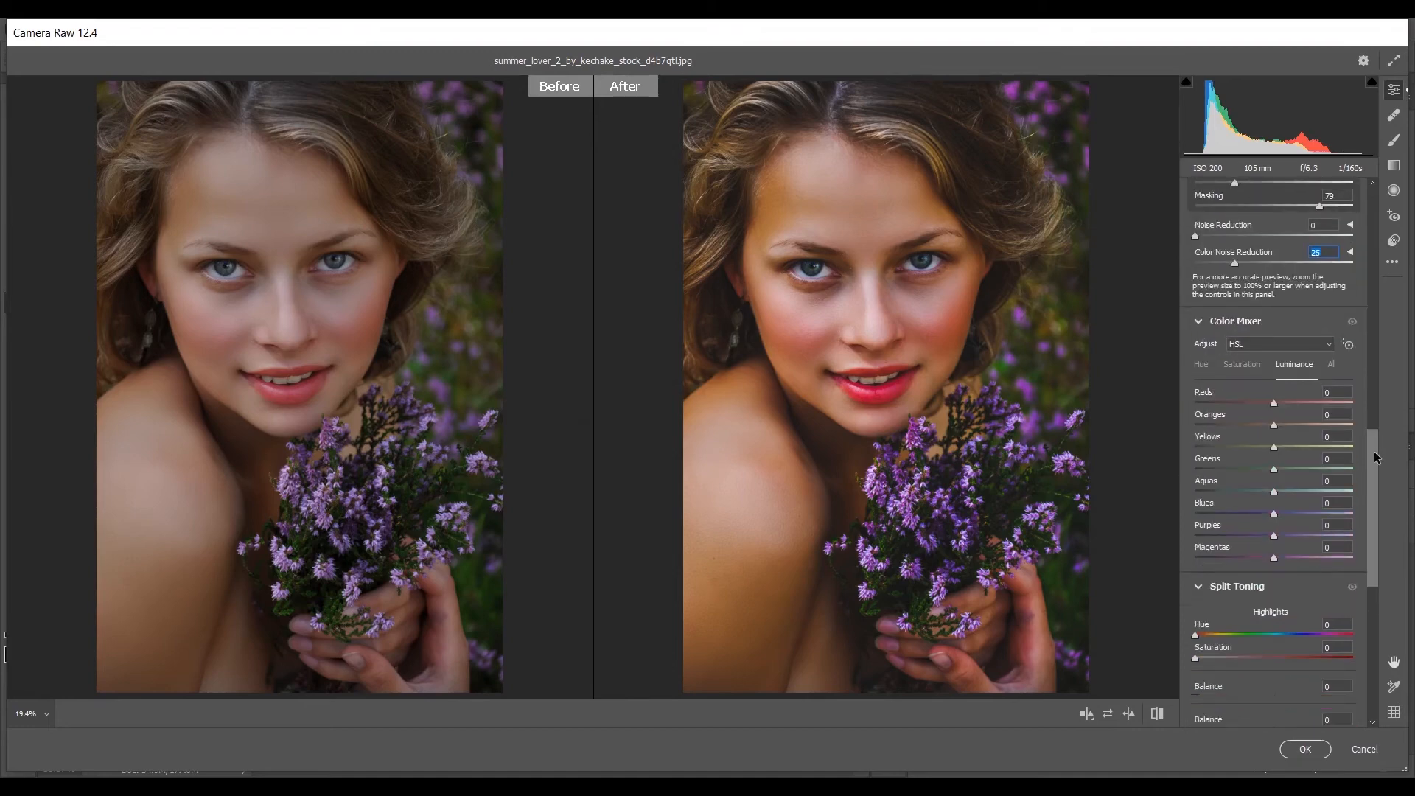
{"action": "left_click", "coordinate": [1186, 307]}
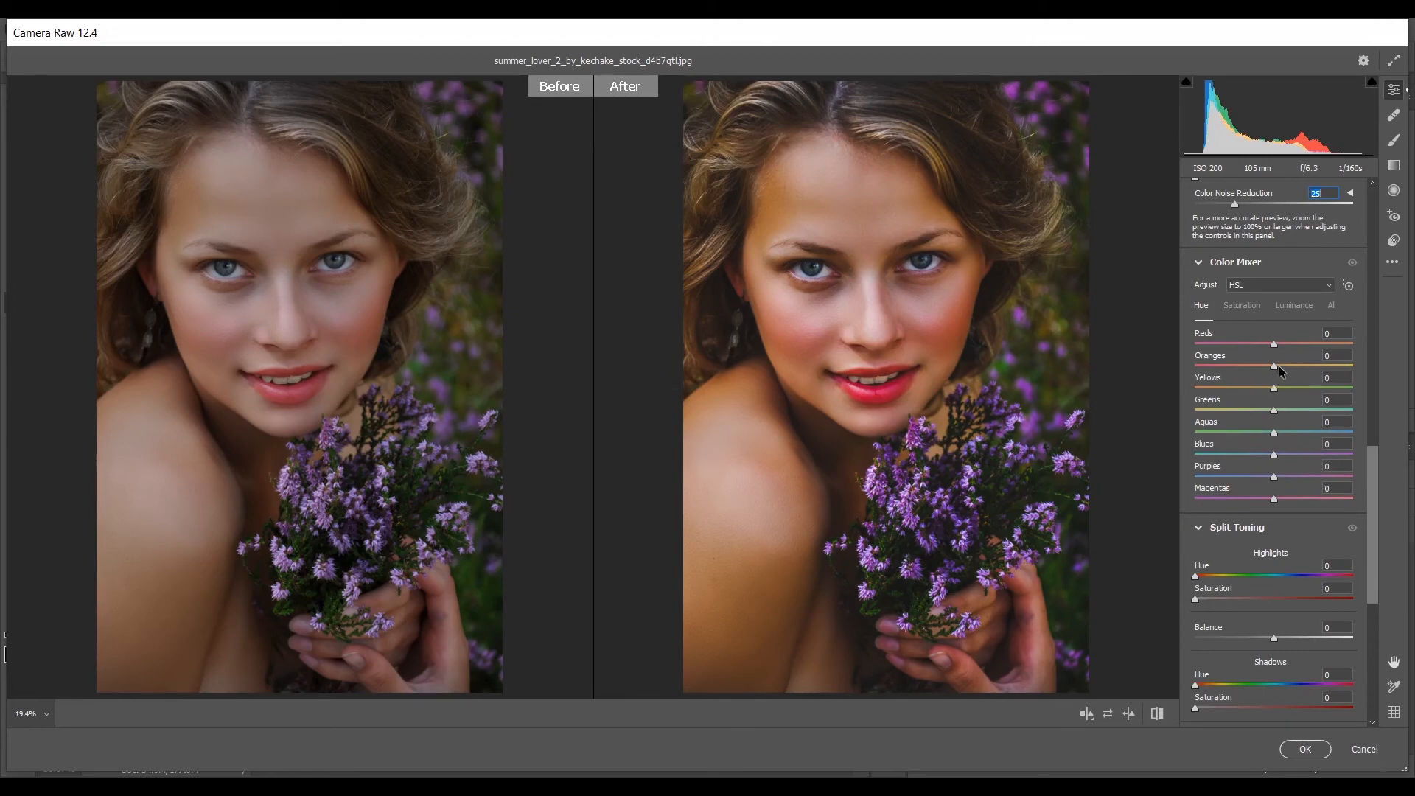
{"action": "mouse_move", "coordinate": [1289, 360]}
{"action": "left_mouse_down"}
{"action": "mouse_move", "coordinate": [1302, 370]}
{"action": "mouse_move", "coordinate": [1285, 369]}
{"action": "left_mouse_up"}
{"action": "double_click", "coordinate": [1280, 367]}
{"action": "key", "text": "Up"}
{"action": "key", "text": "Up"}
{"action": "key", "text": "Up"}
{"action": "mouse_move", "coordinate": [1273, 388]}
{"action": "left_mouse_down"}
{"action": "mouse_move", "coordinate": [1138, 375]}
{"action": "mouse_move", "coordinate": [1288, 380]}
{"action": "left_mouse_up"}
{"action": "left_click_drag", "start_coordinate": [1273, 409], "coordinate": [1285, 409]}
{"action": "left_click_drag", "start_coordinate": [1274, 436], "coordinate": [1263, 435]}
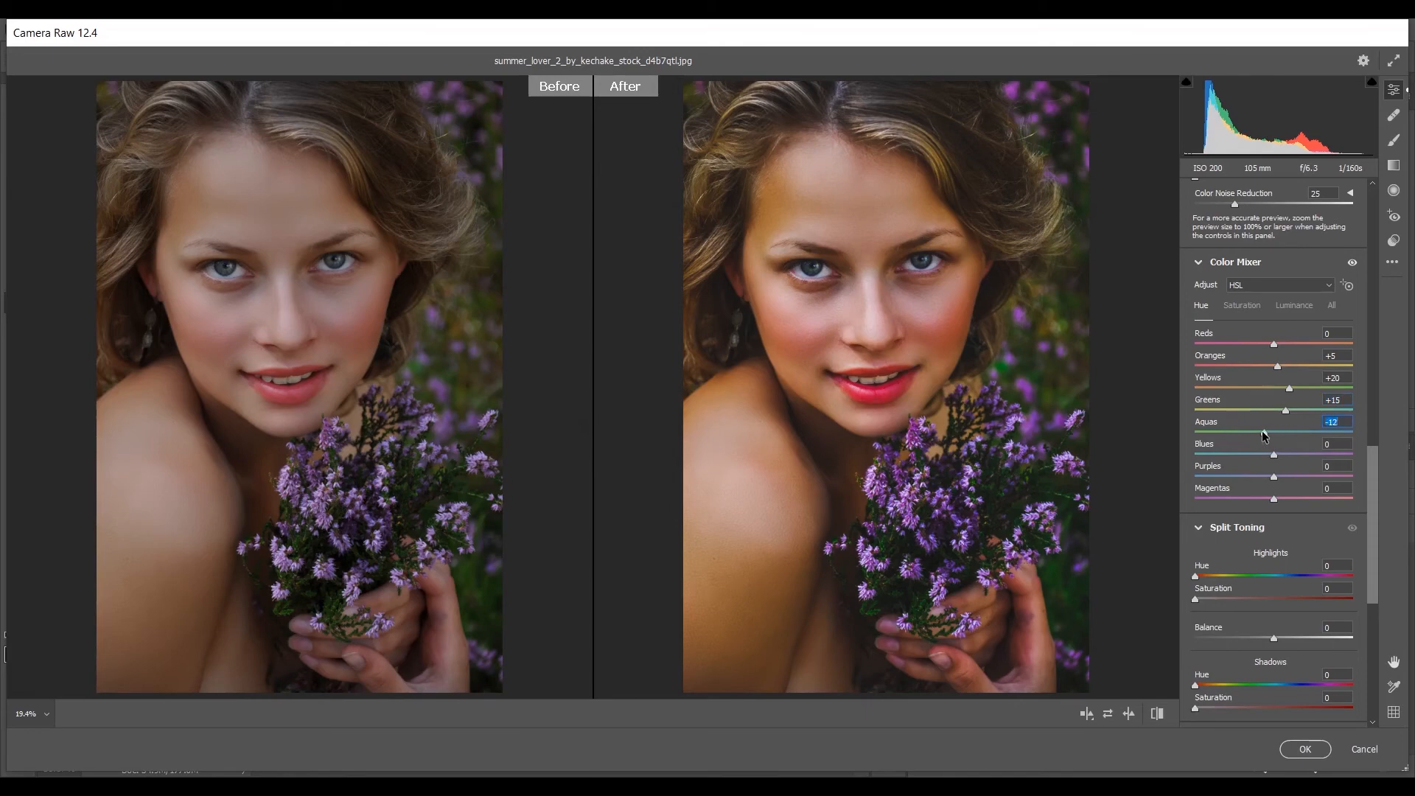
- Turn the flowers pink by setting the Purples hue to +100 and the Magentas hue to +25
{"action": "left_click", "coordinate": [1275, 476]}
{"action": "left_click_drag", "start_coordinate": [1276, 477], "coordinate": [1372, 473]}
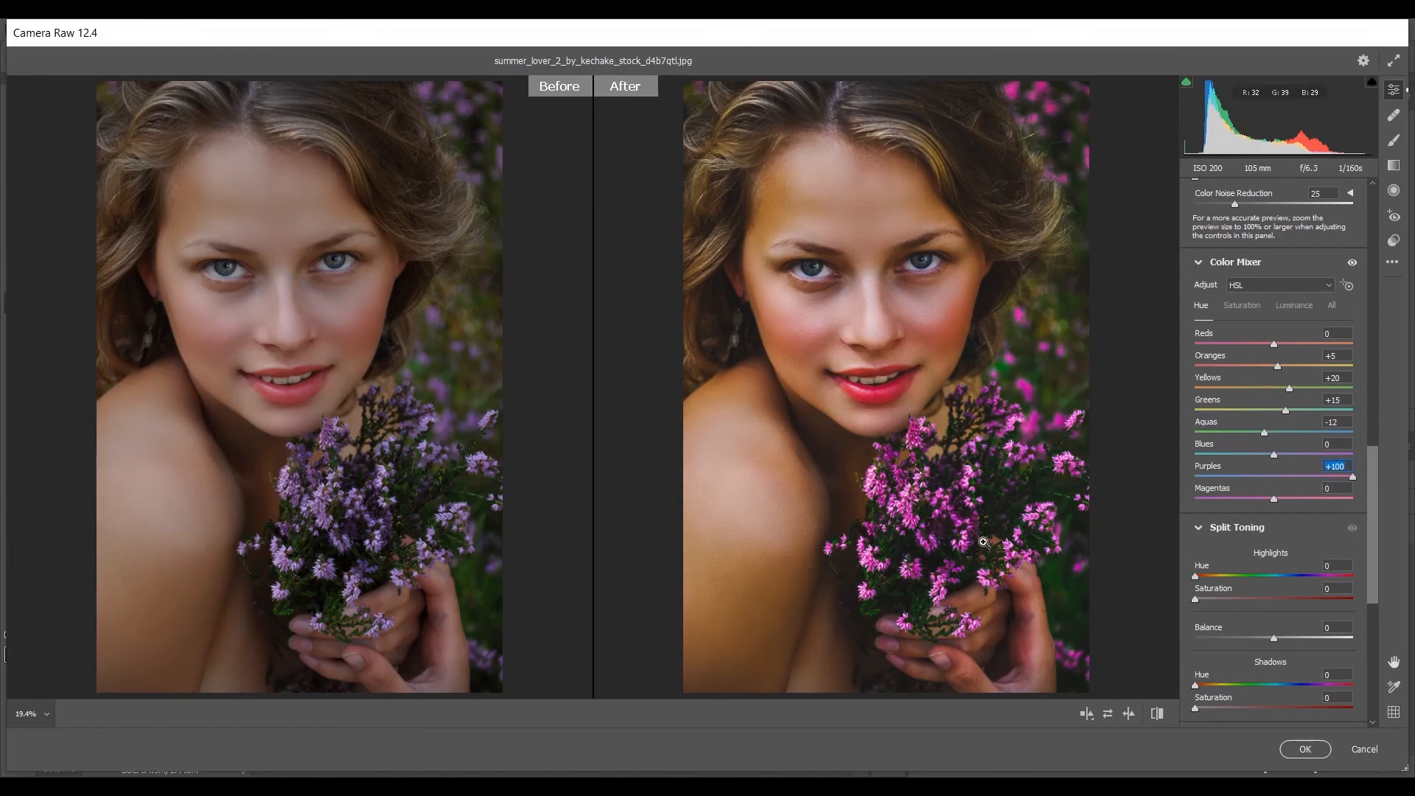
{"action": "double_click", "coordinate": [1352, 479]}
{"action": "key", "text": "ctrl+z"}
{"action": "left_click_drag", "start_coordinate": [1273, 498], "coordinate": [1296, 499]}
{"action": "type", "text": "25"}
- Set the Color Mixer saturation of Oranges to -25 and Yellows to -15, and reduce the saturation of Greens and Blues
{"action": "left_click", "coordinate": [1238, 308]}
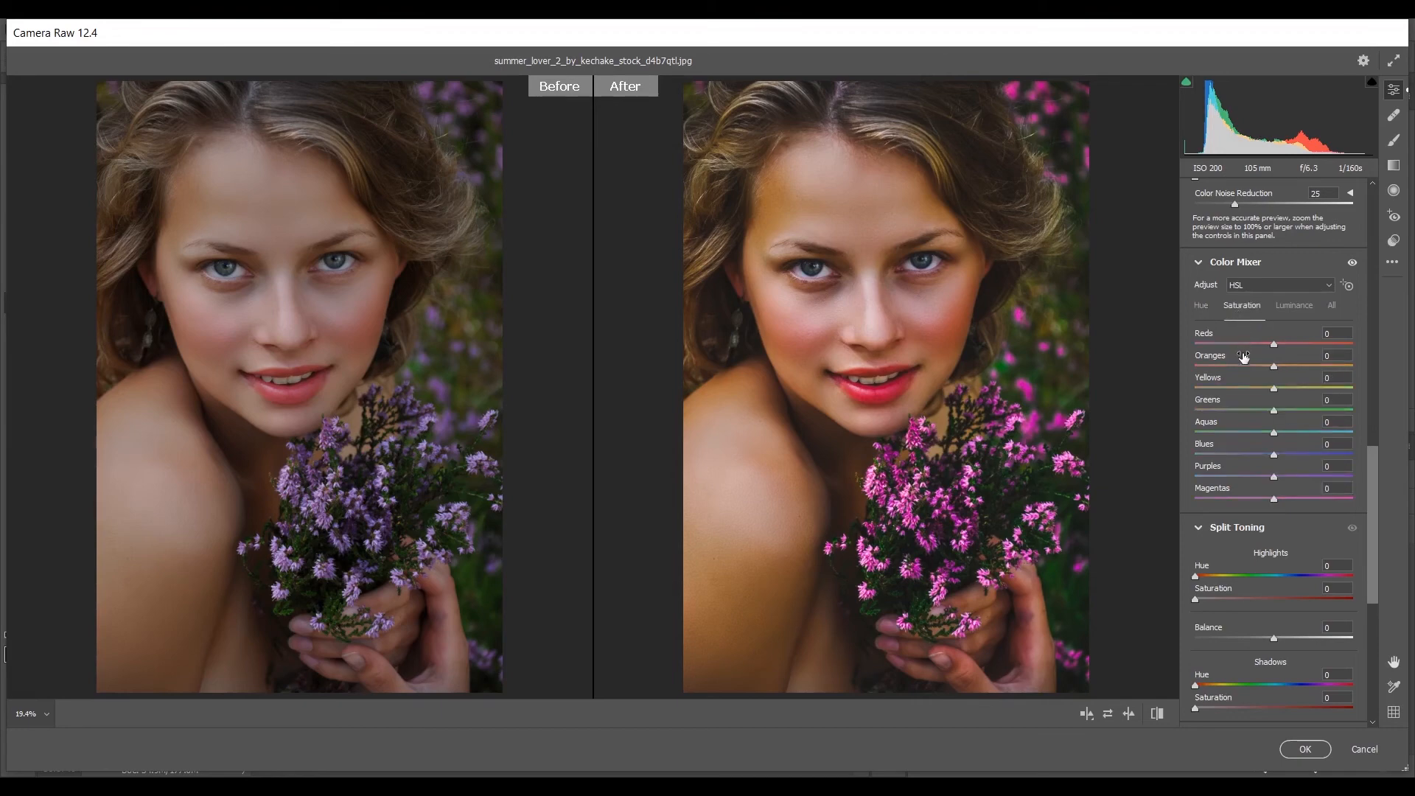
{"action": "left_click_drag", "start_coordinate": [1272, 366], "coordinate": [1257, 371]}
{"action": "left_click", "coordinate": [1262, 388]}
{"action": "left_click_drag", "start_coordinate": [1257, 391], "coordinate": [1262, 392]}
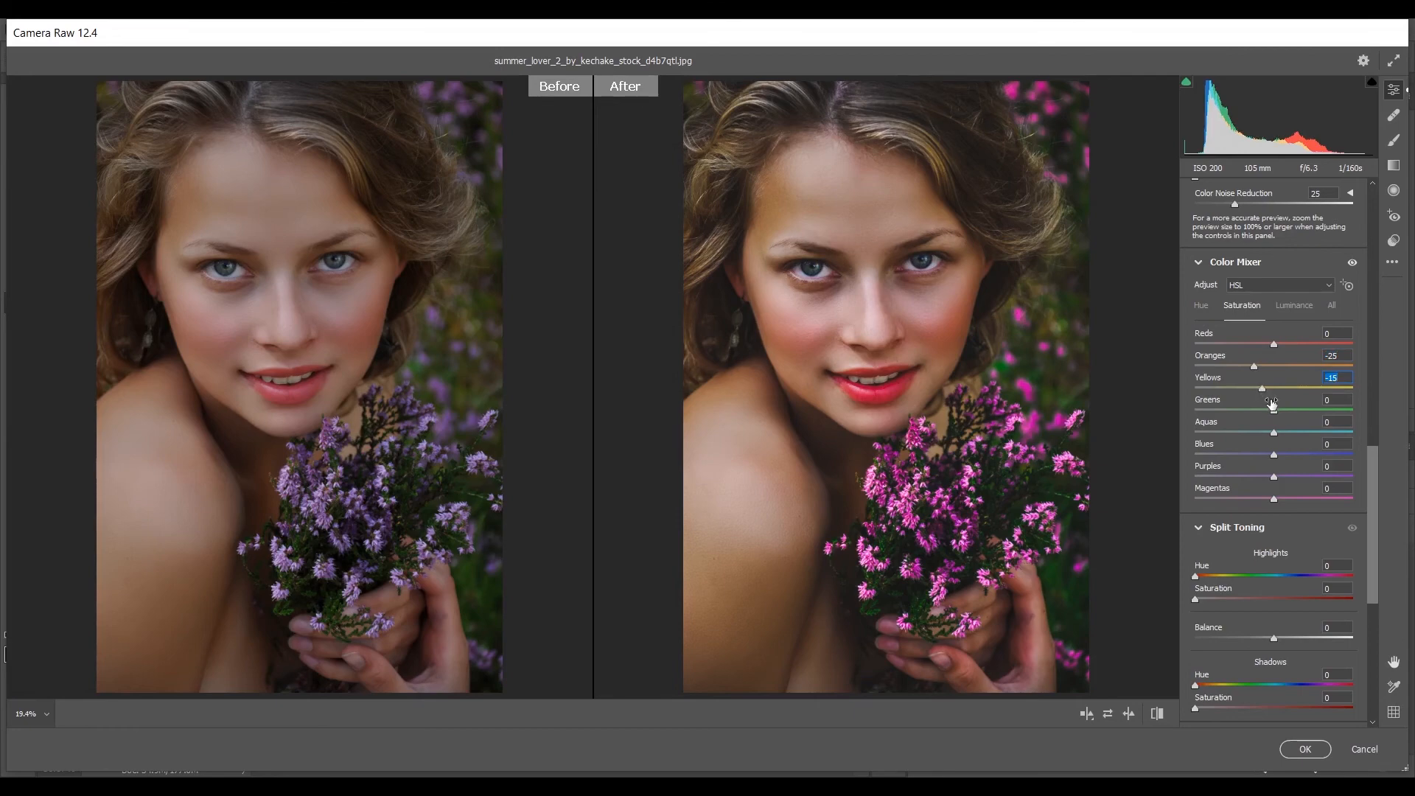
{"action": "left_click", "coordinate": [1269, 412]}
{"action": "left_click_drag", "start_coordinate": [1269, 411], "coordinate": [1253, 411]}
{"action": "left_click_drag", "start_coordinate": [1272, 457], "coordinate": [1264, 456]}
- Set the Color Mixer luminance of Oranges to +2, Yellows to +40, Greens to -5, Aquas to +16 and Purples to -6
{"action": "left_click", "coordinate": [1294, 306]}
{"action": "left_click", "coordinate": [1275, 366]}
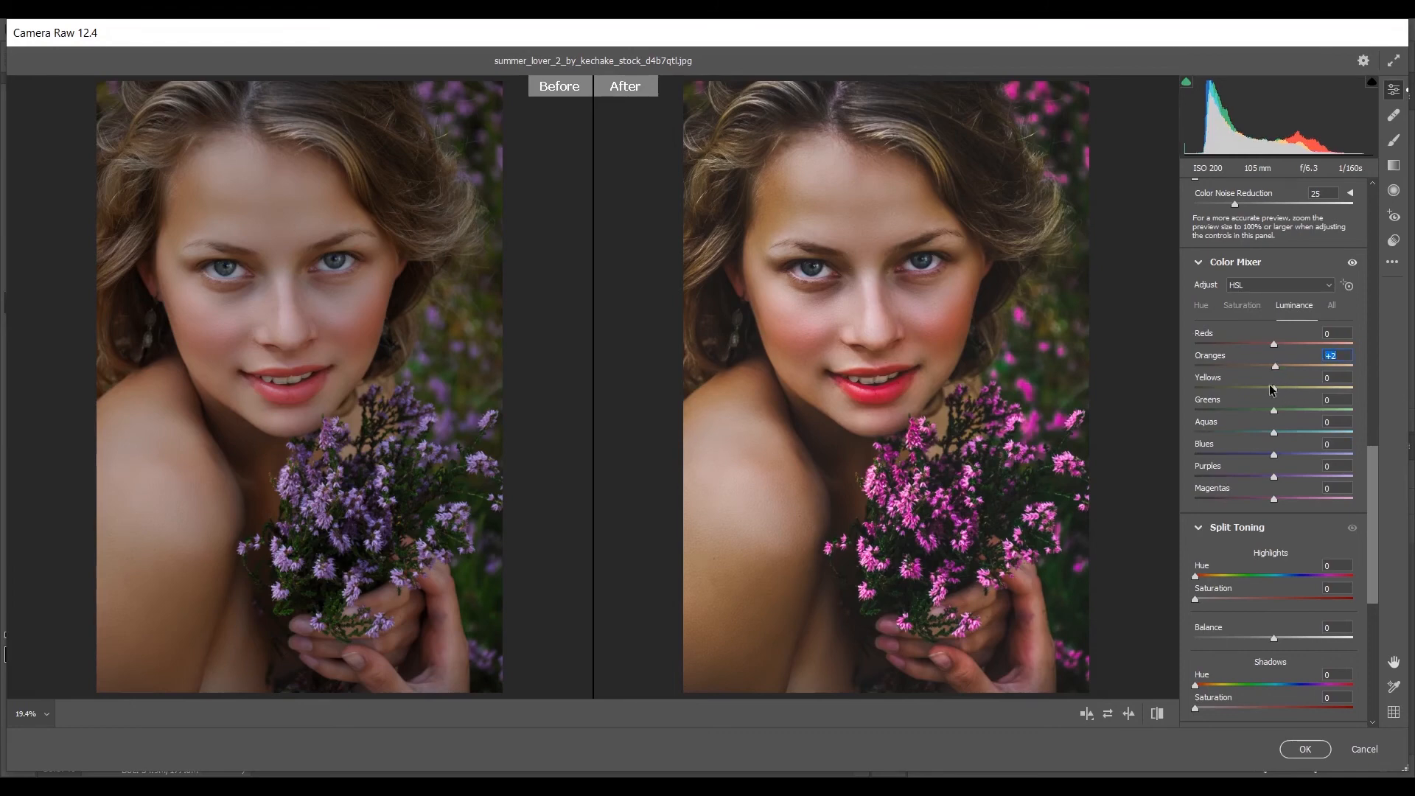
{"action": "left_click_drag", "start_coordinate": [1278, 383], "coordinate": [1301, 385]}
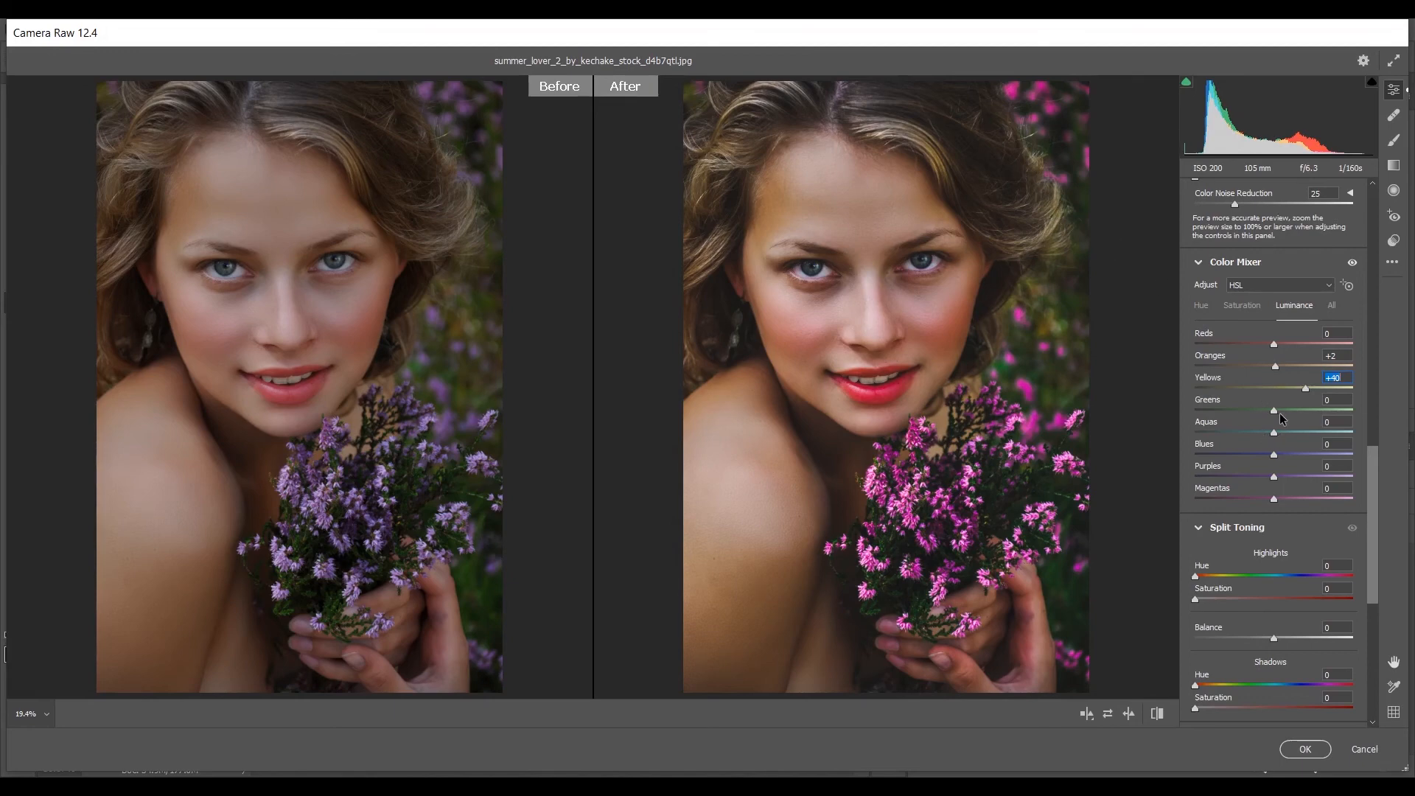
{"action": "left_click_drag", "start_coordinate": [1275, 409], "coordinate": [1272, 409]}
{"action": "left_click_drag", "start_coordinate": [1274, 432], "coordinate": [1287, 437]}
{"action": "mouse_move", "coordinate": [1276, 476]}
{"action": "left_mouse_down"}
{"action": "mouse_move", "coordinate": [1235, 476]}
{"action": "mouse_move", "coordinate": [1298, 473]}
{"action": "left_mouse_up"}
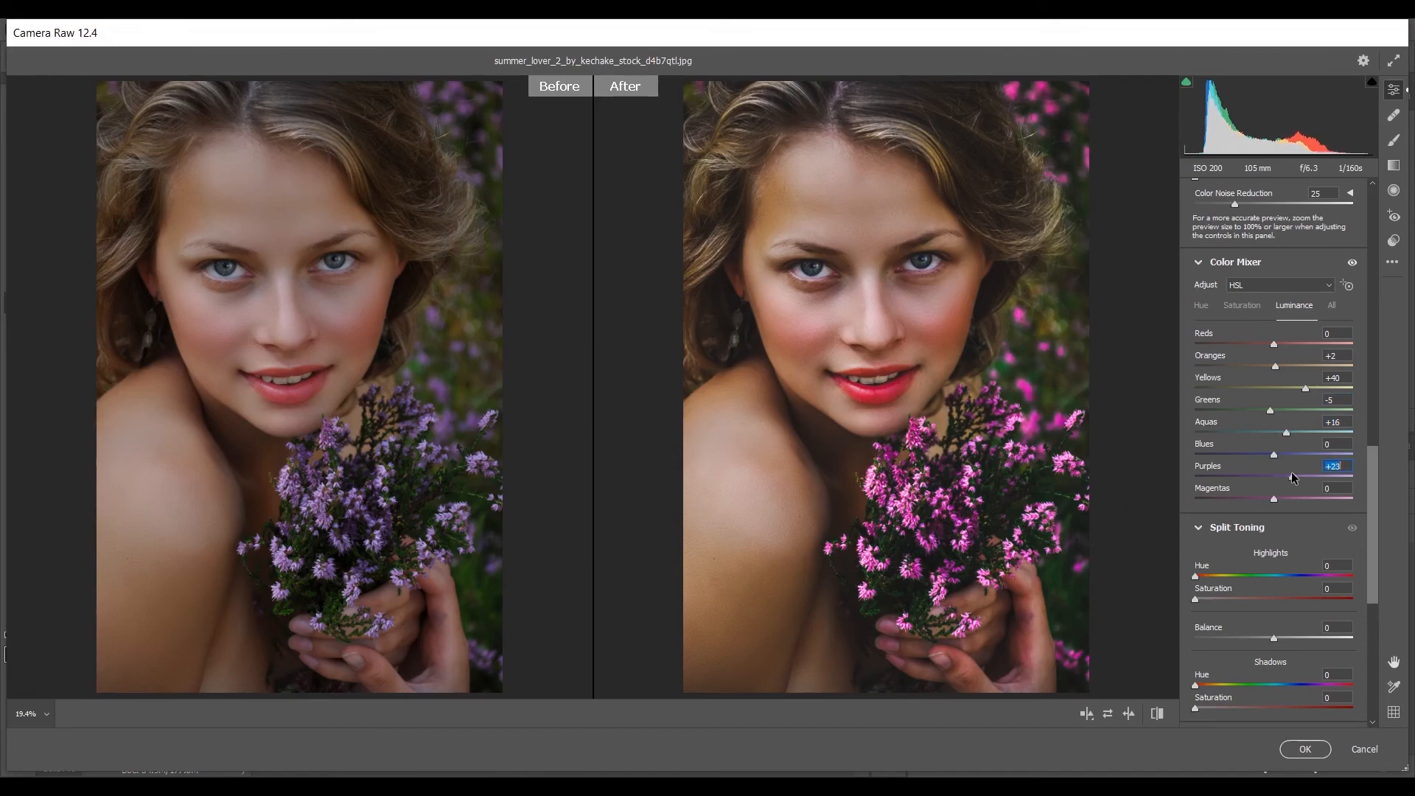
{"action": "left_click_drag", "start_coordinate": [1291, 473], "coordinate": [1269, 471]}
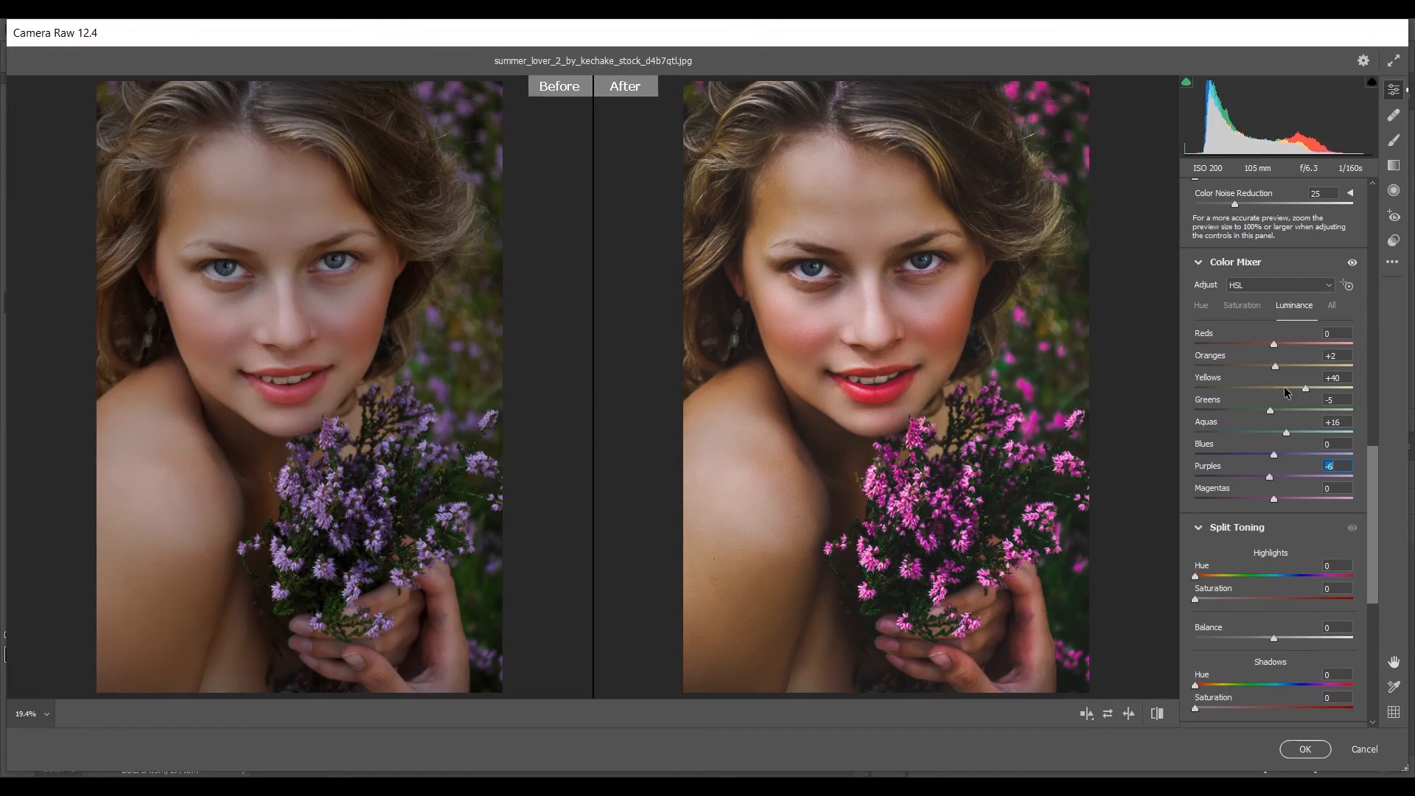
- Tint the highlights with Split Toning at Hue 55 and Saturation 8
{"action": "scroll", "coordinate": [1260, 392], "scroll_direction": "down", "scroll_amount": 3}
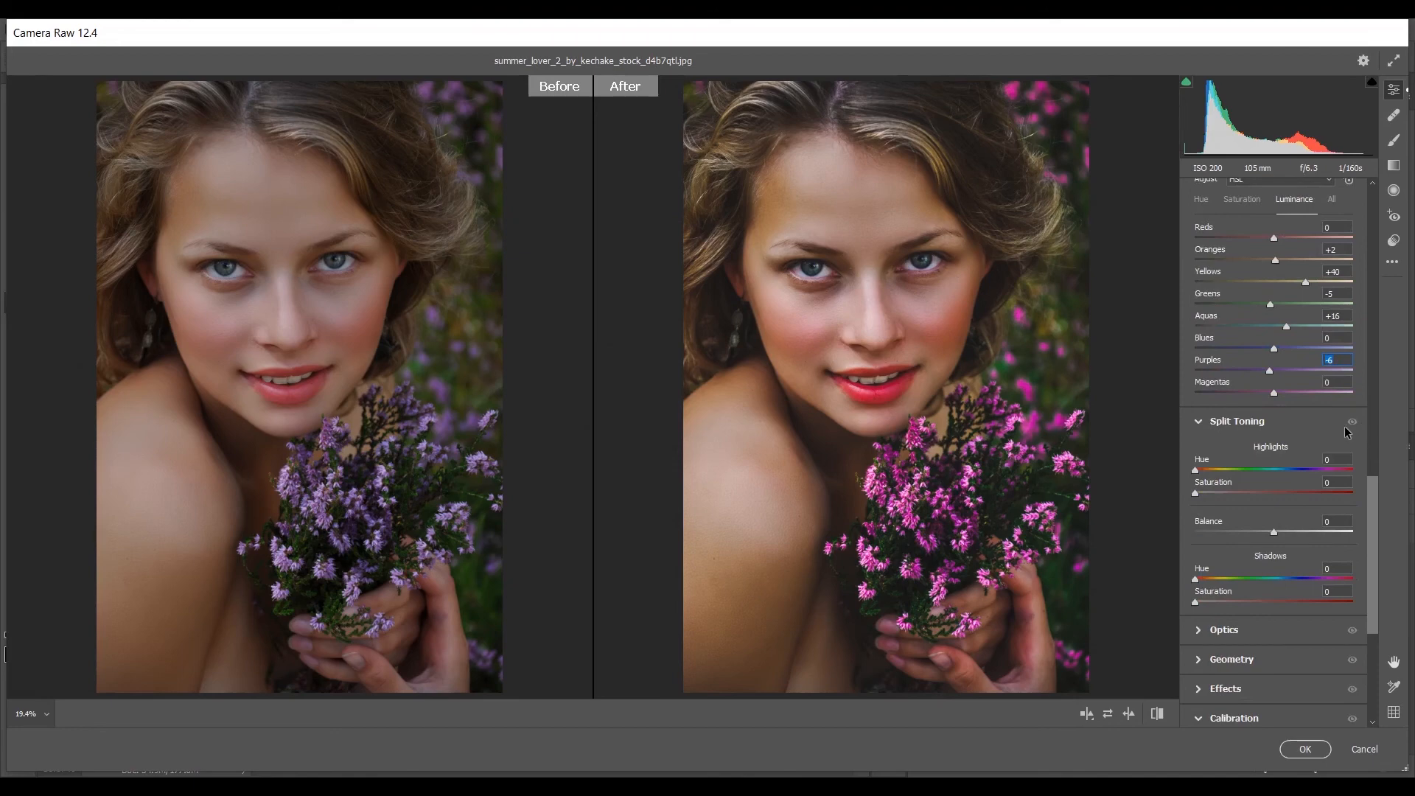
{"action": "left_click", "coordinate": [1217, 469]}
{"action": "left_click", "coordinate": [1212, 493]}
{"action": "left_click_drag", "start_coordinate": [1214, 495], "coordinate": [1210, 494]}
- Set the Split Toning shadows' Saturation to 12
{"action": "scroll", "coordinate": [1191, 546], "scroll_direction": "down", "scroll_amount": 1}
{"action": "left_click", "coordinate": [1207, 567]}
{"action": "left_click_drag", "start_coordinate": [1206, 566], "coordinate": [1216, 566]}
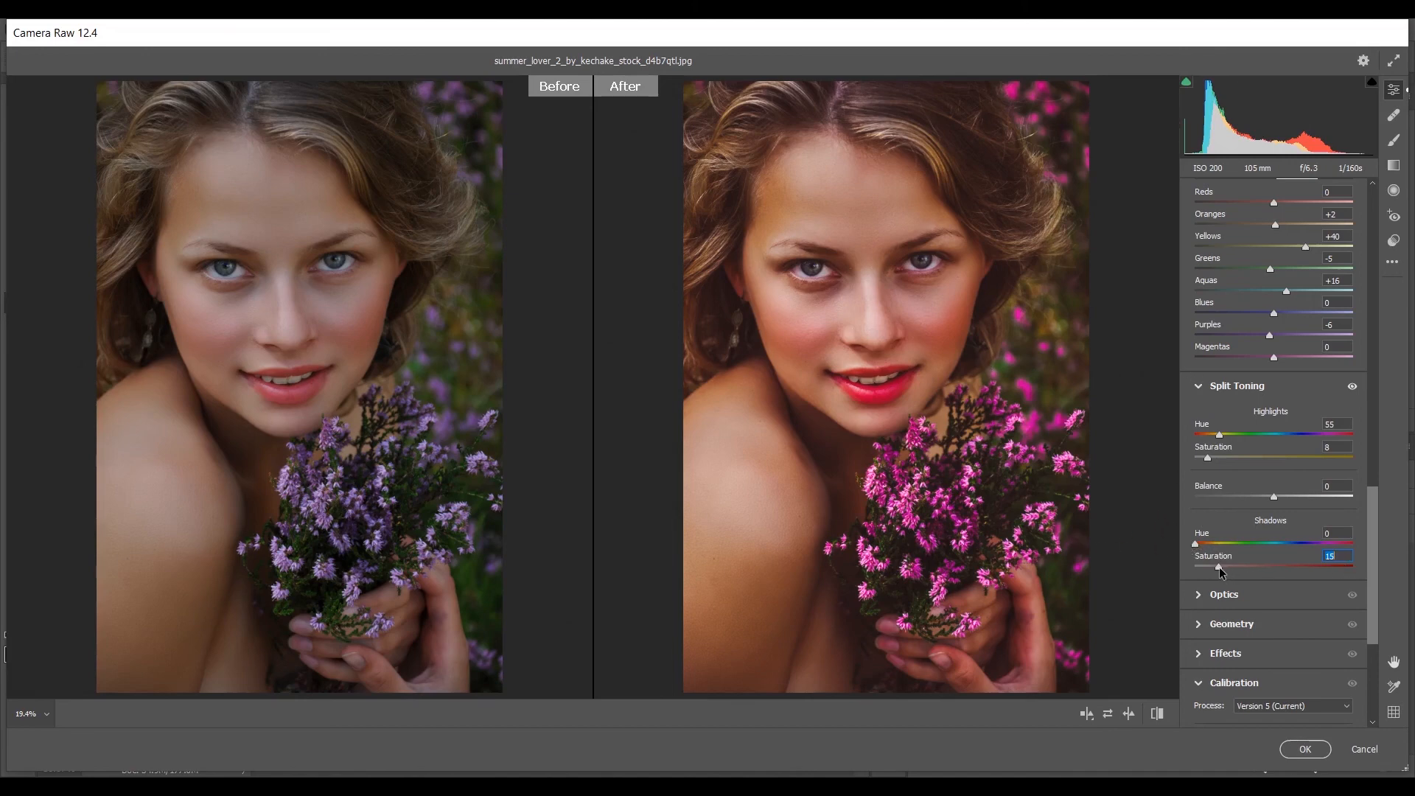
{"action": "key", "text": "Down"}
{"action": "key", "text": "Down"}
- Add a slight vignette of -2 in the Effects adjustments
{"action": "left_click_drag", "start_coordinate": [1372, 500], "coordinate": [1373, 574]}
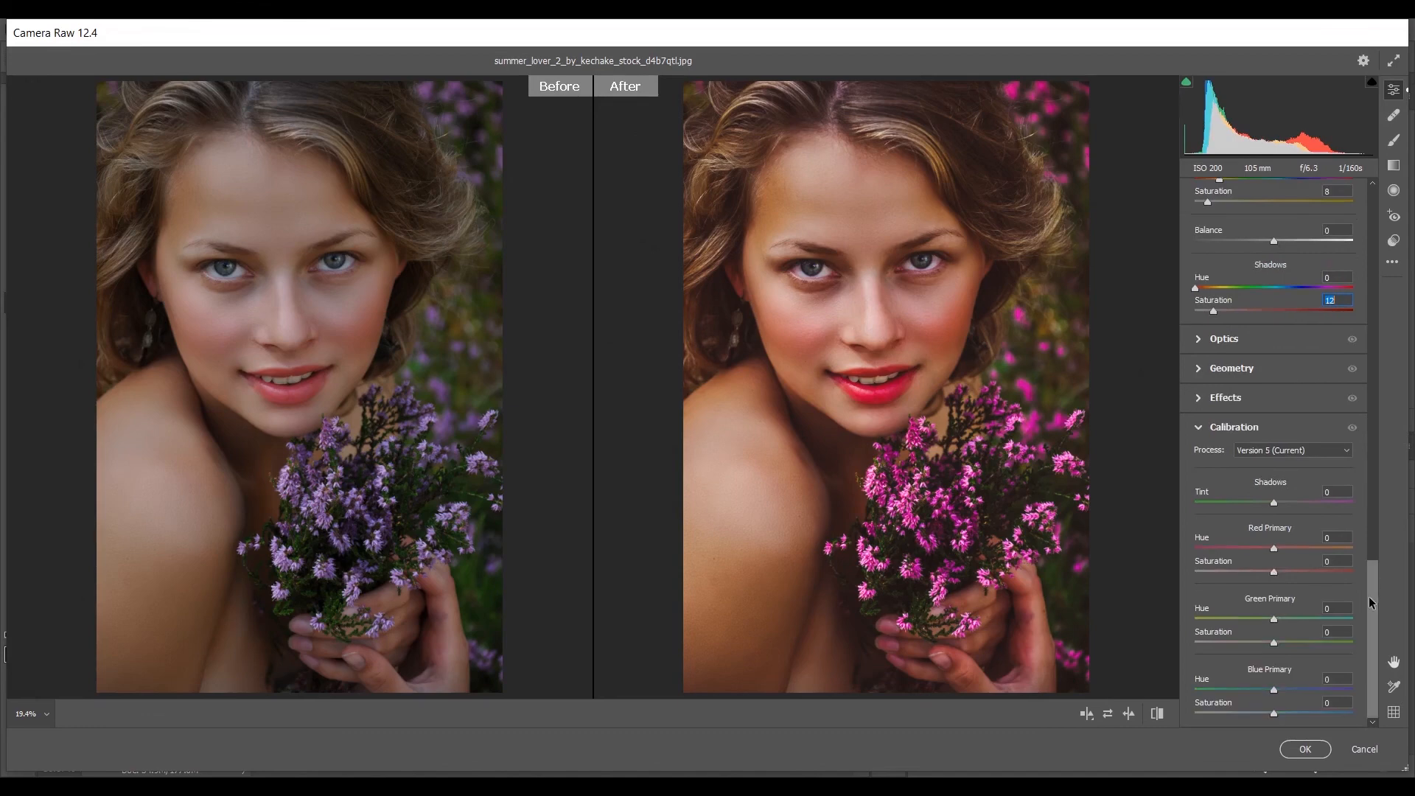
{"action": "left_click", "coordinate": [1198, 398]}
{"action": "left_click", "coordinate": [1268, 507]}
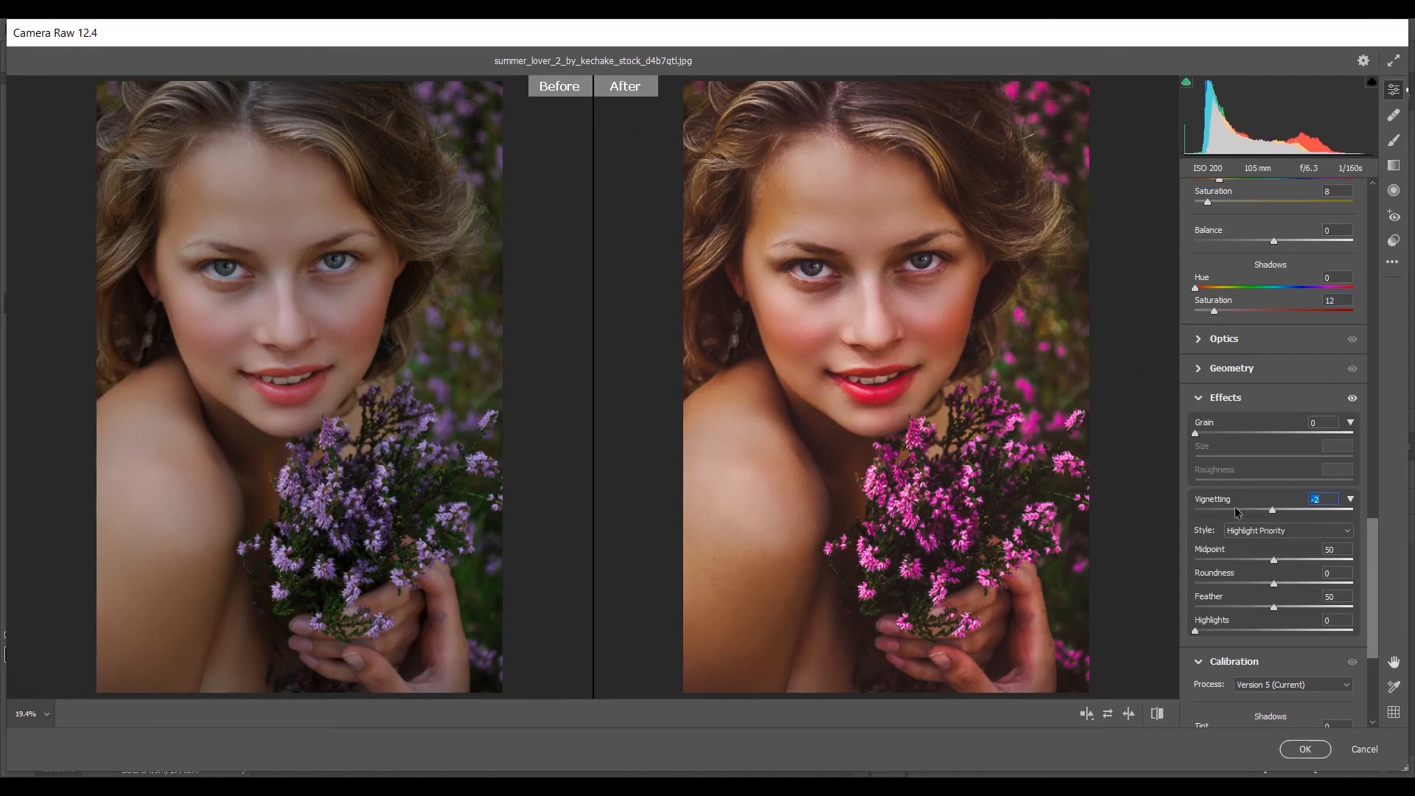
{"action": "left_click", "coordinate": [1202, 399]}
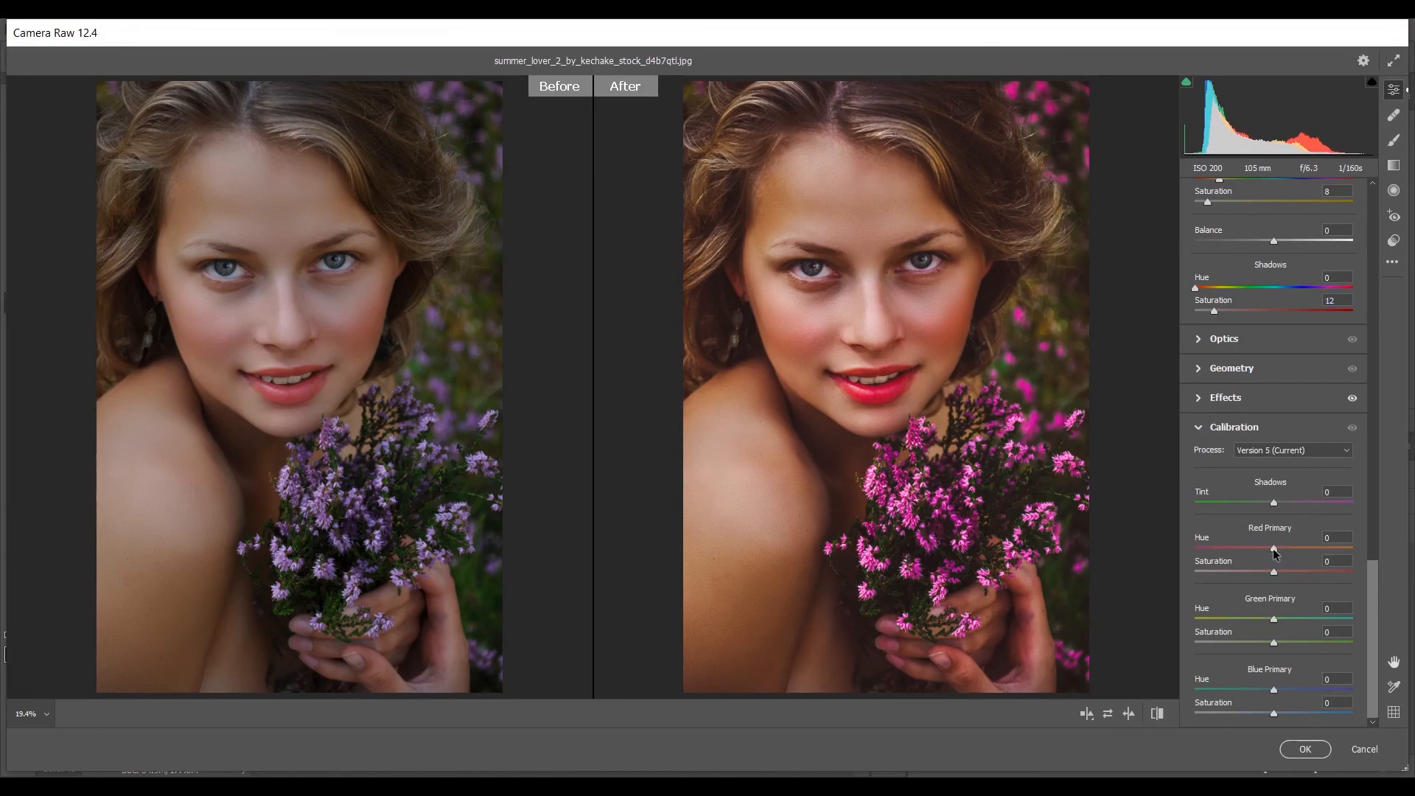
- In Calibration, set the Red Primary to Hue +5 and Saturation +10, and the Green Primary Hue to +15
{"action": "left_click_drag", "start_coordinate": [1274, 550], "coordinate": [1278, 549]}
{"action": "left_click_drag", "start_coordinate": [1275, 573], "coordinate": [1283, 572]}
{"action": "left_click_drag", "start_coordinate": [1273, 616], "coordinate": [1282, 616]}
{"action": "key", "text": "Up"}
{"action": "key", "text": "Up"}
{"action": "key", "text": "Up"}
- Set the Blue Primary calibration to Hue -4 and Saturation -18
{"action": "left_click", "coordinate": [1273, 691]}
{"action": "left_click_drag", "start_coordinate": [1273, 690], "coordinate": [1268, 691]}
{"action": "left_click_drag", "start_coordinate": [1277, 713], "coordinate": [1260, 712]}
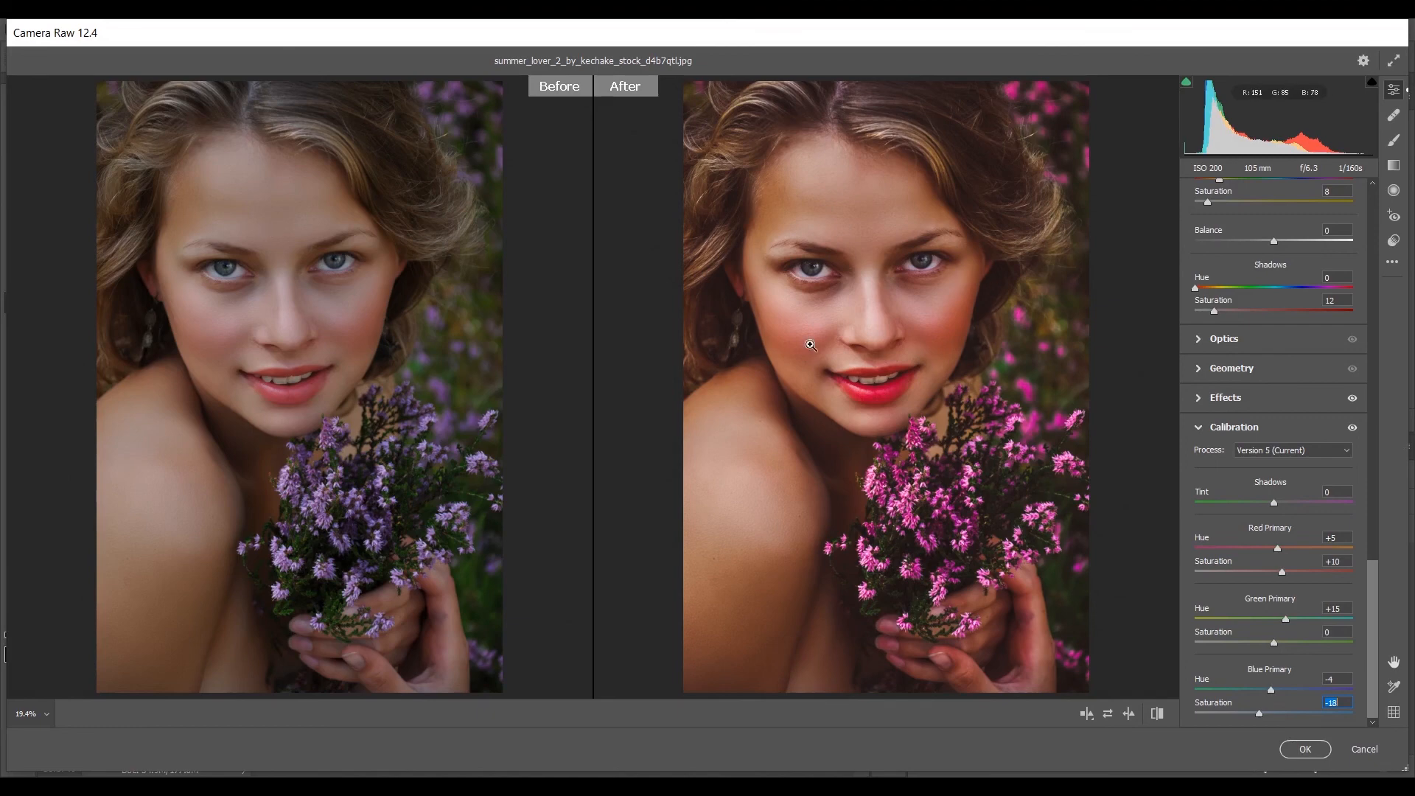
- Enlarge the before and after previews around the face to examine the graded skin tones
{"action": "left_click", "coordinate": [969, 383]}
{"action": "key", "text": "h"}
{"action": "left_click_drag", "start_coordinate": [808, 221], "coordinate": [862, 295]}
{"action": "key", "text": "z"}
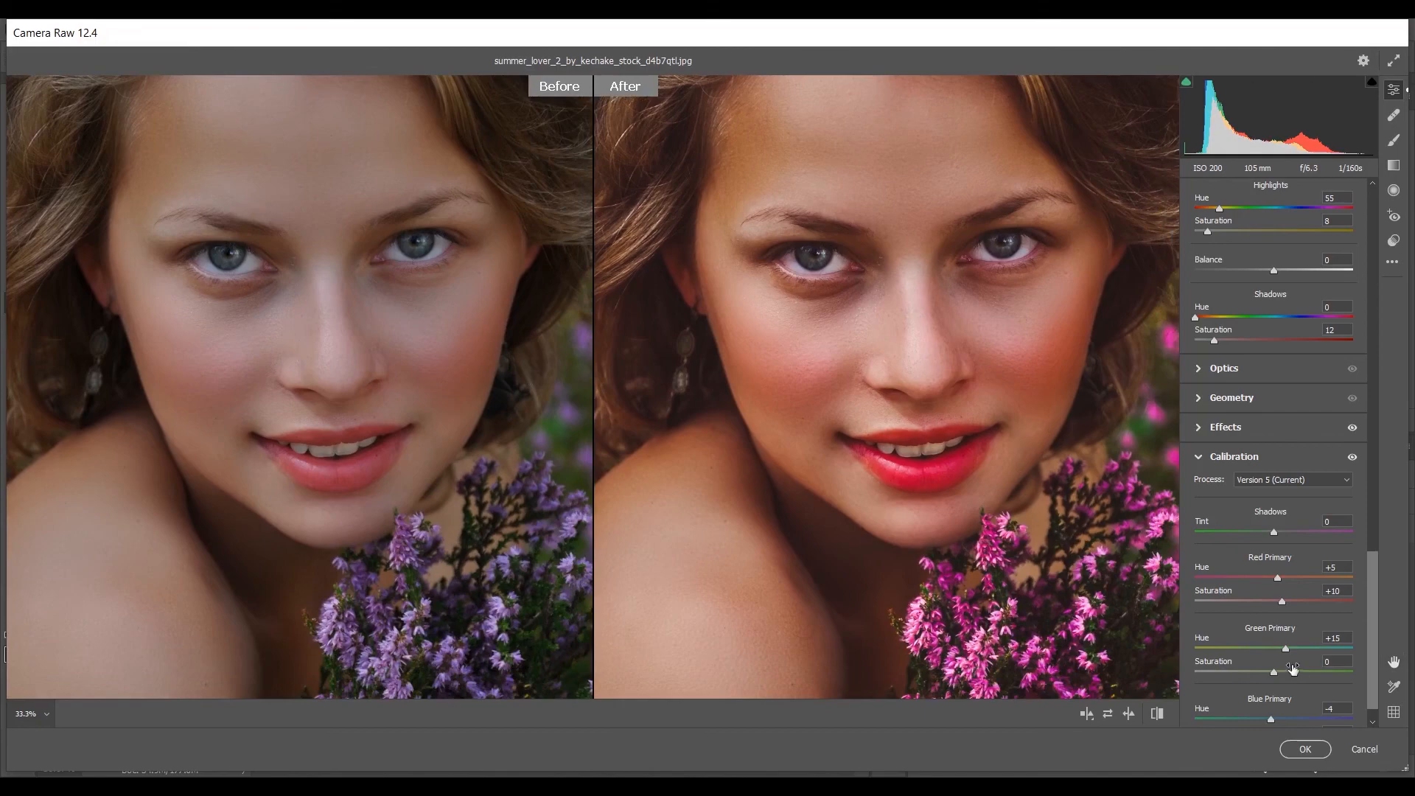
- Apply the Camera Raw grading to the smart object, hiding and showing Layer 1 to compare the portrait with and without it
{"action": "left_click", "coordinate": [1300, 750]}
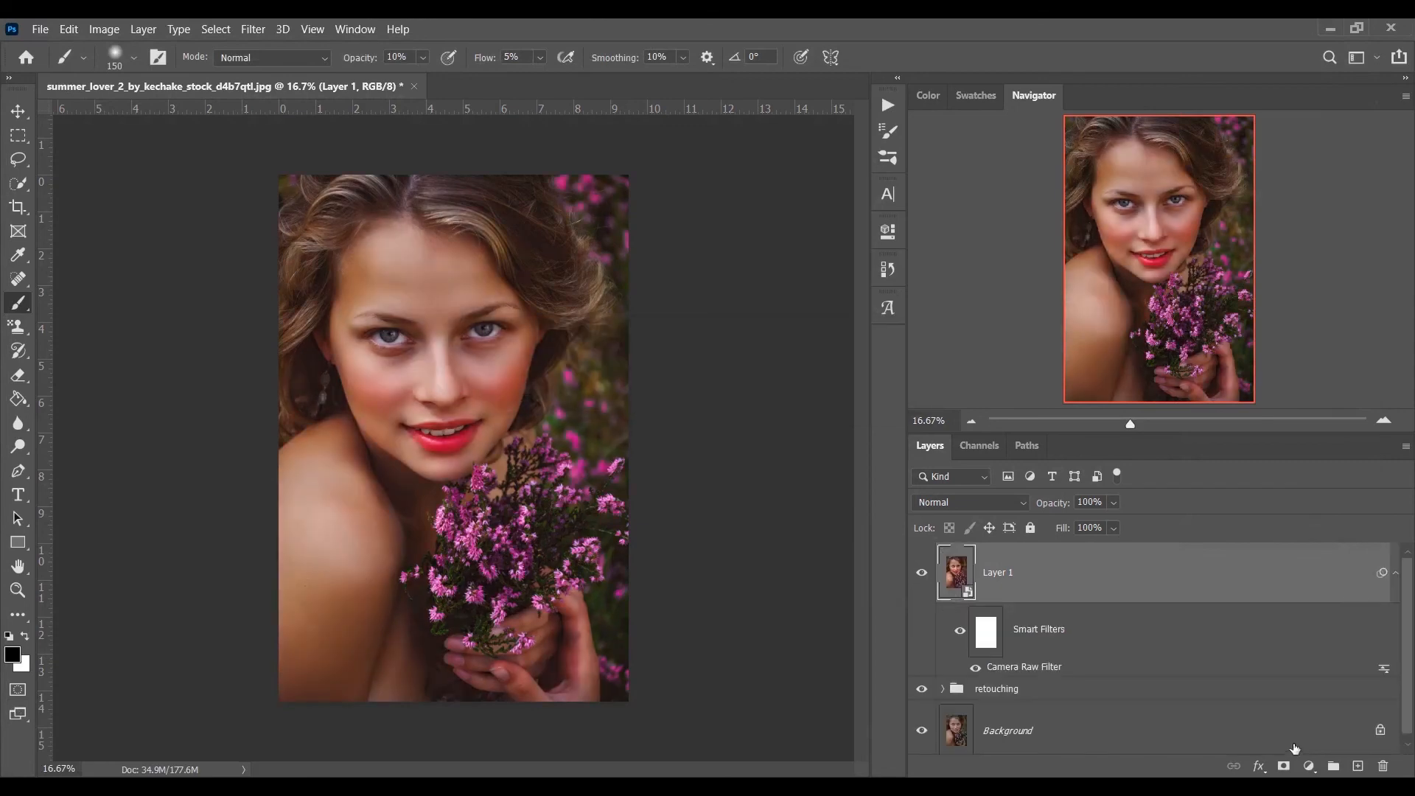
{"action": "left_click", "coordinate": [918, 577]}
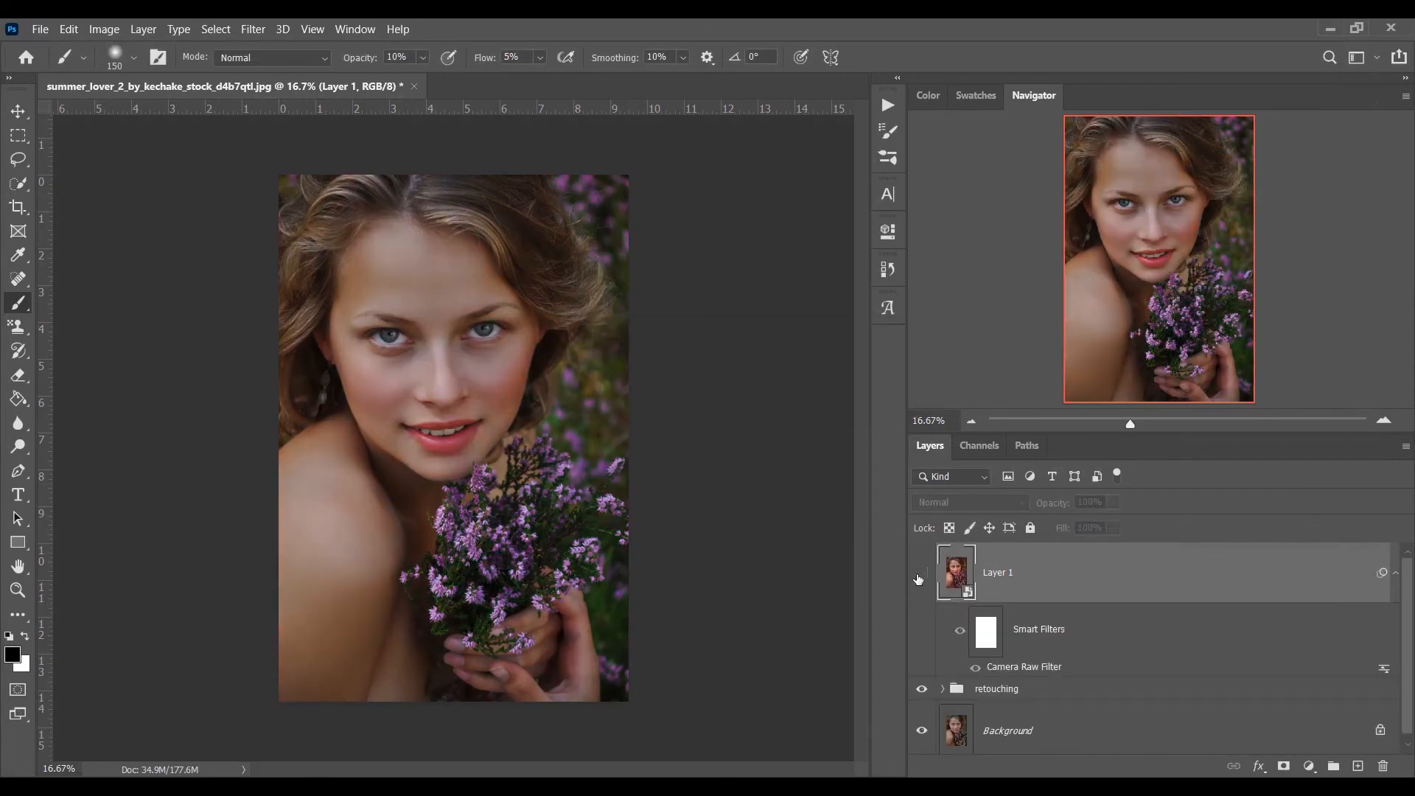
{"action": "left_click", "coordinate": [919, 574]}
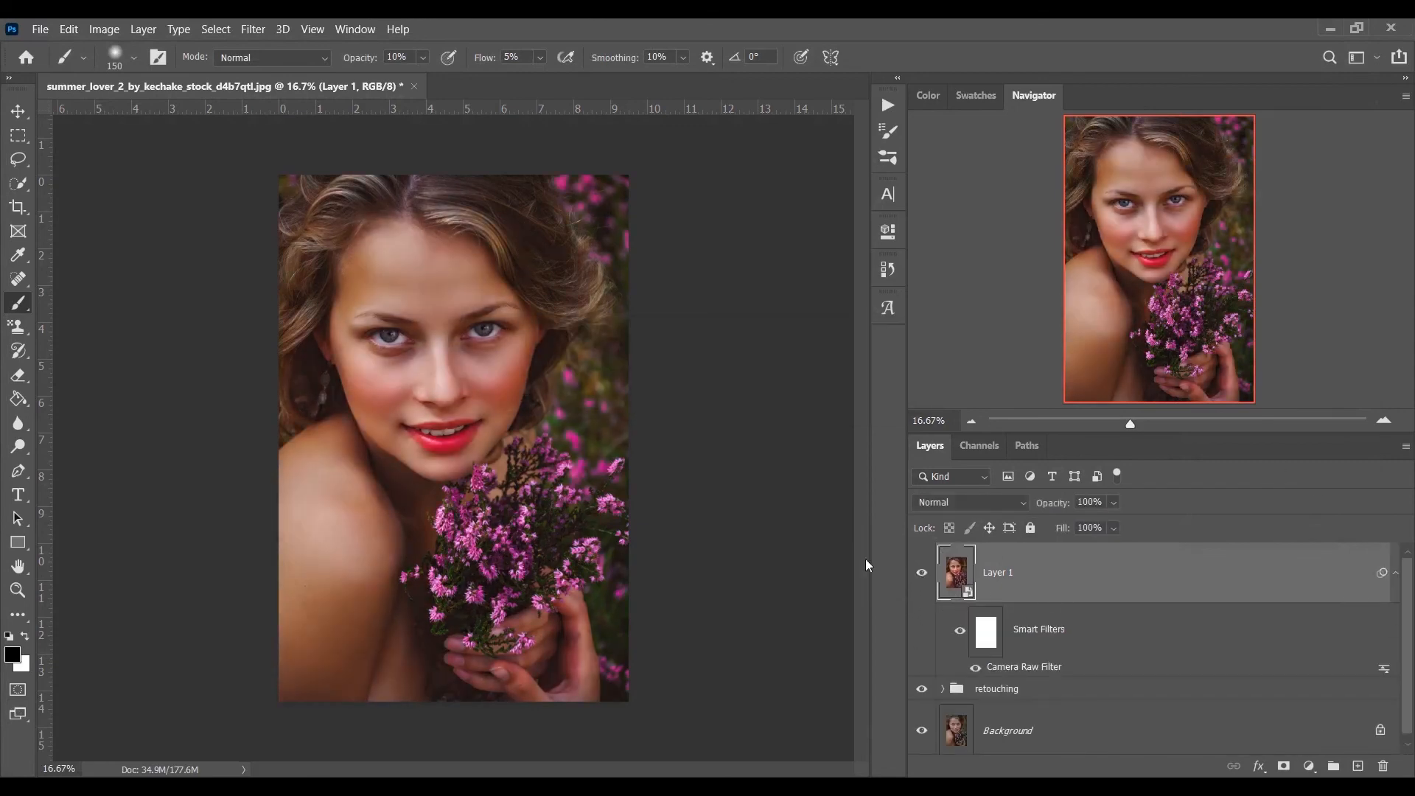
- Alternate between showing only the Background layer and all layers to compare the original photo with the finished retouch and grade
{"action": "scroll", "coordinate": [1059, 635], "scroll_direction": "down", "scroll_amount": 1}
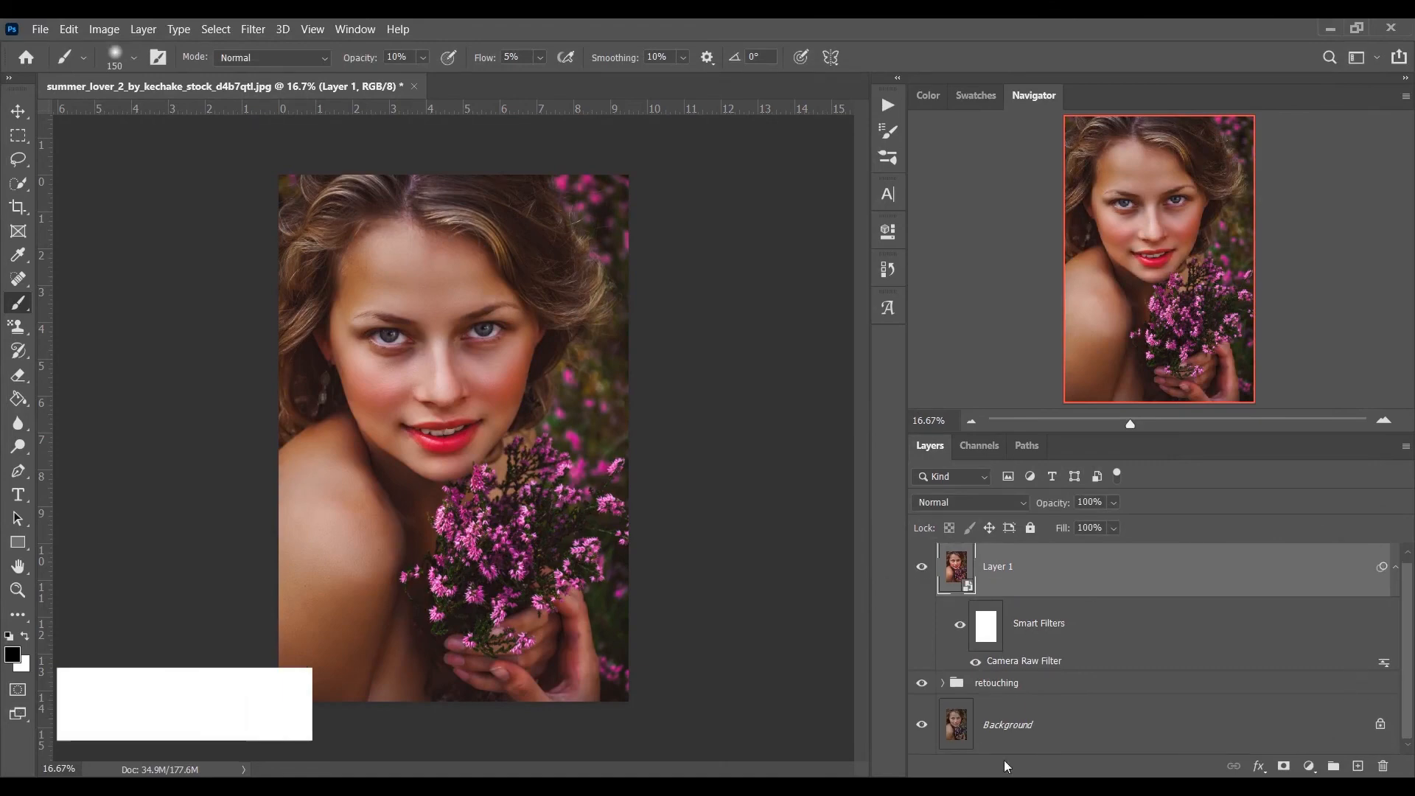
{"action": "left_click", "coordinate": [922, 725], "text": "alt"}
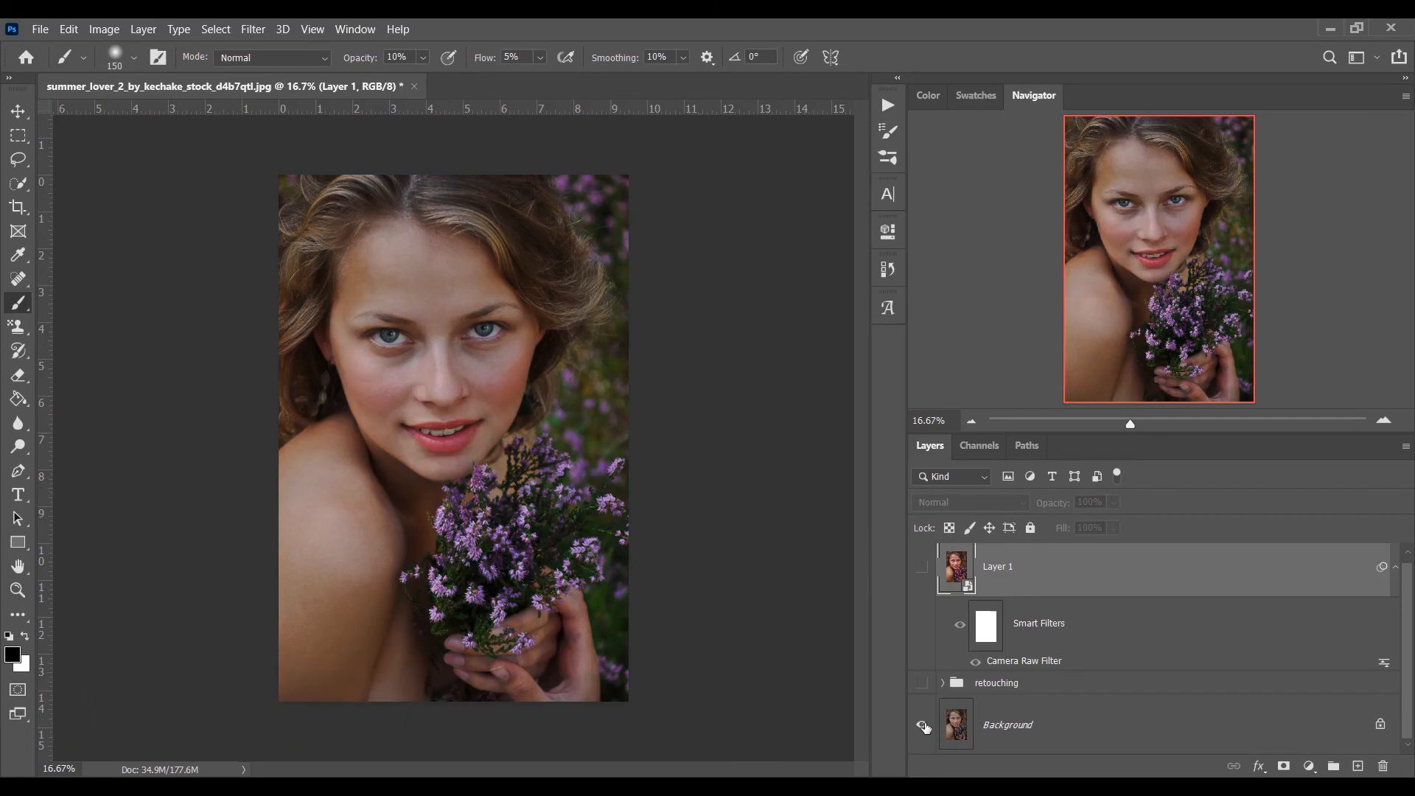
{"action": "left_click", "coordinate": [922, 726], "text": "alt"}
{"action": "left_click", "coordinate": [922, 726], "text": "alt"}
{"action": "left_click", "coordinate": [922, 725], "text": "alt"}
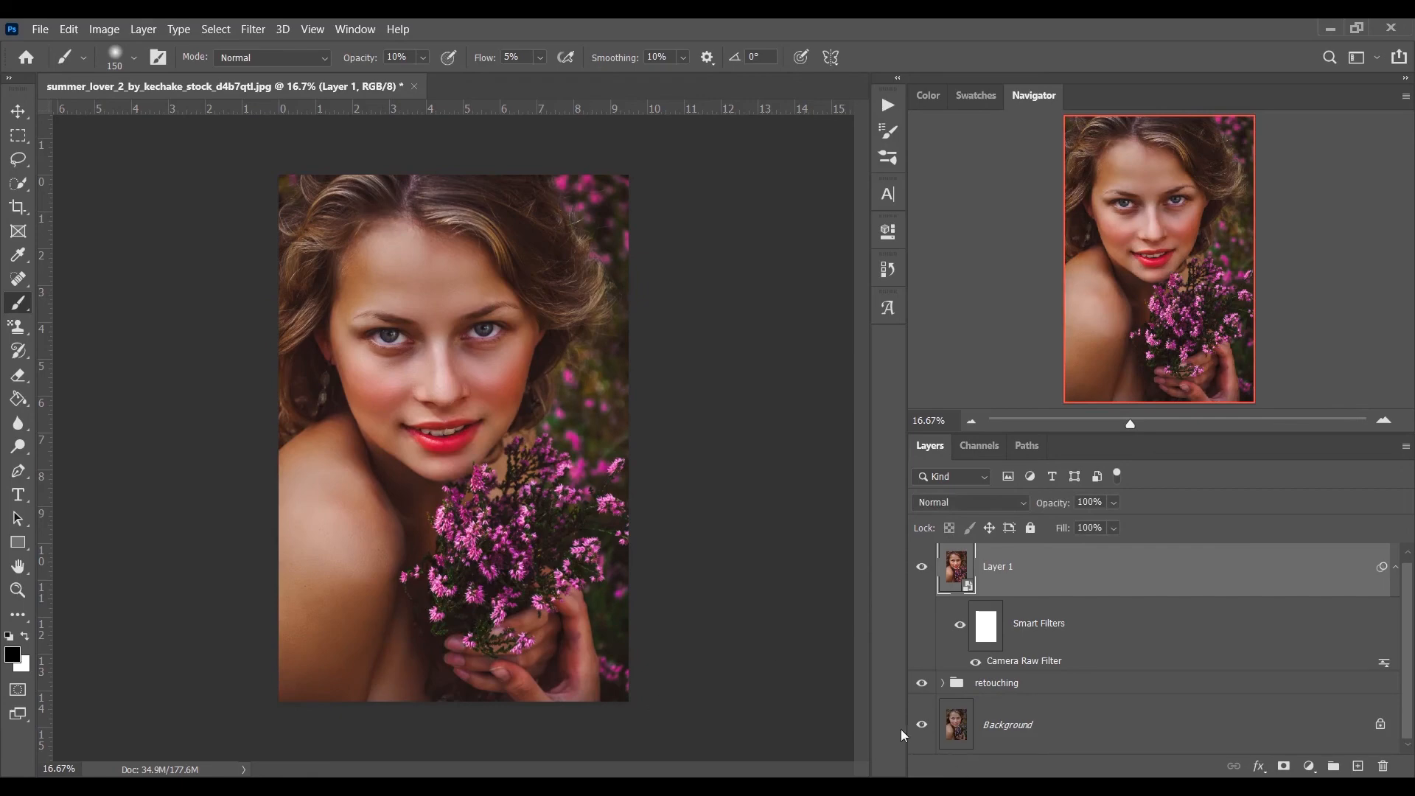
{"action": "left_click", "coordinate": [921, 726], "text": "alt"}
{"action": "left_click", "coordinate": [922, 726], "text": "alt"}
{"action": "left_click", "coordinate": [922, 725], "text": "alt"}
{"action": "left_click", "coordinate": [922, 726], "text": "alt"}
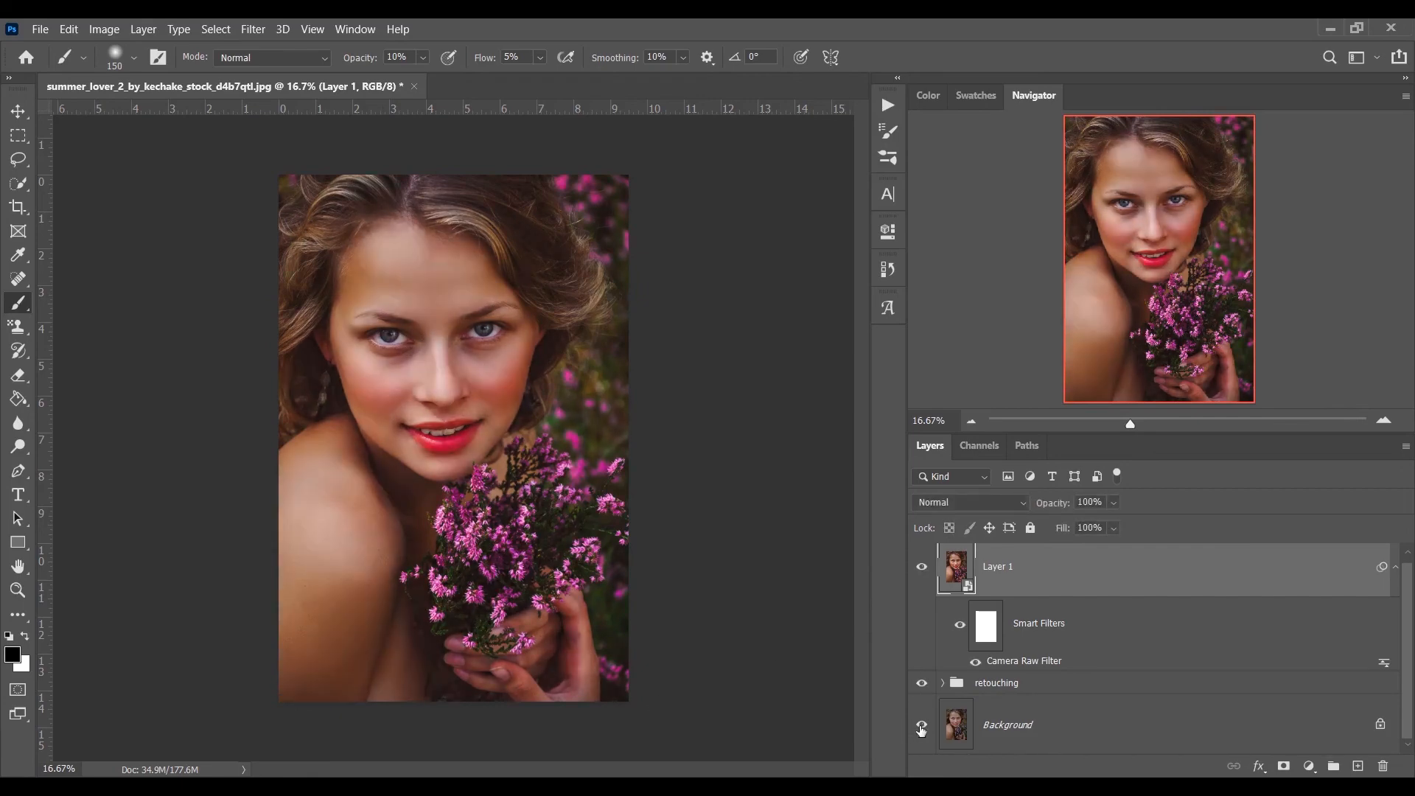